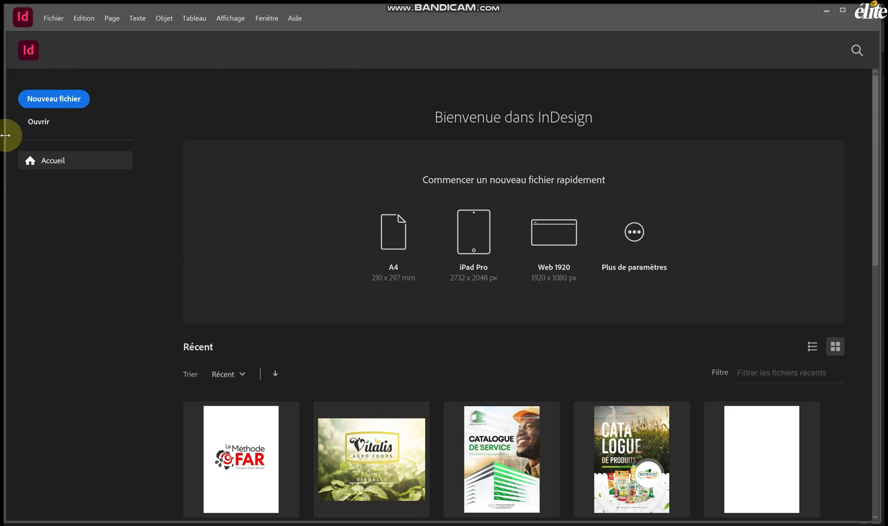
# Create a new A4 print document named Sommaire, 210 x 297 mm in portrait orientation.
pyautogui.click(62, 103)
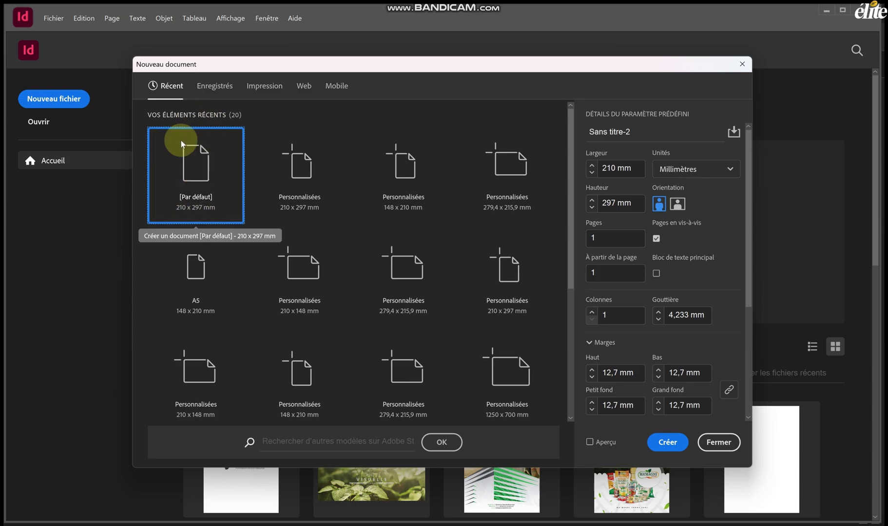
pyautogui.click(254, 84)
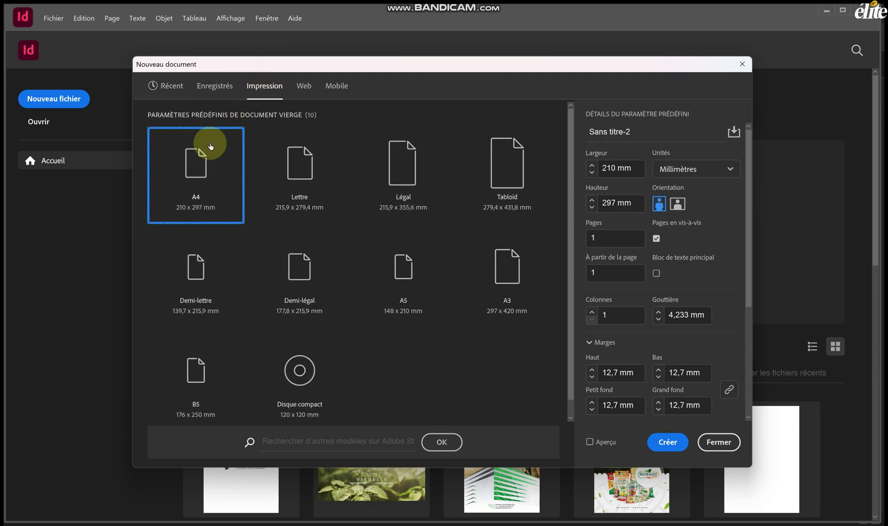
pyautogui.click(199, 173)
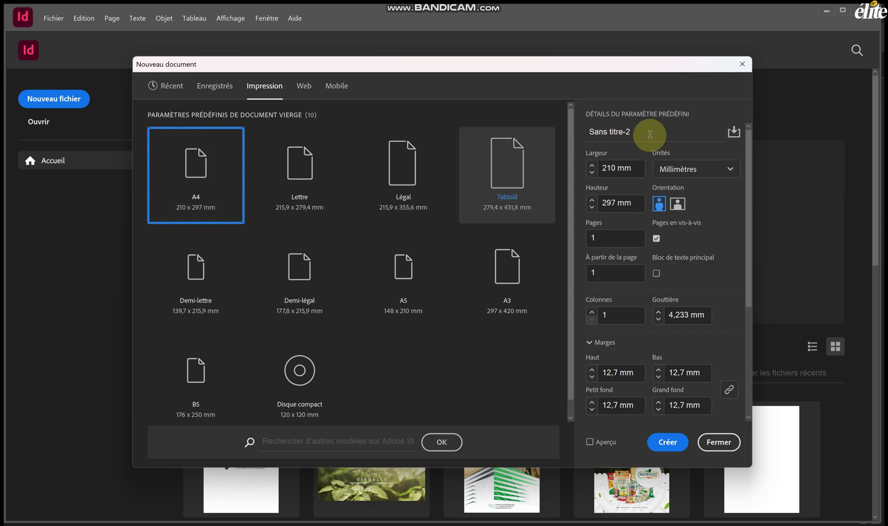
pyautogui.click(584, 134)
pyautogui.write('Sommaire')
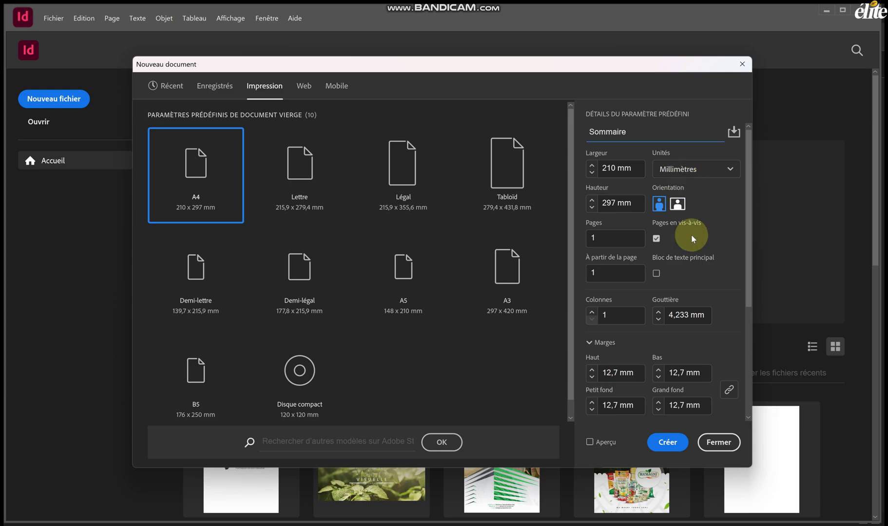
pyautogui.scroll(-3, 751, 389)
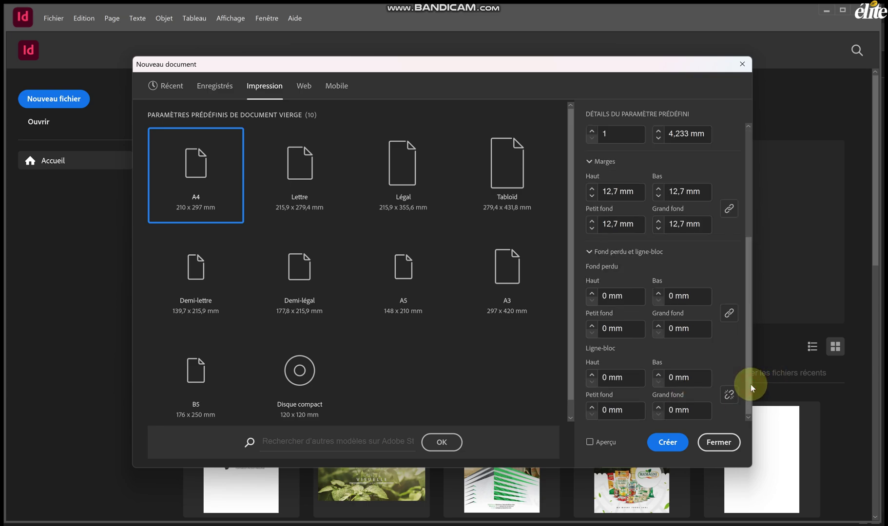
pyautogui.click(668, 444)
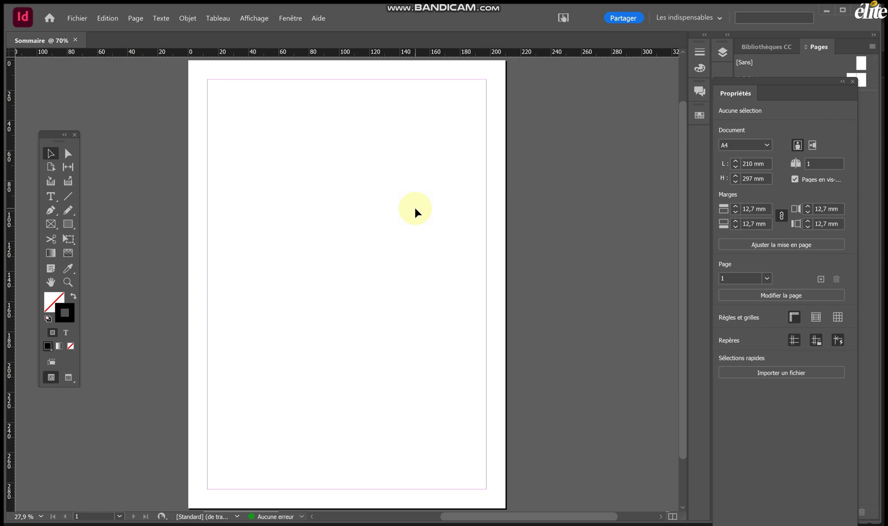
# Import Sommaire.jpg from the Téléchargements folder and place it in the document at full size.
pyautogui.hscroll(-2, 294, 236)
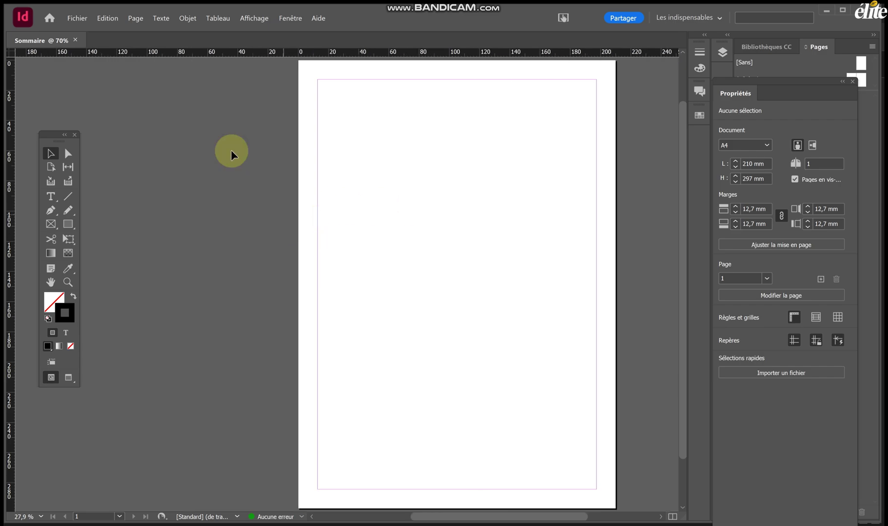
pyautogui.click(77, 18)
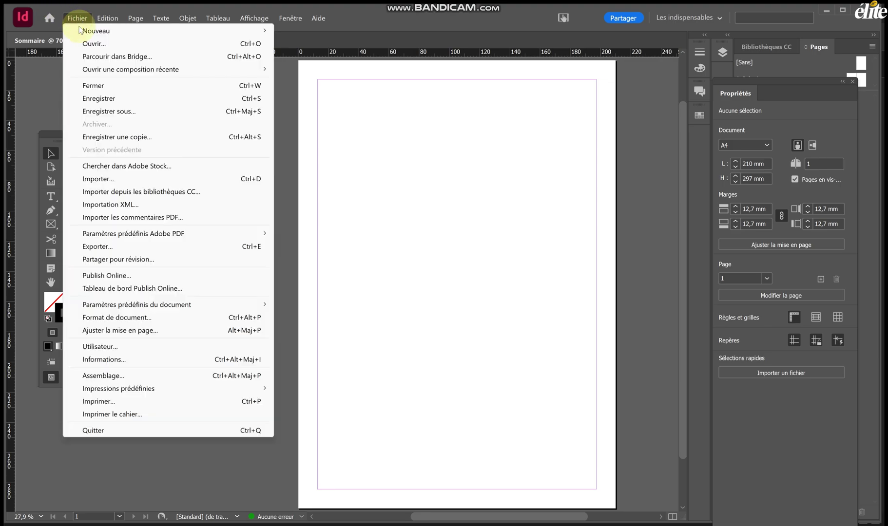
pyautogui.click(110, 179)
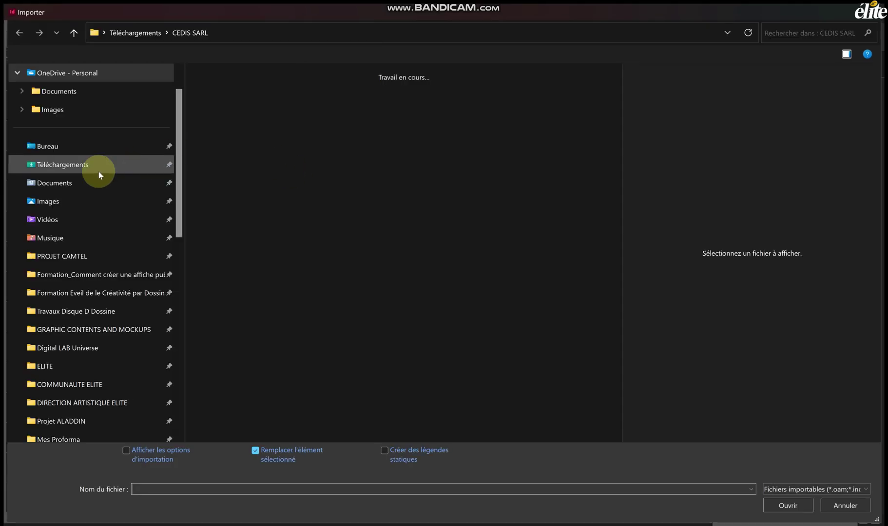
pyautogui.click(80, 169)
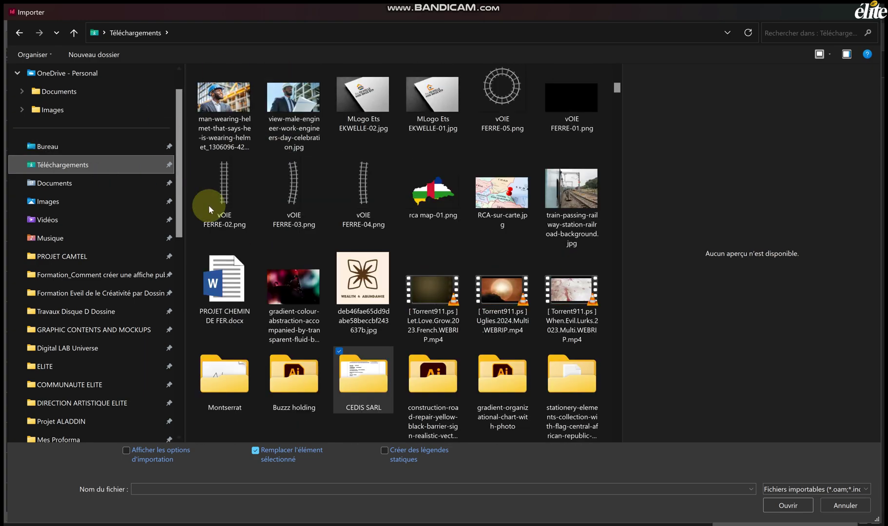
pyautogui.click(93, 166)
pyautogui.click(229, 115)
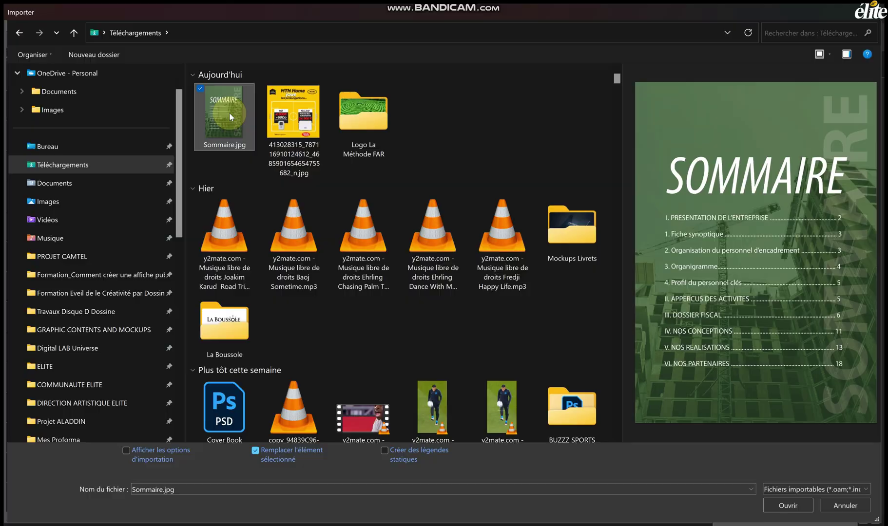
pyautogui.doubleClick(231, 117)
pyautogui.moveTo(228, 115); pyautogui.dragTo(227, 124)
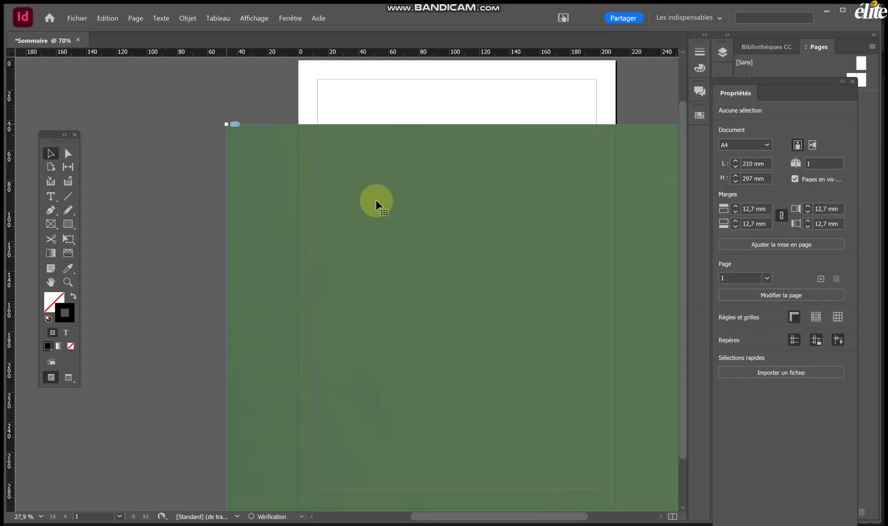
# Scale the placed Sommaire image down to about 157 x 222 mm and move it off the page onto the pasteboard.
pyautogui.hotkey('ctrl', '-')
pyautogui.hotkey('ctrl', '-')
pyautogui.hotkey('ctrl', '-')
pyautogui.hotkey('ctrl', '-')
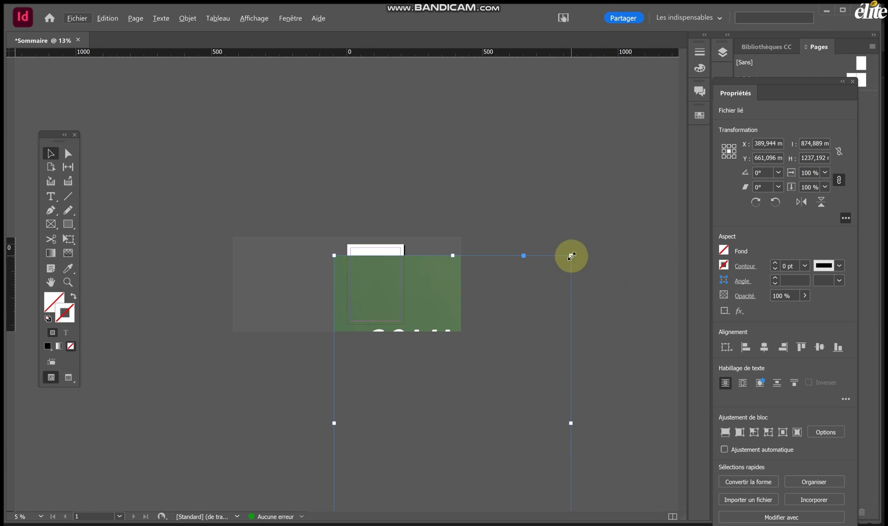
pyautogui.moveTo(571, 256); pyautogui.dragTo(289, 175)
pyautogui.moveTo(439, 165); pyautogui.dragTo(310, 276)
pyautogui.scroll(5, 307, 277)
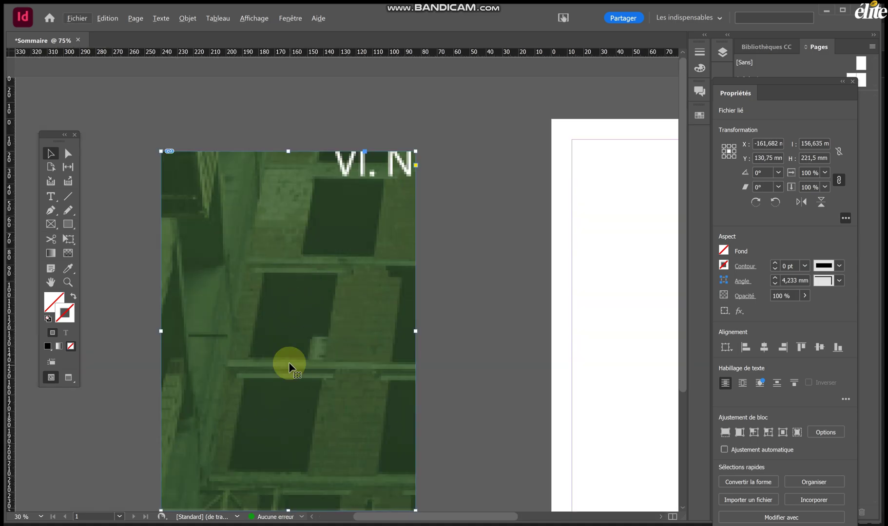
# Position the Sommaire image on the pasteboard just left of the page, at about X -102 mm, Y 141.5 mm, as a reference.
pyautogui.moveTo(289, 366); pyautogui.dragTo(378, 335)
pyautogui.scroll(-3, 455, 369)
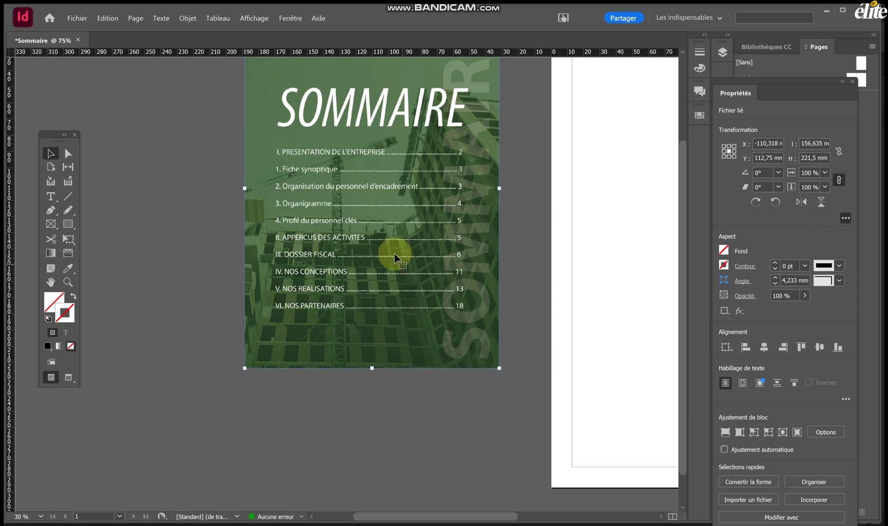
pyautogui.scroll(3, 396, 256)
pyautogui.moveTo(393, 242); pyautogui.dragTo(376, 285)
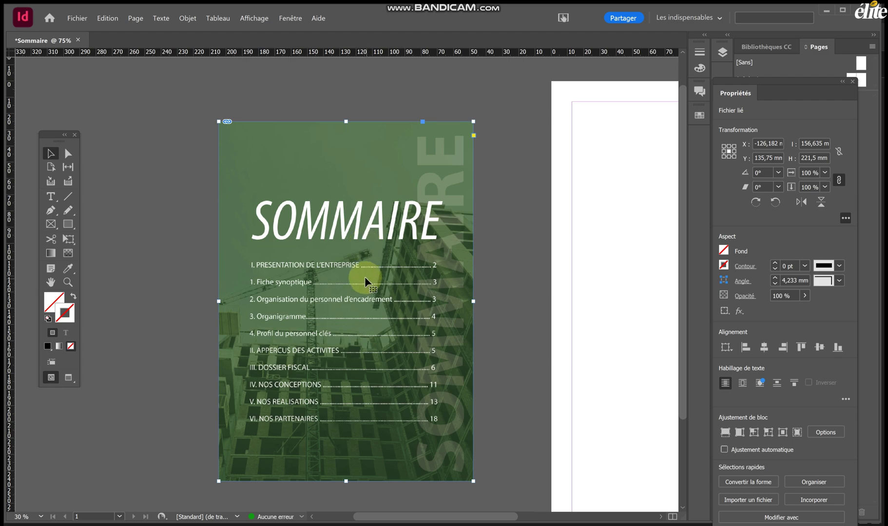
pyautogui.scroll(-3, 367, 276)
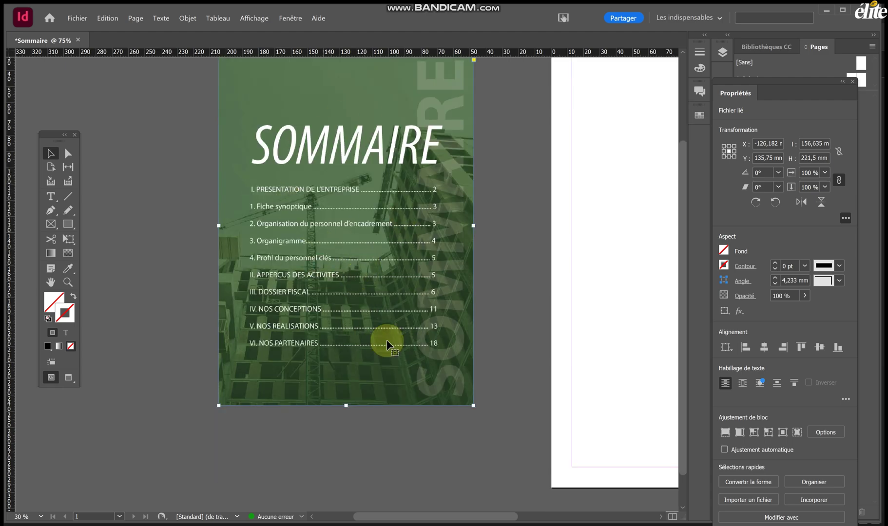
pyautogui.moveTo(362, 236); pyautogui.dragTo(355, 280)
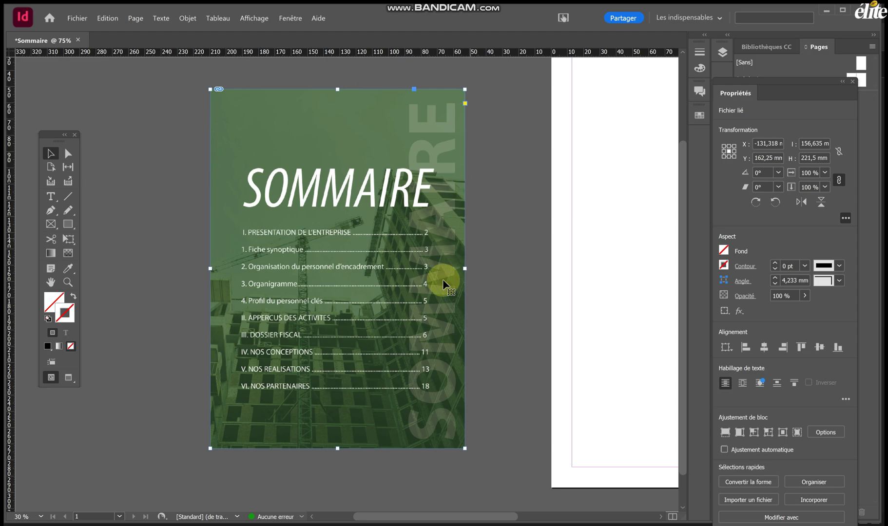
pyautogui.hscroll(3, 382, 285)
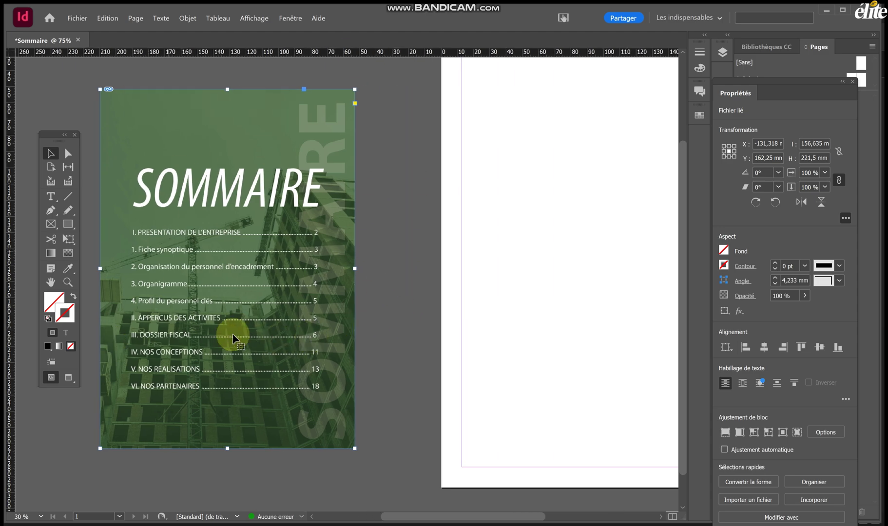
pyautogui.moveTo(341, 268); pyautogui.dragTo(392, 270)
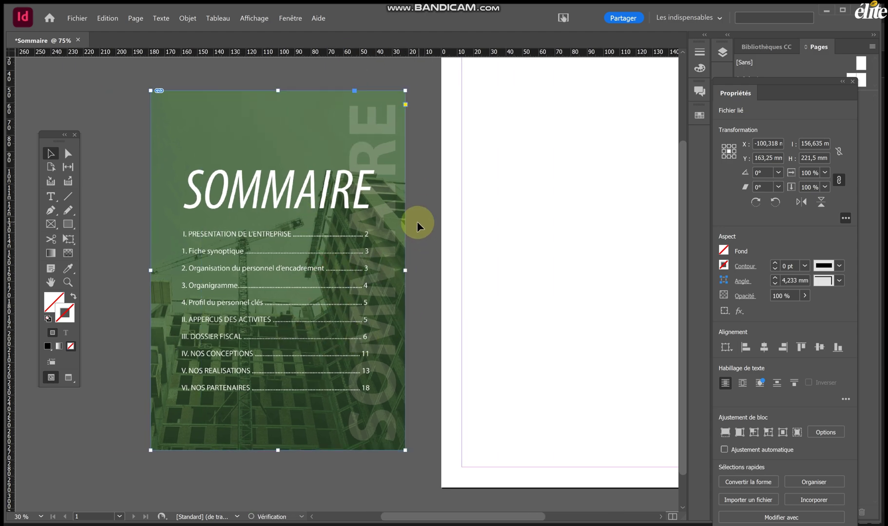
pyautogui.hscroll(4, 417, 222)
pyautogui.hotkey('ctrl', '-')
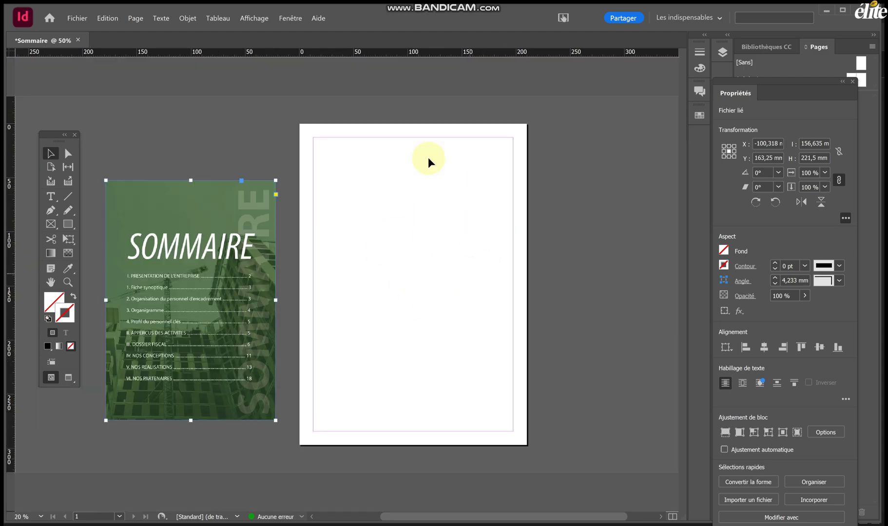
pyautogui.moveTo(227, 300); pyautogui.dragTo(206, 264)
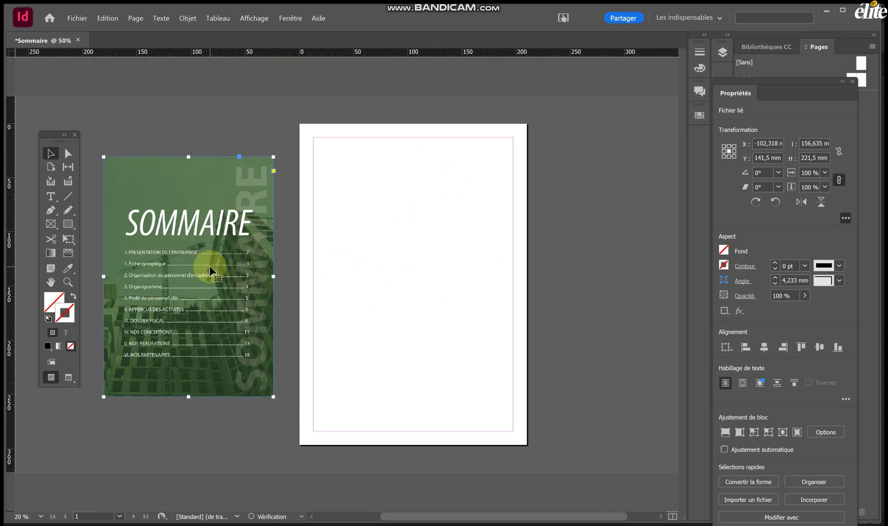
pyautogui.hscroll(-2, 258, 242)
pyautogui.scroll(1, 270, 241)
pyautogui.scroll(-2, 371, 244)
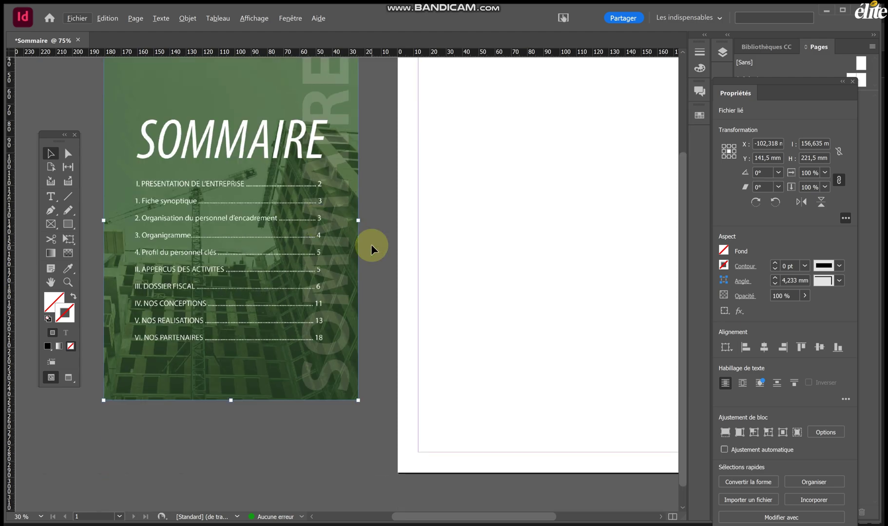
pyautogui.scroll(1, 371, 244)
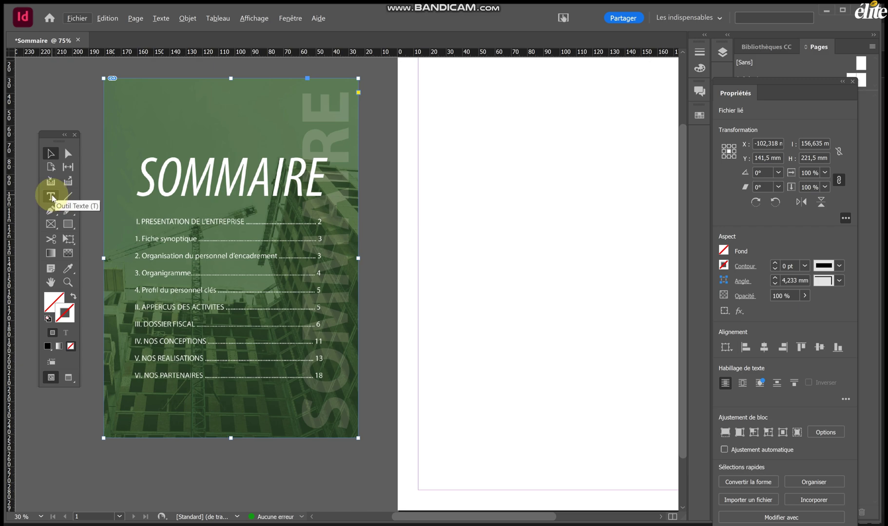
# Draw a text frame about 130 x 157 mm inside the page margins.
pyautogui.click(52, 196)
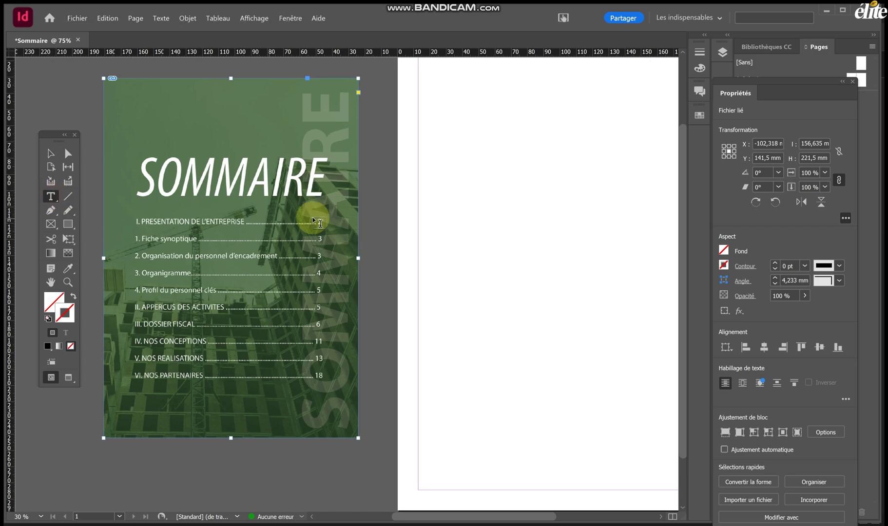
pyautogui.hscroll(3, 456, 193)
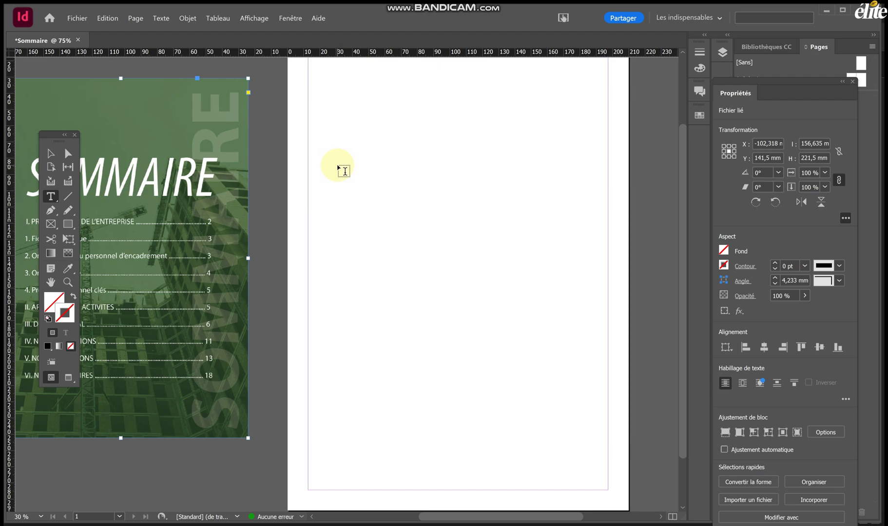
pyautogui.moveTo(337, 166); pyautogui.dragTo(549, 420)
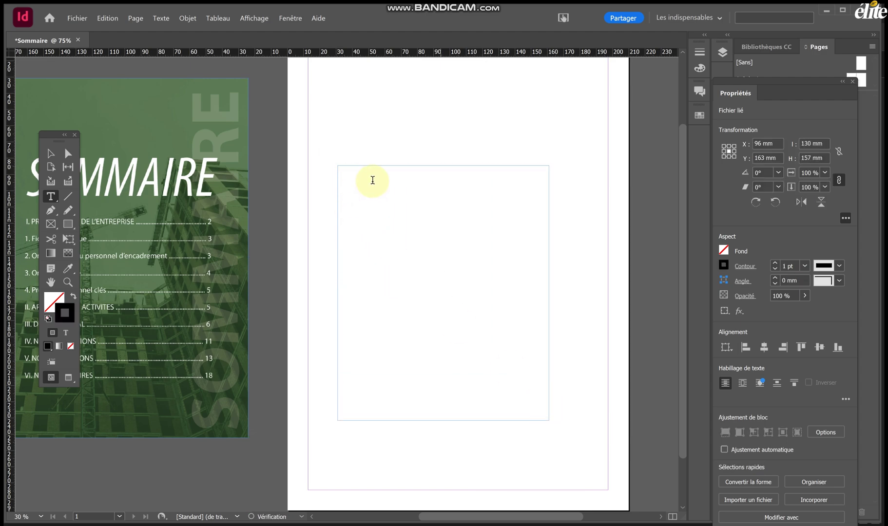
pyautogui.hscroll(-3, 396, 195)
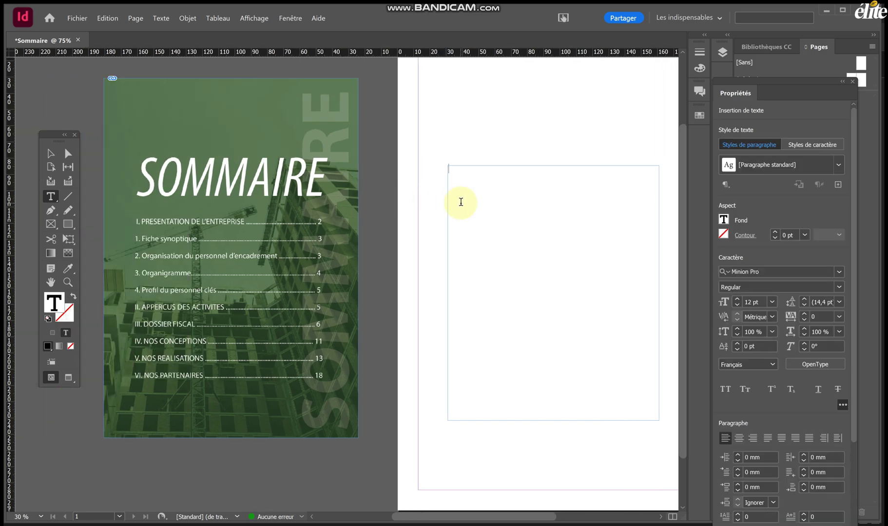
# Enter the first contents entries on separate lines in the text frame: Présentation de l'entreprise, Fiche synoptique and Organisation du personnel d'encadrement.
pyautogui.write('Présent')
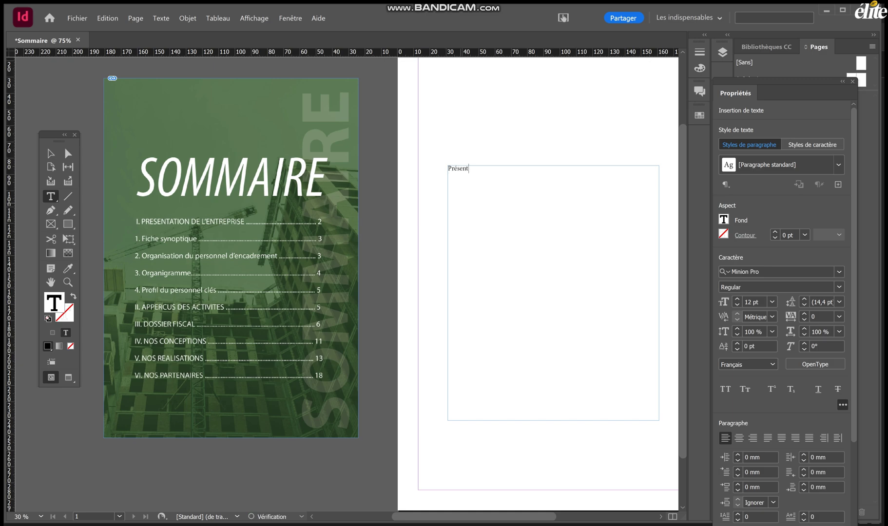
pyautogui.write("ation de l'entreprise")
pyautogui.press('Return')
pyautogui.write('Fiche synoptique')
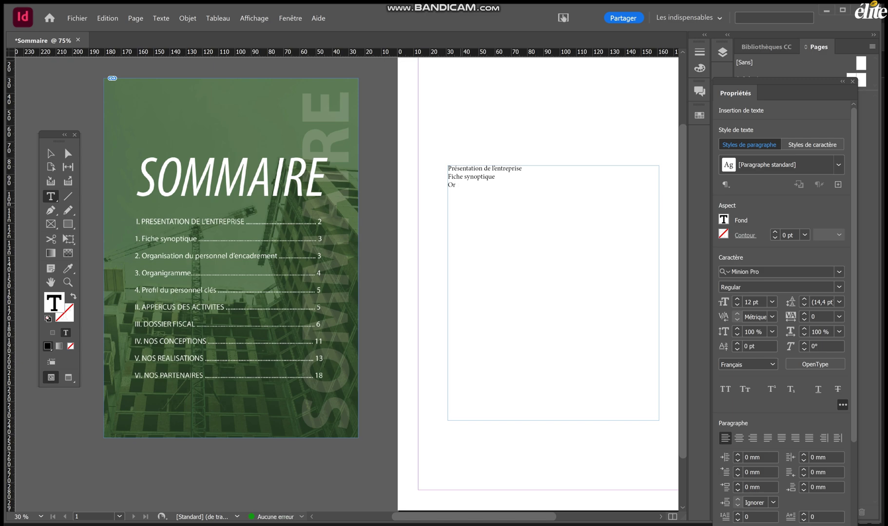
pyautogui.write("ganisation du personnel d’encad'en")
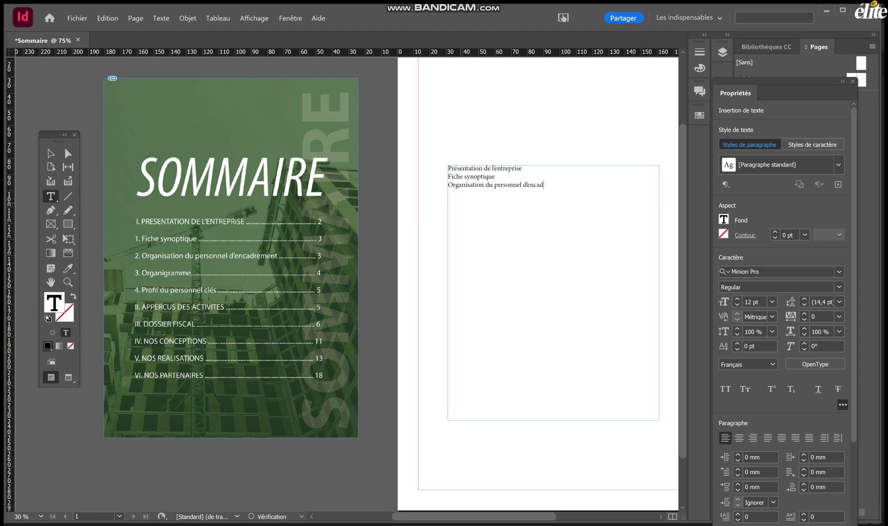
pyautogui.write('cadrement')
pyautogui.press('Return')
# Add the lines Organigramme, Profil du personnel clés, Aperçus des activités, Dossier fiscal, Nos conceptions, Nos réalisations and Nos partenaires.
pyautogui.write('Organigramme')
pyautogui.press('Return')
pyautogui.write('Profil')
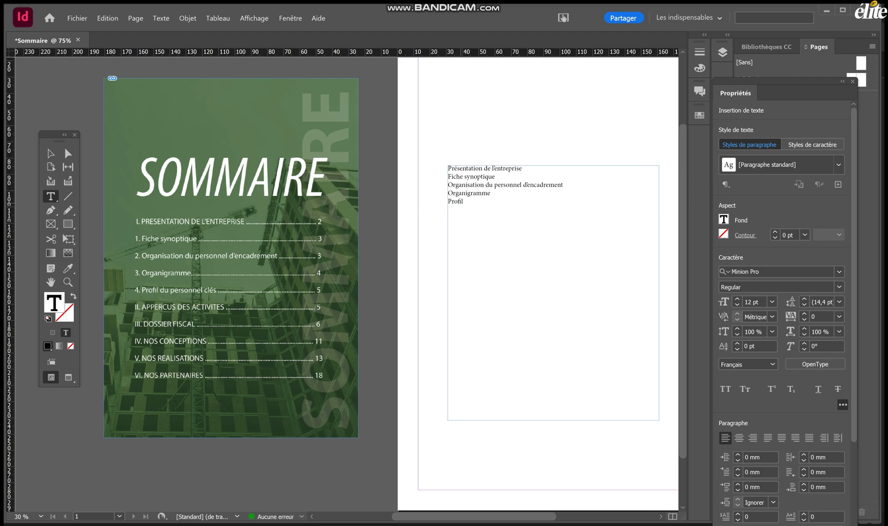
pyautogui.write(' d')
pyautogui.write('u pe')
pyautogui.write('rsonnel ')
pyautogui.write('c')
pyautogui.write('per')
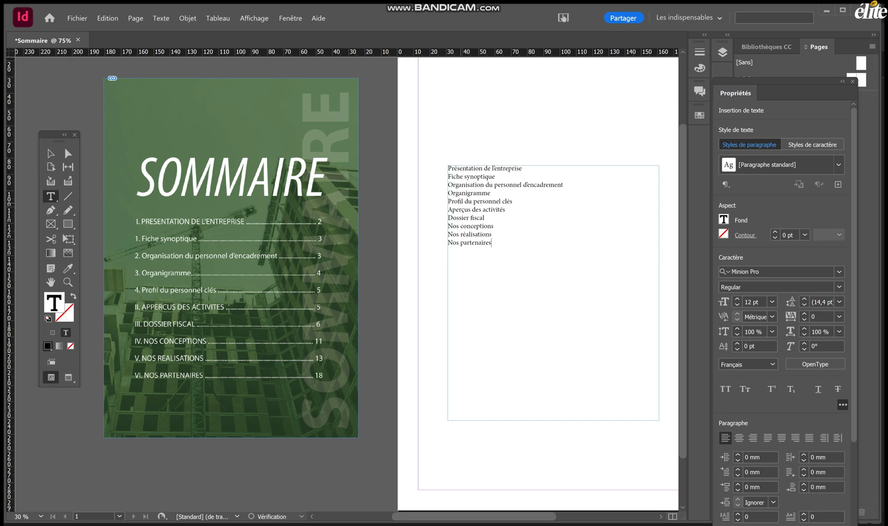
pyautogui.hotkey('ctrl', 'a')
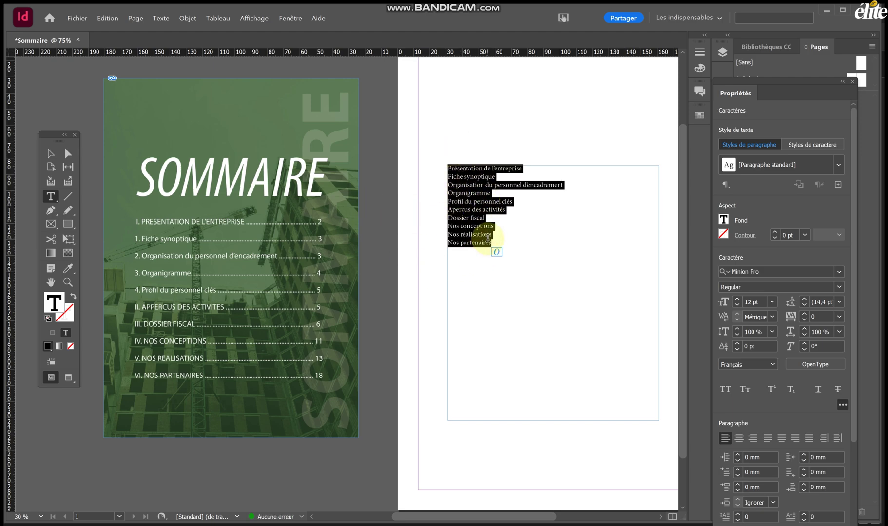
pyautogui.click(502, 246)
pyautogui.hscroll(3, 266, 207)
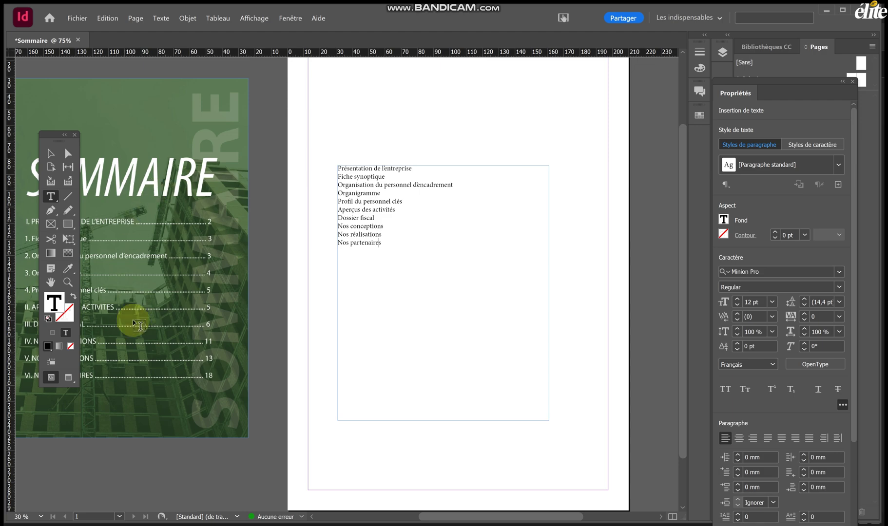
# Set the font size of all ten contents lines in the text frame to 24 pt.
pyautogui.doubleClick(384, 244)
pyautogui.moveTo(383, 245); pyautogui.dragTo(341, 169)
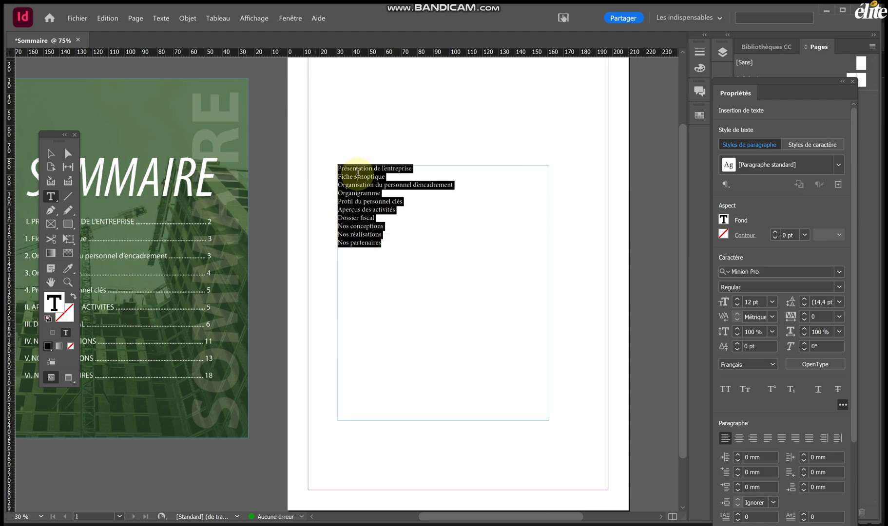
pyautogui.click(736, 300)
pyautogui.click(736, 300)
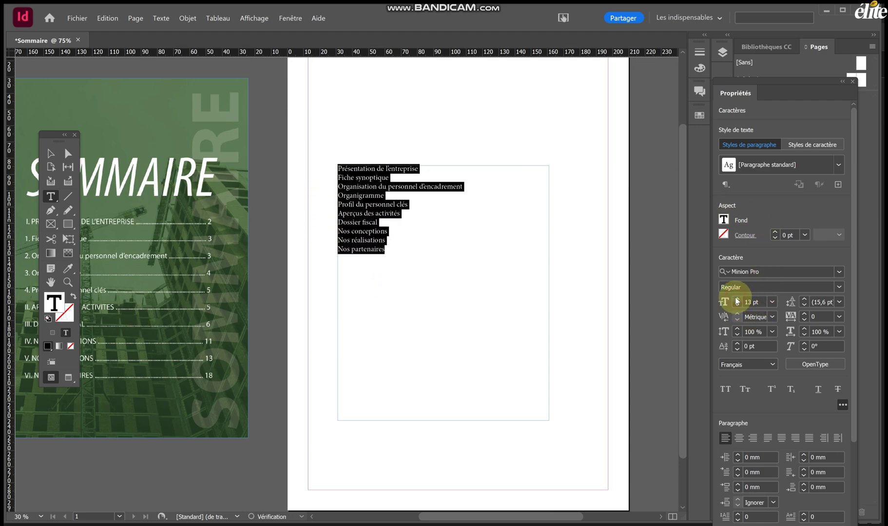
pyautogui.click(737, 299)
pyautogui.click(737, 300)
pyautogui.click(736, 300)
pyautogui.click(736, 300)
pyautogui.click(737, 300)
pyautogui.click(737, 300)
pyautogui.click(736, 300)
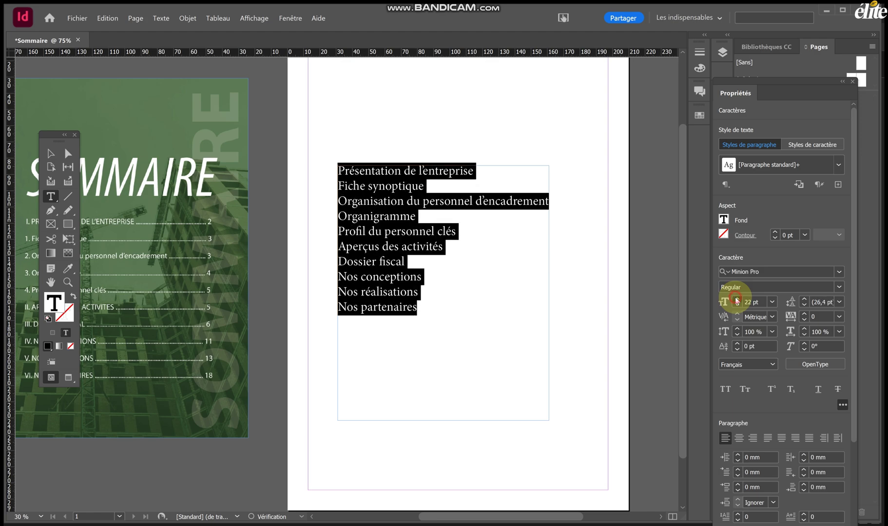
pyautogui.click(736, 299)
pyautogui.click(736, 300)
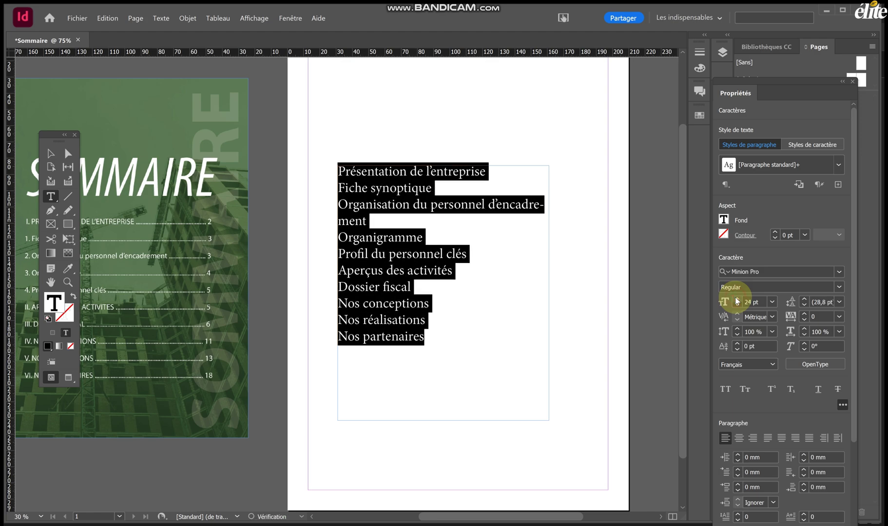
# Turn off hyphenation (Césure) for all the text in the contents frame.
pyautogui.click(359, 223)
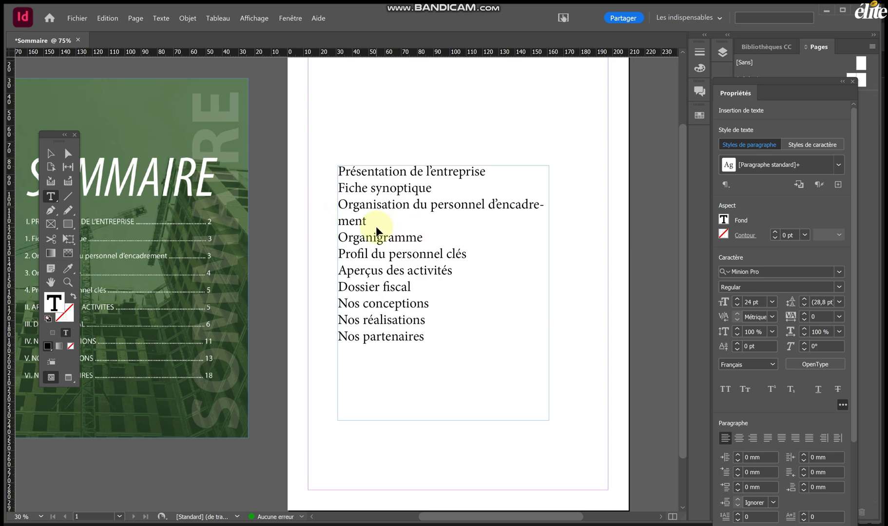
pyautogui.hotkey('ctrl', 'a')
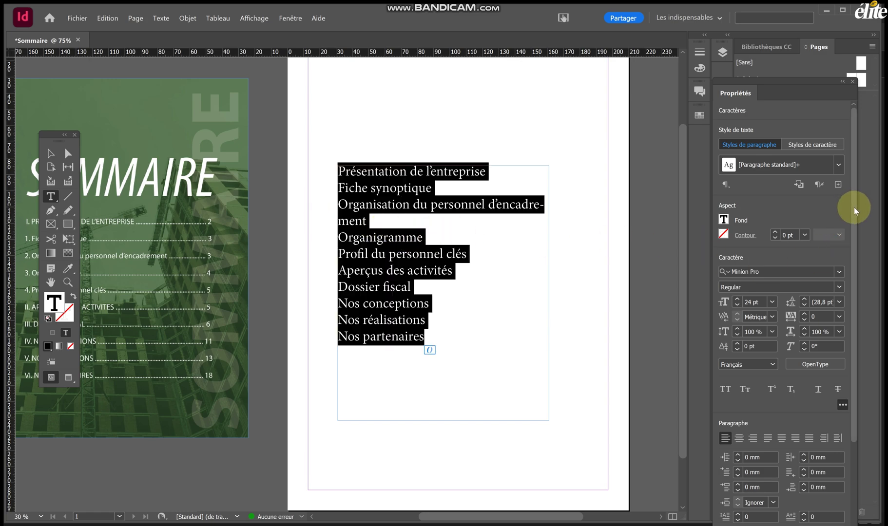
pyautogui.scroll(-3, 859, 429)
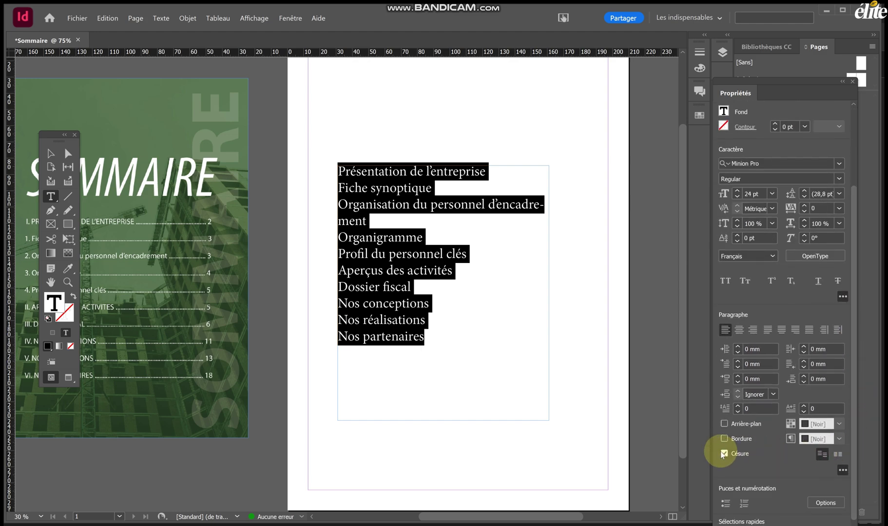
pyautogui.click(725, 454)
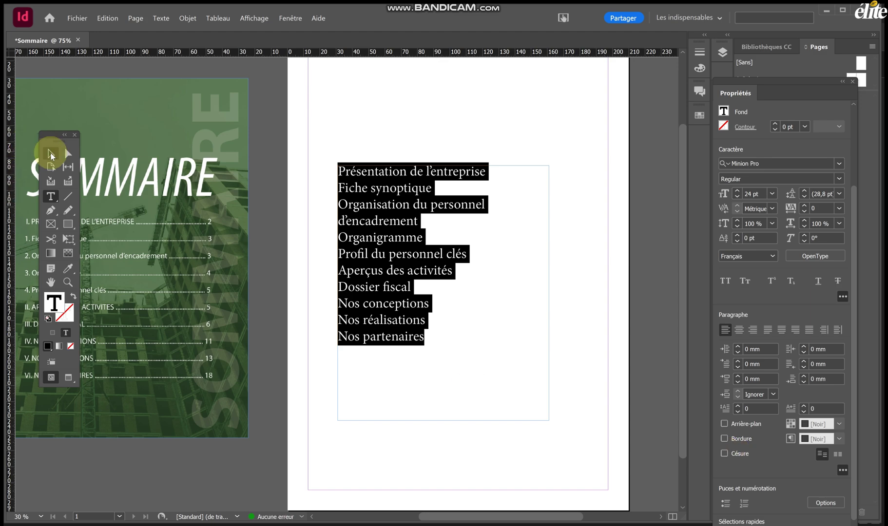
# Move the contents text frame off the page onto the pasteboard, beyond the Sommaire reference image.
pyautogui.click(70, 154)
pyautogui.click(454, 200)
pyautogui.moveTo(453, 204); pyautogui.dragTo(369, 282)
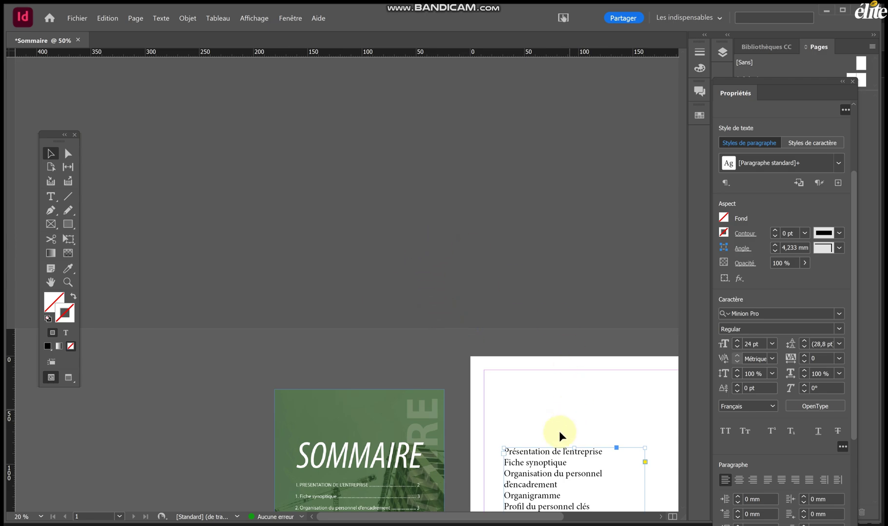
pyautogui.moveTo(542, 452); pyautogui.dragTo(148, 422)
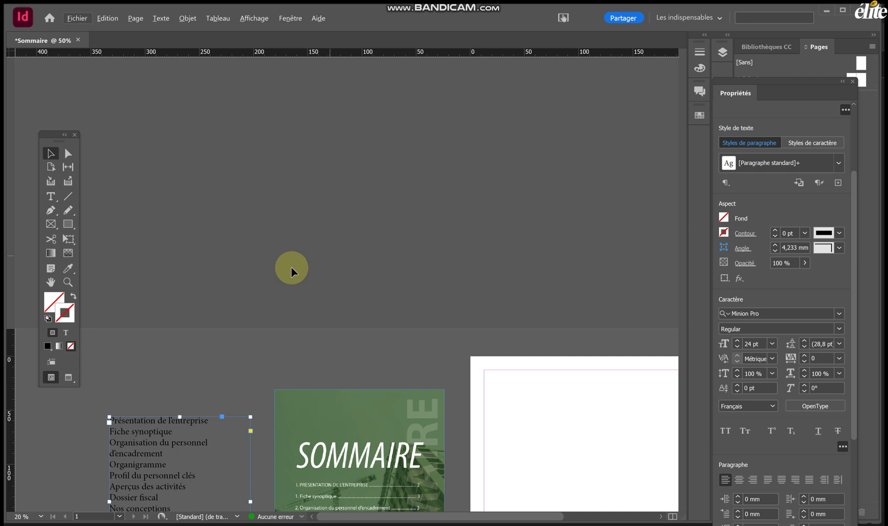
pyautogui.doubleClick(48, 281)
pyautogui.hscroll(-10, 266, 236)
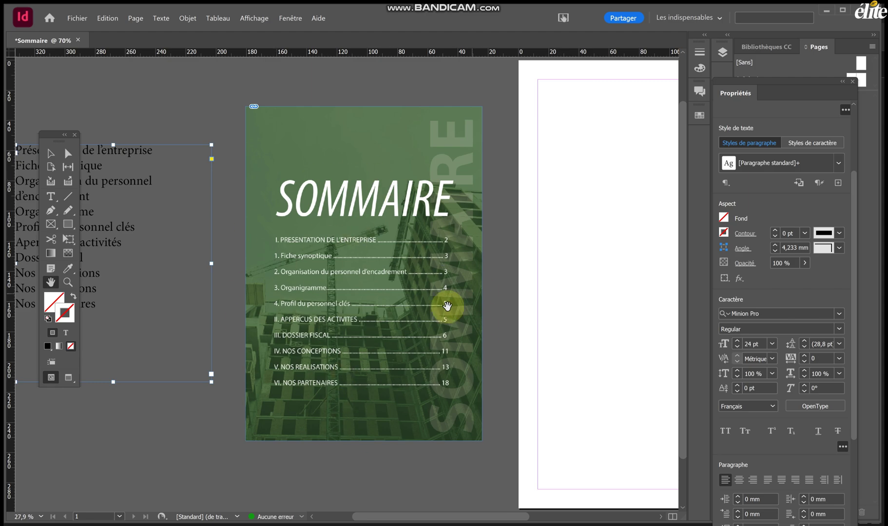
# Reposition the reference image at about X -95.7 mm, Y 137.25 mm and the contents text frame at about X -217.5 mm, Y 162.5 mm.
pyautogui.click(50, 153)
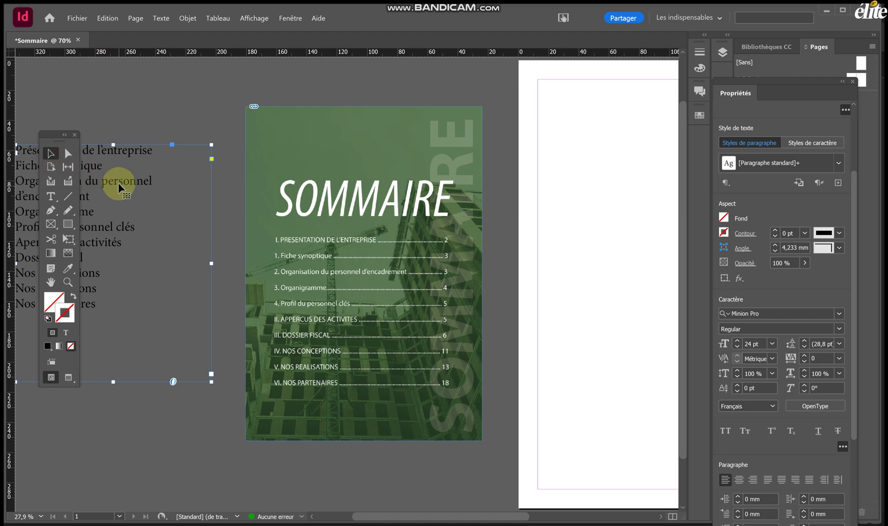
pyautogui.moveTo(118, 182); pyautogui.dragTo(225, 234)
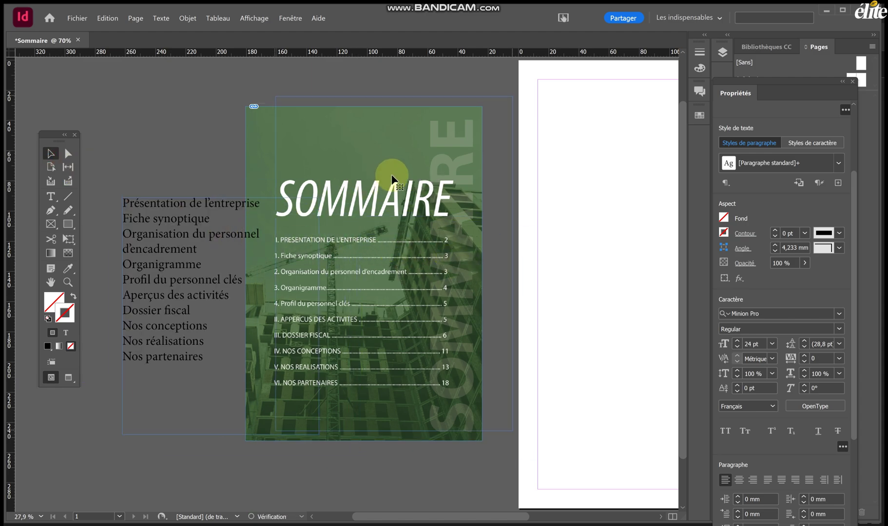
pyautogui.moveTo(404, 237)
pyautogui.mouseDown()
pyautogui.moveTo(434, 226)
pyautogui.moveTo(413, 231)
pyautogui.mouseUp()
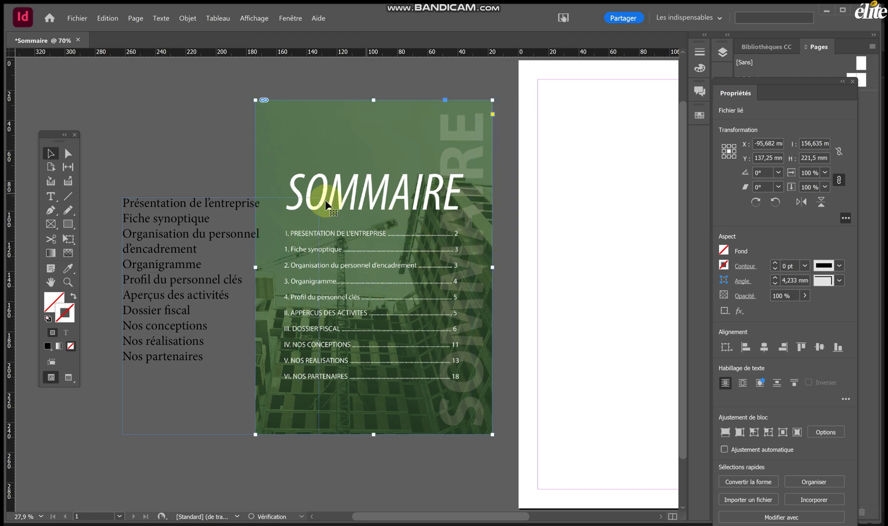
pyautogui.moveTo(225, 235); pyautogui.dragTo(166, 224)
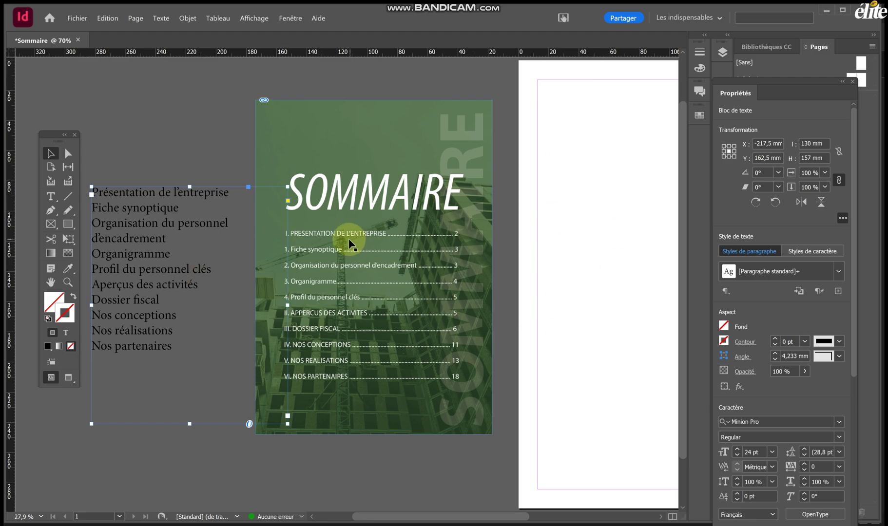
# Draw a rectangular graphic frame covering the whole page, 210 x 297 mm.
pyautogui.hscroll(4, 349, 242)
pyautogui.scroll(-1, 349, 242)
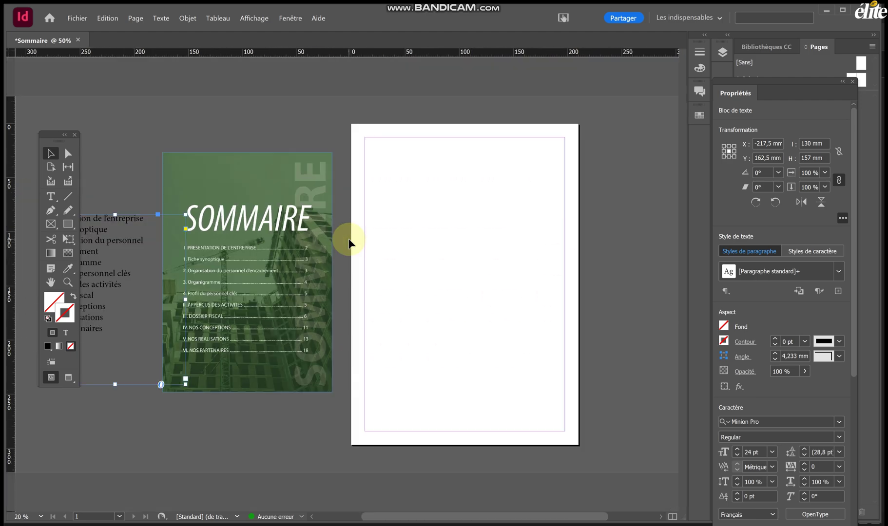
pyautogui.hscroll(2, 348, 242)
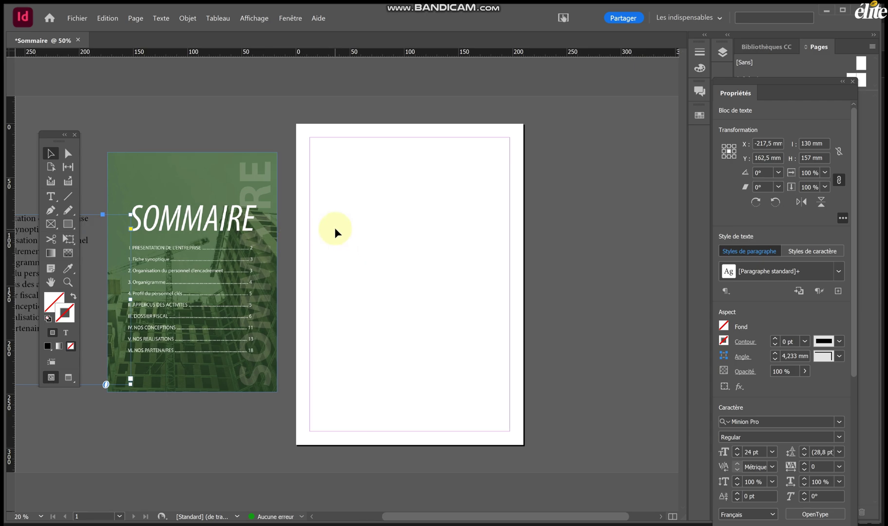
pyautogui.click(51, 225)
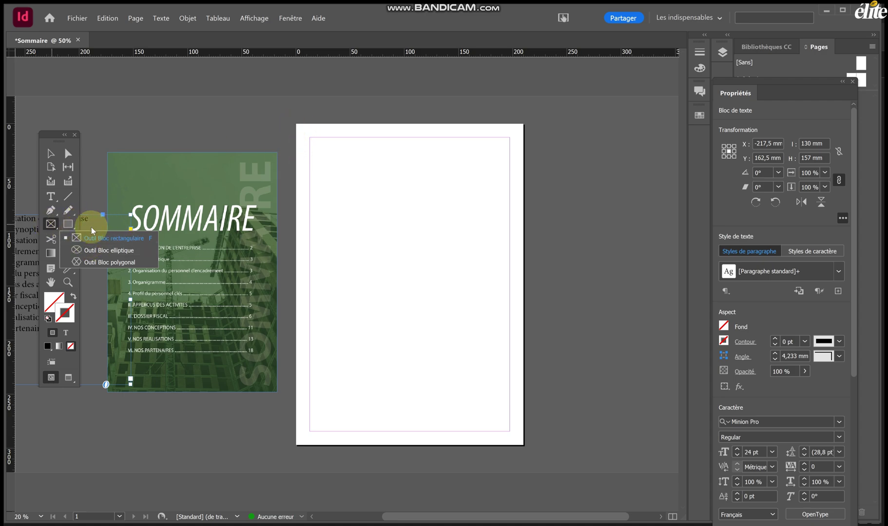
pyautogui.click(85, 238)
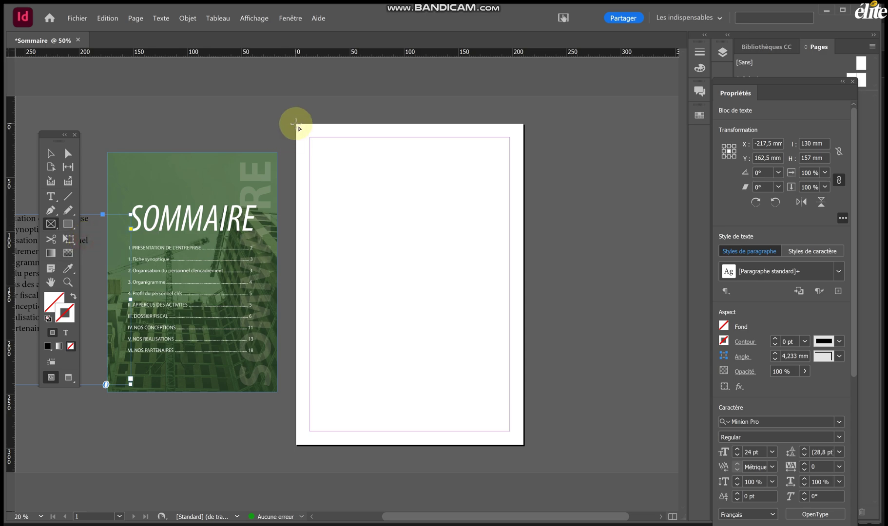
pyautogui.moveTo(296, 123)
pyautogui.mouseDown()
pyautogui.moveTo(396, 282)
pyautogui.moveTo(500, 402)
pyautogui.moveTo(524, 445)
pyautogui.mouseUp()
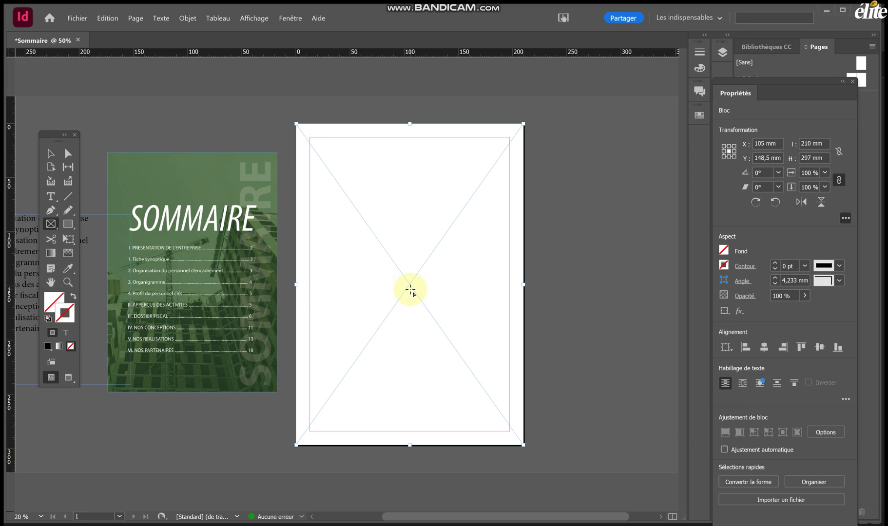
# Start importing an image for the page frame and search Téléchargements for "building", expanding the full list of matches.
pyautogui.hotkey('ctrl', 'd')
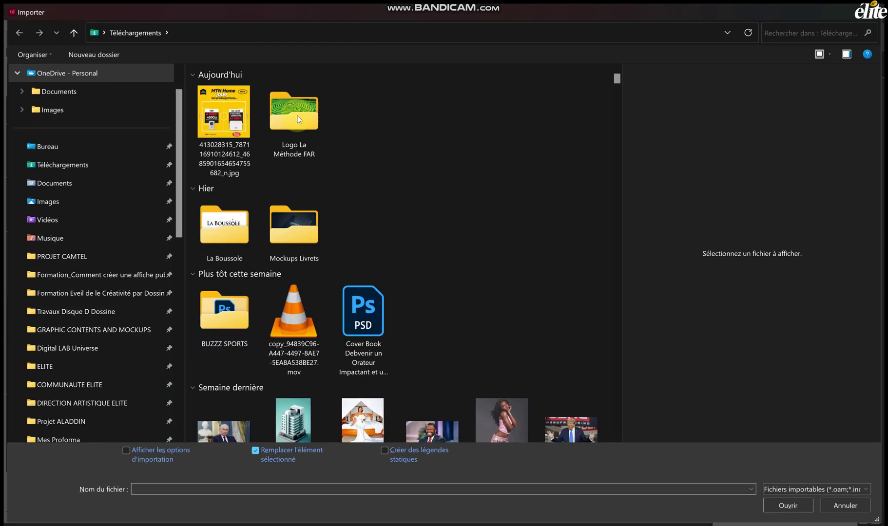
pyautogui.click(90, 167)
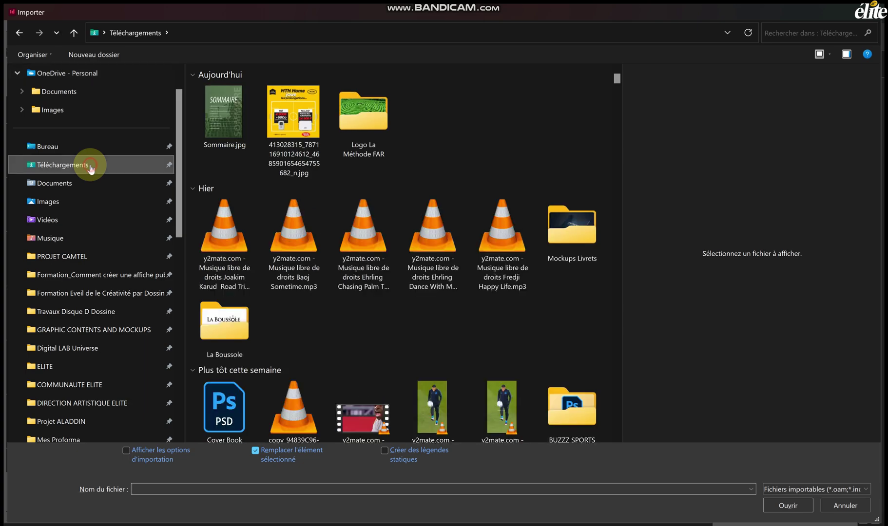
pyautogui.click(831, 28)
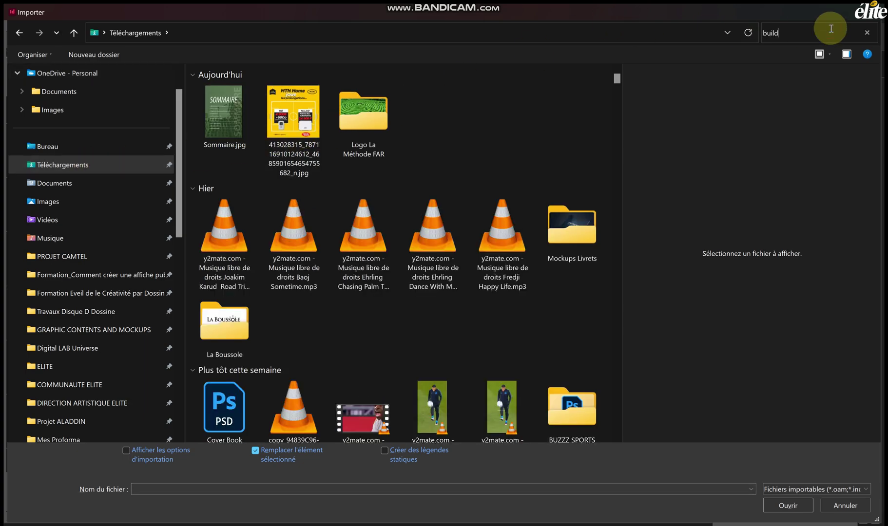
pyautogui.write('building')
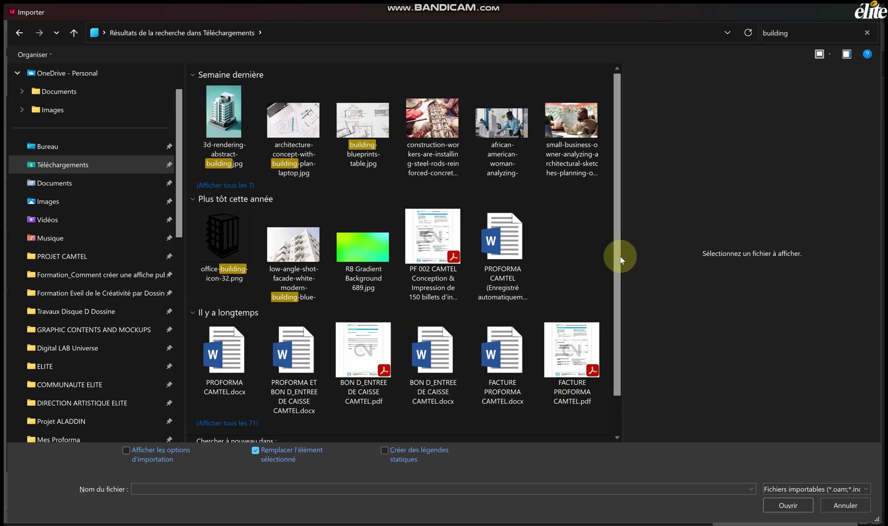
pyautogui.click(225, 186)
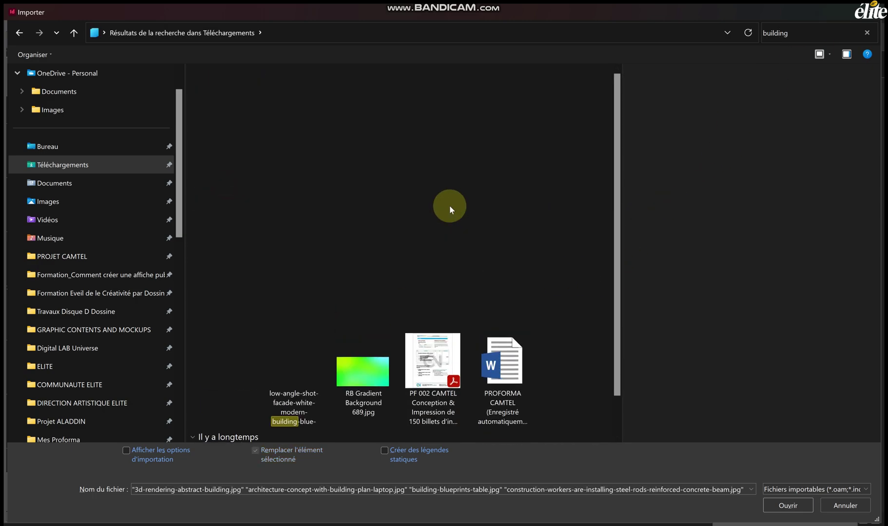
pyautogui.scroll(-2, 502, 245)
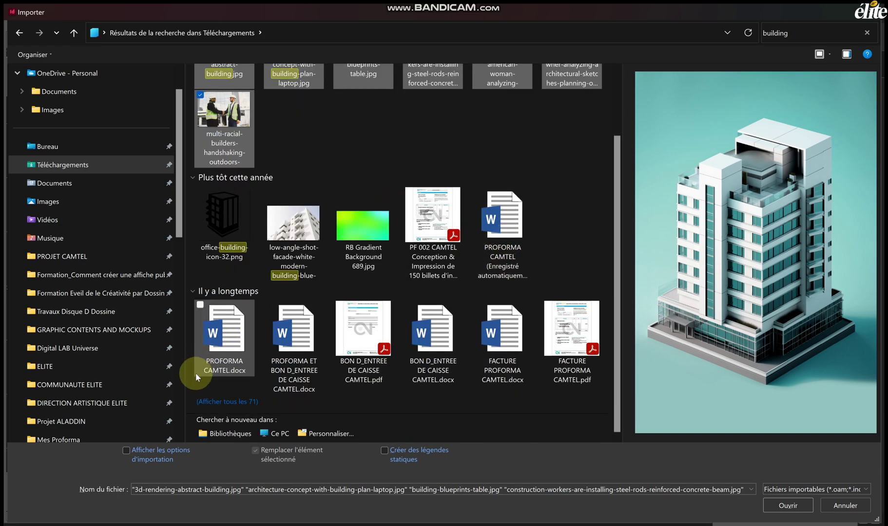
pyautogui.click(227, 401)
pyautogui.scroll(-15, 418, 239)
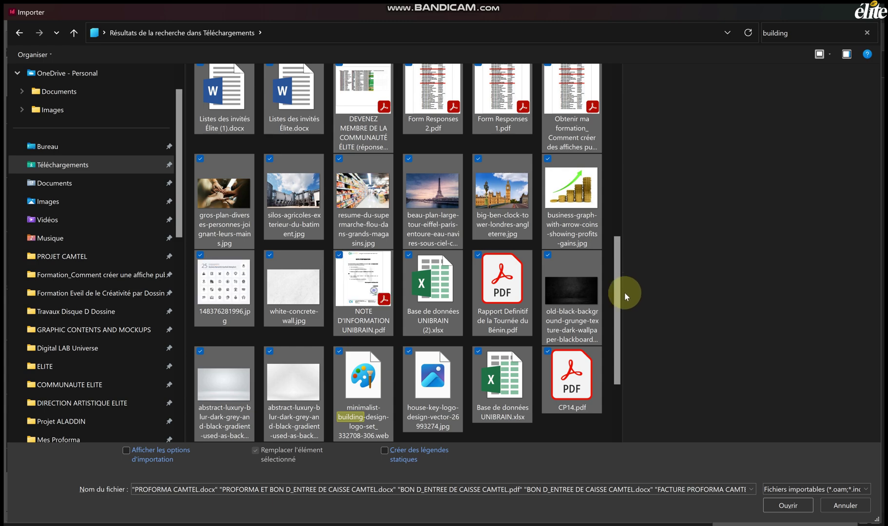
pyautogui.scroll(-3, 617, 327)
pyautogui.moveTo(618, 336); pyautogui.dragTo(623, 380)
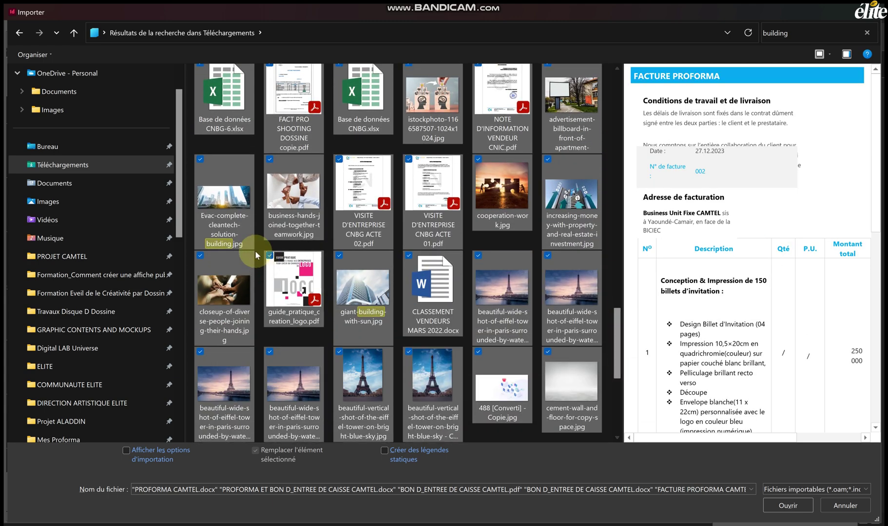
# Place giant-building-with-sun.jpg in the full-page frame.
pyautogui.click(359, 298)
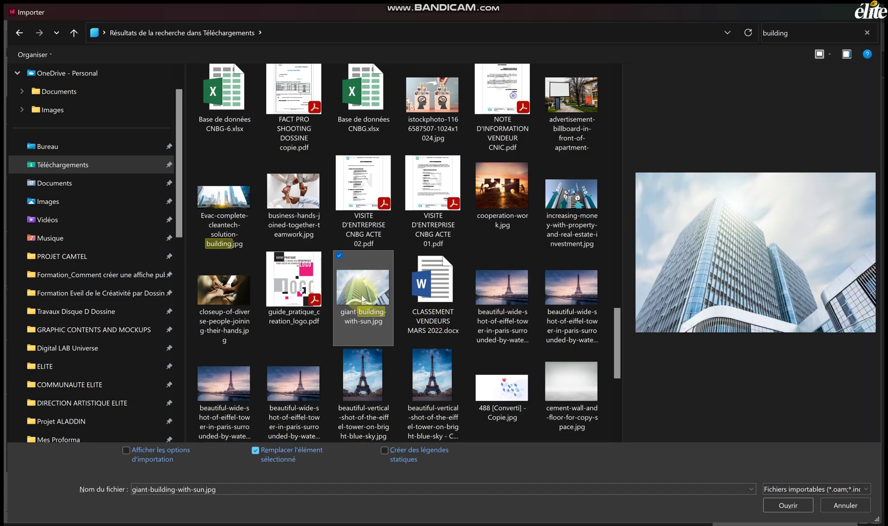
pyautogui.doubleClick(360, 298)
pyautogui.click(412, 276)
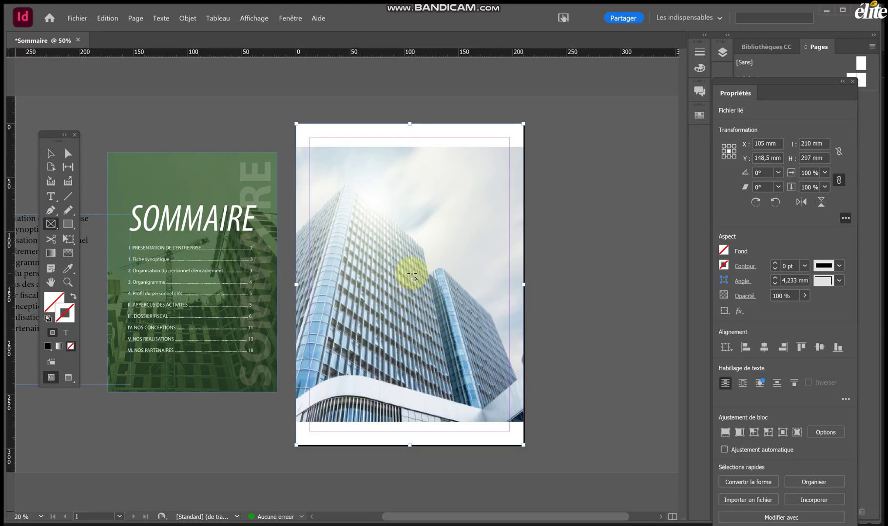
# Enlarge the building image inside its frame to 445.5 x 297 mm so it fills the full page height.
pyautogui.click(47, 154)
pyautogui.click(409, 284)
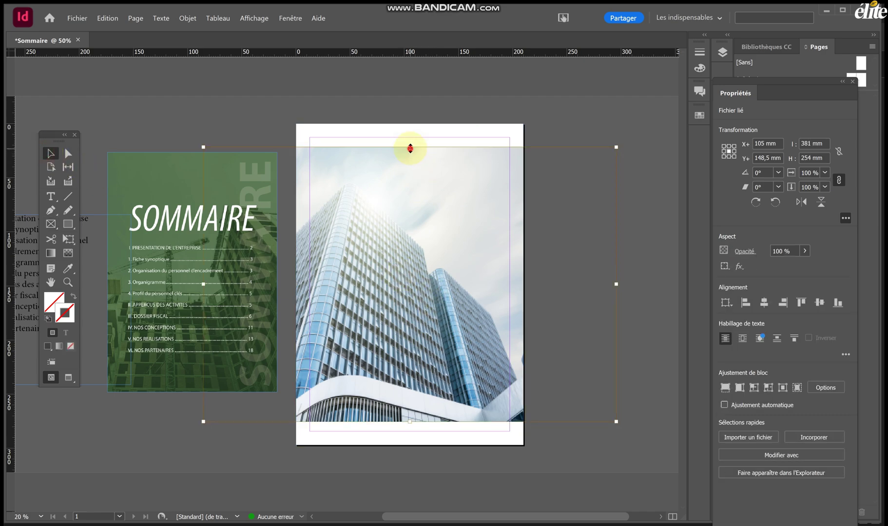
pyautogui.moveTo(409, 146); pyautogui.dragTo(410, 123)
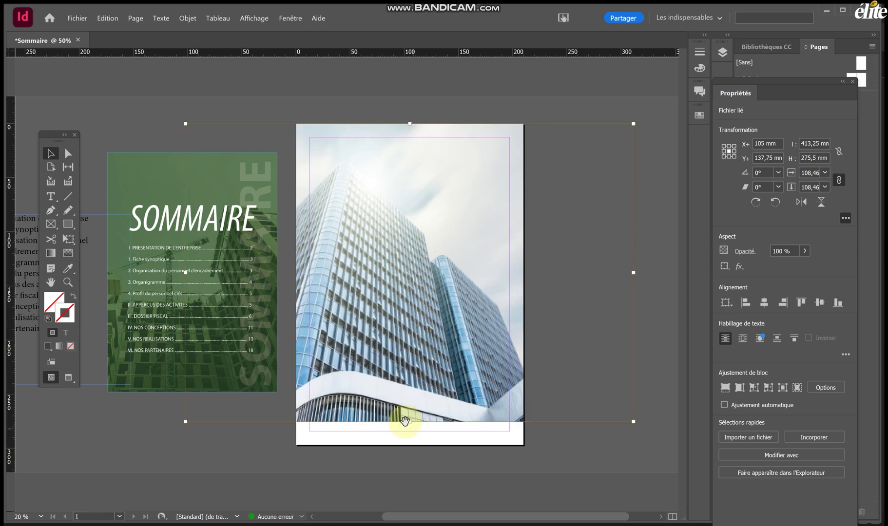
pyautogui.moveTo(408, 423); pyautogui.dragTo(409, 445)
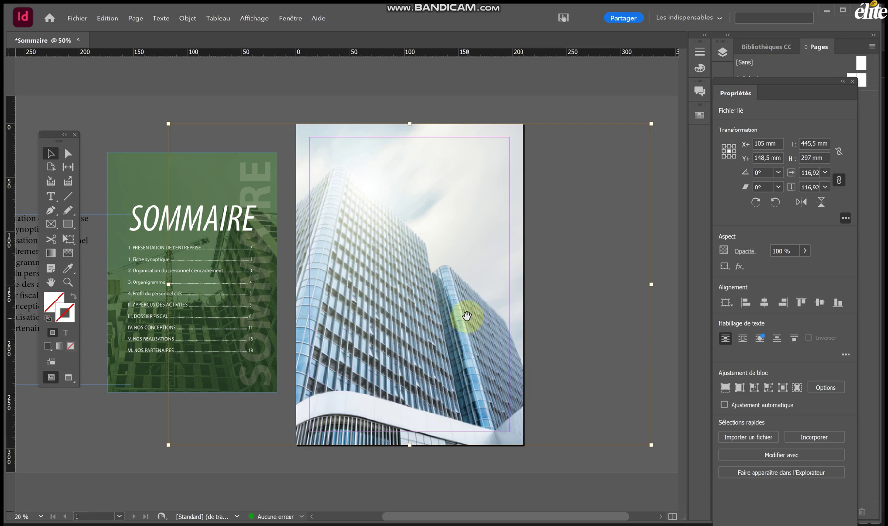
# Undo the building image's enlargement and placement, and discard the loaded image to leave the page frame empty.
pyautogui.hotkey('ctrl', 'z')
pyautogui.hotkey('ctrl', 'z')
pyautogui.hotkey('ctrl', 'z')
pyautogui.hotkey('ctrl', 'z')
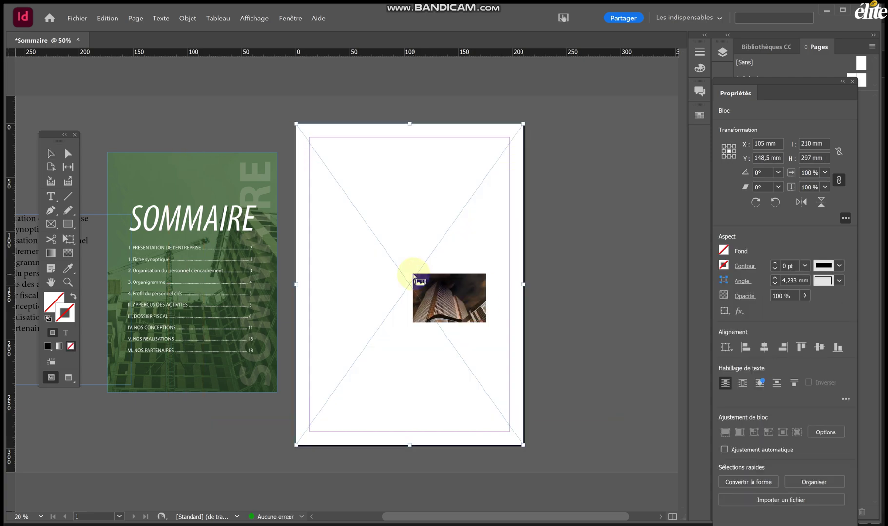
pyautogui.press('Escape')
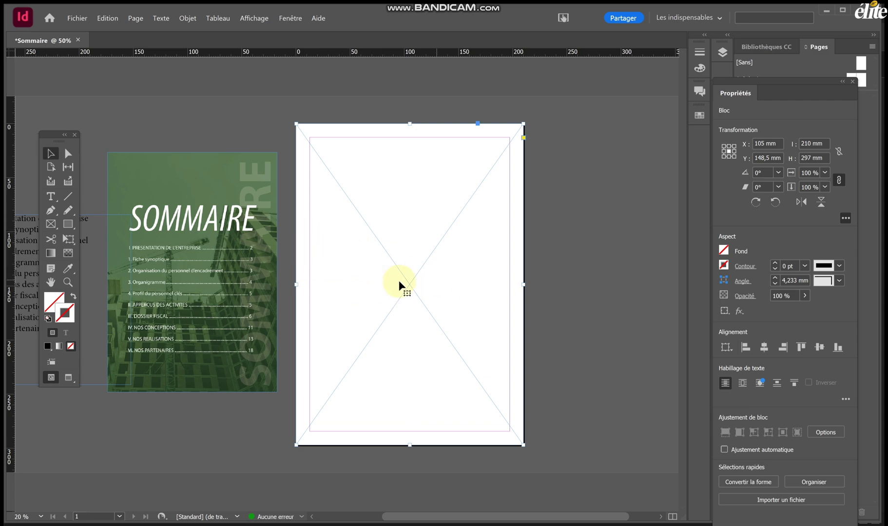
# Search Téléchargements for "buildin" and import giant-building-with-sun.jpg into the full-page frame.
pyautogui.click(75, 19)
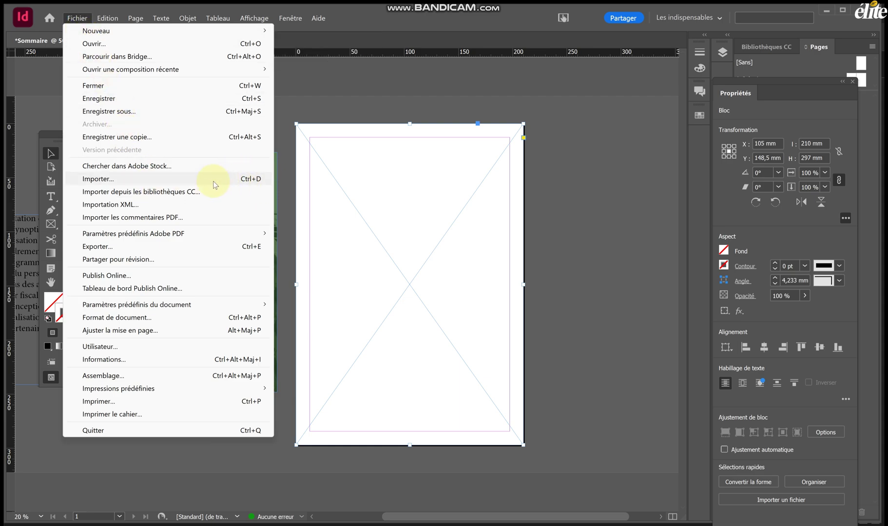
pyautogui.click(190, 179)
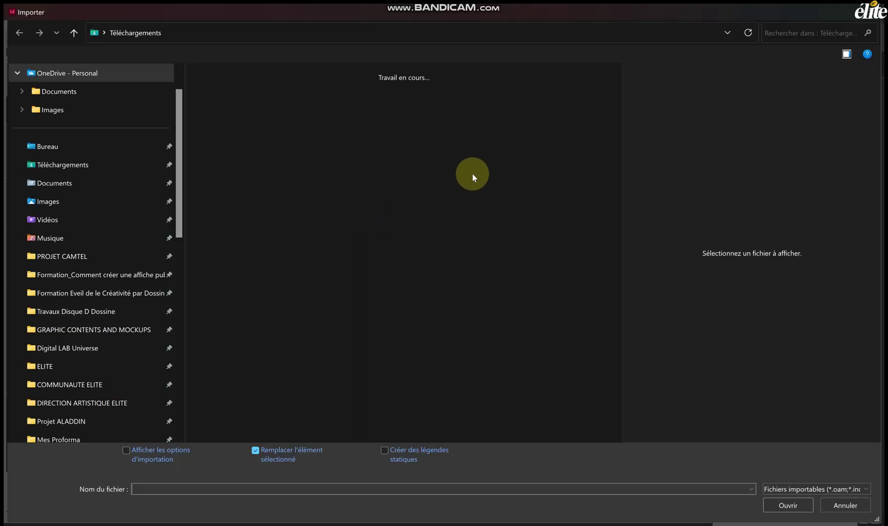
pyautogui.click(782, 31)
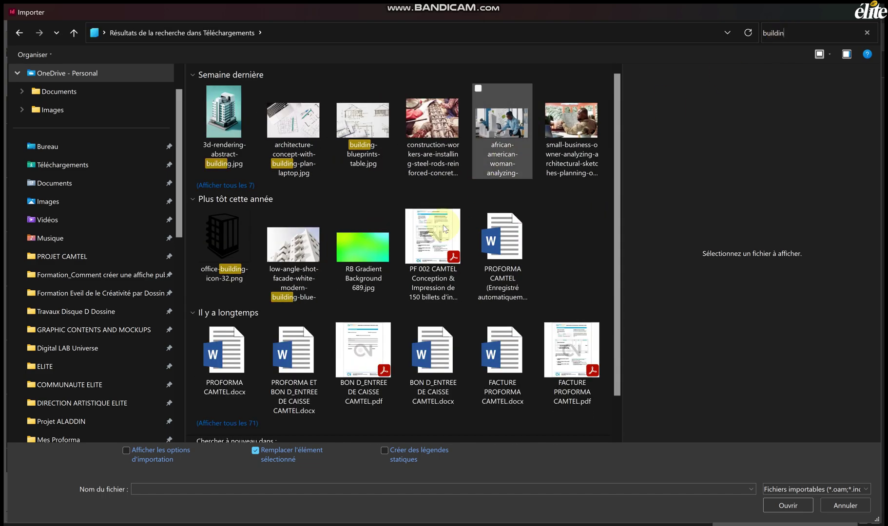
pyautogui.click(239, 422)
pyautogui.scroll(-10, 487, 296)
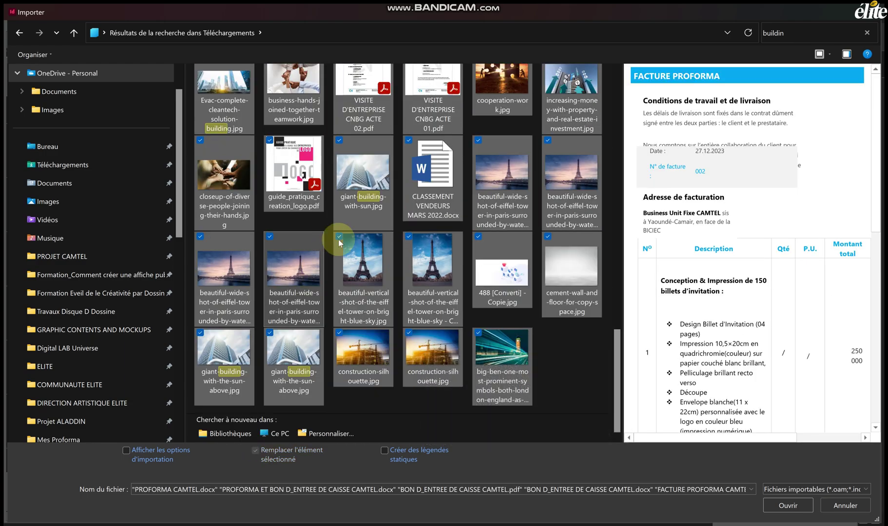
pyautogui.click(367, 170)
pyautogui.click(365, 166)
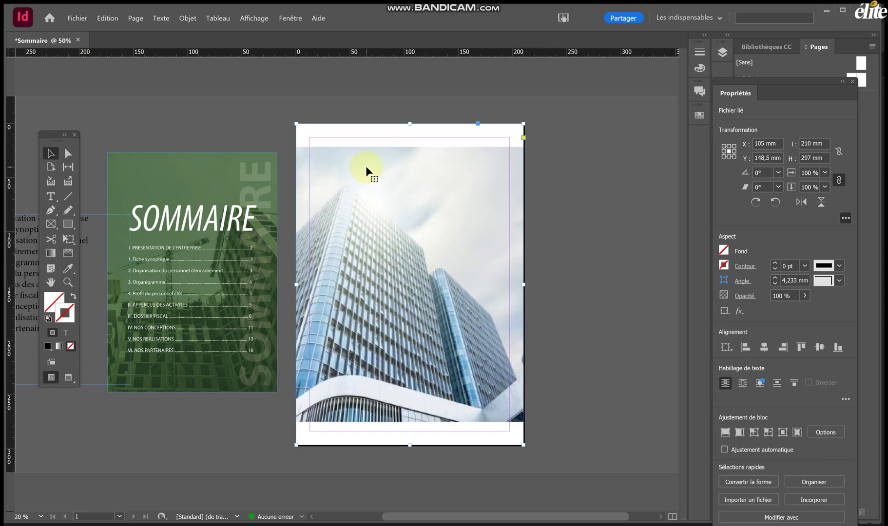
# Enlarge the building image inside its frame to 445.5 x 297 mm, filling the page height, and deselect it.
pyautogui.click(405, 292)
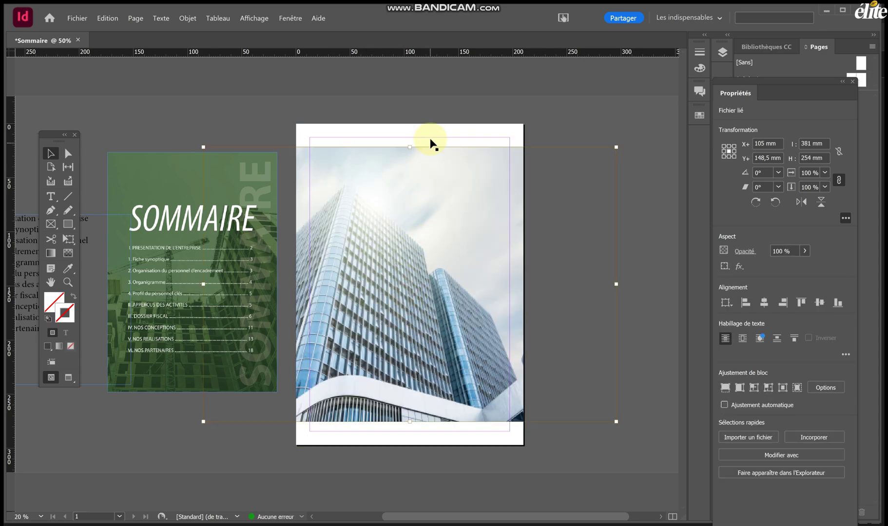
pyautogui.moveTo(409, 128); pyautogui.dragTo(407, 124)
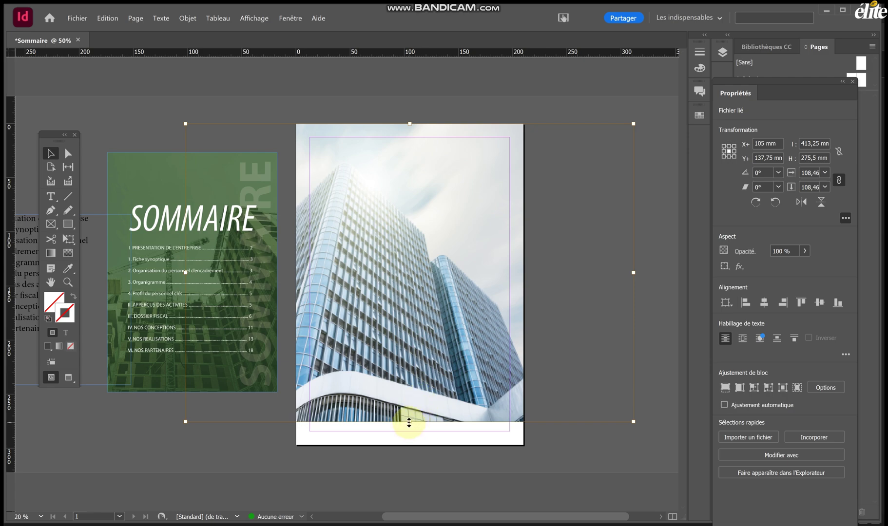
pyautogui.moveTo(409, 423); pyautogui.dragTo(409, 445)
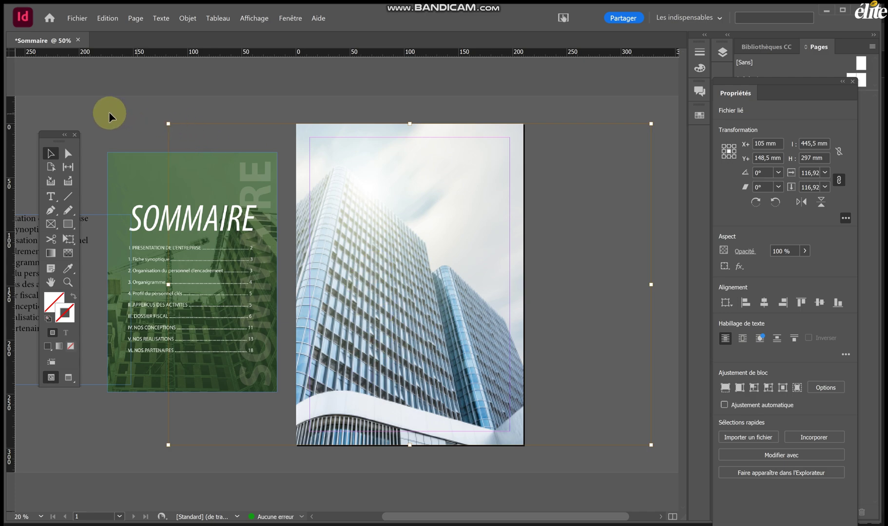
pyautogui.click(135, 115)
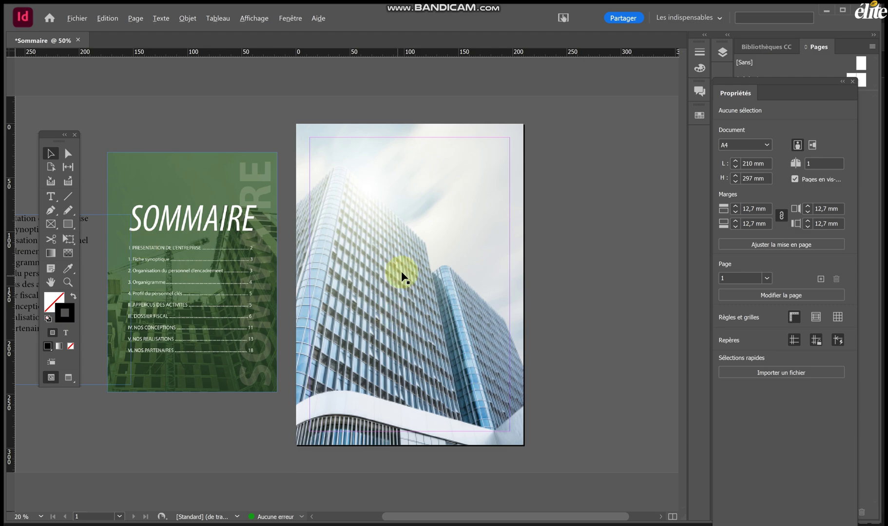
# Move the contents-list text block slightly down and right on the pasteboard beside the reference, and compare the reference with the page.
pyautogui.scroll(1, 402, 252)
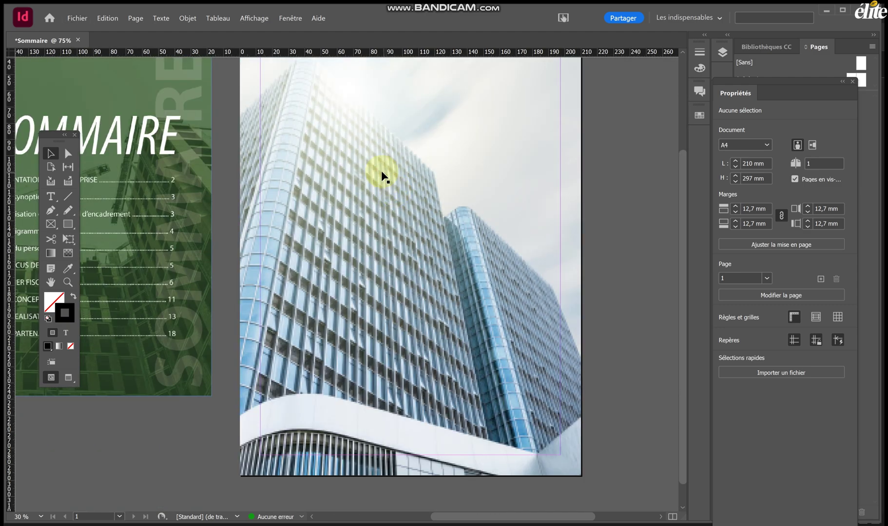
pyautogui.hscroll(1, 383, 175)
pyautogui.scroll(3, 383, 176)
pyautogui.scroll(-2, 369, 226)
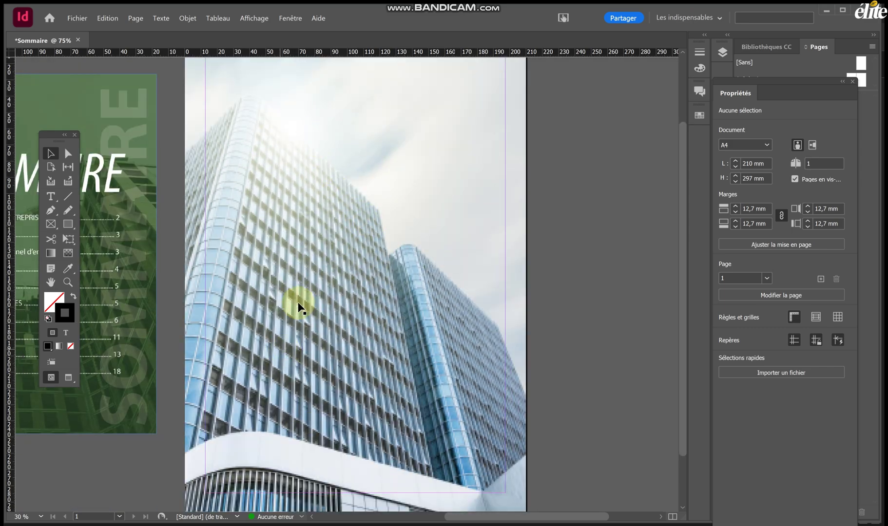
pyautogui.hscroll(-4, 307, 292)
pyautogui.scroll(1, 316, 287)
pyautogui.hscroll(-3, 319, 289)
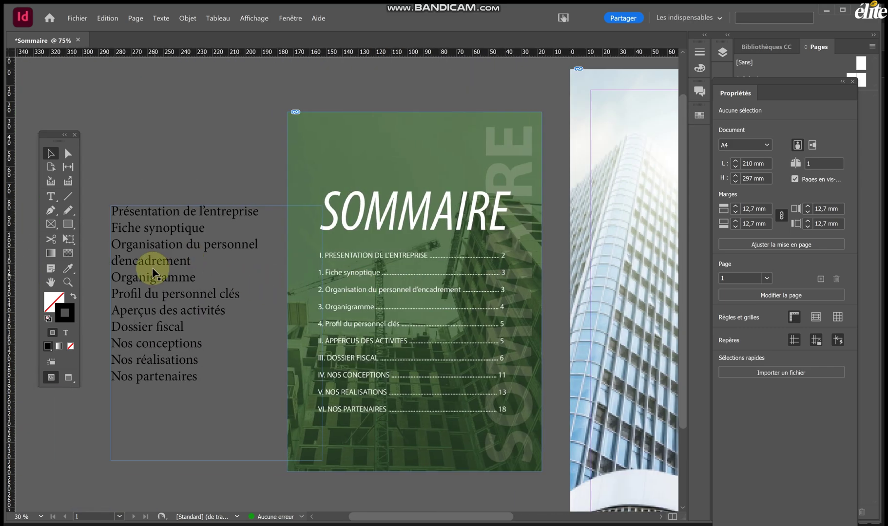
pyautogui.moveTo(159, 292); pyautogui.dragTo(159, 292)
pyautogui.hscroll(6, 242, 264)
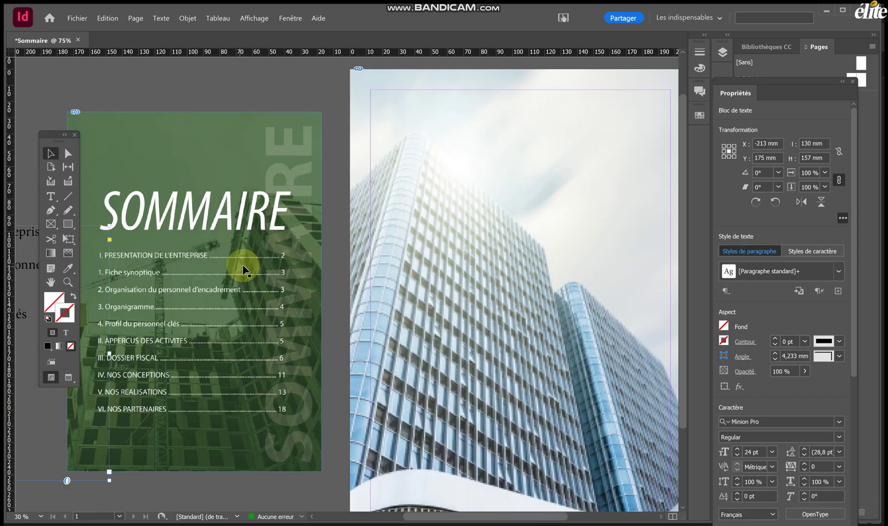
pyautogui.scroll(-4, 268, 235)
pyautogui.scroll(2, 301, 203)
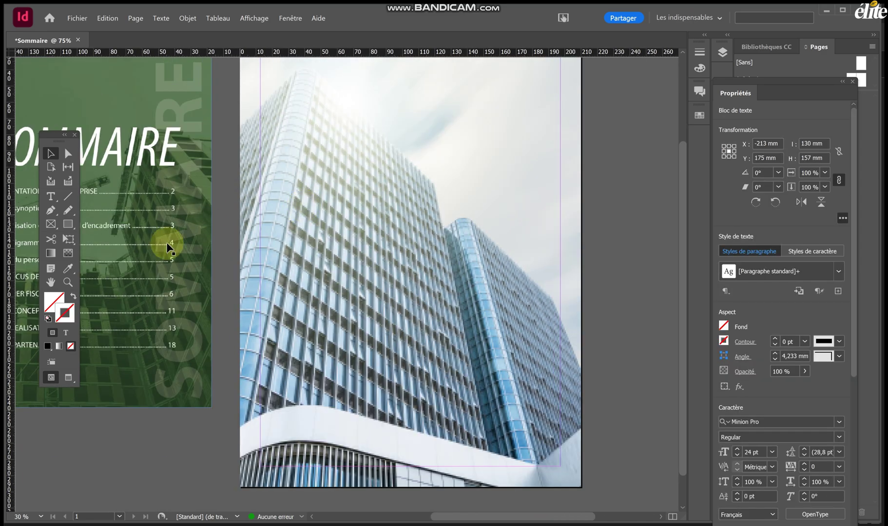
# Draw with the Pen tool a 119 mm horizontal top edge and a slanted side ending at X 98 mm, Y 219.5 mm.
pyautogui.click(51, 210)
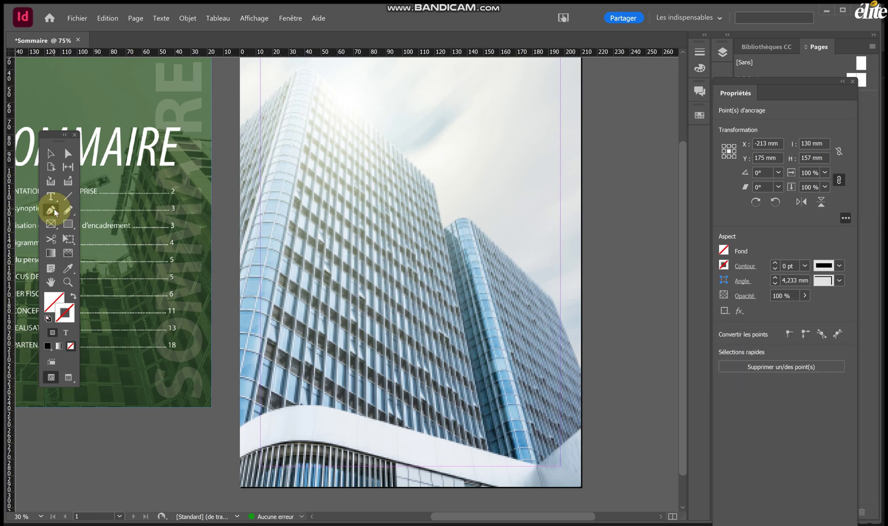
pyautogui.scroll(4, 423, 205)
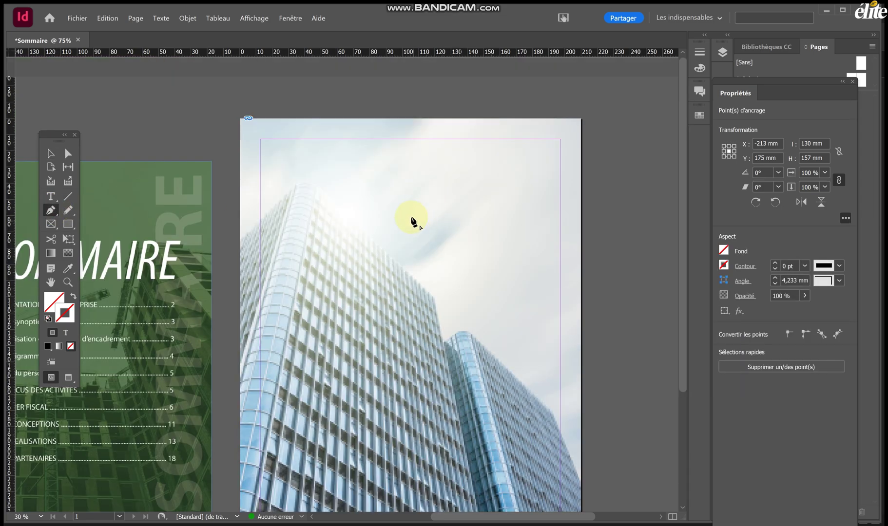
pyautogui.scroll(-1, 405, 215)
pyautogui.hscroll(2, 387, 198)
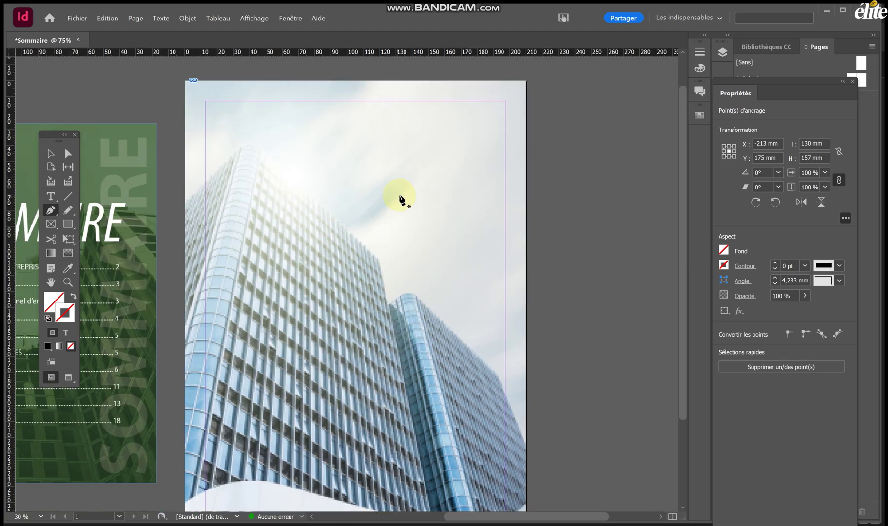
pyautogui.click(453, 174)
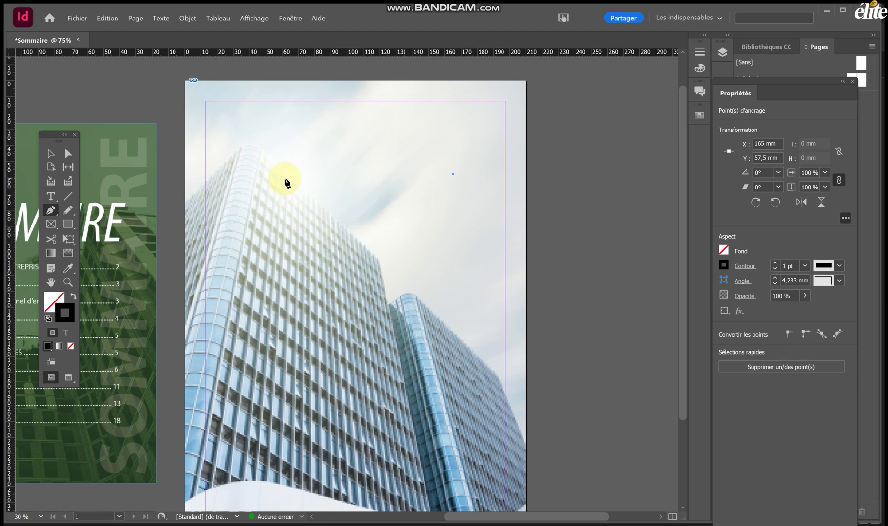
pyautogui.click(259, 174)
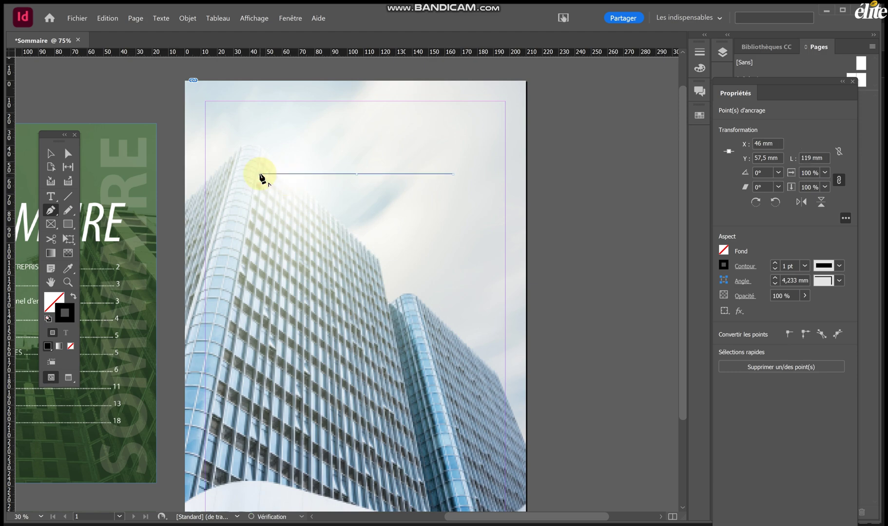
pyautogui.scroll(-1, 271, 204)
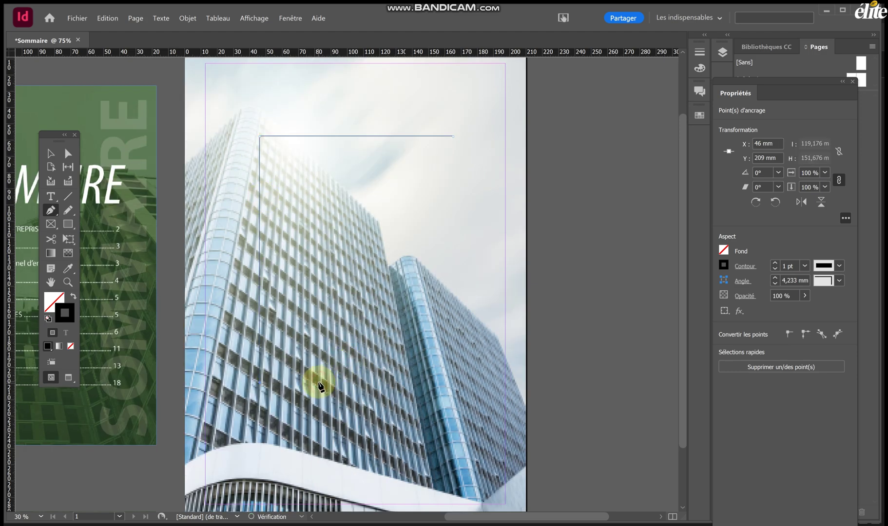
pyautogui.click(344, 400)
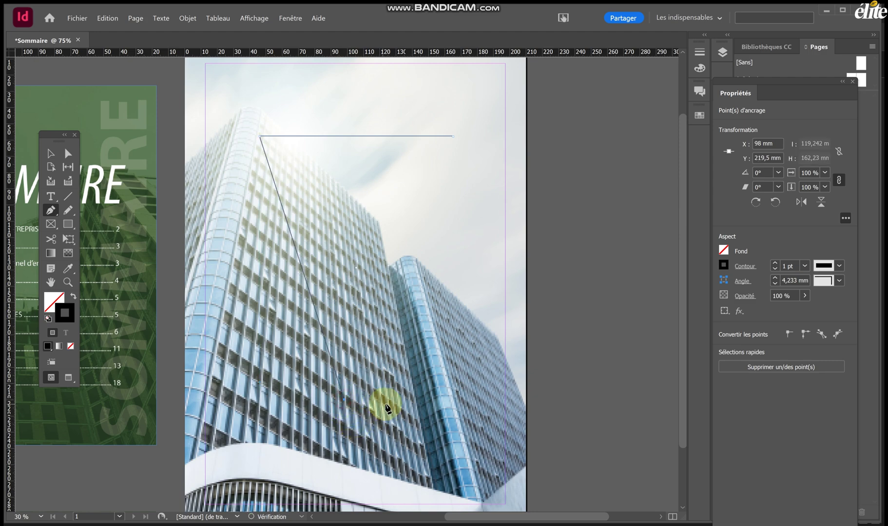
# Try closing the pen outline through a lower-right corner at X 162.5 mm, Y 233.5 mm, and undo it.
pyautogui.keyDown('shift'); pyautogui.click(448, 425); pyautogui.keyUp('shift')
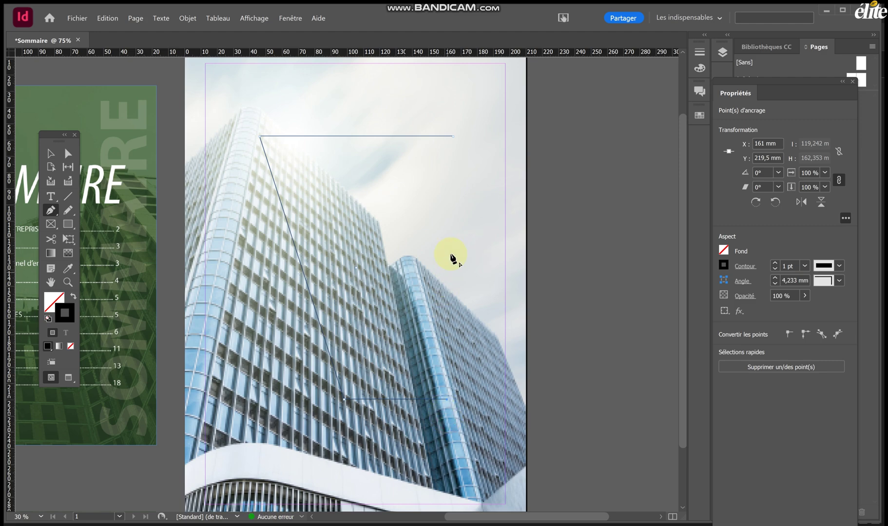
pyautogui.hotkey('ctrl', 'z')
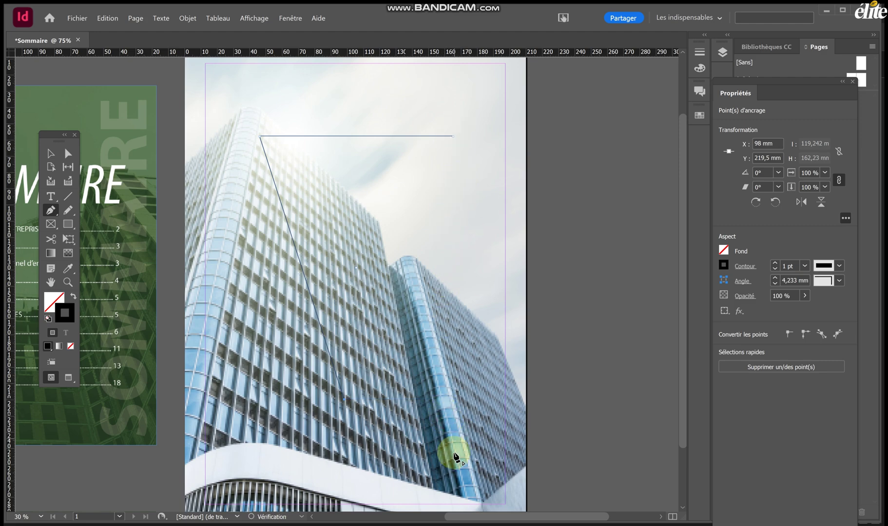
pyautogui.click(448, 423)
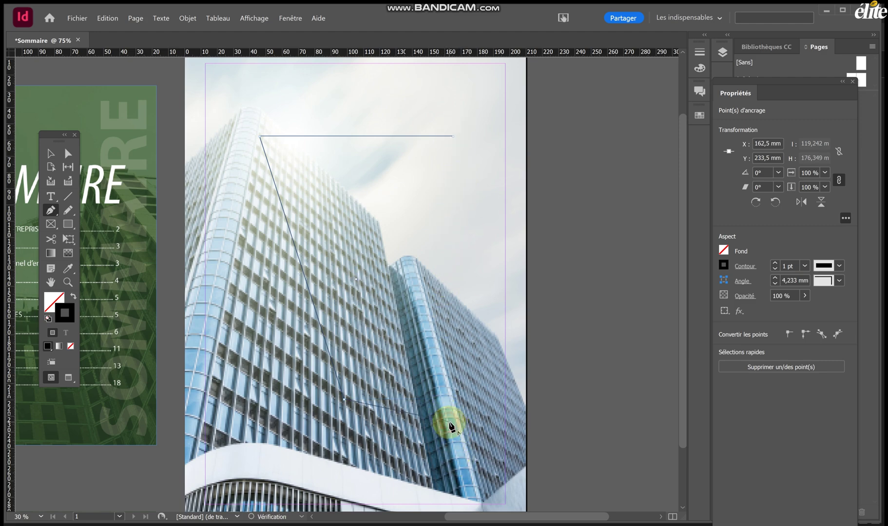
pyautogui.click(454, 137)
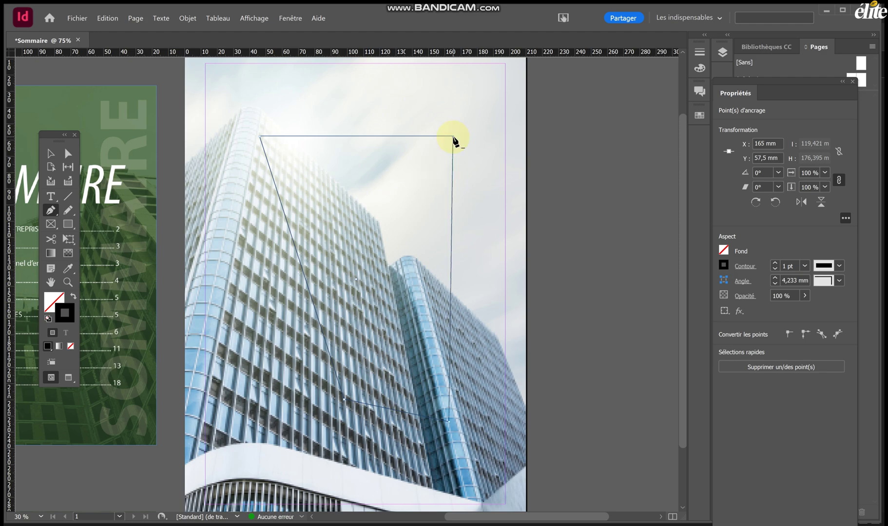
pyautogui.hotkey('ctrl', 'z')
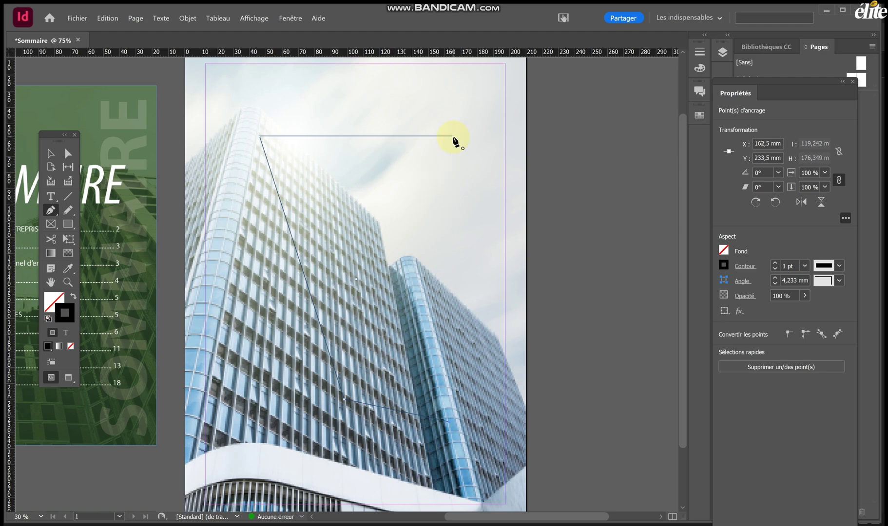
pyautogui.hotkey('ctrl', 'z')
# Add a lower-right corner at X 168.5 mm, Y 236.5 mm, close the outline at its starting point, and select the new corner.
pyautogui.click(459, 427)
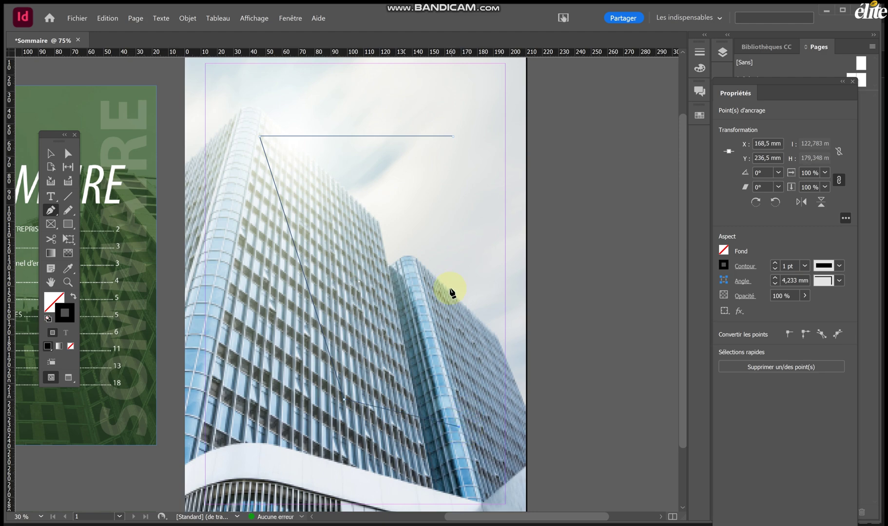
pyautogui.click(453, 137)
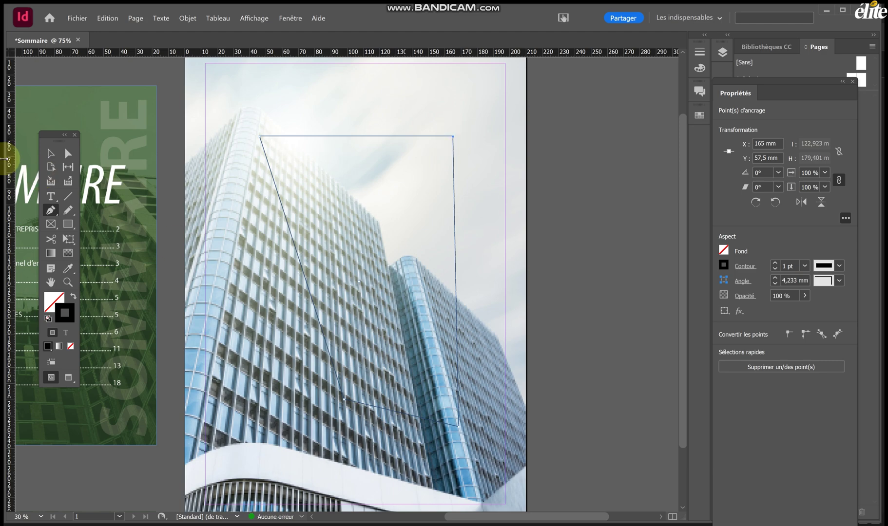
pyautogui.click(67, 153)
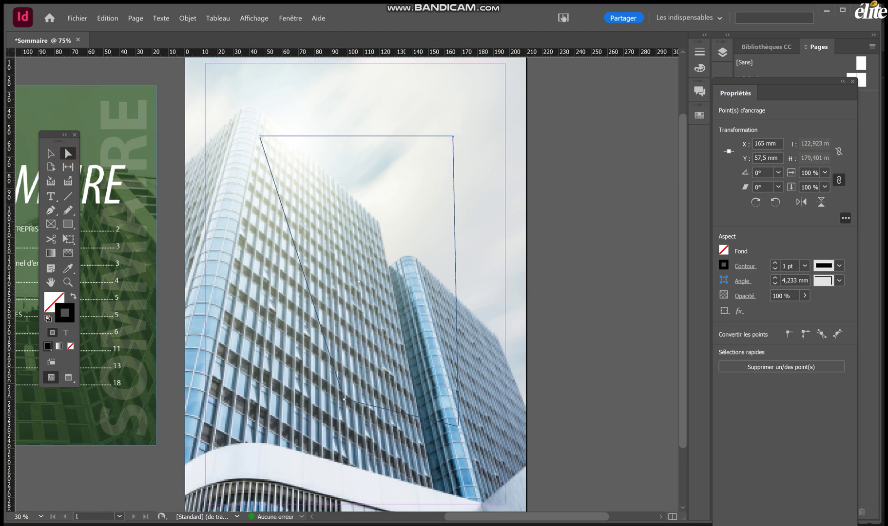
pyautogui.click(459, 428)
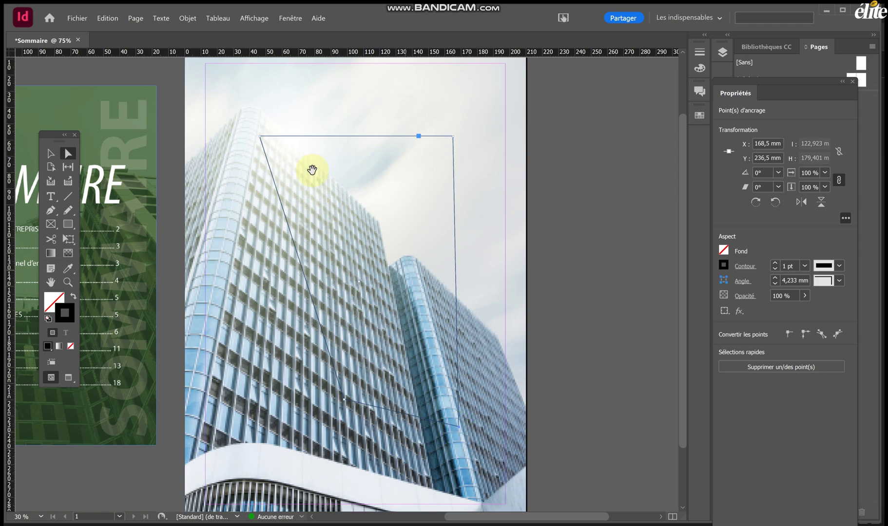
# Select the whole polygon over the building and set its stroke colour to white [Papier].
pyautogui.click(50, 154)
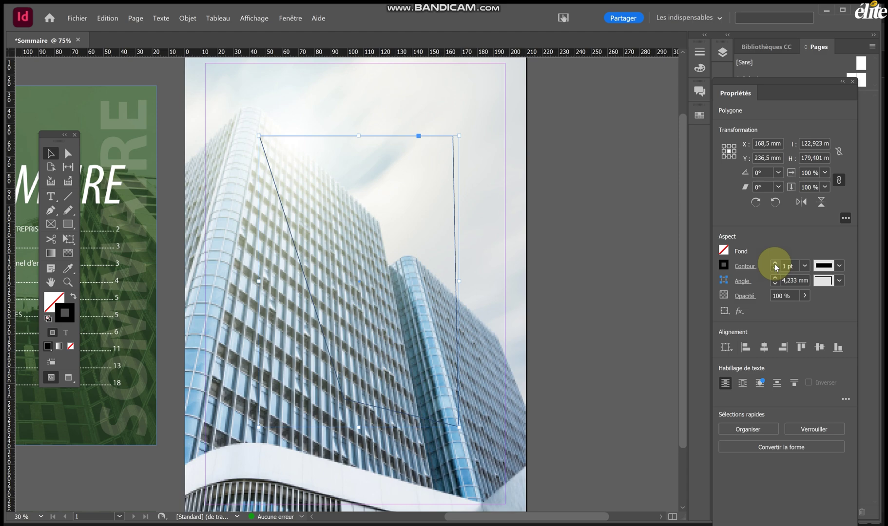
pyautogui.click(725, 266)
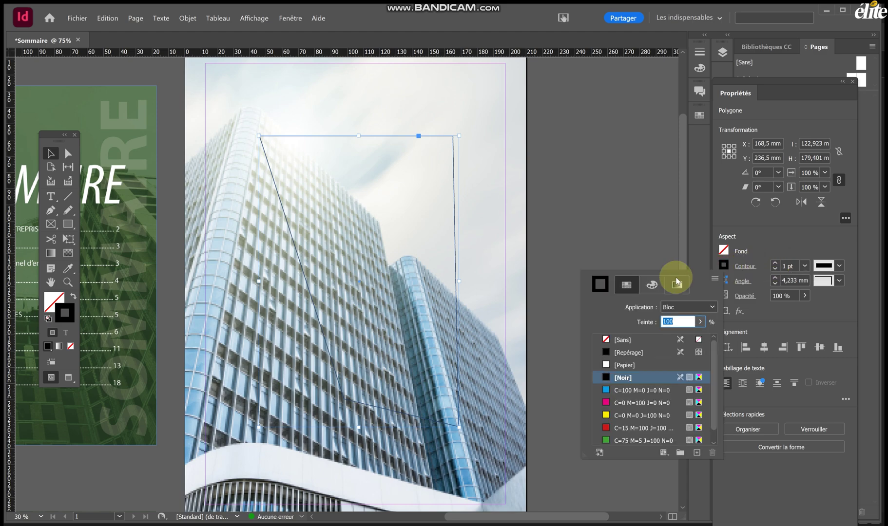
pyautogui.click(622, 341)
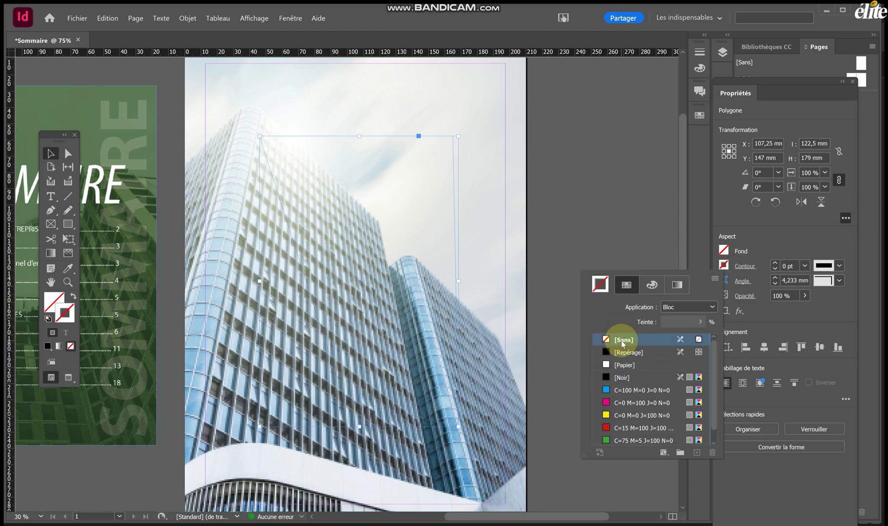
pyautogui.click(622, 378)
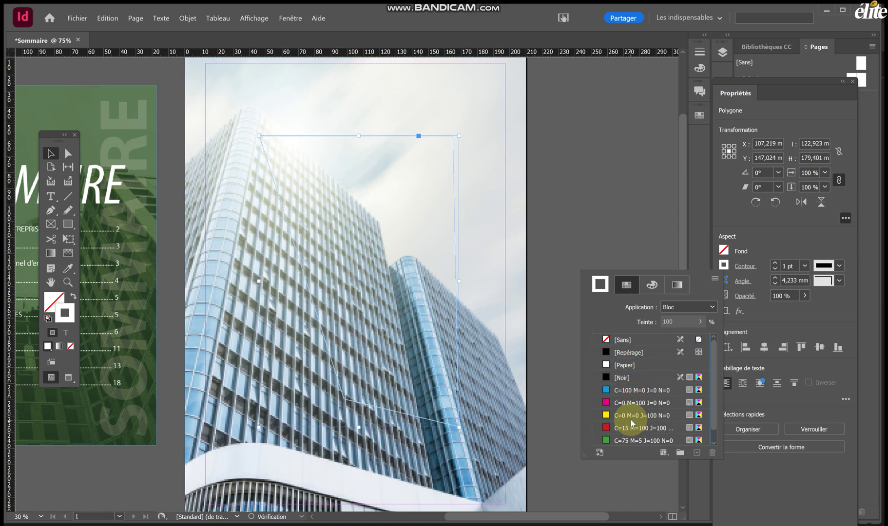
pyautogui.click(624, 366)
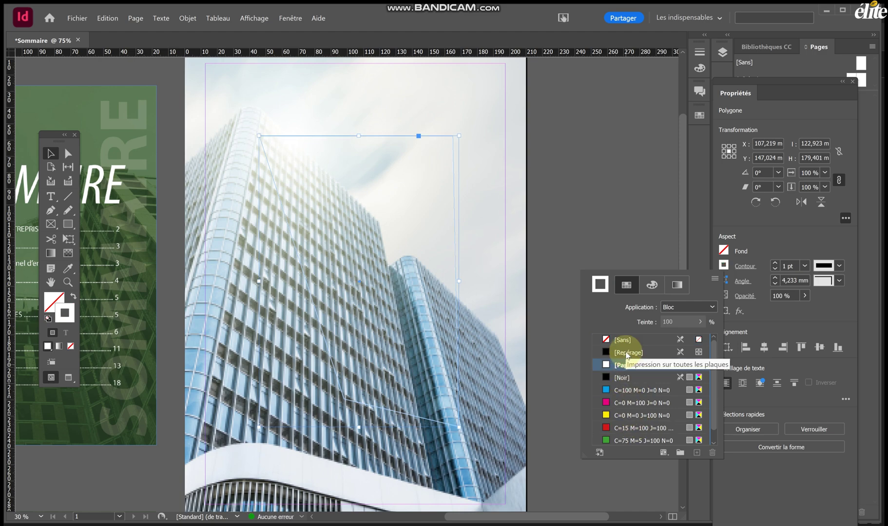
# Remove the polygon's stroke and fill the shape with white [Papier].
pyautogui.click(628, 342)
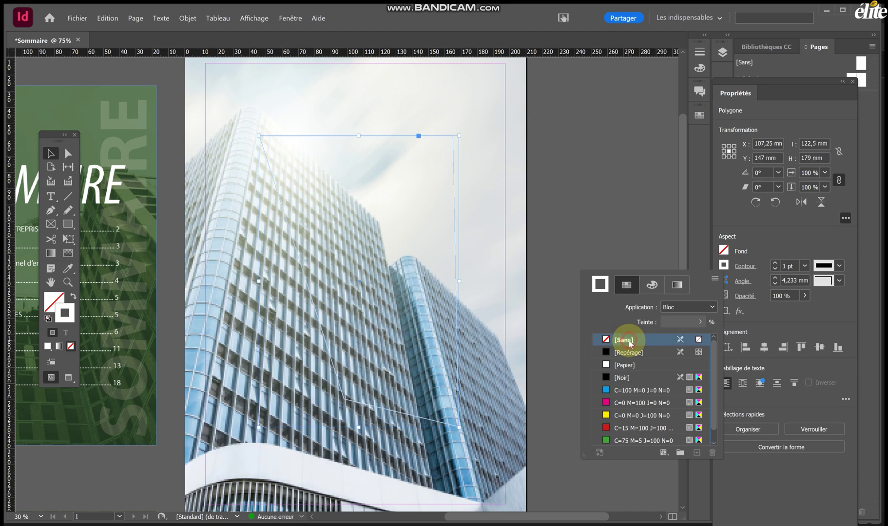
pyautogui.click(724, 251)
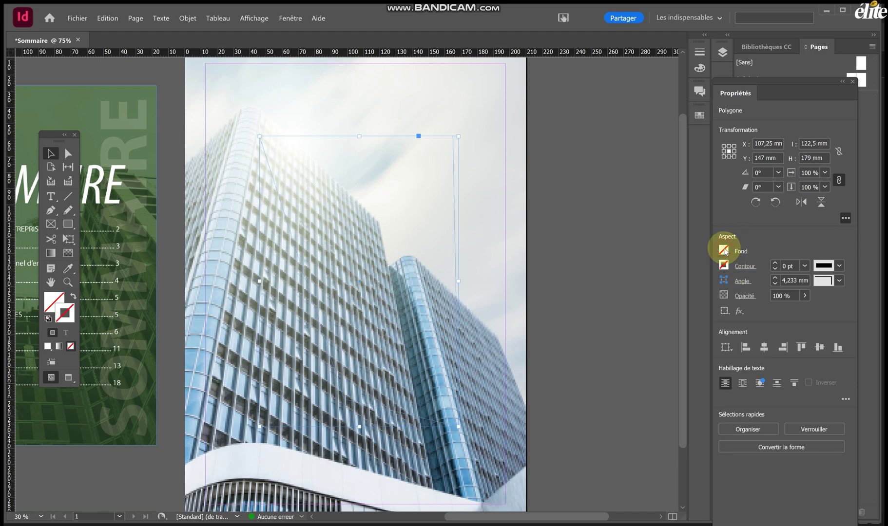
pyautogui.click(725, 251)
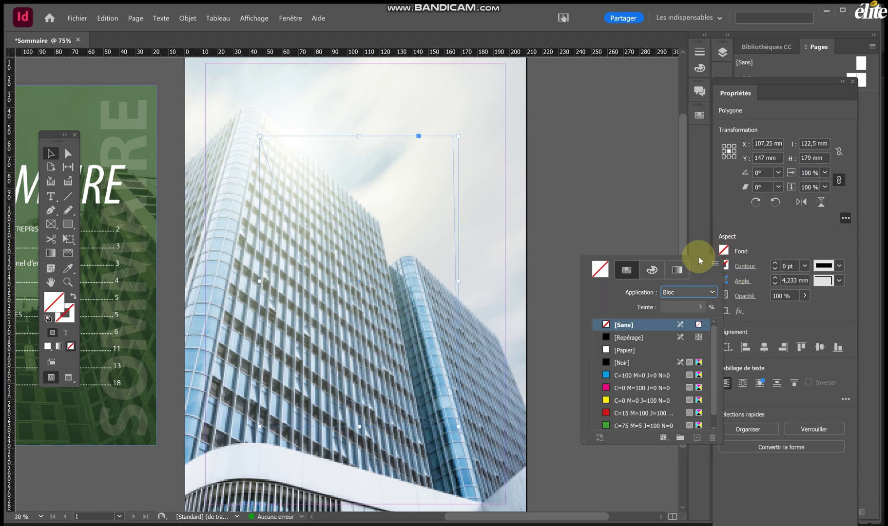
pyautogui.click(613, 351)
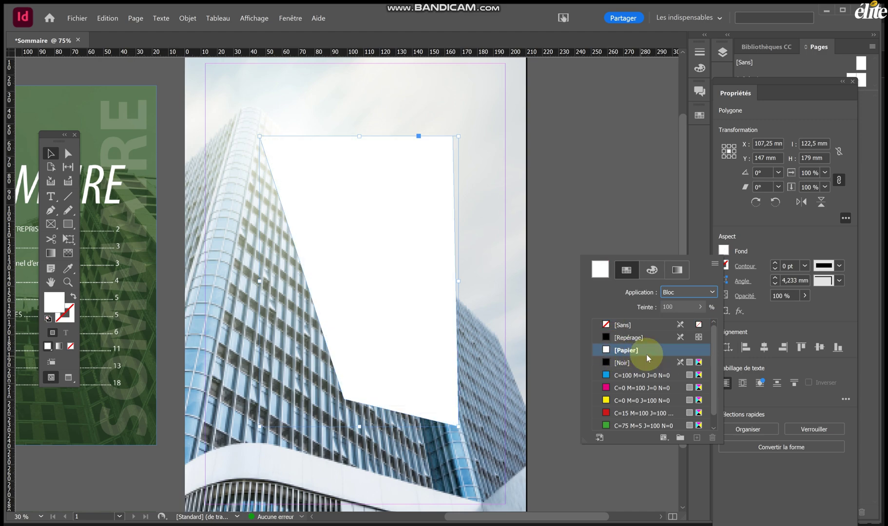
pyautogui.click(759, 246)
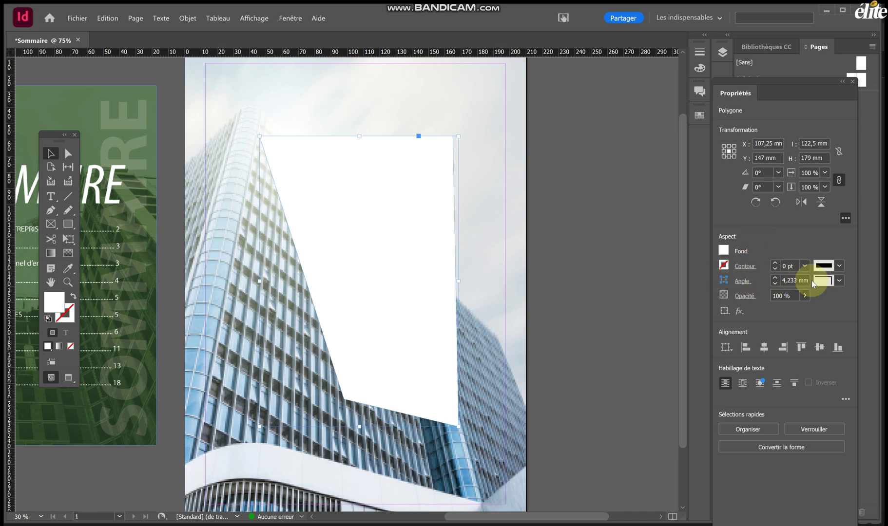
# Round the white polygon's corners with the Arrondi style at a 15 mm radius and deselect it.
pyautogui.click(837, 282)
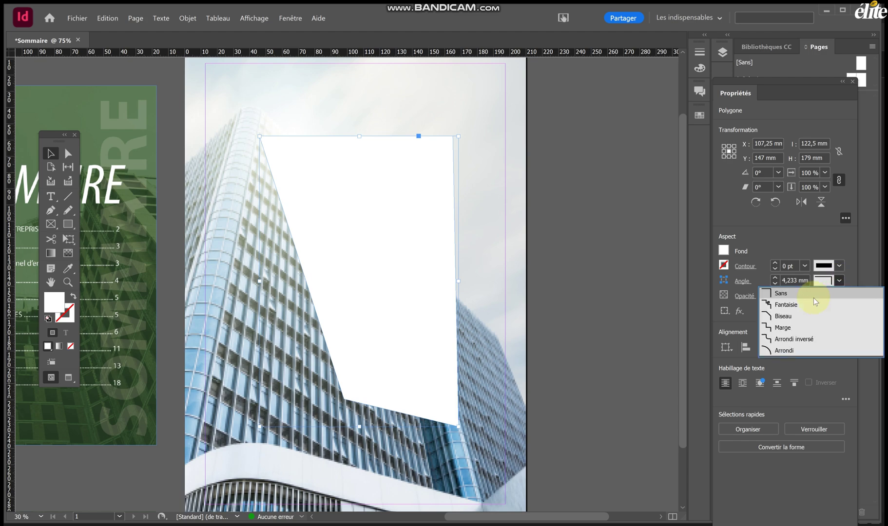
pyautogui.click(783, 349)
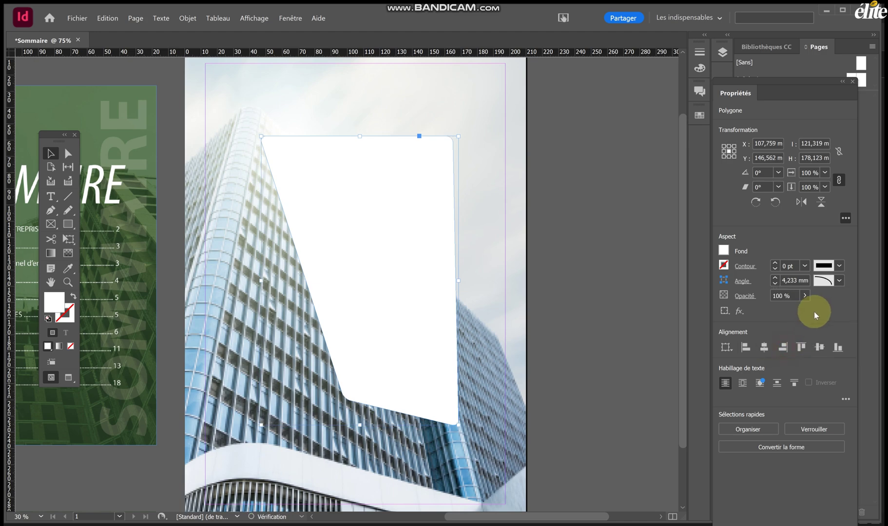
pyautogui.click(774, 279)
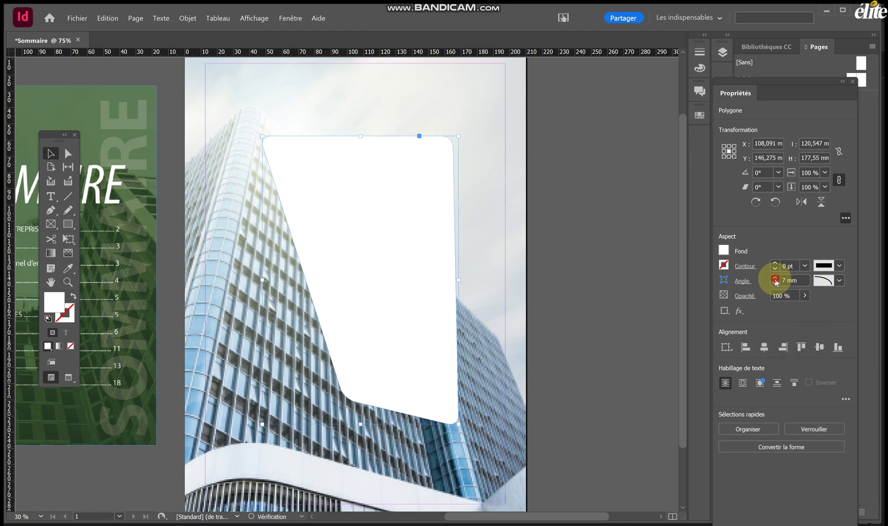
pyautogui.click(775, 279)
pyautogui.click(775, 279)
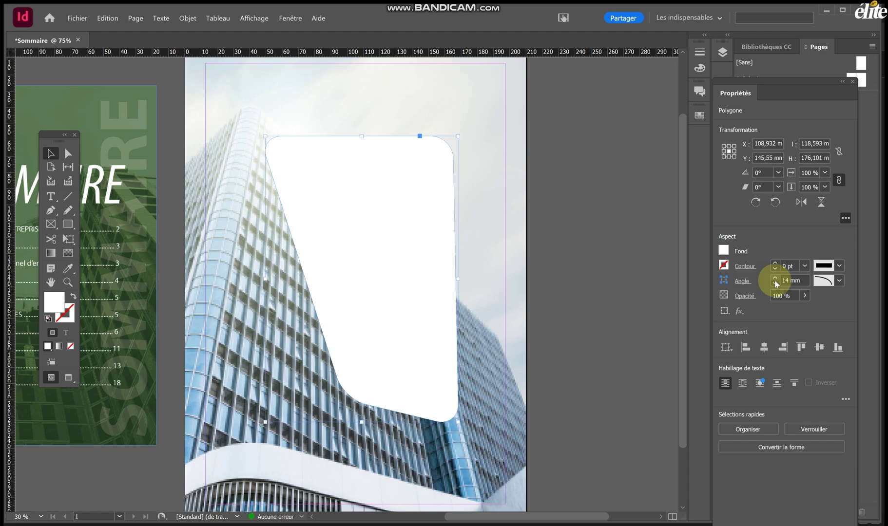
pyautogui.click(775, 283)
pyautogui.click(775, 283)
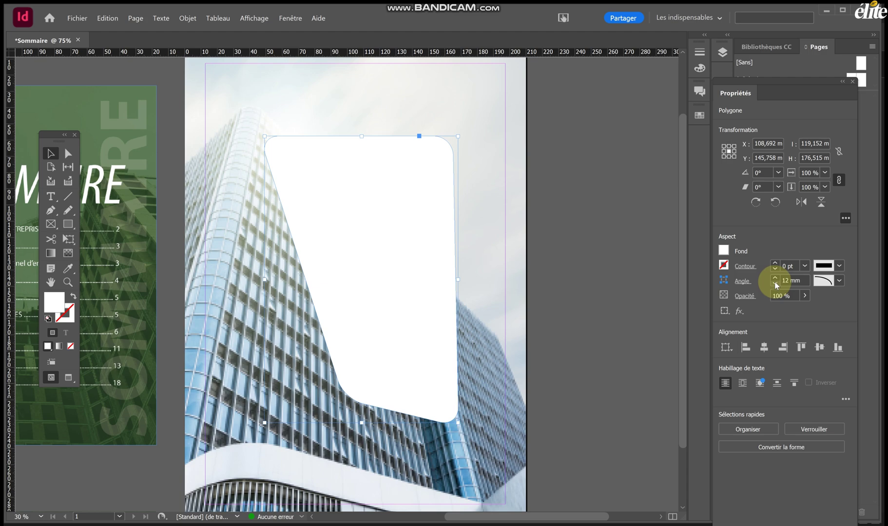
pyautogui.click(775, 279)
pyautogui.click(775, 279)
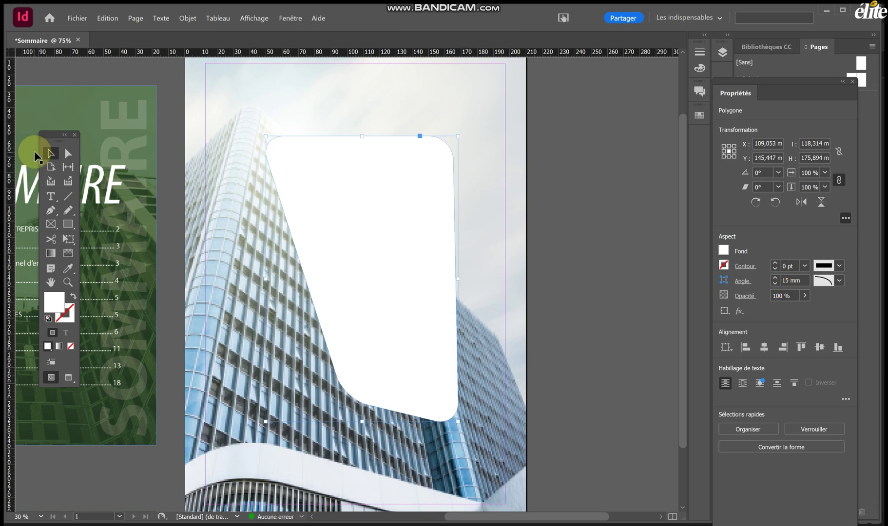
pyautogui.click(51, 153)
pyautogui.click(602, 214)
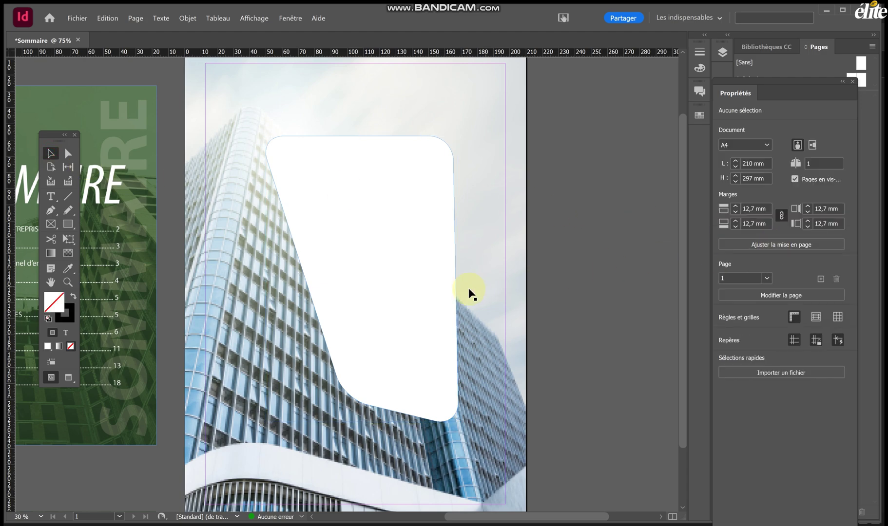
# Enlarge the white shape proportionally to about 136 × 202 mm and position its centre at about X 116 mm, Y 161 mm.
pyautogui.click(395, 275)
pyautogui.moveTo(318, 246); pyautogui.dragTo(405, 285)
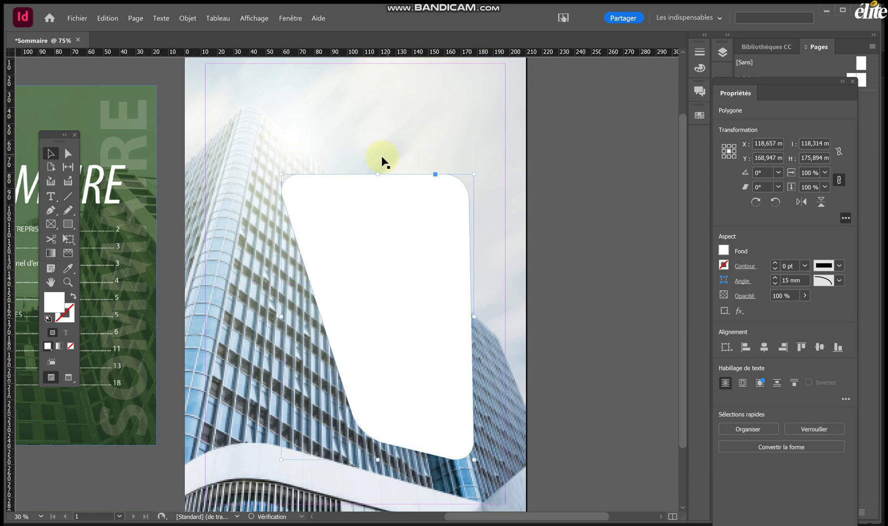
pyautogui.moveTo(379, 174); pyautogui.dragTo(381, 151)
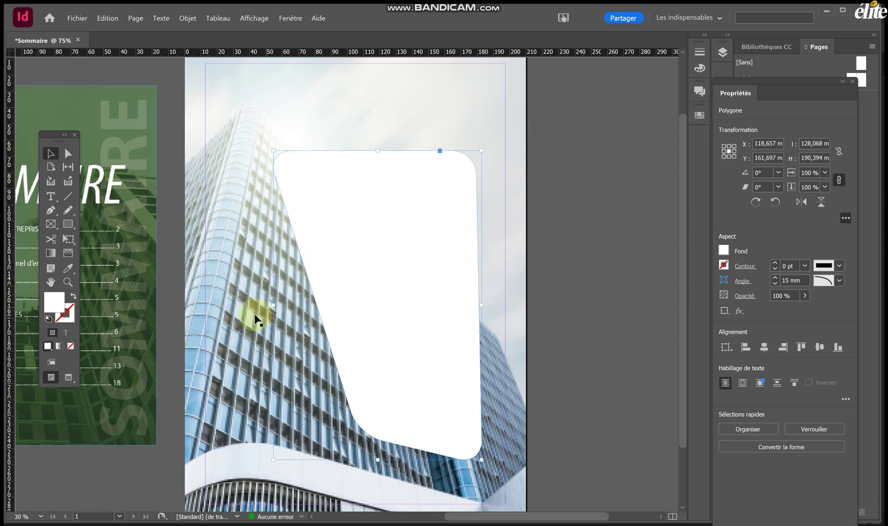
pyautogui.moveTo(273, 305); pyautogui.dragTo(260, 307)
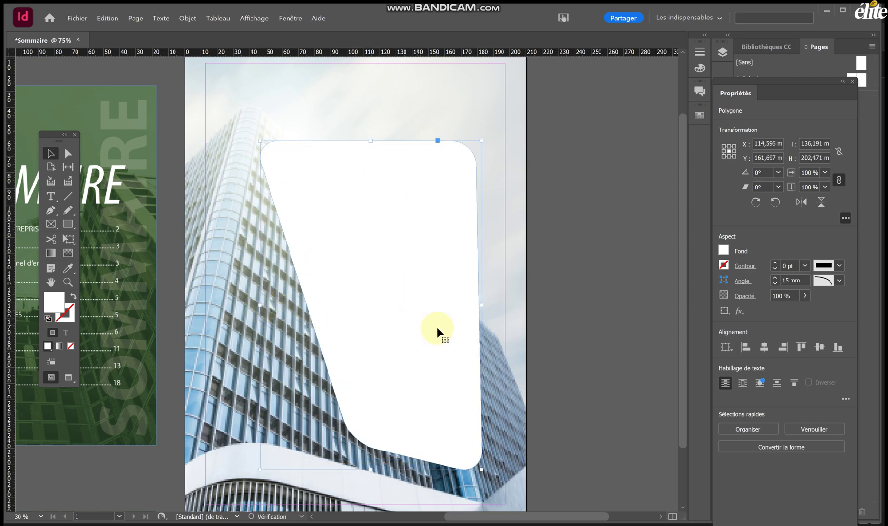
pyautogui.moveTo(464, 299); pyautogui.dragTo(466, 297)
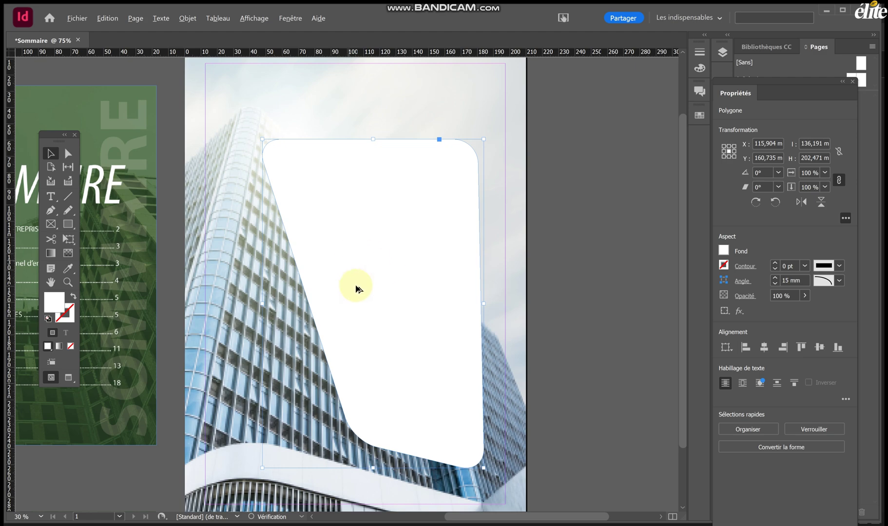
# Duplicate the white shape, undo the extra copies, and place the remaining copy's centre at about X 94 mm, Y 150 mm.
pyautogui.moveTo(386, 285); pyautogui.dragTo(564, 374)
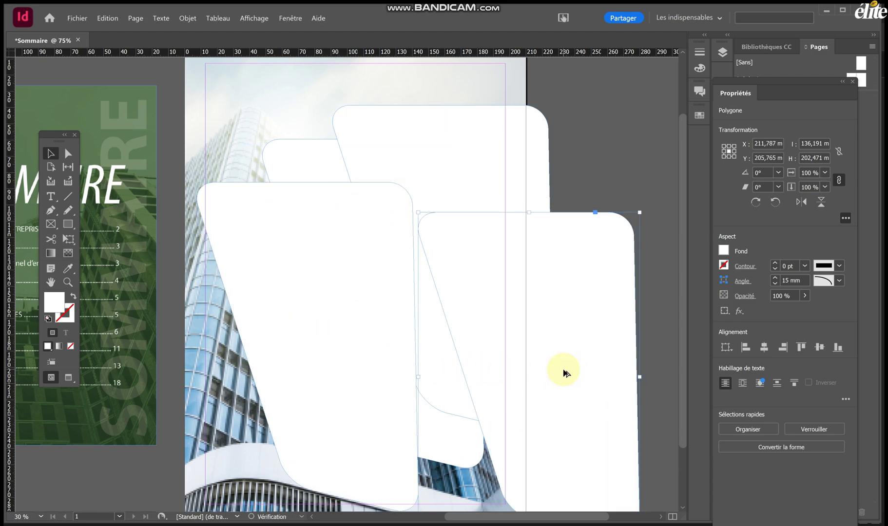
pyautogui.hotkey('ctrl', 'z')
pyautogui.hotkey('ctrl', 'z')
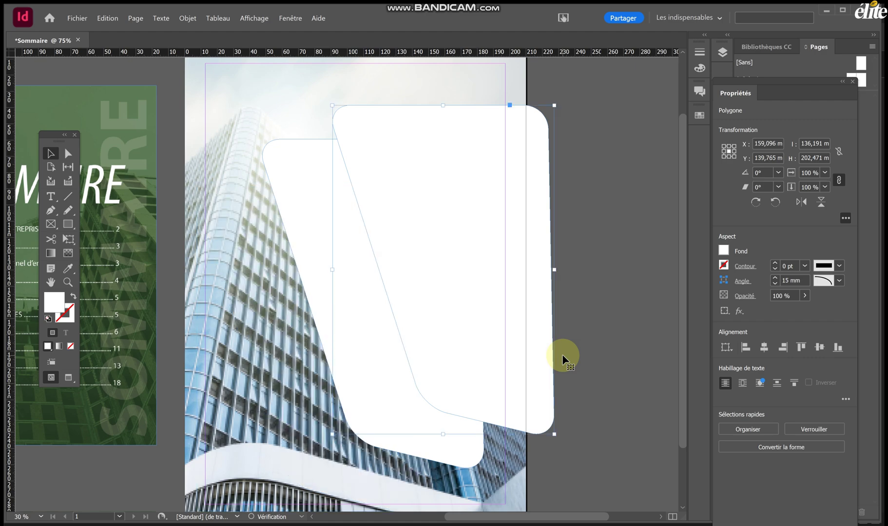
pyautogui.moveTo(452, 291); pyautogui.dragTo(391, 317)
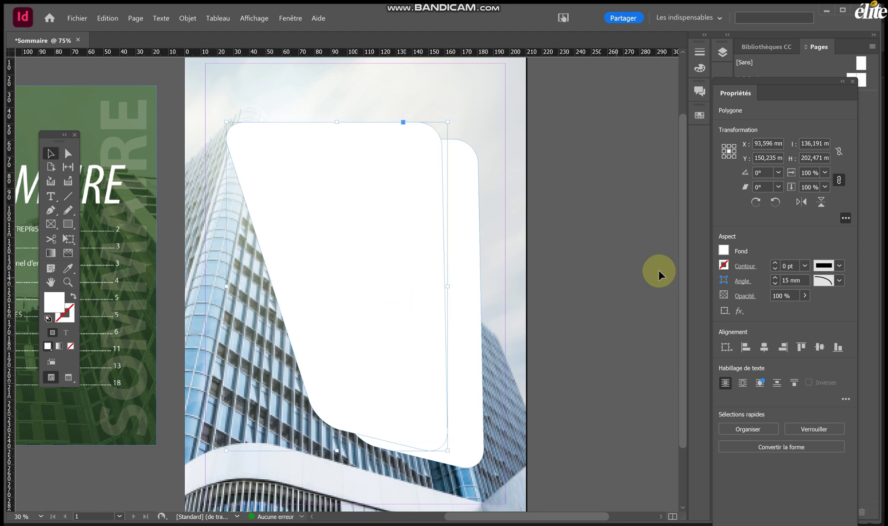
# Set the copied shape's fill to [Sans] and its stroke weight to 5 pt.
pyautogui.click(724, 250)
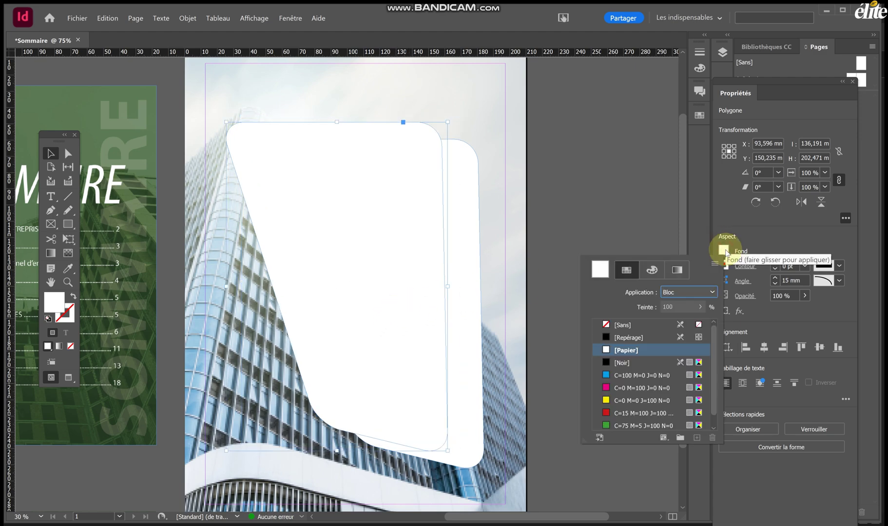
pyautogui.click(615, 325)
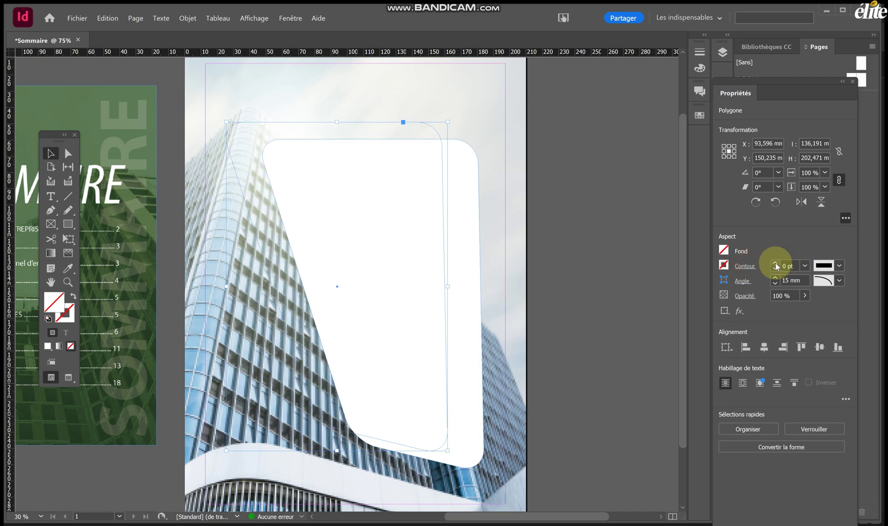
pyautogui.click(776, 263)
pyautogui.click(775, 263)
pyautogui.click(776, 263)
pyautogui.click(775, 263)
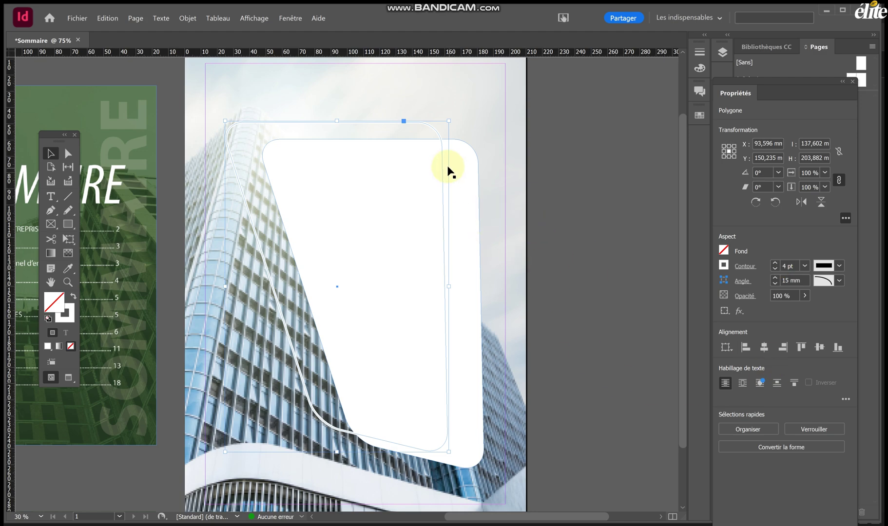
pyautogui.click(775, 263)
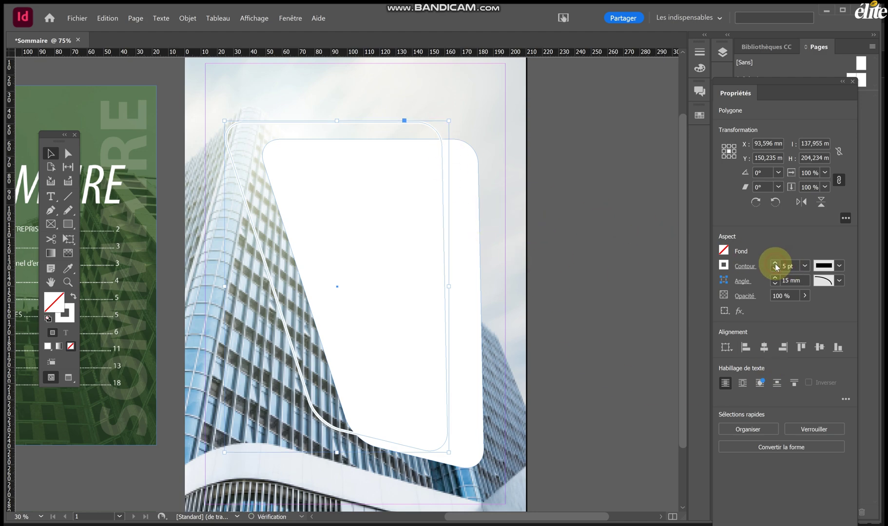
# Try the Points japonais and Fin - Fin stroke styles on the outline copy, and set its style to Epais - Fin.
pyautogui.click(840, 267)
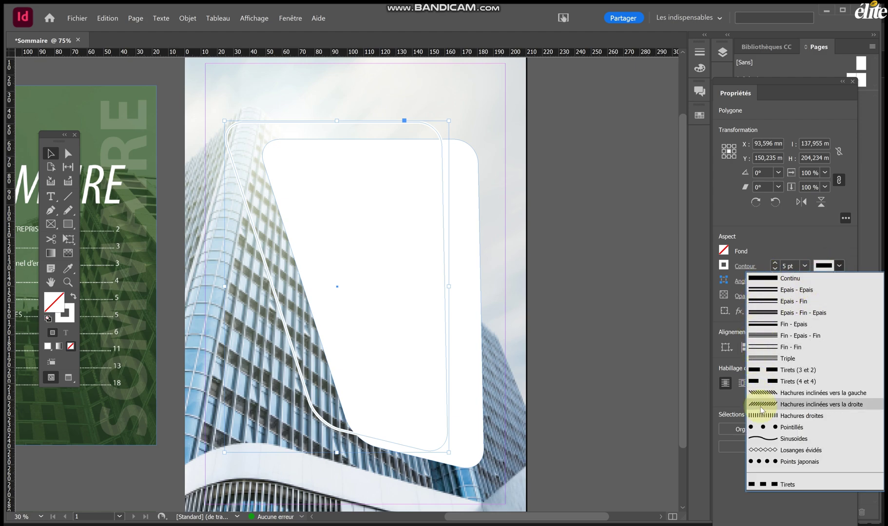
pyautogui.click(800, 463)
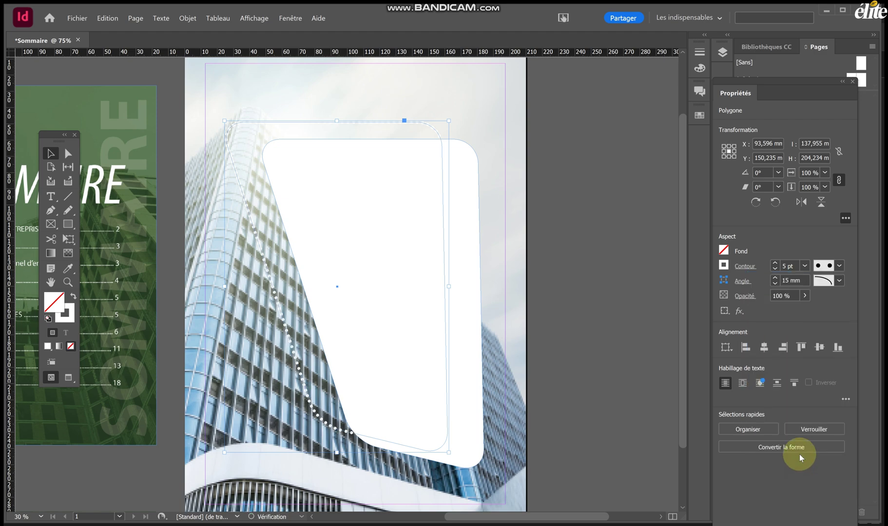
pyautogui.click(837, 269)
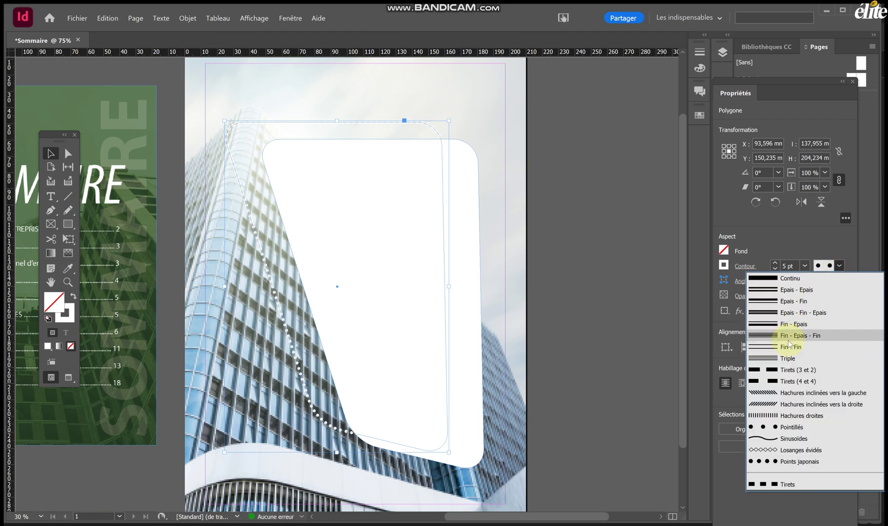
pyautogui.click(788, 344)
pyautogui.click(836, 268)
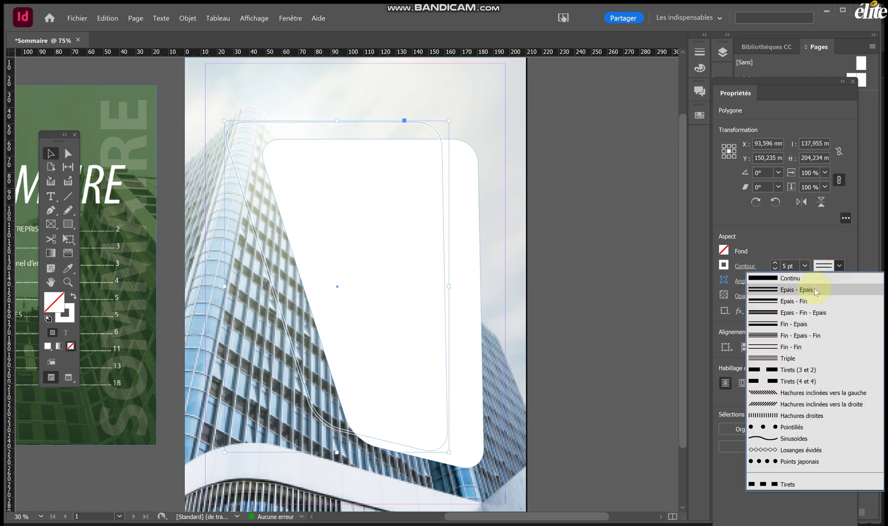
pyautogui.click(812, 303)
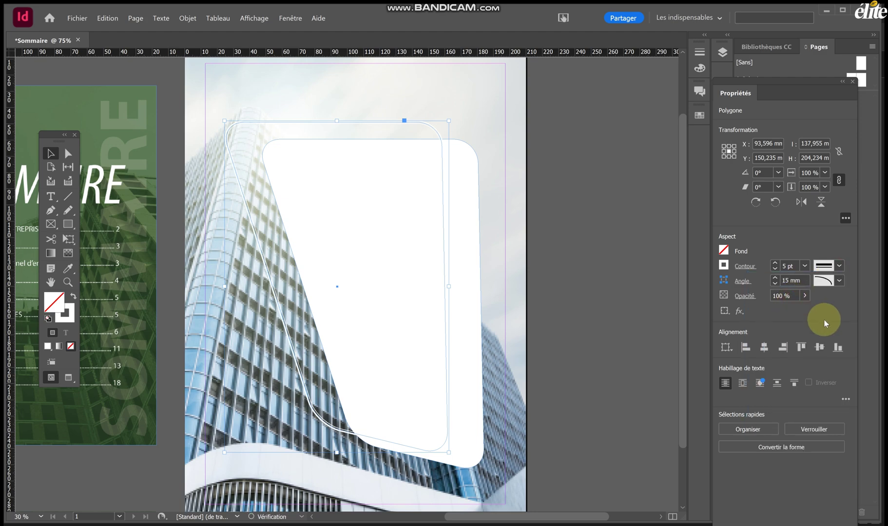
pyautogui.click(839, 267)
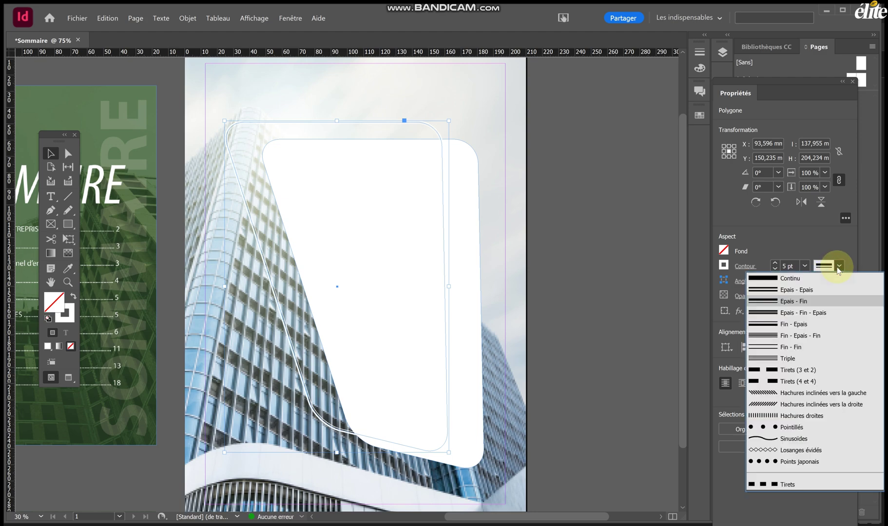
pyautogui.click(791, 303)
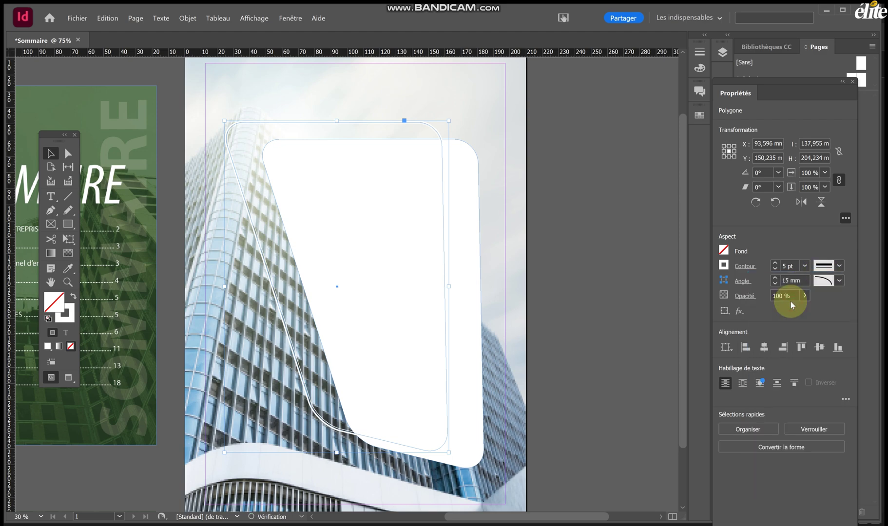
# Set the outline's stroke weight to 9 pt and move its centre to about X 107 mm, Y 153 mm, over the white shape.
pyautogui.click(776, 264)
pyautogui.click(775, 263)
pyautogui.click(775, 264)
pyautogui.click(776, 264)
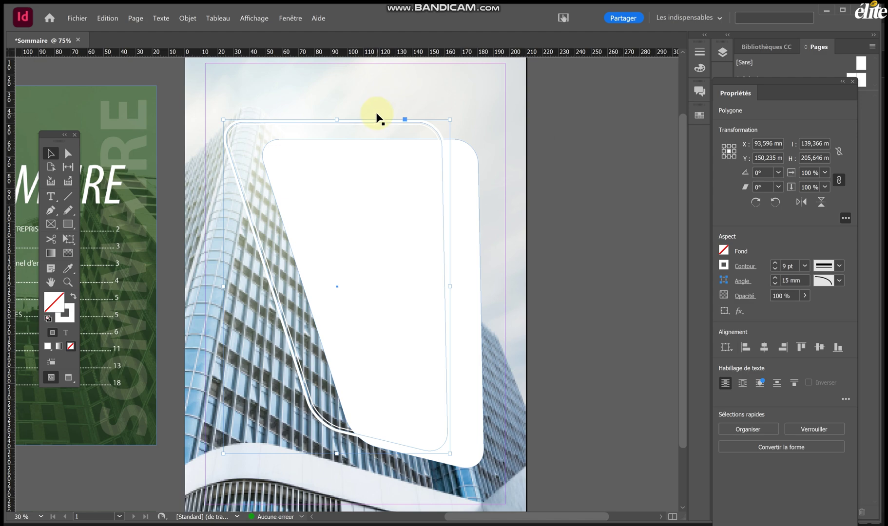
pyautogui.moveTo(377, 114); pyautogui.dragTo(398, 119)
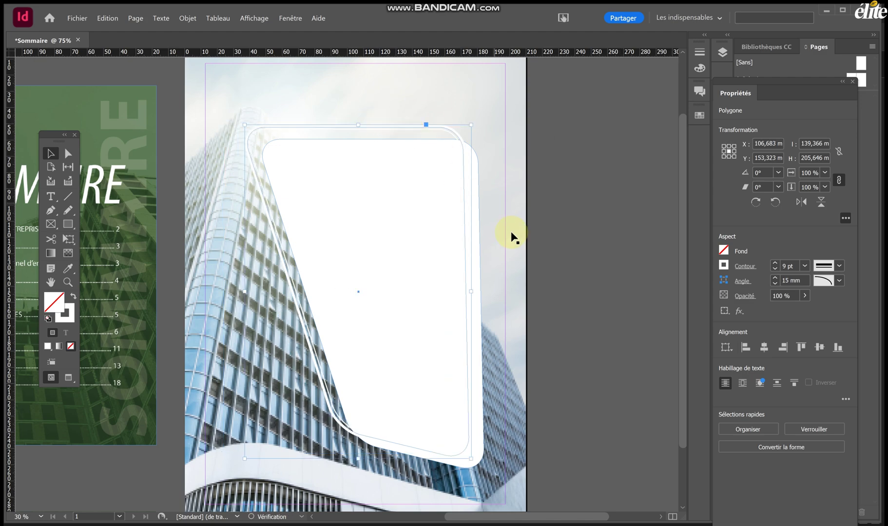
# Select the white-filled shape and reduce its opacity to 77 %.
pyautogui.click(412, 302)
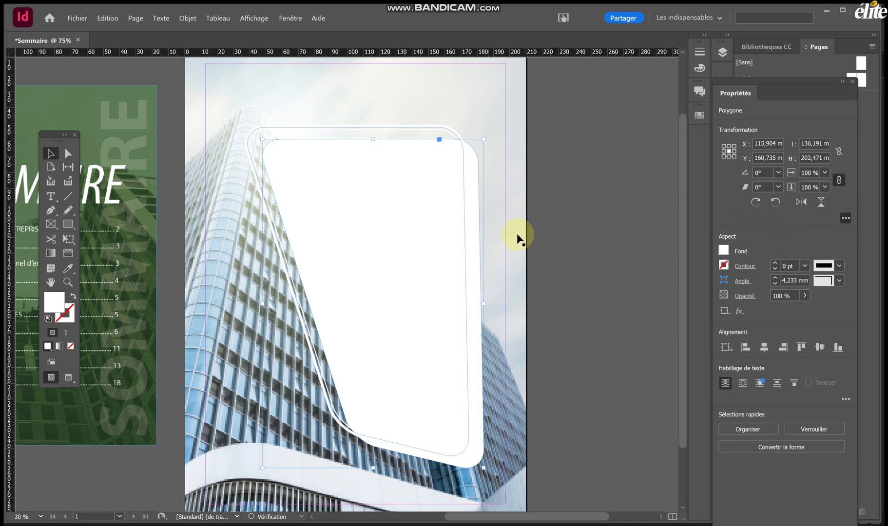
pyautogui.click(804, 296)
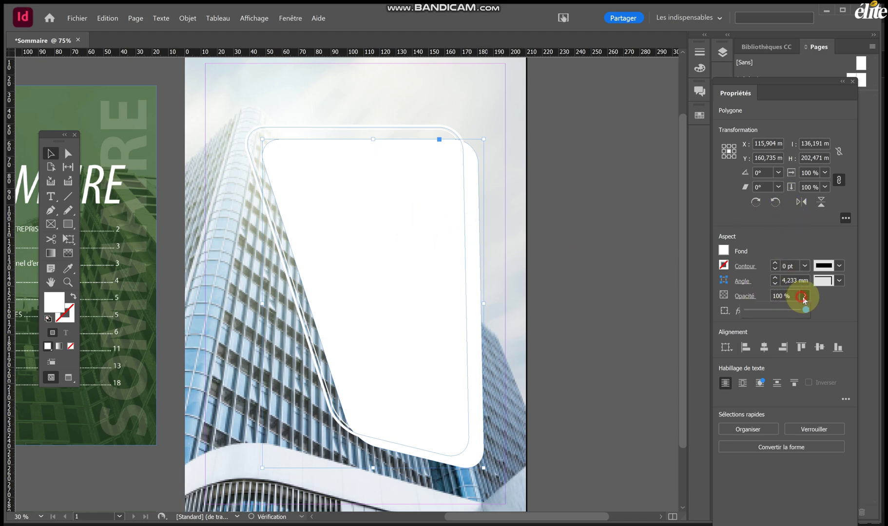
pyautogui.moveTo(807, 309); pyautogui.dragTo(792, 310)
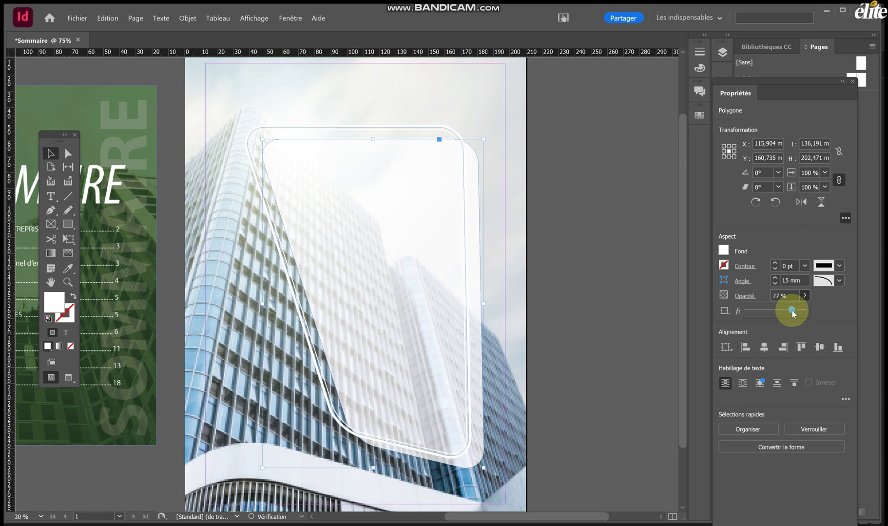
# Set the white shape's opacity to 70 %.
pyautogui.click(779, 296)
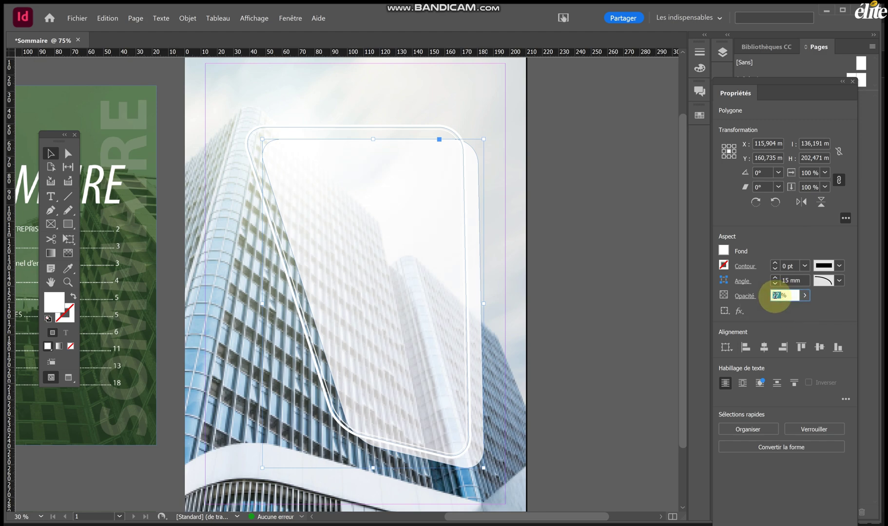
pyautogui.write('70')
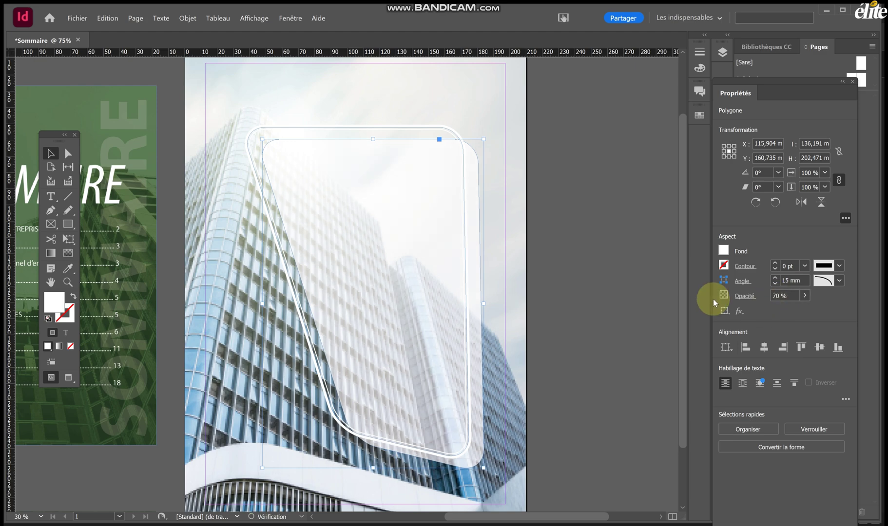
pyautogui.click(568, 273)
# Duplicate the white shape, enlarging the copy to about 146 × 217 mm, and move the original to about X 119 mm, Y 164 mm.
pyautogui.moveTo(401, 276); pyautogui.dragTo(414, 293)
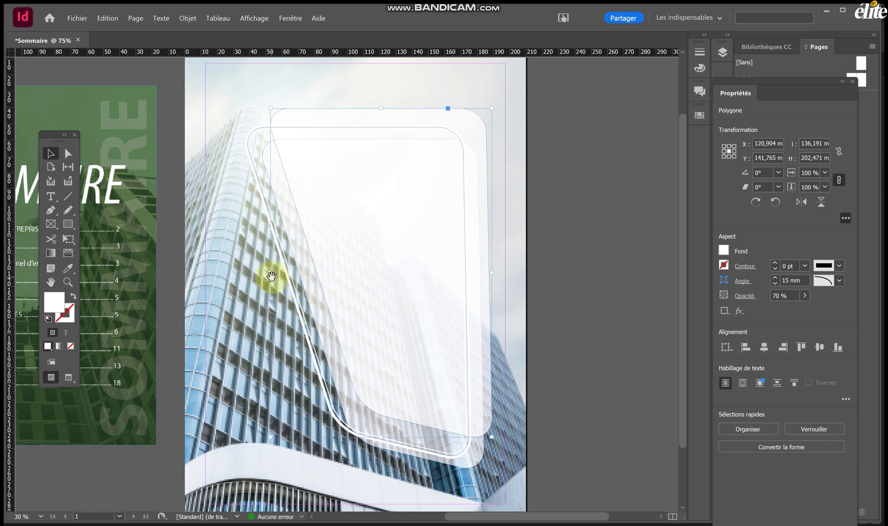
pyautogui.moveTo(270, 273); pyautogui.dragTo(254, 283)
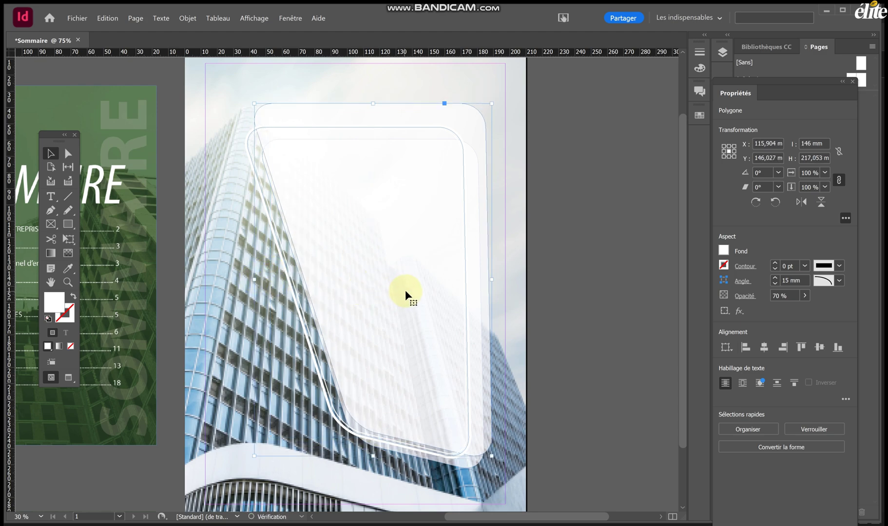
pyautogui.moveTo(407, 290); pyautogui.dragTo(415, 302)
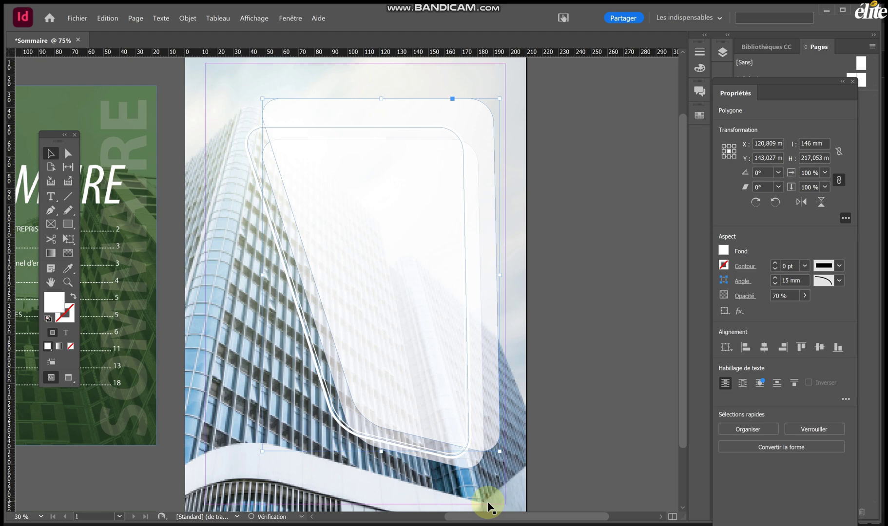
pyautogui.click(477, 470)
pyautogui.click(443, 429)
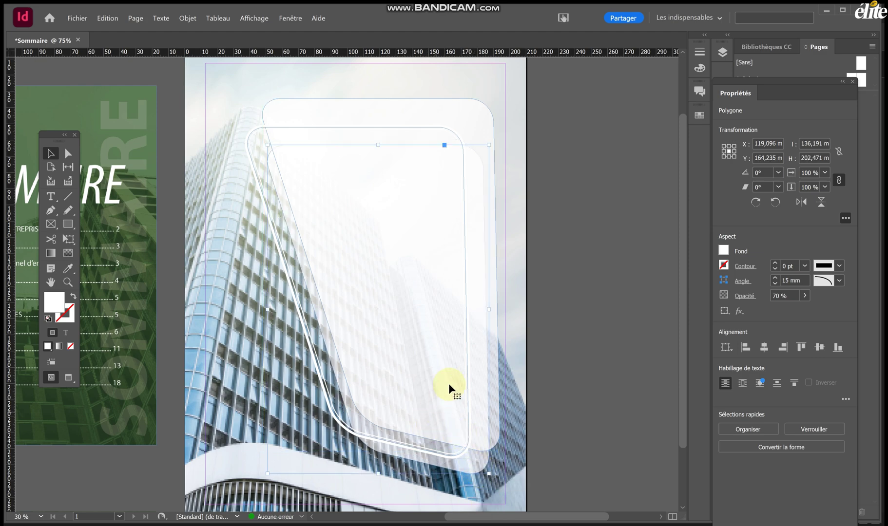
# Bring the larger white shape to the front, above the smaller shape and the outline.
pyautogui.click(446, 98)
pyautogui.rightClick(447, 104)
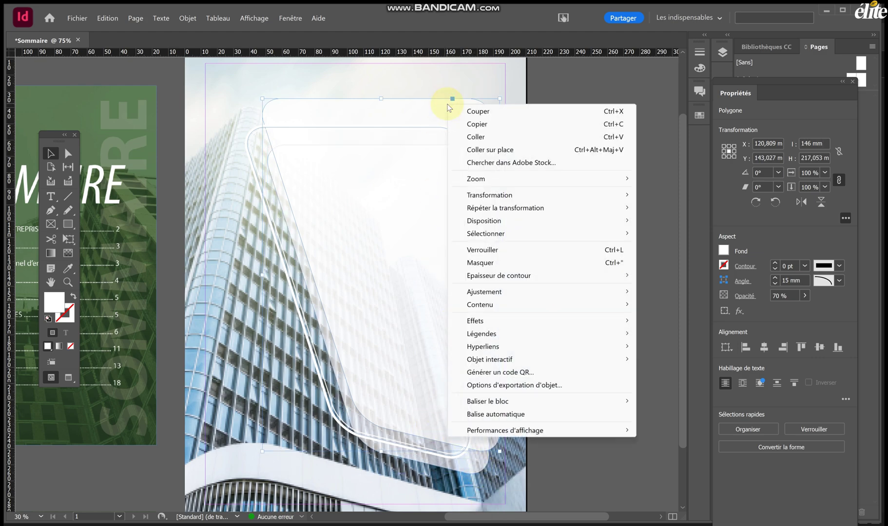
pyautogui.click(594, 89)
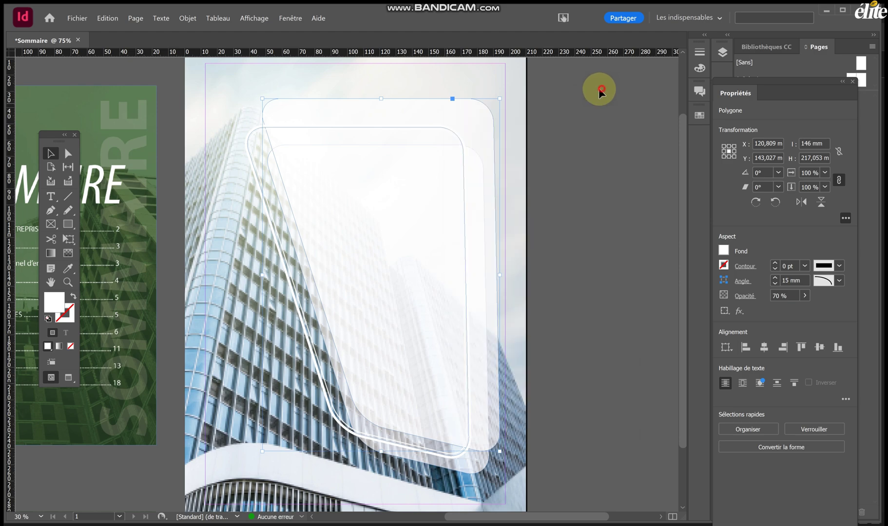
pyautogui.click(426, 110)
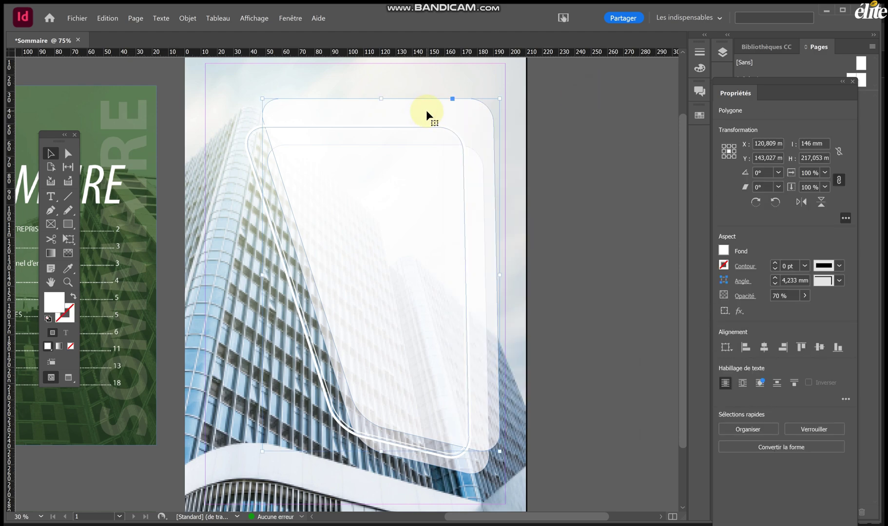
pyautogui.rightClick(426, 111)
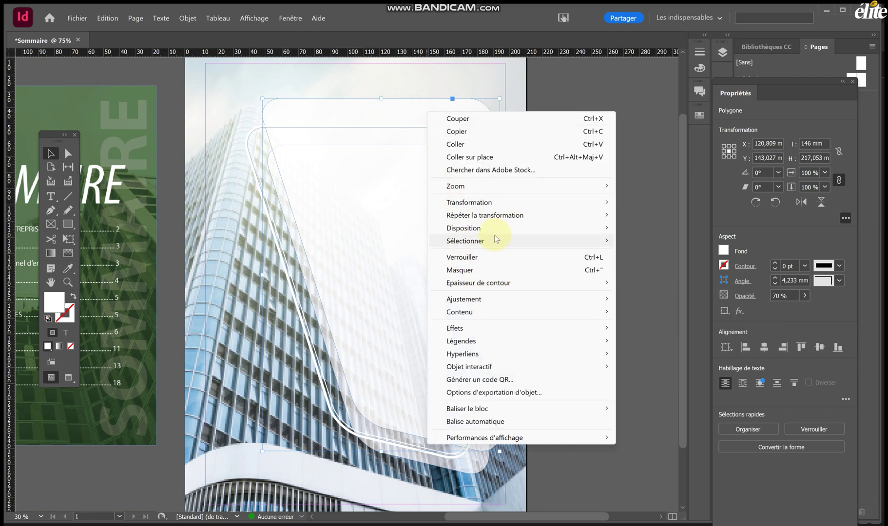
pyautogui.moveTo(500, 227)
pyautogui.click(655, 229)
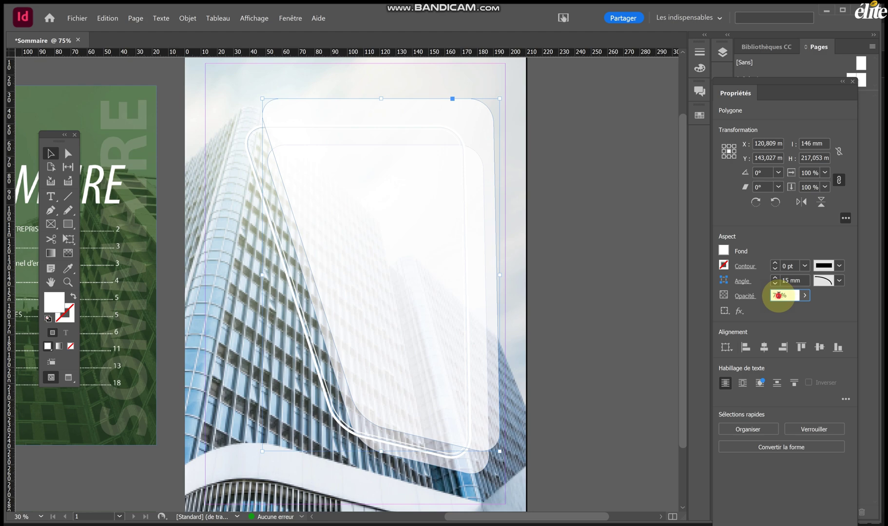
# Set the larger white shape's opacity to 90 % and deselect it.
pyautogui.moveTo(779, 295); pyautogui.dragTo(768, 294)
pyautogui.write('90')
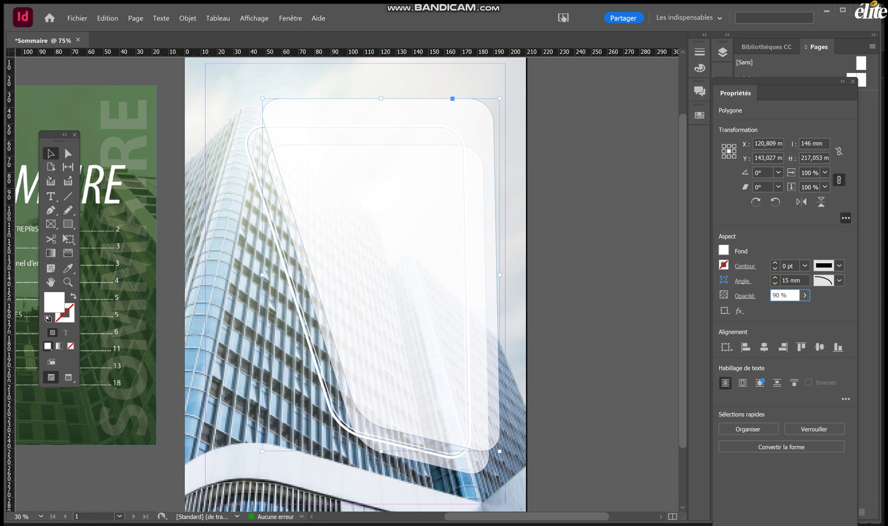
pyautogui.press('Return')
pyautogui.click(541, 317)
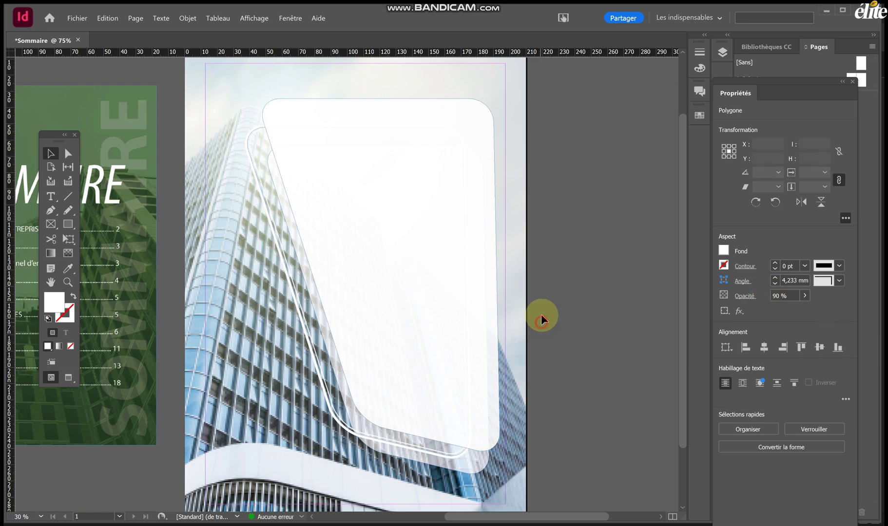
# Select both white shapes and the outline together and move them to about X 99 mm, Y 159 mm.
pyautogui.scroll(2, 541, 314)
pyautogui.scroll(-3, 541, 315)
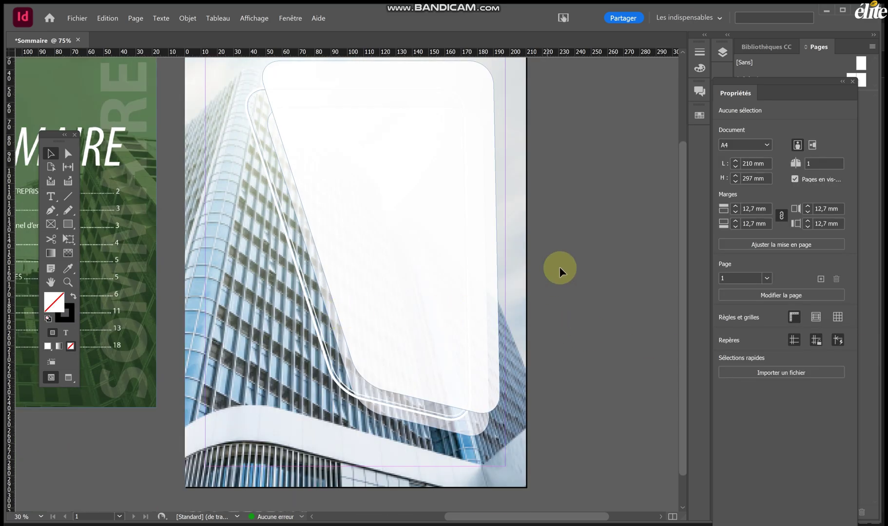
pyautogui.moveTo(574, 230); pyautogui.dragTo(466, 261)
pyautogui.moveTo(357, 275); pyautogui.dragTo(250, 277)
pyautogui.click(247, 340)
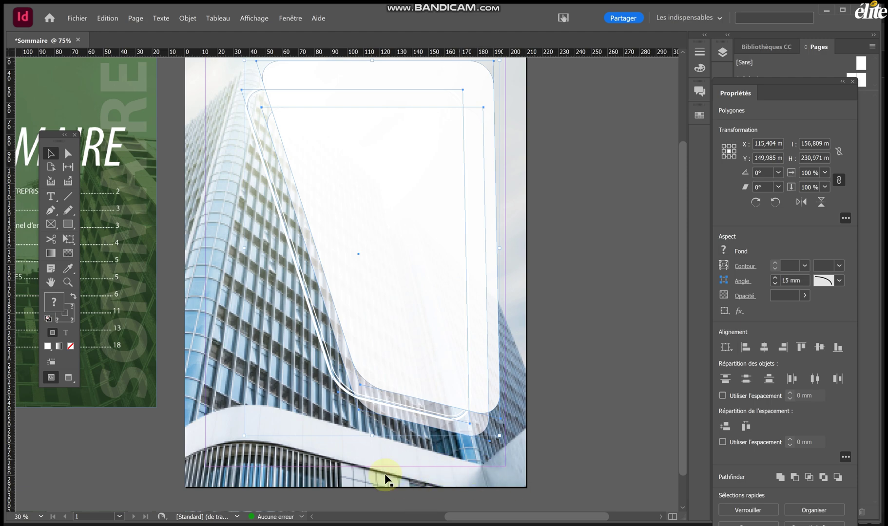
pyautogui.hotkey('ctrl', '-')
pyautogui.moveTo(402, 288); pyautogui.dragTo(429, 290)
pyautogui.moveTo(449, 243); pyautogui.dragTo(390, 329)
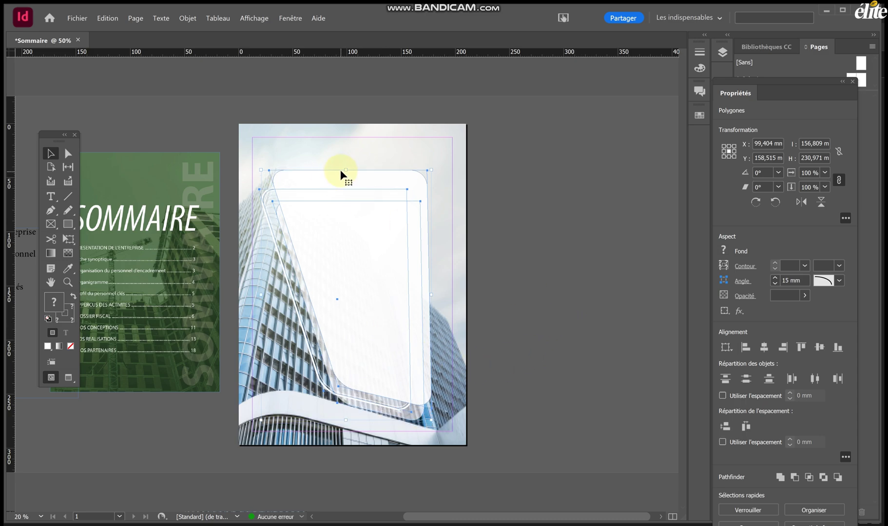
# Resize the three selected shapes to about 161 × 229 mm overall and move their centre to about X 96 mm, Y 158 mm.
pyautogui.moveTo(345, 170); pyautogui.dragTo(354, 188)
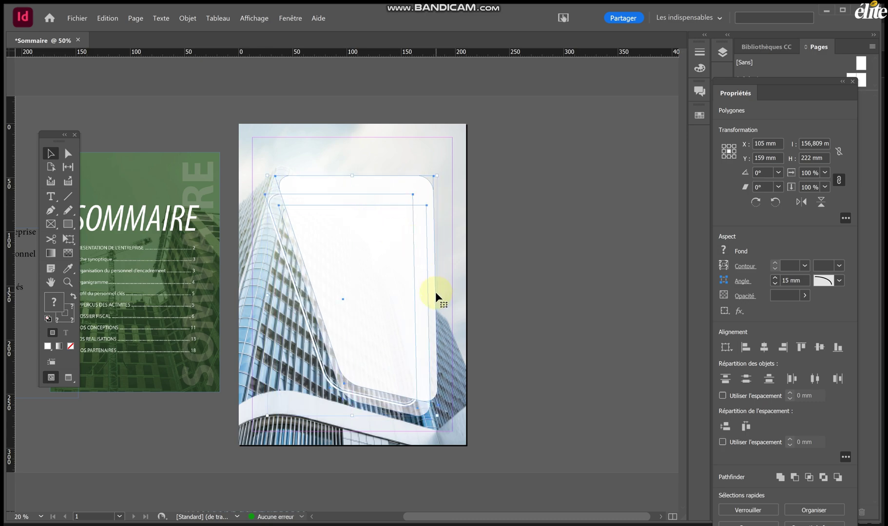
pyautogui.moveTo(437, 294); pyautogui.dragTo(442, 294)
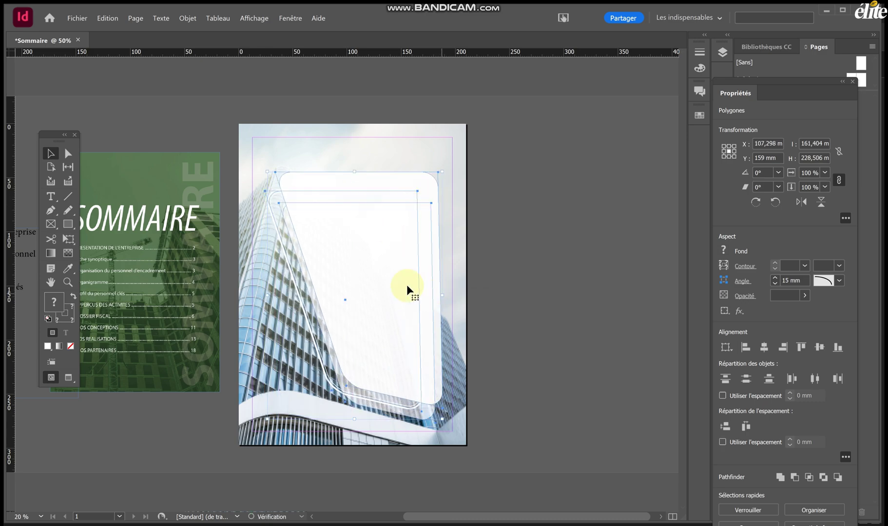
pyautogui.moveTo(366, 263); pyautogui.dragTo(381, 297)
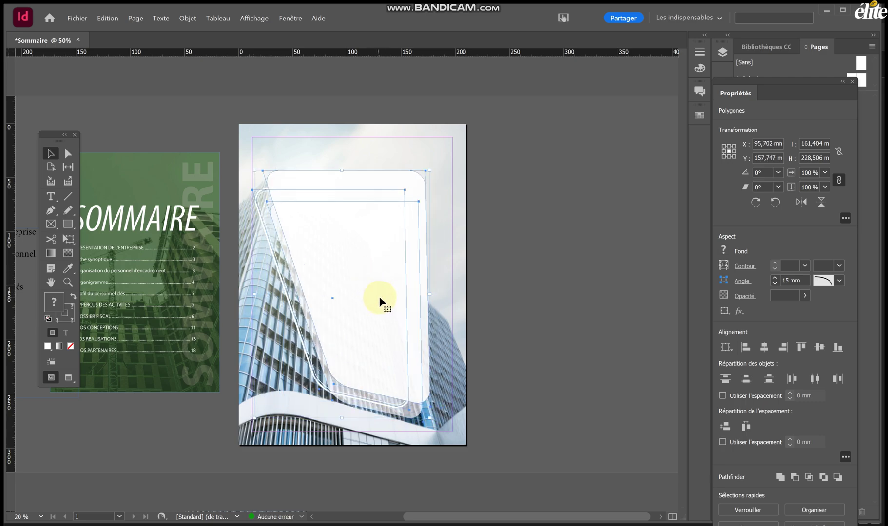
pyautogui.click(546, 279)
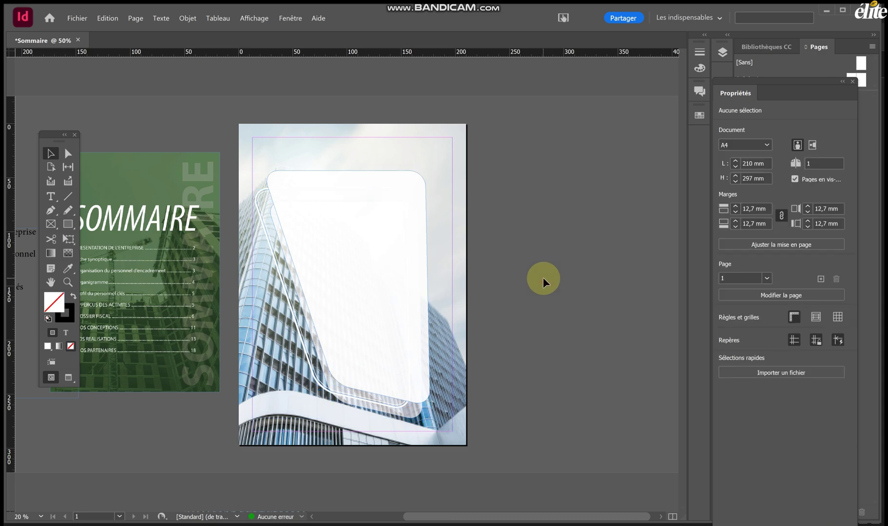
# Try to place the contents-list text frame from the pasteboard on top of the white shape.
pyautogui.hscroll(-2, 543, 279)
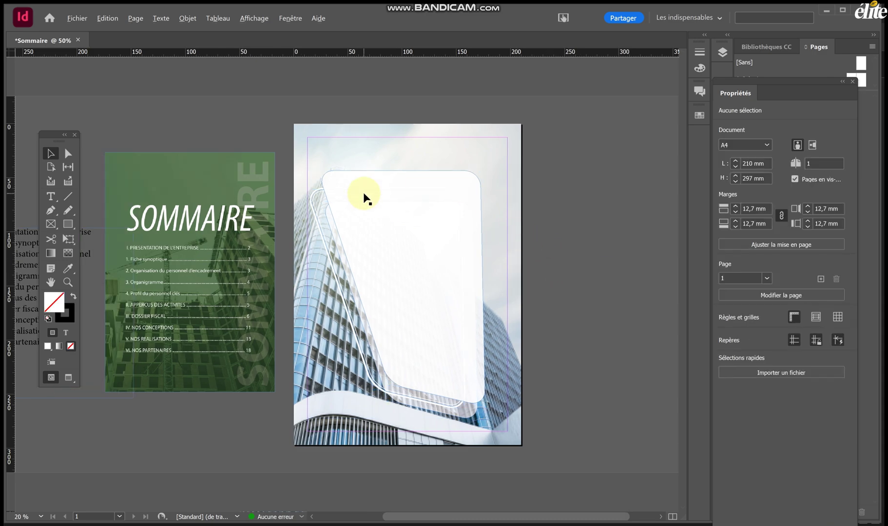
pyautogui.scroll(1, 364, 199)
pyautogui.scroll(-3, 376, 167)
pyautogui.scroll(-2, 376, 167)
pyautogui.scroll(4, 331, 246)
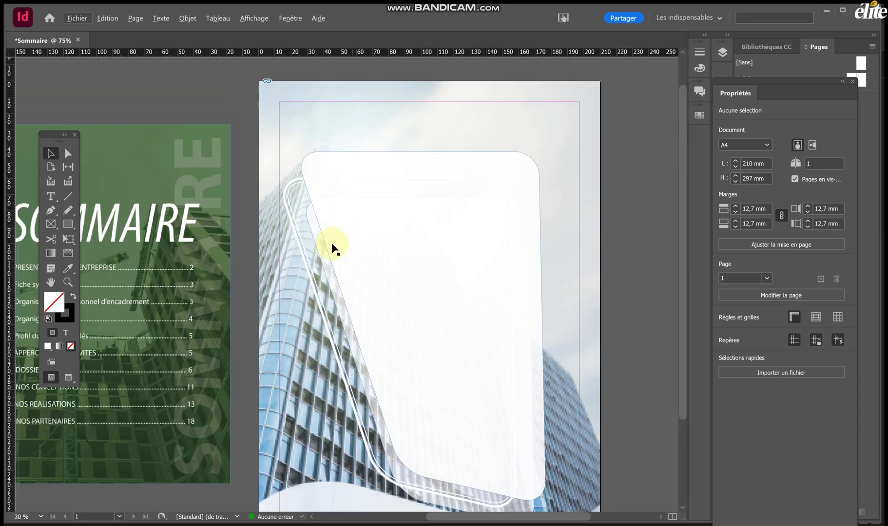
pyautogui.hscroll(-4, 329, 249)
pyautogui.scroll(-1, 185, 227)
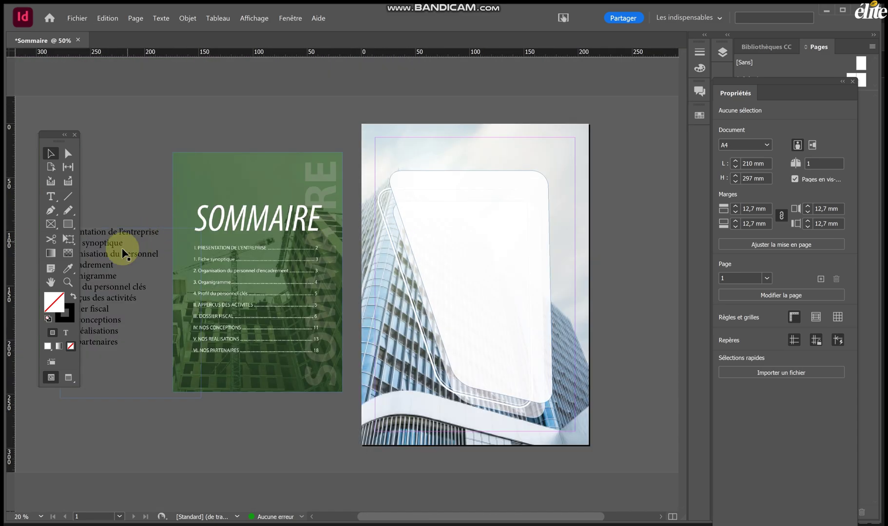
pyautogui.moveTo(436, 286); pyautogui.dragTo(481, 257)
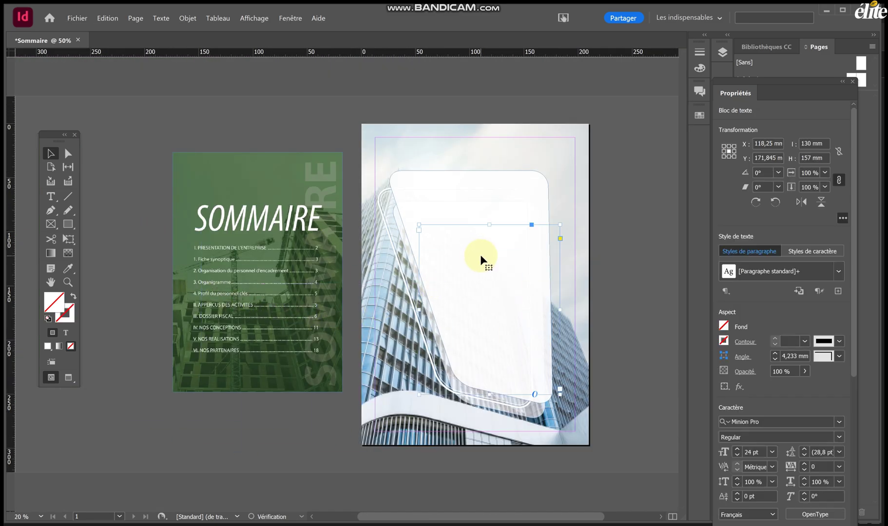
pyautogui.moveTo(435, 232); pyautogui.dragTo(99, 252)
pyautogui.rightClick(134, 265)
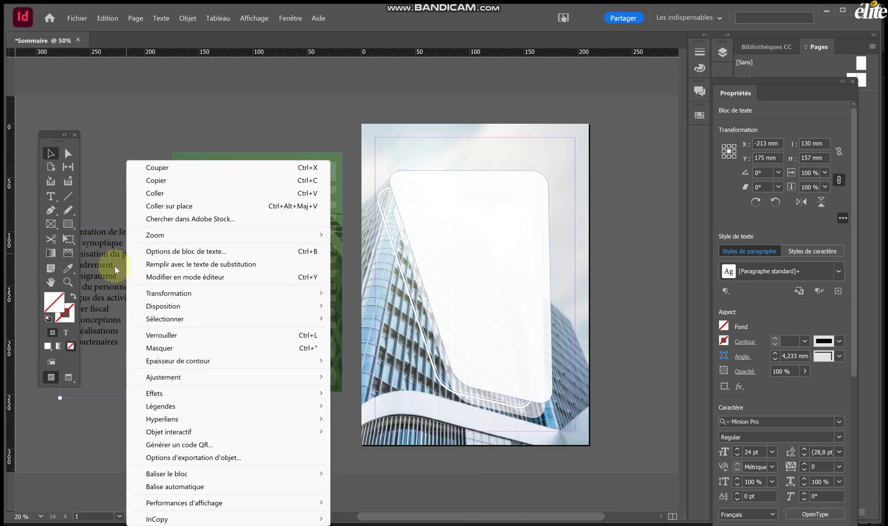
pyautogui.click(104, 252)
# Move the contents-list text frame from the pasteboard to X 163 mm, Y 147.5 mm on the page and bring it to the front.
pyautogui.moveTo(141, 245); pyautogui.dragTo(572, 222)
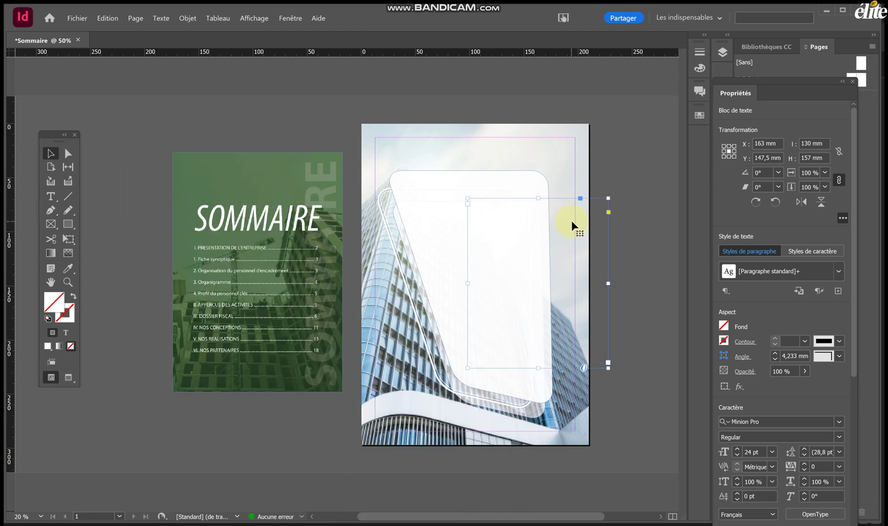
pyautogui.rightClick(604, 213)
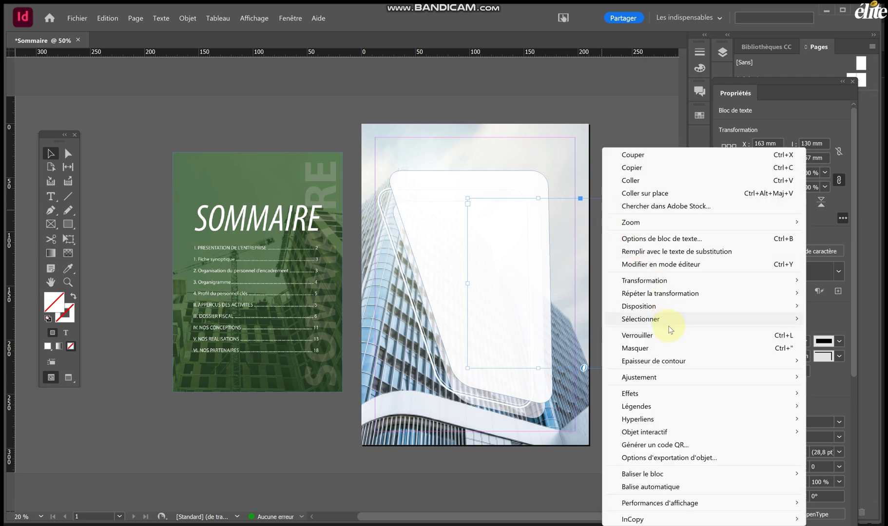
pyautogui.moveTo(662, 308)
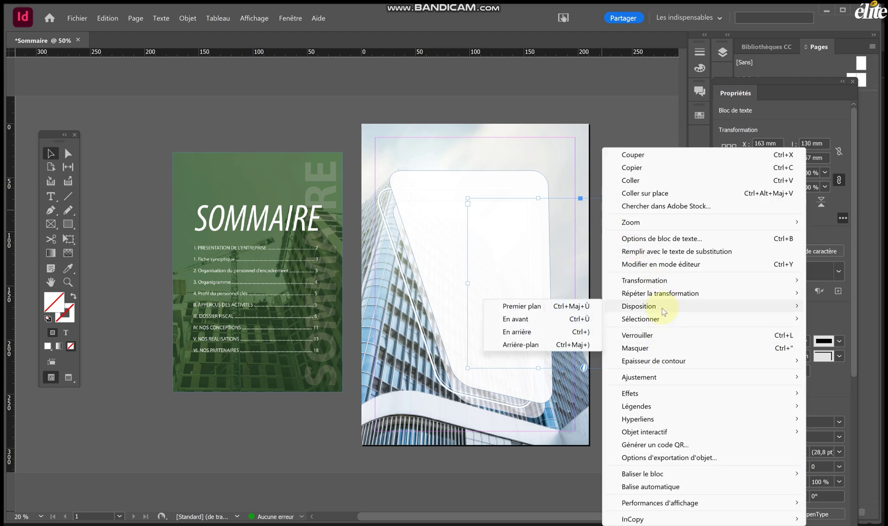
pyautogui.click(571, 310)
# Move the green SOMMAIRE reference image on the pasteboard to about X -92 mm, Y 163 mm.
pyautogui.scroll(1, 466, 284)
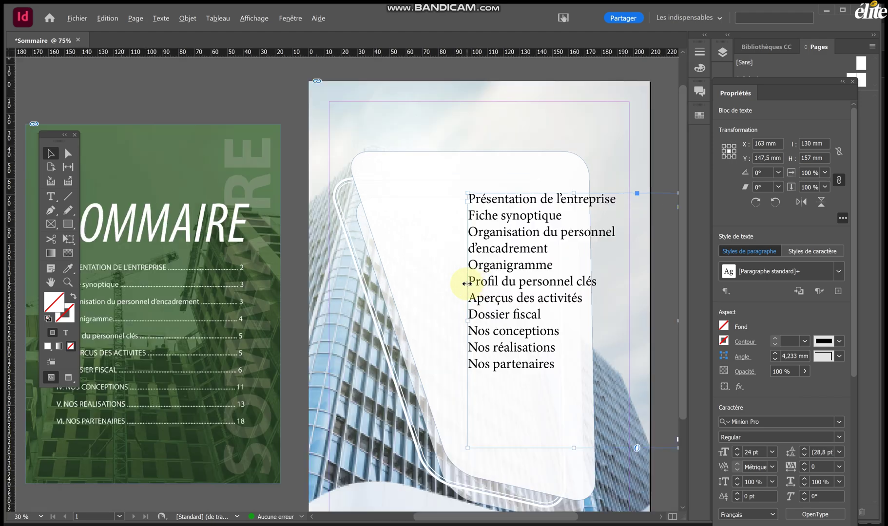
pyautogui.scroll(-3, 258, 238)
pyautogui.hscroll(-3, 198, 238)
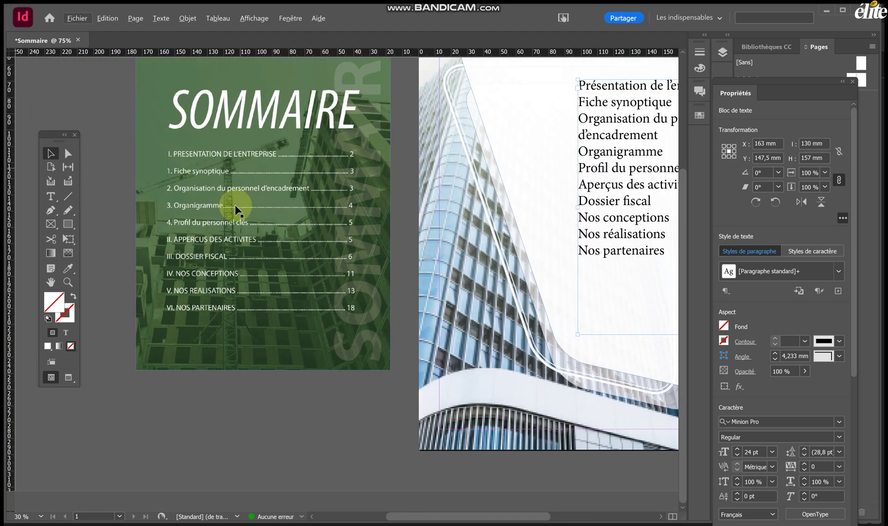
pyautogui.moveTo(238, 207); pyautogui.dragTo(241, 250)
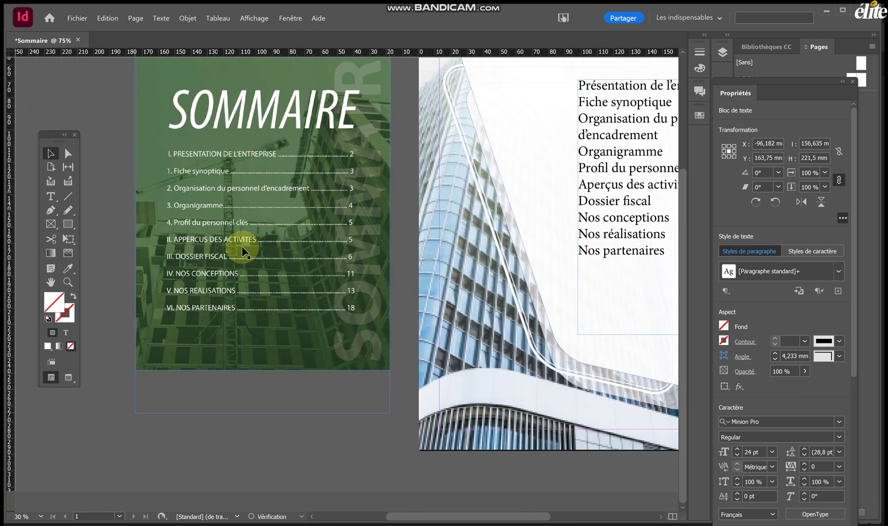
pyautogui.moveTo(279, 183); pyautogui.dragTo(192, 221)
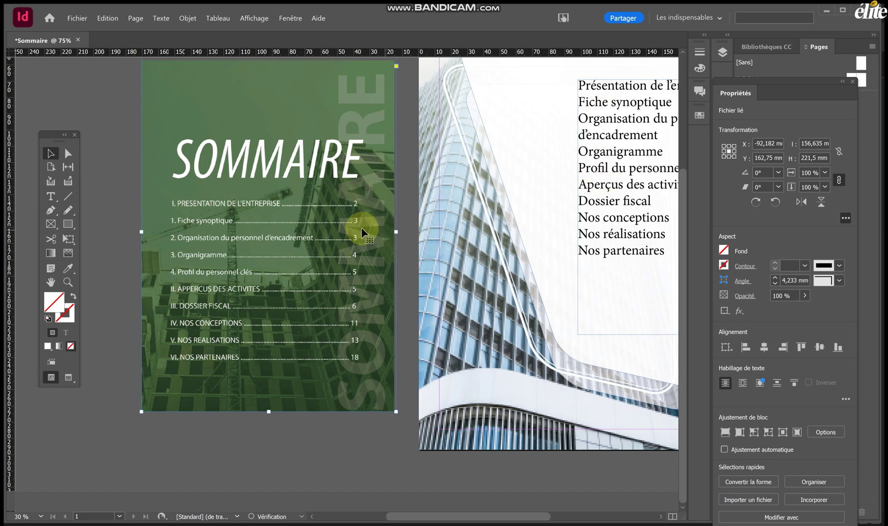
# Move the contents-list text frame to X 146 mm, Y 161.5 mm and place the text cursor in the Organigramme line.
pyautogui.hscroll(5, 361, 227)
pyautogui.hscroll(3, 431, 203)
pyautogui.scroll(3, 376, 199)
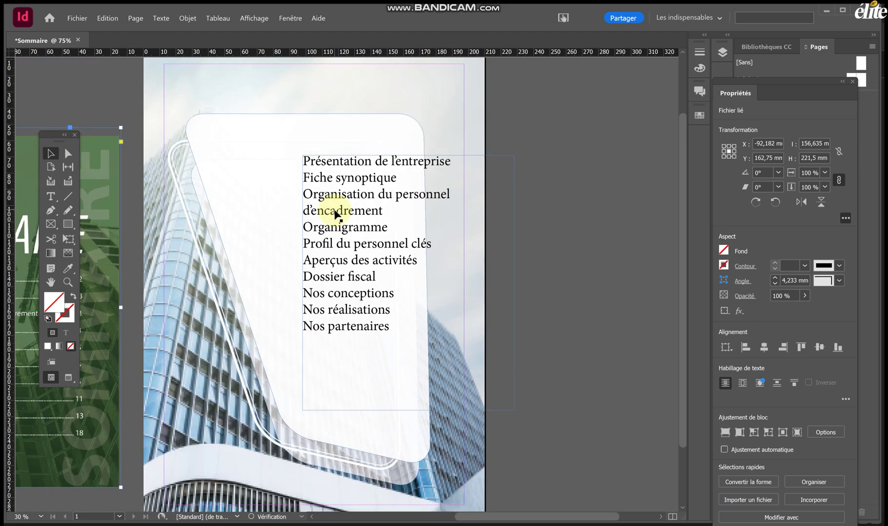
pyautogui.click(321, 254)
pyautogui.moveTo(321, 252); pyautogui.dragTo(316, 254)
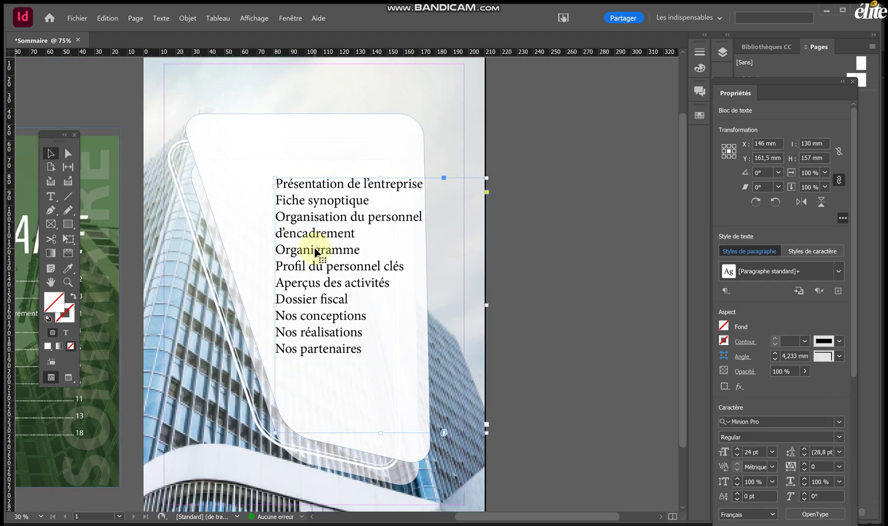
pyautogui.doubleClick(315, 251)
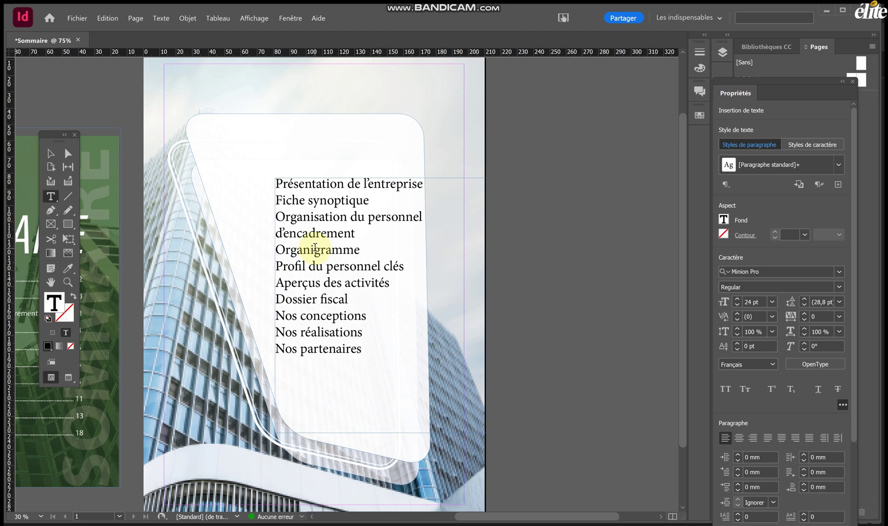
# Set the whole contents list in the Majorant font, Regular style, with all capitals.
pyautogui.hotkey('ctrl', 'a')
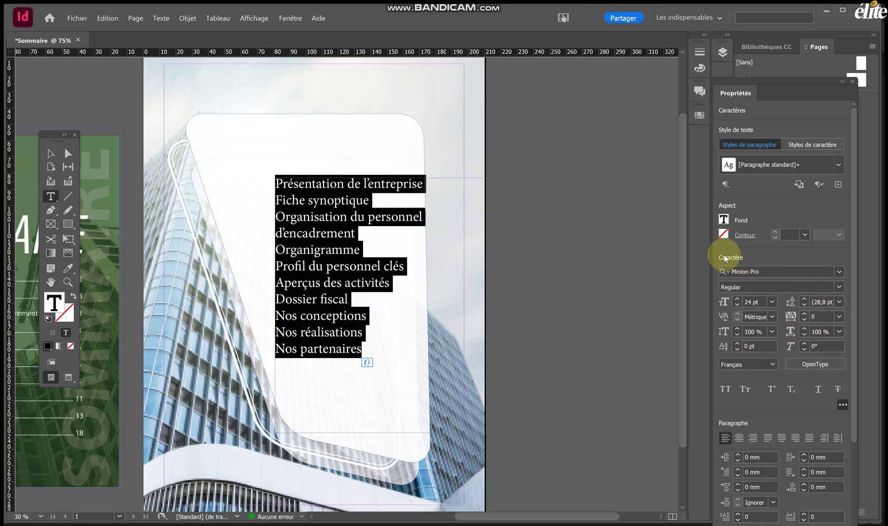
pyautogui.click(839, 272)
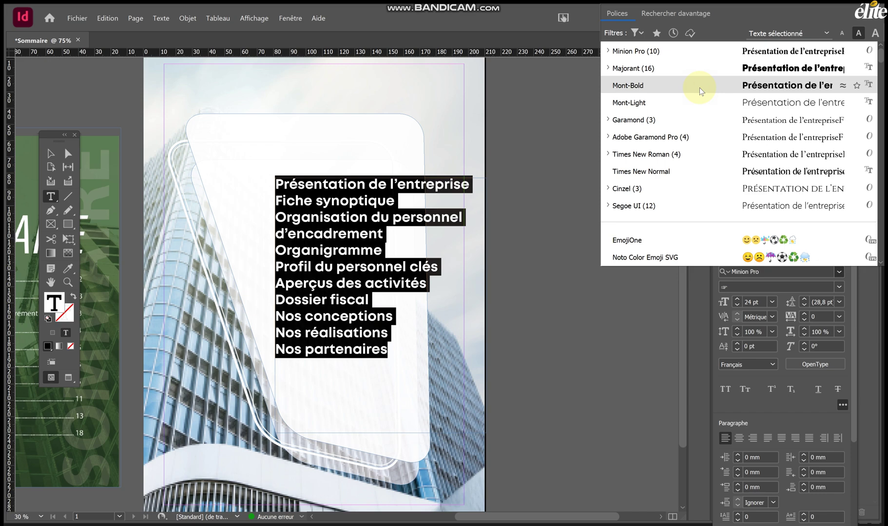
pyautogui.scroll(-1, 648, 71)
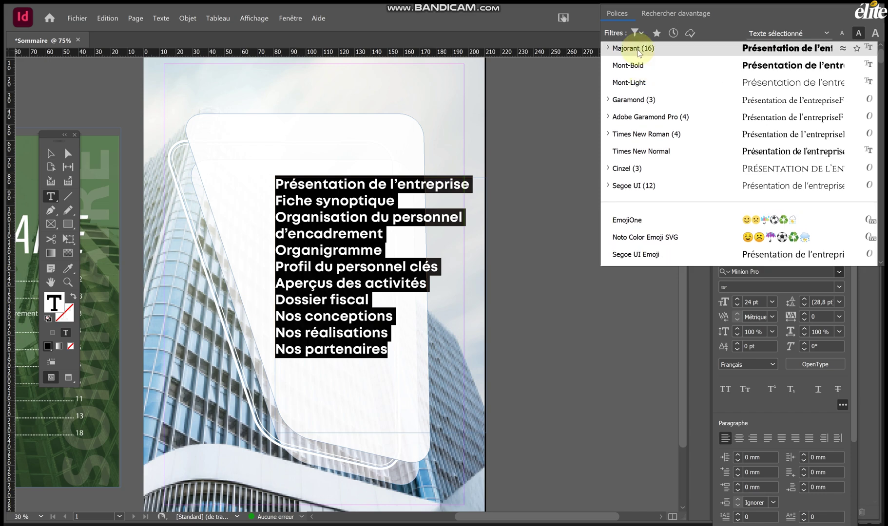
pyautogui.click(636, 48)
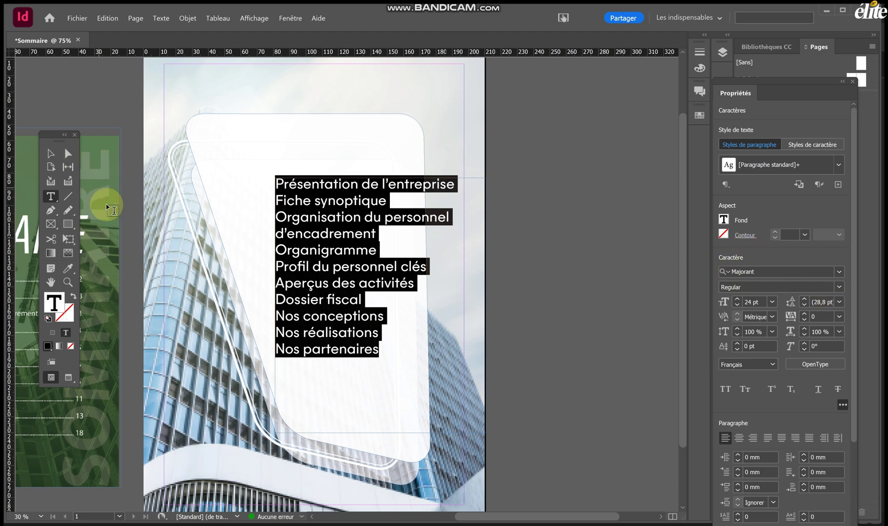
pyautogui.click(839, 287)
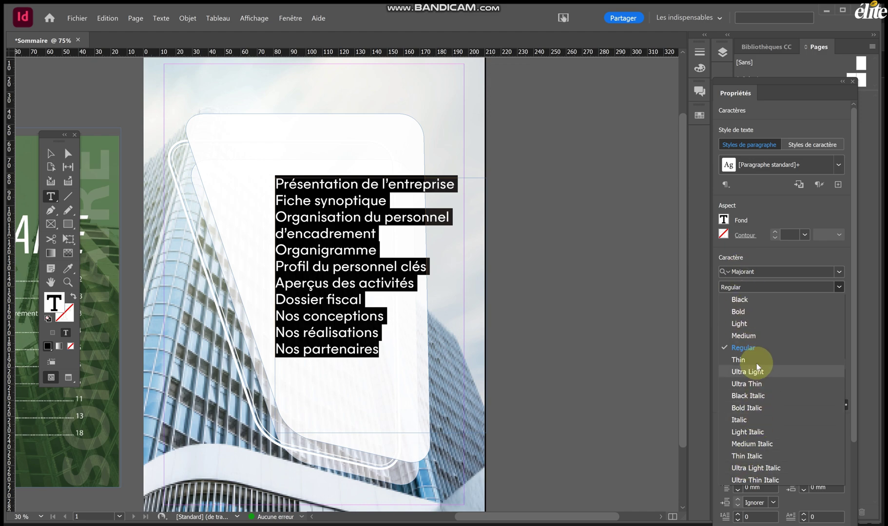
pyautogui.click(823, 263)
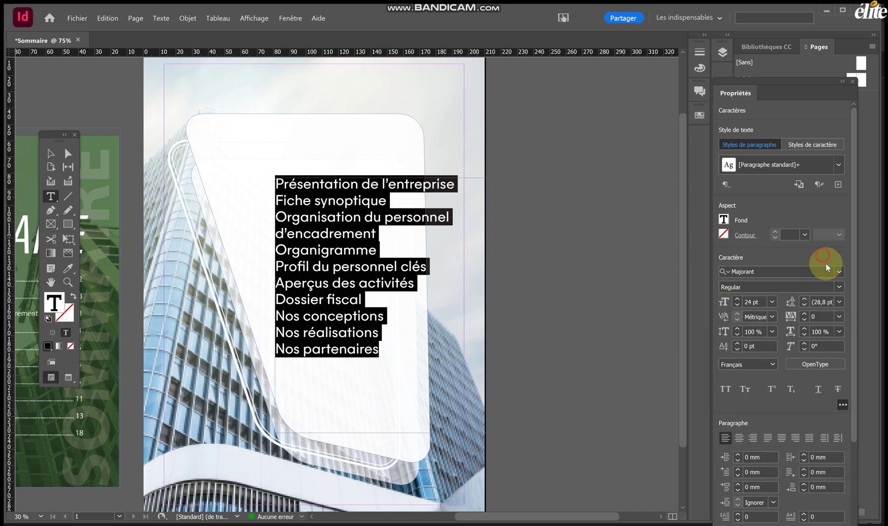
pyautogui.click(726, 390)
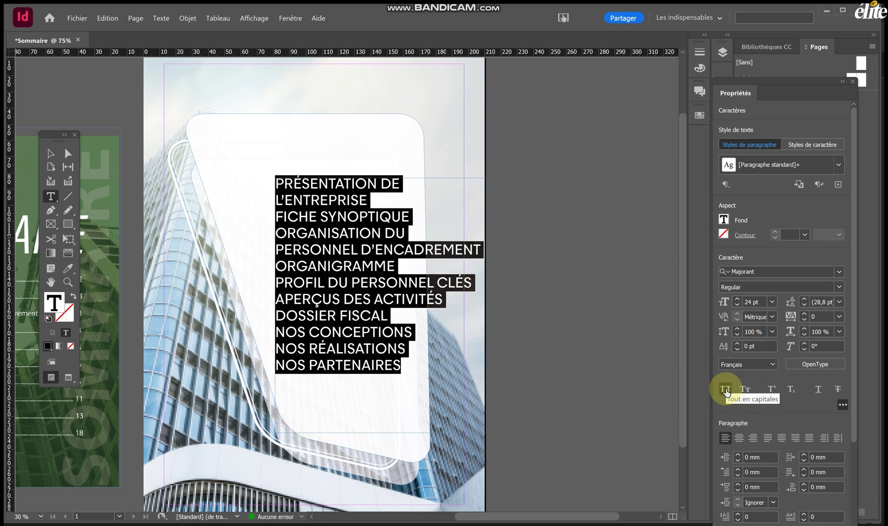
# Increase the leading of the whole contents list to 36 pt.
pyautogui.click(805, 302)
pyautogui.click(805, 302)
pyautogui.click(806, 302)
pyautogui.click(805, 303)
pyautogui.click(805, 302)
pyautogui.click(805, 302)
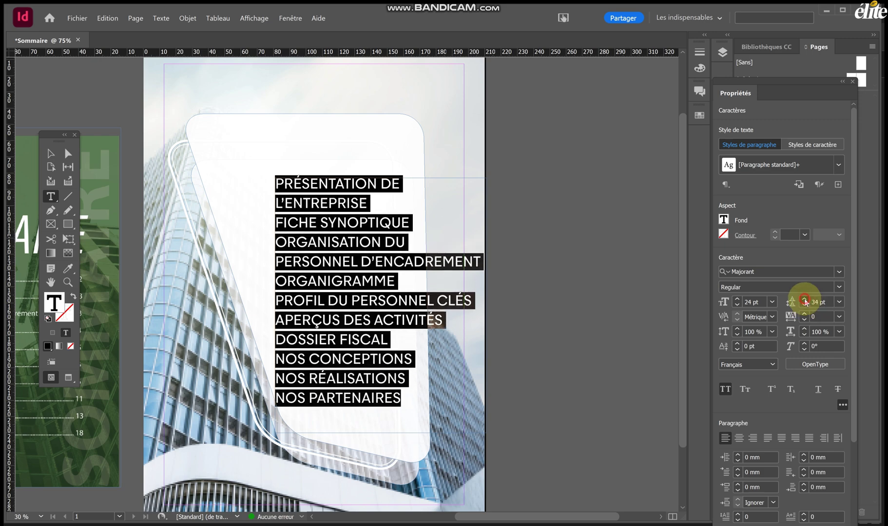
pyautogui.click(805, 302)
pyautogui.click(806, 302)
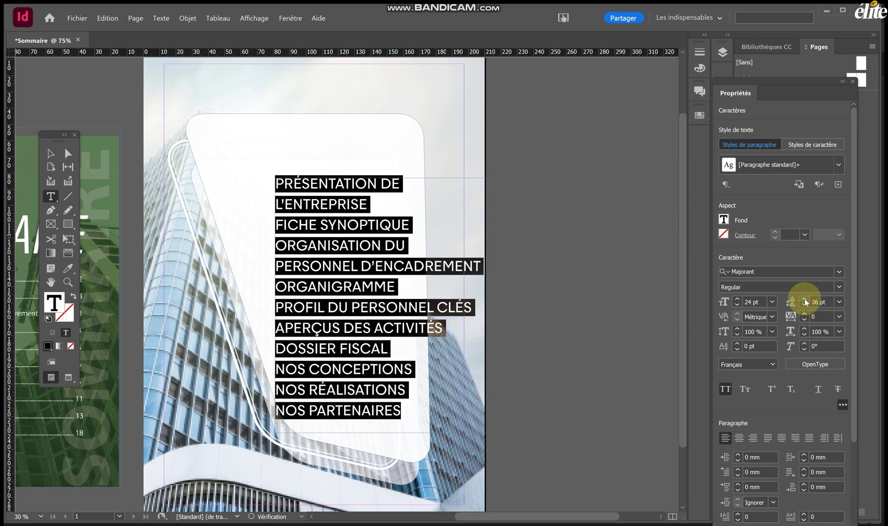
# Reduce the font size of the whole contents list to 16 pt.
pyautogui.click(736, 306)
pyautogui.click(737, 306)
pyautogui.click(737, 306)
pyautogui.click(737, 305)
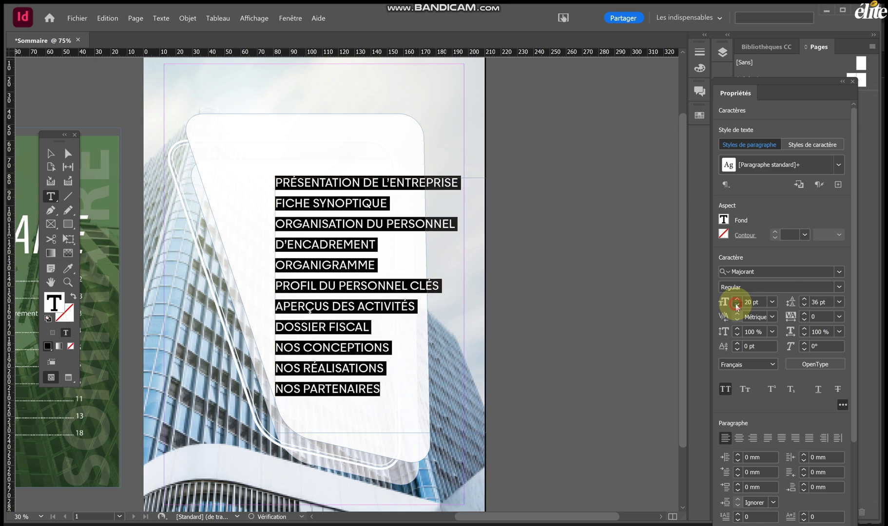
pyautogui.click(736, 305)
pyautogui.click(736, 306)
pyautogui.click(736, 305)
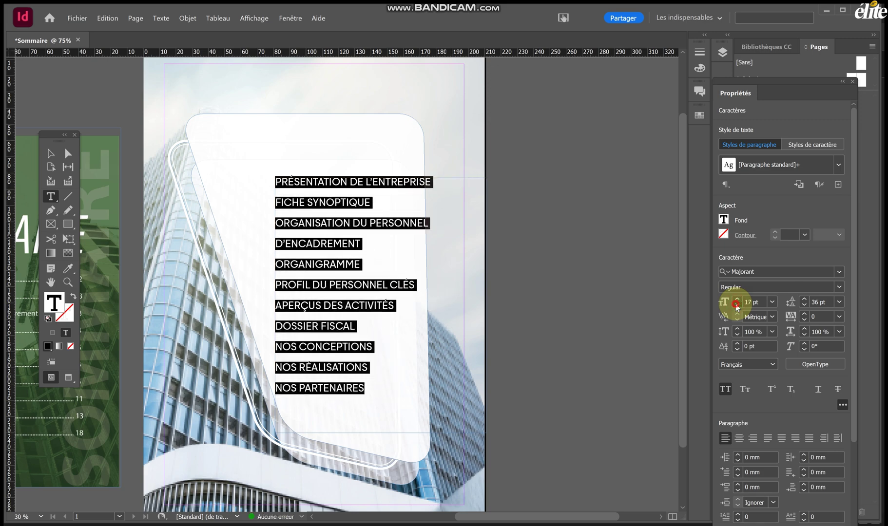
pyautogui.click(736, 306)
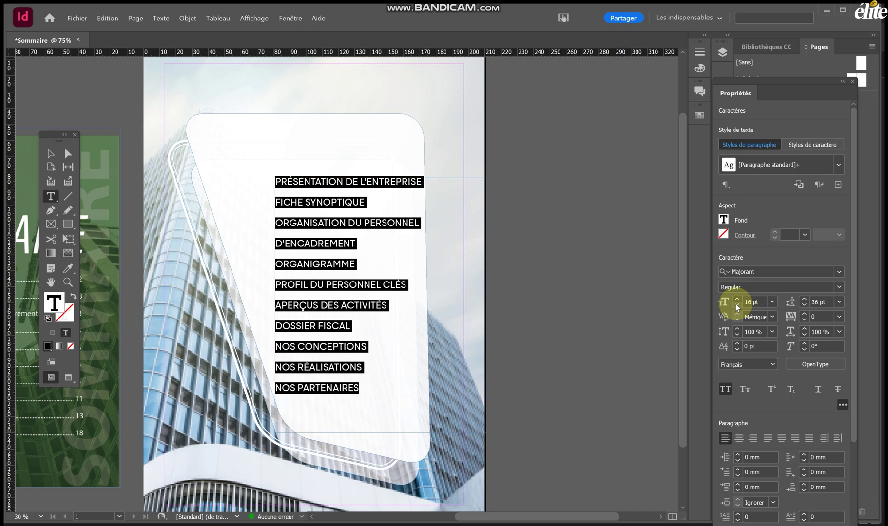
# Set the contents list's leading to 25 pt and its font size to 18 pt.
pyautogui.click(803, 306)
pyautogui.click(804, 305)
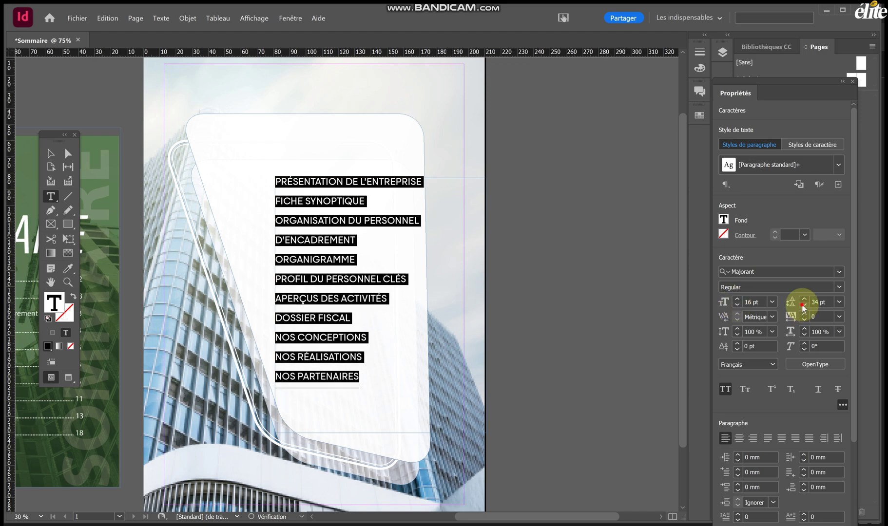
pyautogui.click(803, 306)
pyautogui.click(803, 306)
pyautogui.click(803, 306)
pyautogui.click(803, 305)
pyautogui.click(803, 305)
pyautogui.click(803, 305)
pyautogui.click(803, 306)
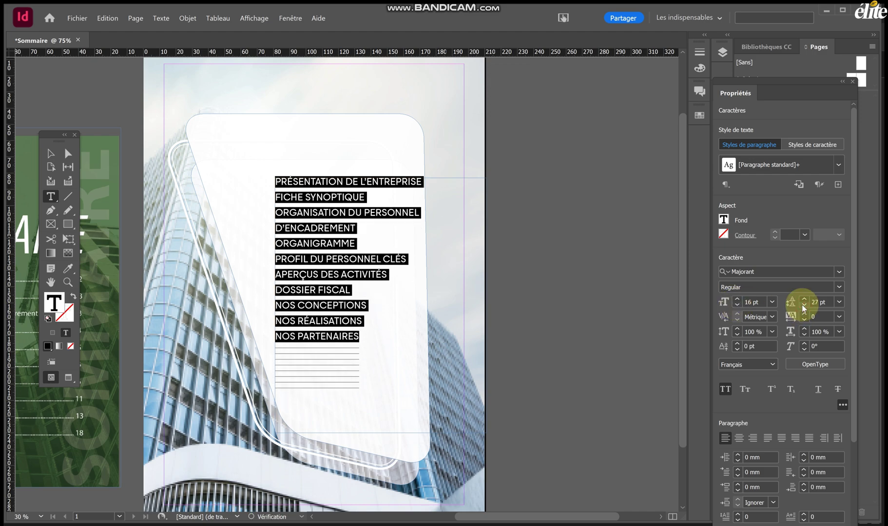
pyautogui.click(803, 306)
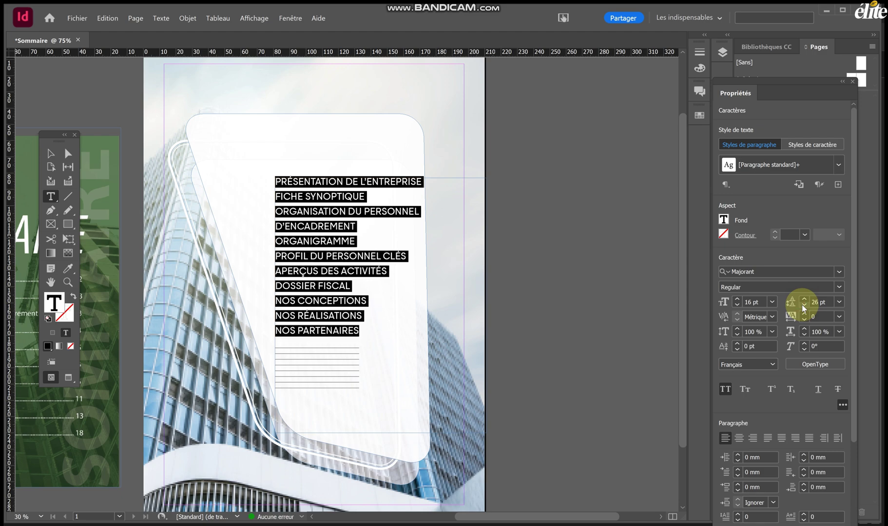
pyautogui.hscroll(-5, 179, 202)
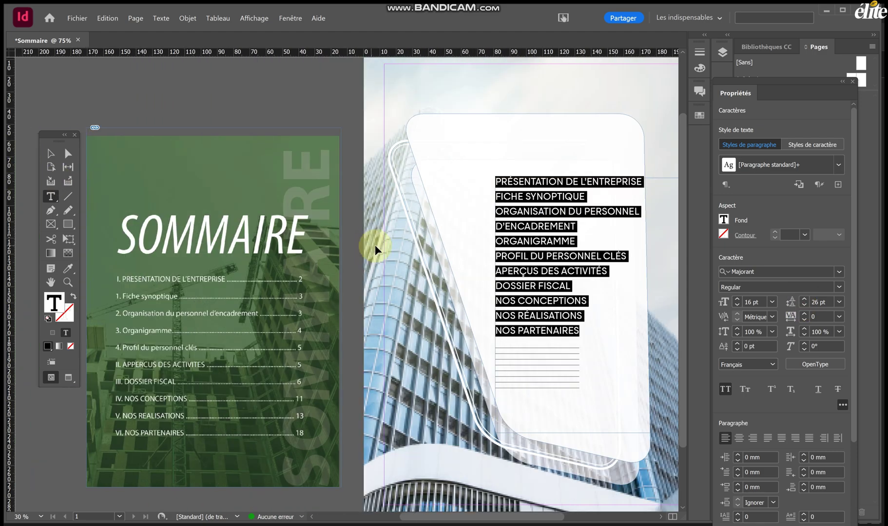
pyautogui.hscroll(3, 376, 245)
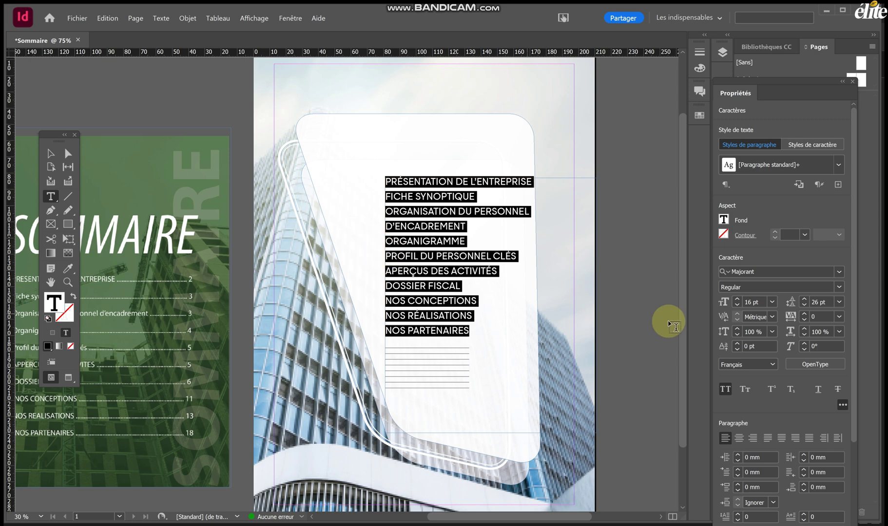
pyautogui.click(804, 306)
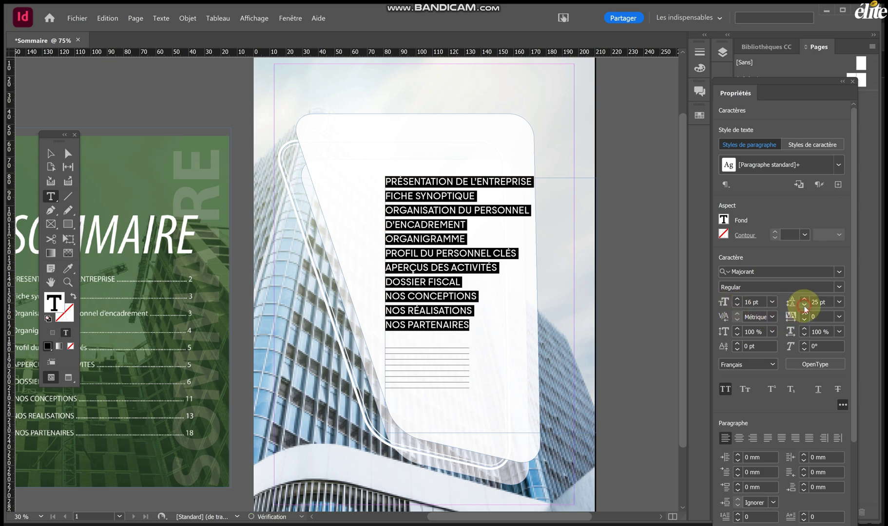
pyautogui.click(737, 299)
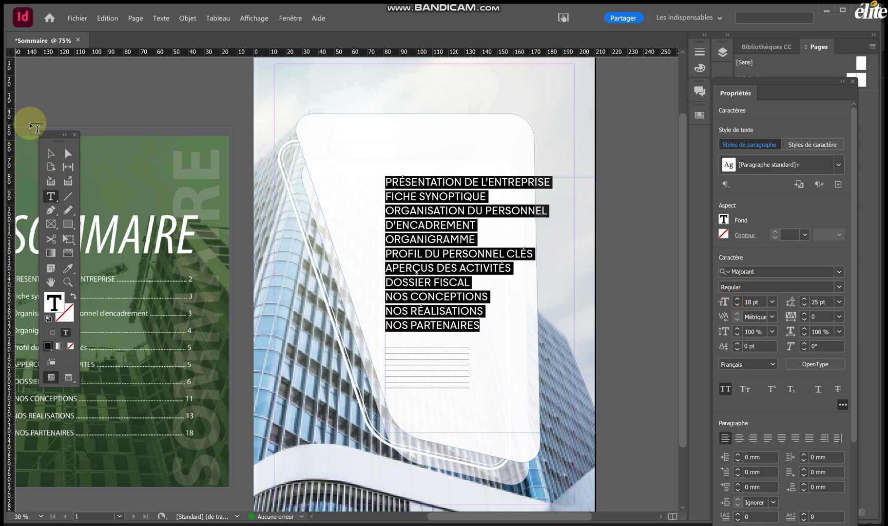
# Reposition the contents-list text frame over the white shape at X 145 mm, Y 185.5 mm.
pyautogui.click(50, 154)
pyautogui.click(388, 207)
pyautogui.moveTo(387, 207); pyautogui.dragTo(344, 190)
pyautogui.click(452, 344)
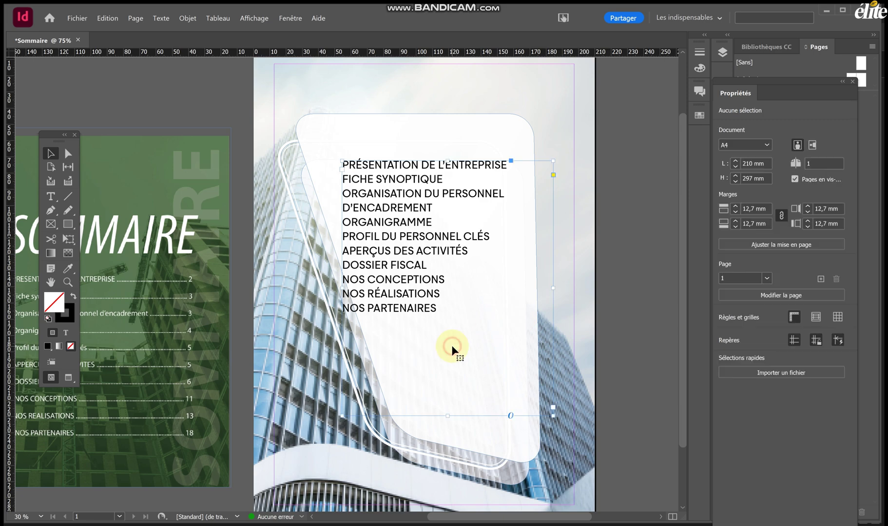
pyautogui.click(389, 364)
pyautogui.moveTo(392, 221); pyautogui.dragTo(423, 263)
pyautogui.moveTo(443, 311); pyautogui.dragTo(454, 324)
pyautogui.hscroll(3, 432, 302)
pyautogui.scroll(-3, 341, 266)
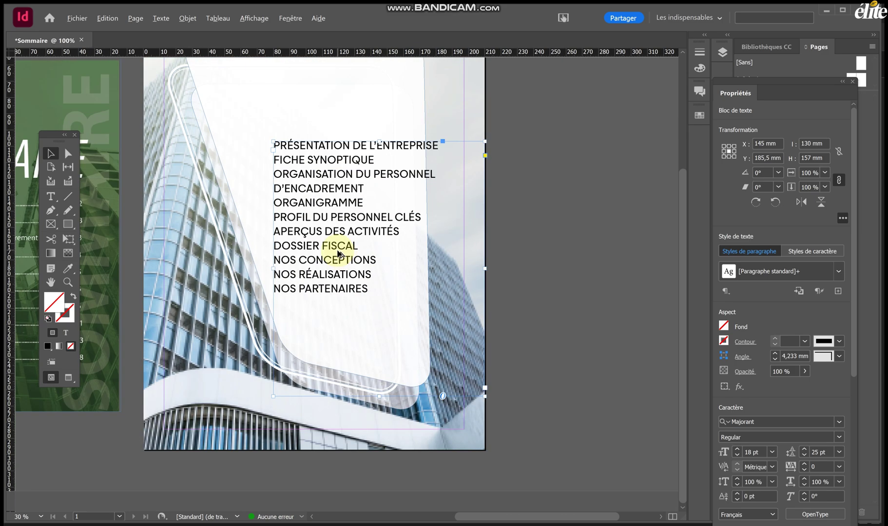
pyautogui.scroll(1, 337, 257)
pyautogui.scroll(3, 368, 178)
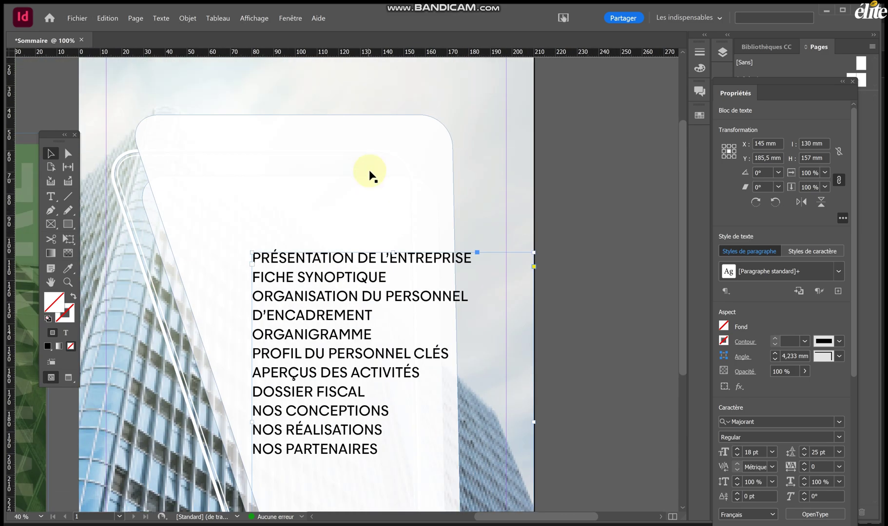
# Select the entire contents list and reduce its font size to 17 pt.
pyautogui.click(367, 168)
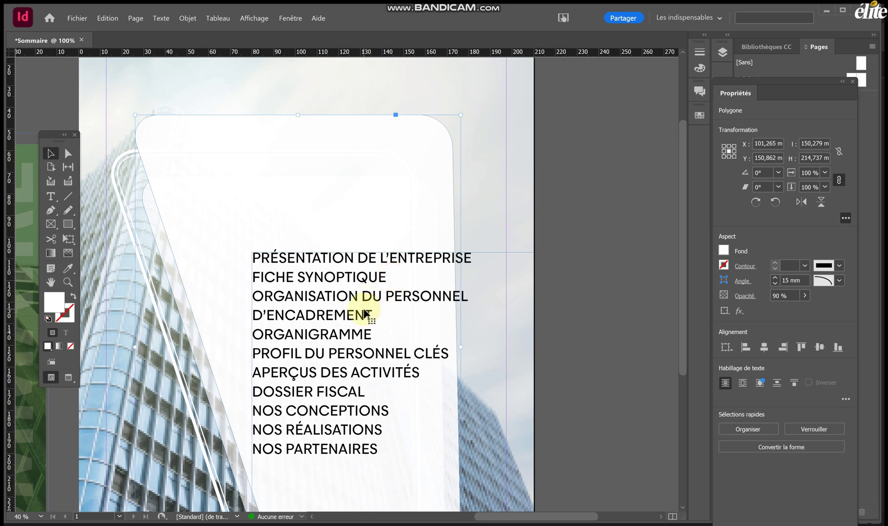
pyautogui.click(51, 197)
pyautogui.moveTo(289, 273); pyautogui.dragTo(349, 373)
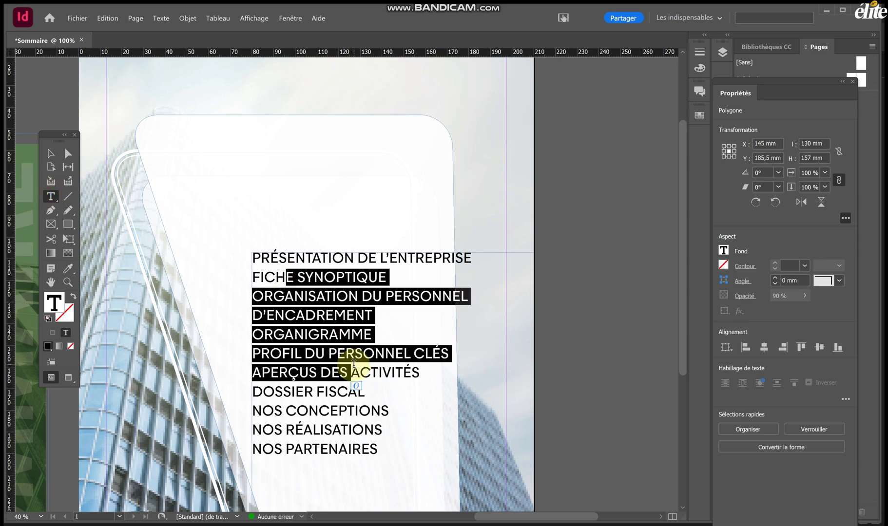
pyautogui.hotkey('ctrl', 'a')
pyautogui.click(736, 307)
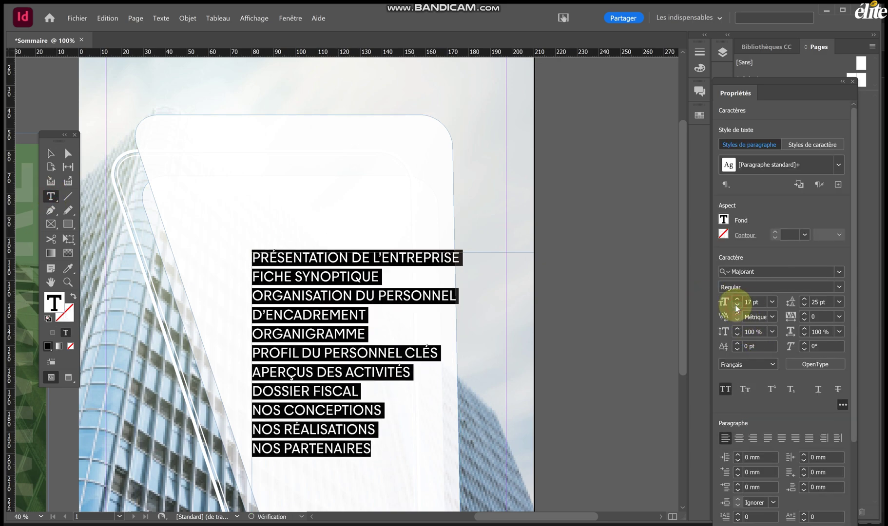
# Move the contents-list text frame up within the white shape to X 134.667 mm, Y 148.5 mm.
pyautogui.click(51, 153)
pyautogui.moveTo(283, 249); pyautogui.dragTo(298, 220)
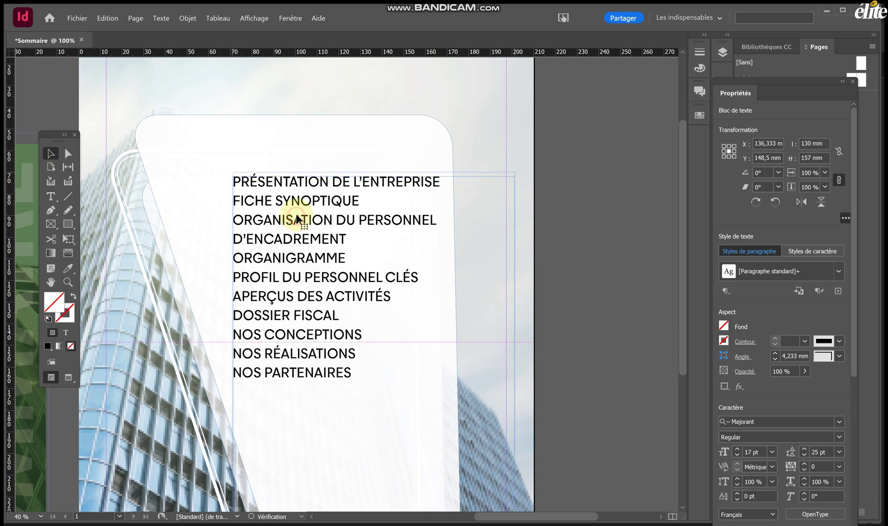
pyautogui.scroll(-3, 581, 271)
pyautogui.scroll(4, 390, 271)
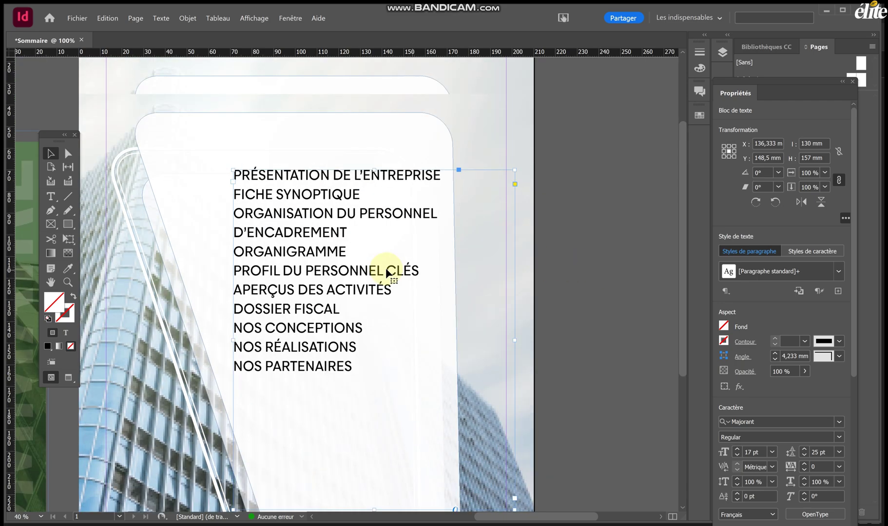
pyautogui.moveTo(298, 254); pyautogui.dragTo(302, 270)
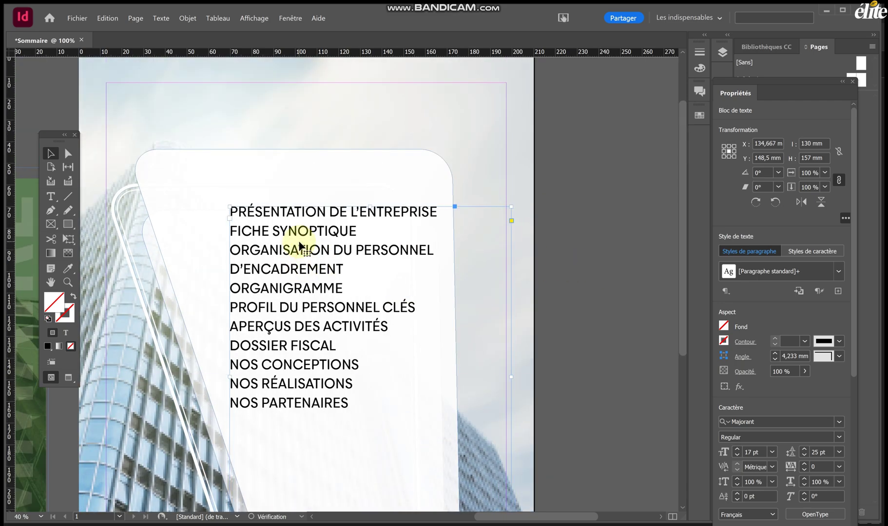
# Apply the Bold style to all the text in the contents list.
pyautogui.doubleClick(299, 245)
pyautogui.hotkey('ctrl', 'a')
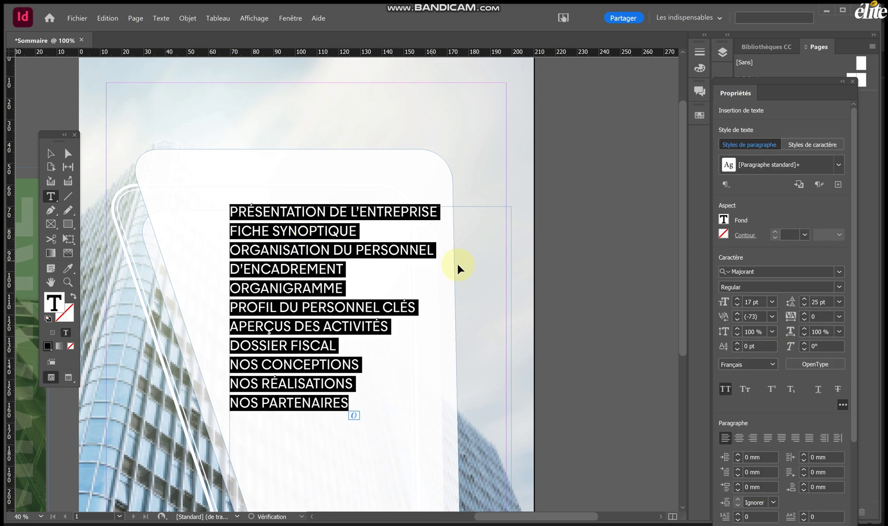
pyautogui.click(836, 290)
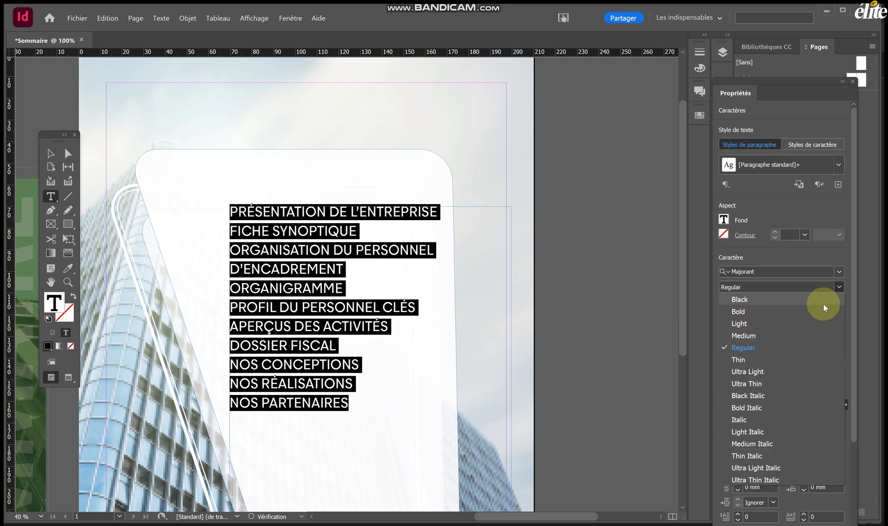
pyautogui.click(748, 307)
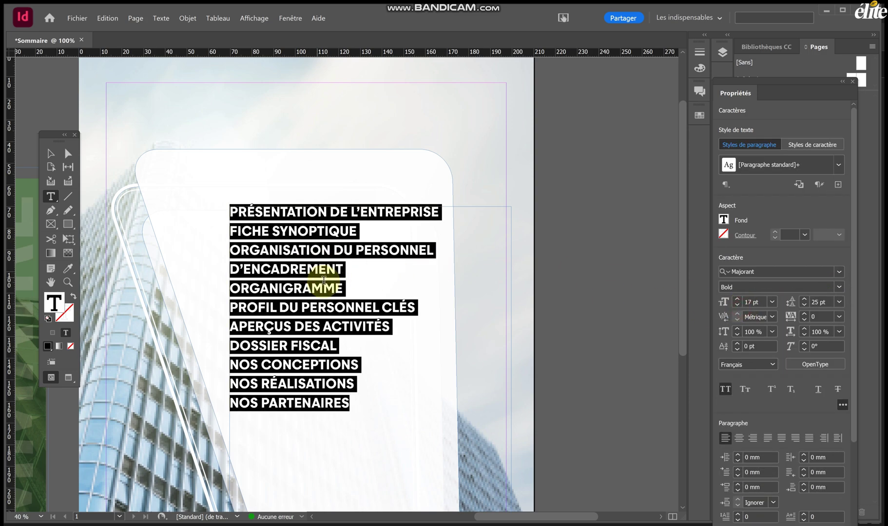
# Set the sub-entries from Fiche synoptique through Profil du personnel clés in small caps.
pyautogui.hscroll(-5, 320, 299)
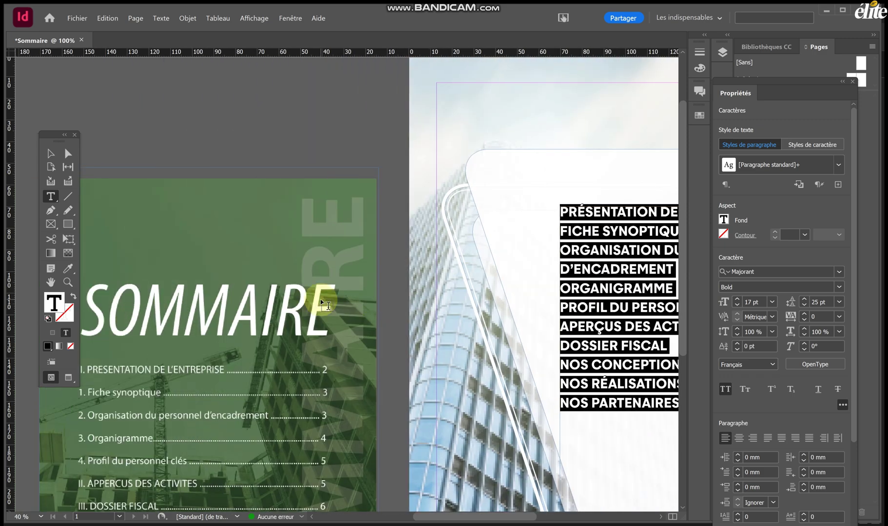
pyautogui.hscroll(3, 295, 380)
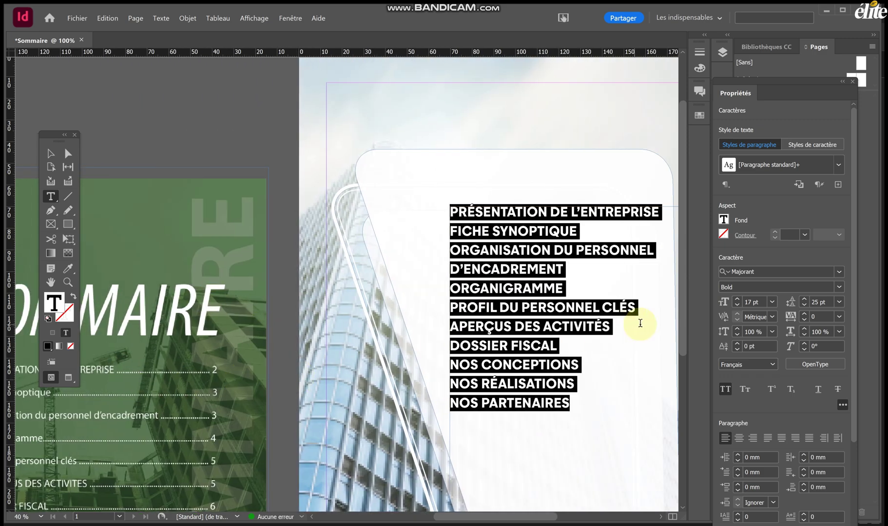
pyautogui.moveTo(637, 308); pyautogui.dragTo(445, 231)
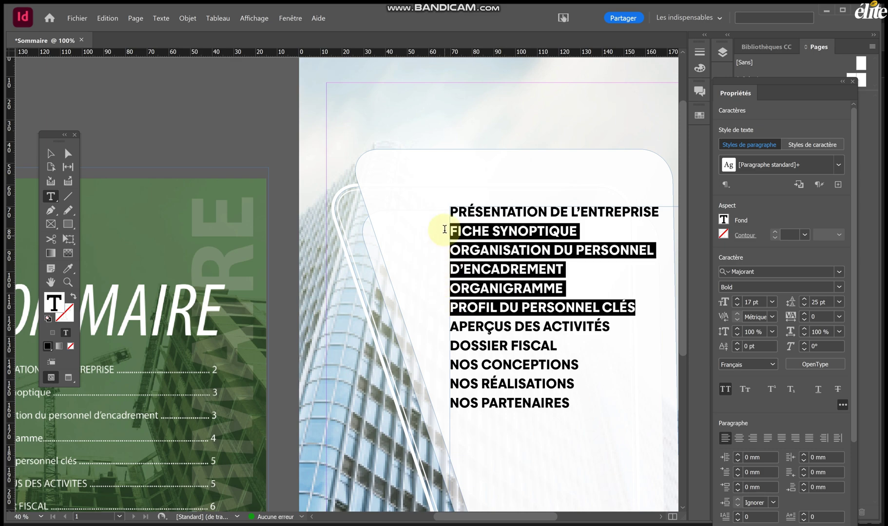
pyautogui.click(745, 390)
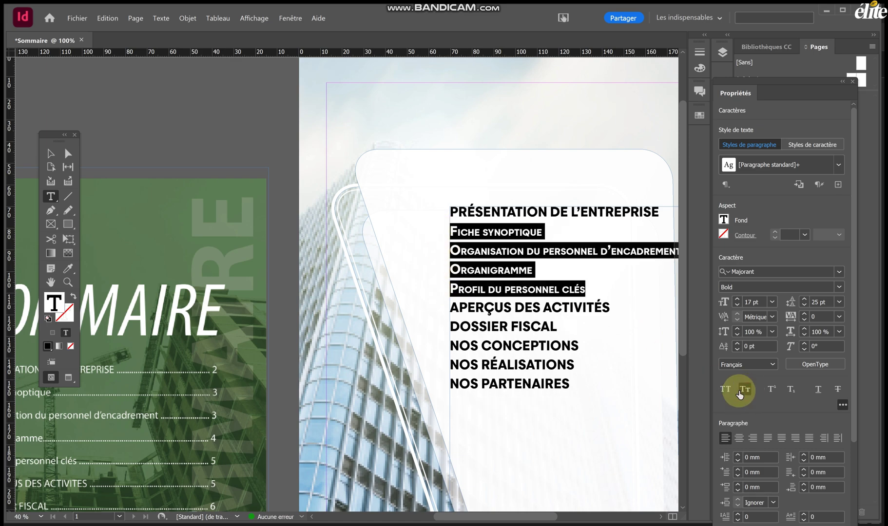
# Set the sub-entries from Fiche synoptique through Profil du personnel clés in all caps and reduce their font size to 12 pt.
pyautogui.click(725, 389)
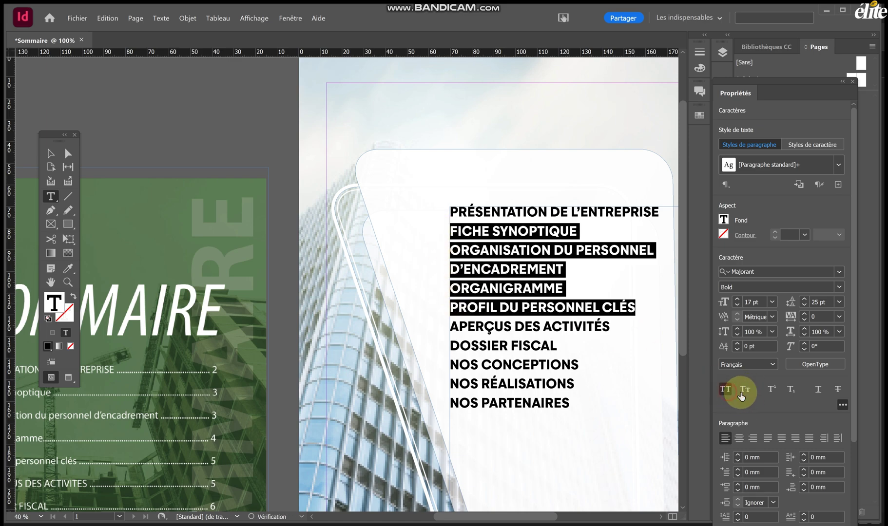
pyautogui.click(738, 307)
pyautogui.click(737, 307)
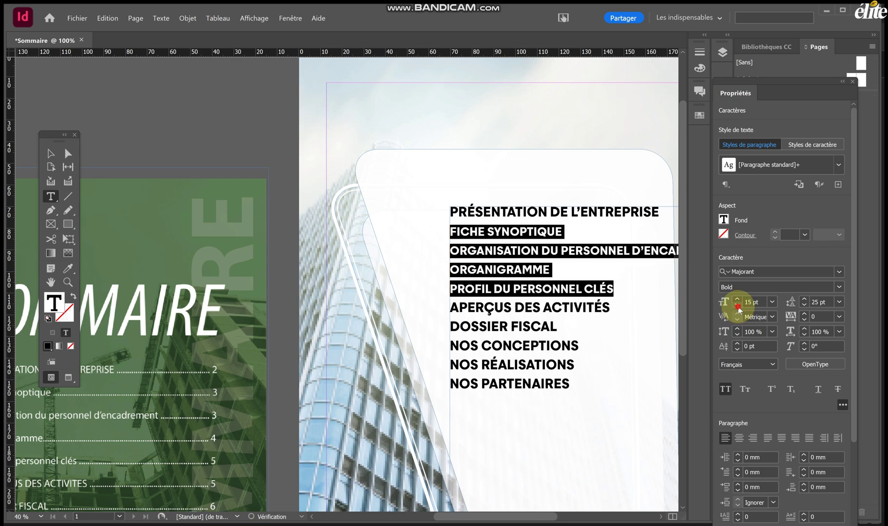
pyautogui.click(737, 307)
pyautogui.click(738, 308)
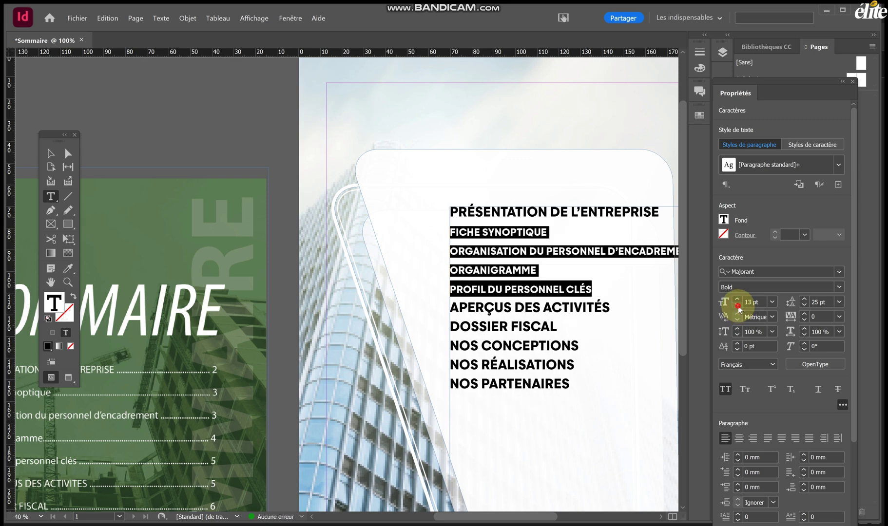
pyautogui.click(738, 308)
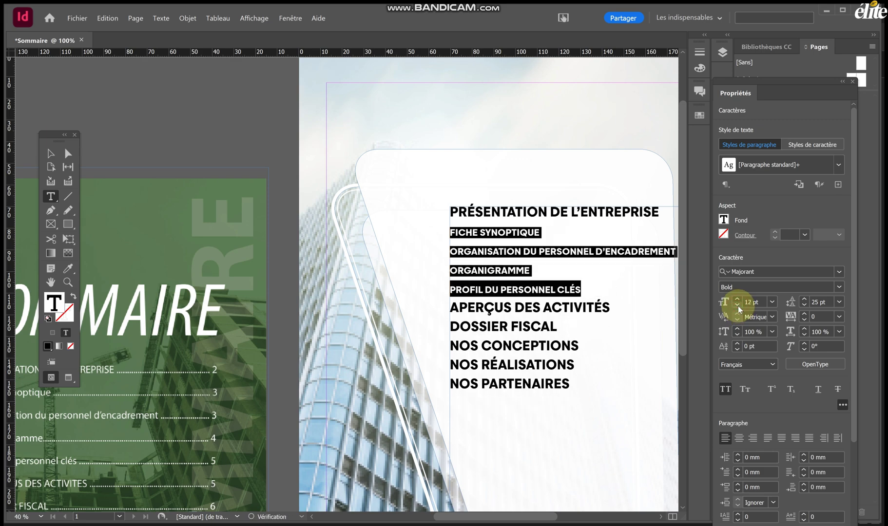
# Compare the Light and Medium styles on the sub-entries, settle on Light, and reduce their font size to 11 pt.
pyautogui.click(837, 287)
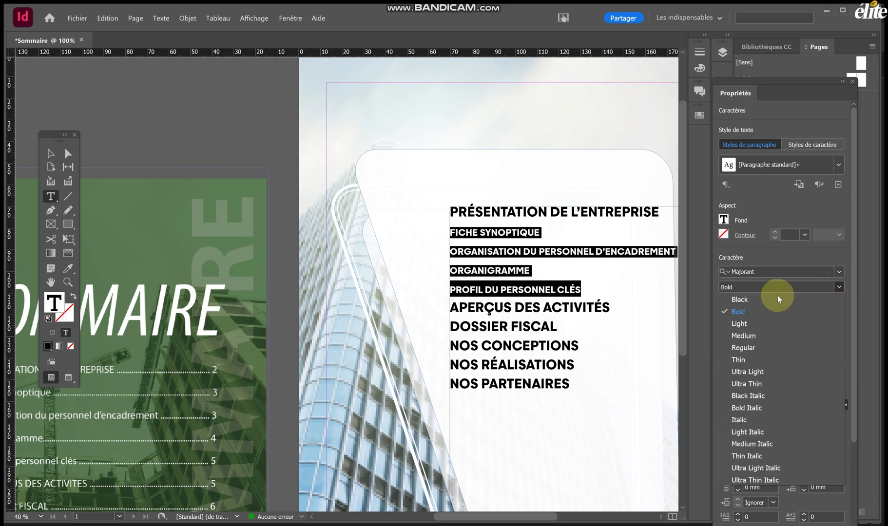
pyautogui.click(739, 324)
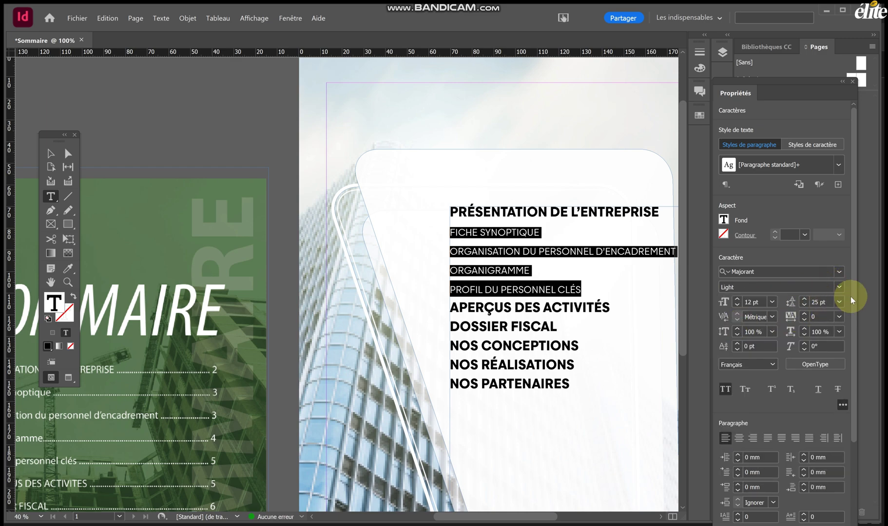
pyautogui.click(837, 287)
pyautogui.click(748, 335)
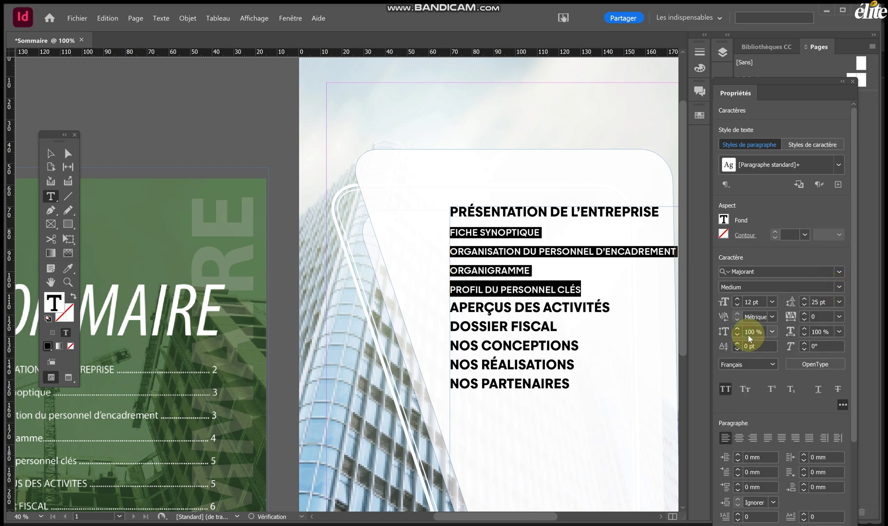
pyautogui.click(838, 287)
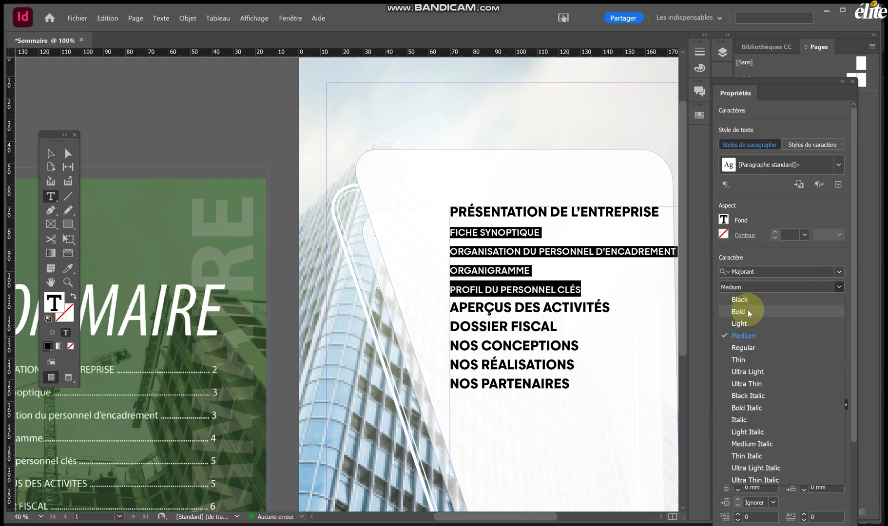
pyautogui.click(740, 324)
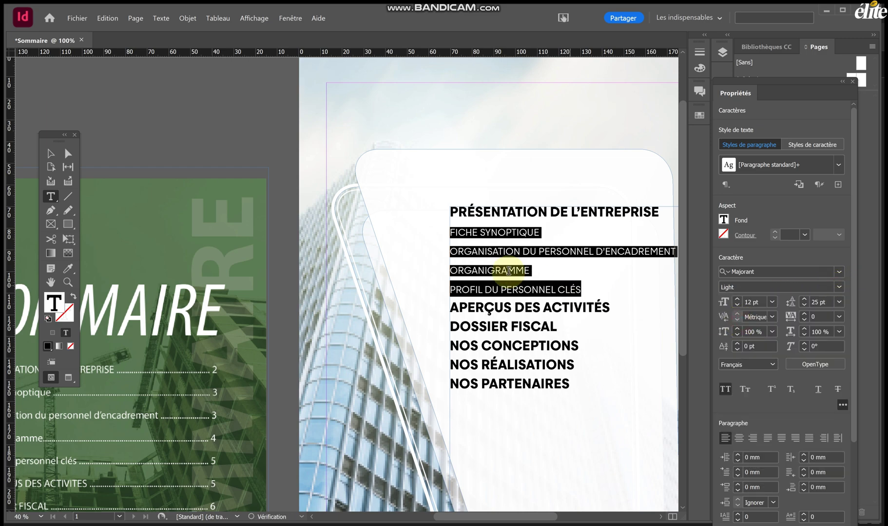
pyautogui.click(738, 306)
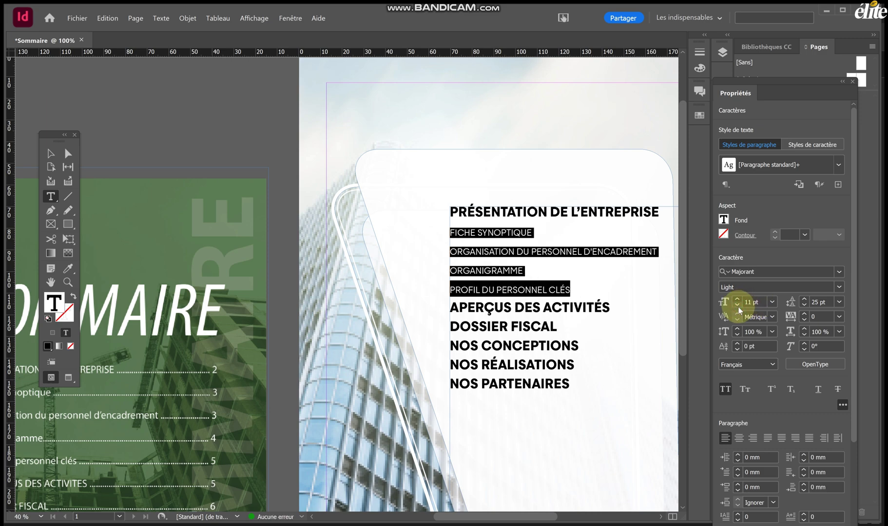
# Reduce the leading of the selected sub-entries to 16 pt.
pyautogui.click(803, 306)
pyautogui.click(804, 307)
pyautogui.click(803, 306)
pyautogui.click(803, 307)
pyautogui.click(803, 306)
pyautogui.click(803, 306)
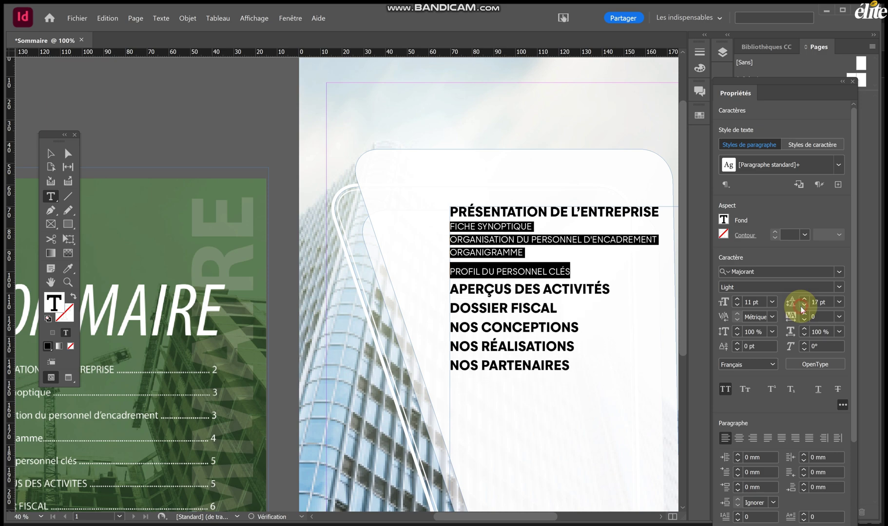
pyautogui.click(803, 306)
pyautogui.click(804, 306)
pyautogui.click(538, 269)
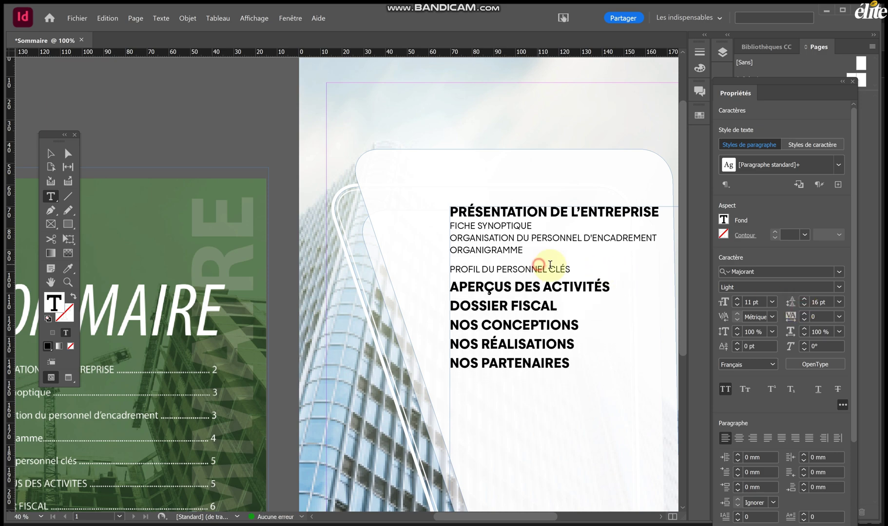
pyautogui.click(452, 269)
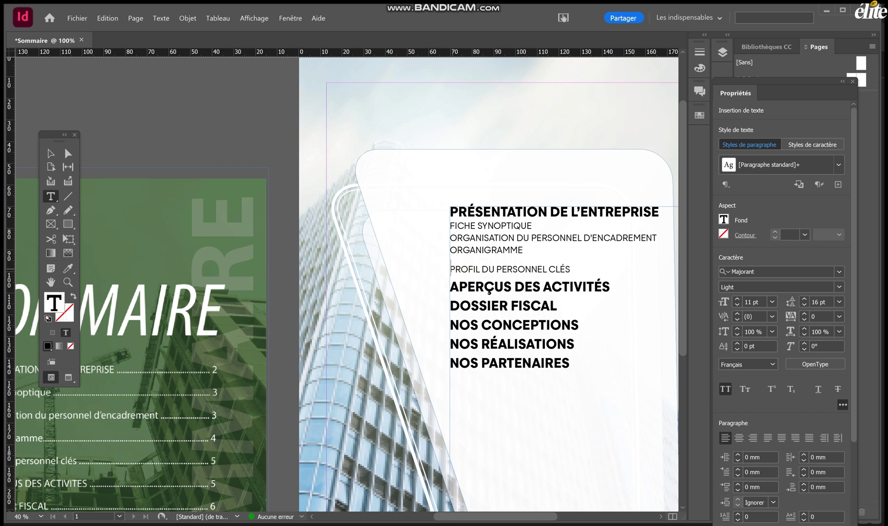
pyautogui.press('BackSpace')
pyautogui.hotkey('ctrl', 'z')
pyautogui.click(565, 270)
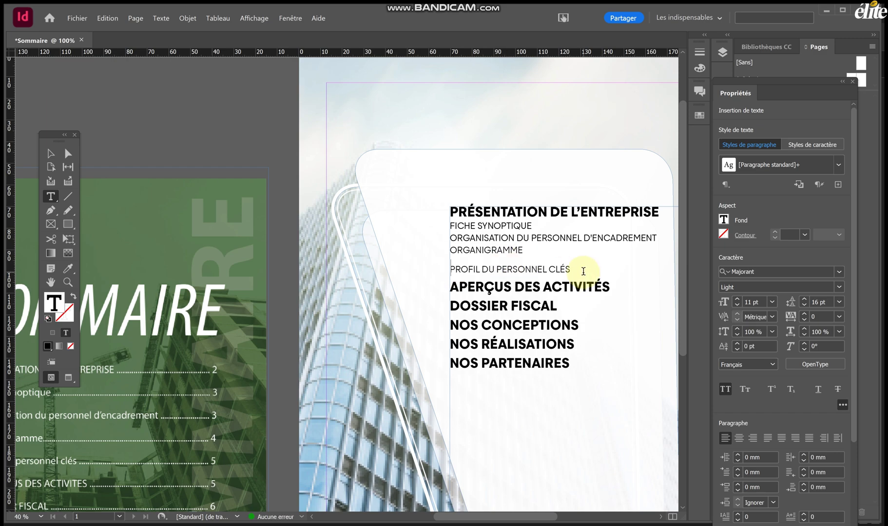
# Set the four sub-entries to 12 pt and insert a line break before "d'encadrement" in the Organisation du personnel entry.
pyautogui.moveTo(583, 271); pyautogui.dragTo(425, 225)
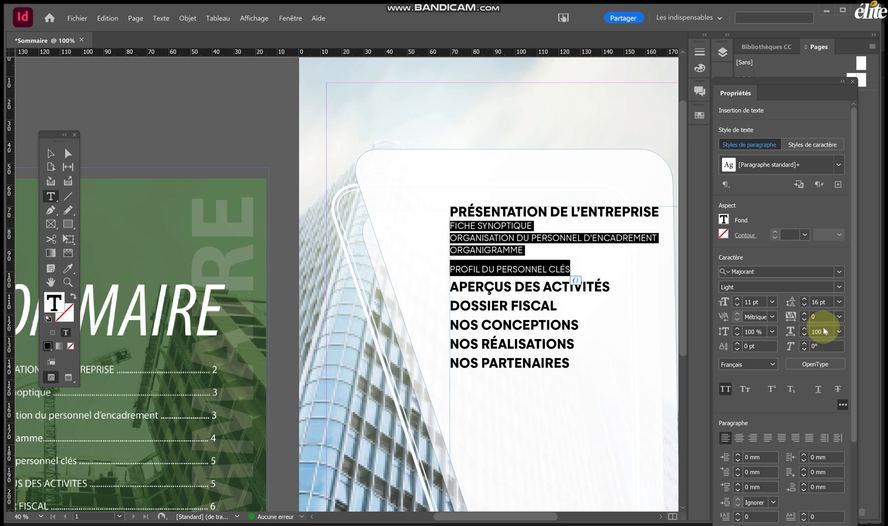
pyautogui.click(737, 301)
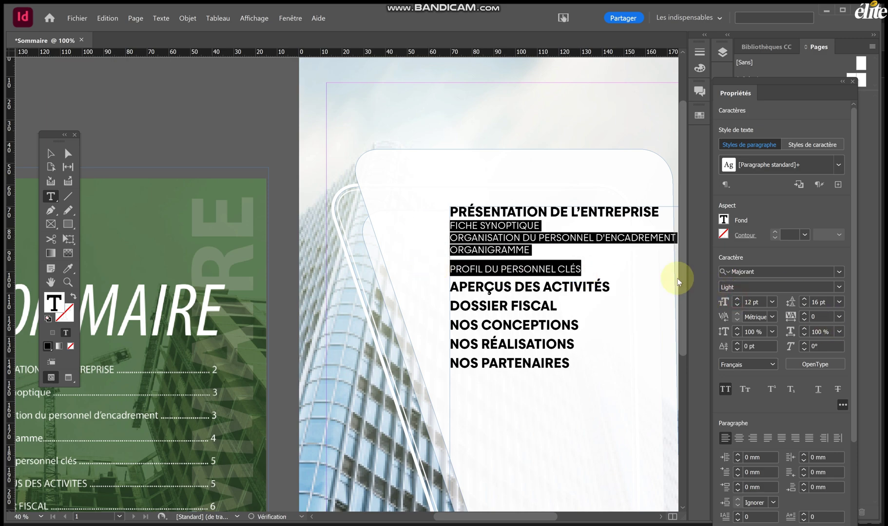
pyautogui.click(597, 238)
pyautogui.press('Return')
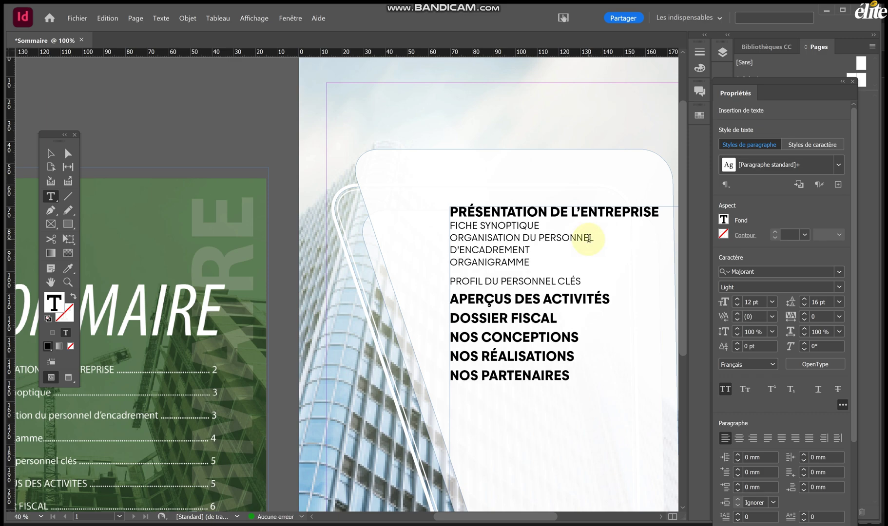
pyautogui.press('BackSpace')
pyautogui.press('Return')
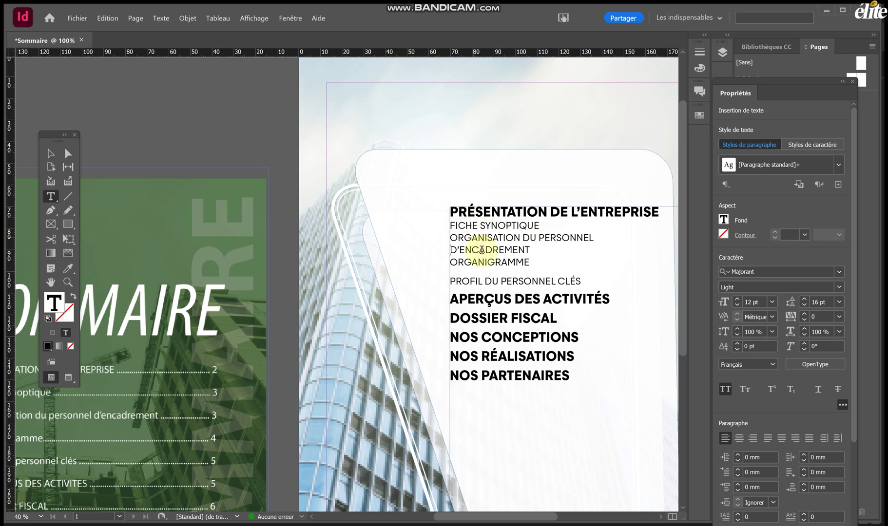
# Set the leading of the Organigramme and Profil du personnel clés entries to 15 pt.
pyautogui.moveTo(583, 281); pyautogui.dragTo(439, 262)
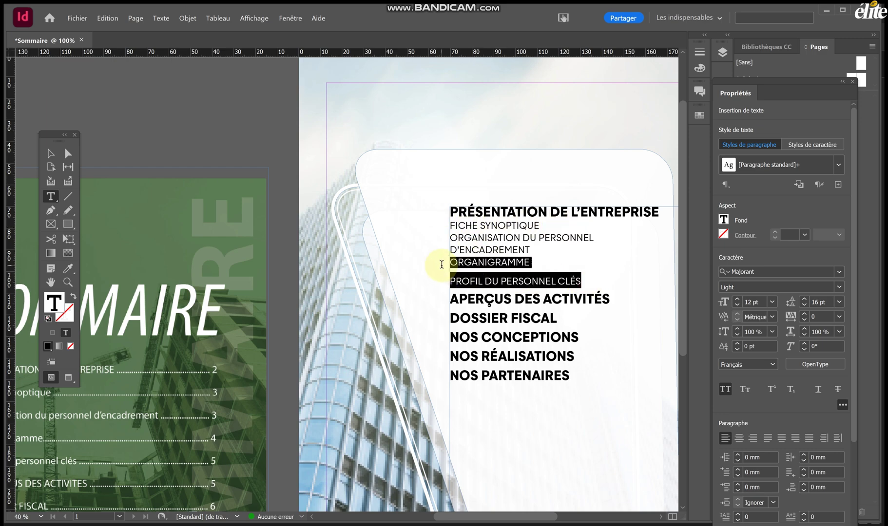
pyautogui.click(805, 306)
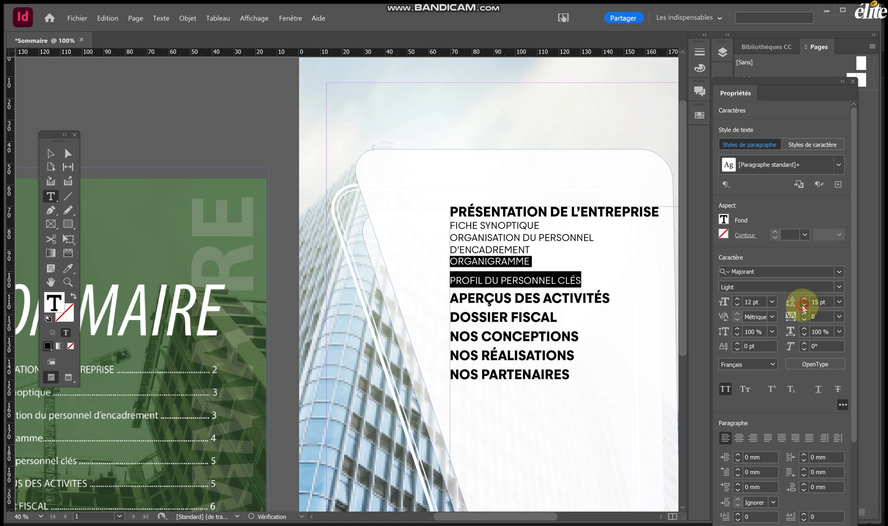
pyautogui.click(804, 306)
pyautogui.click(804, 299)
# Select the entire contents list and set its leading to 18 pt.
pyautogui.click(561, 317)
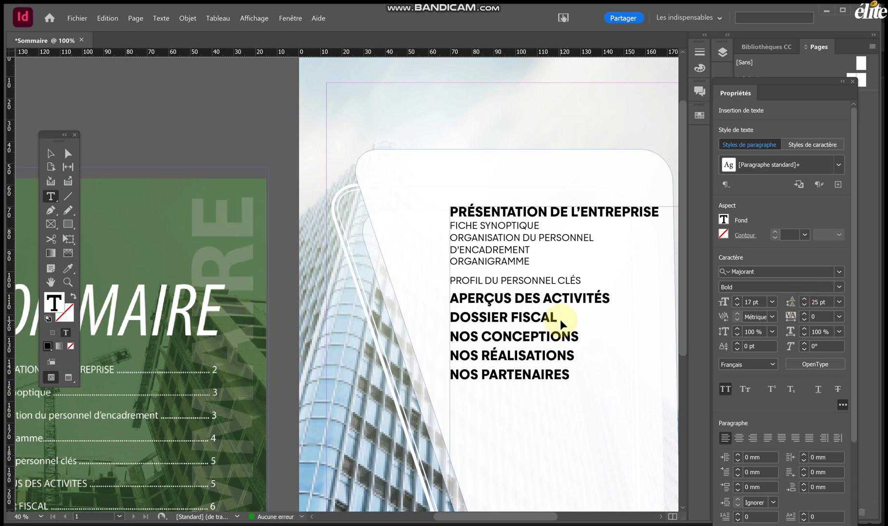
pyautogui.hotkey('ctrl', 'a')
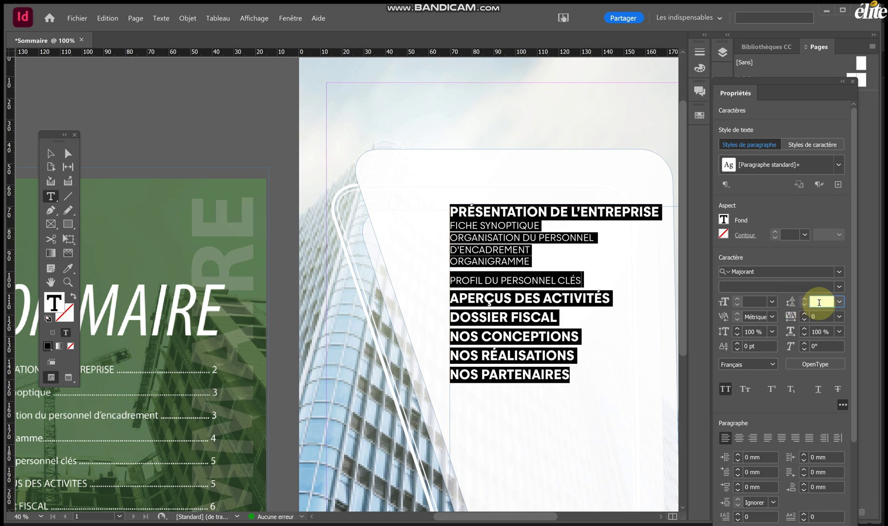
pyautogui.write('18')
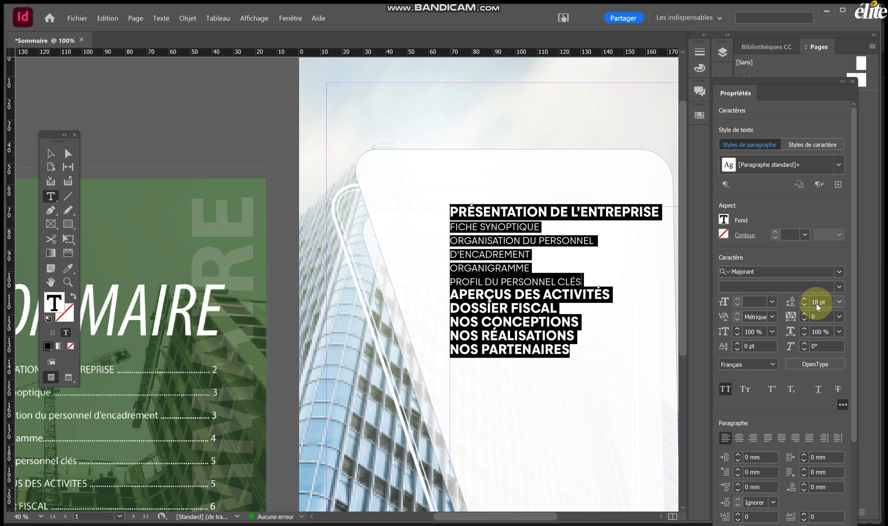
# Set the leading of the main entries from Aperçus des activités through Nos partenaires to 24 pt.
pyautogui.click(538, 295)
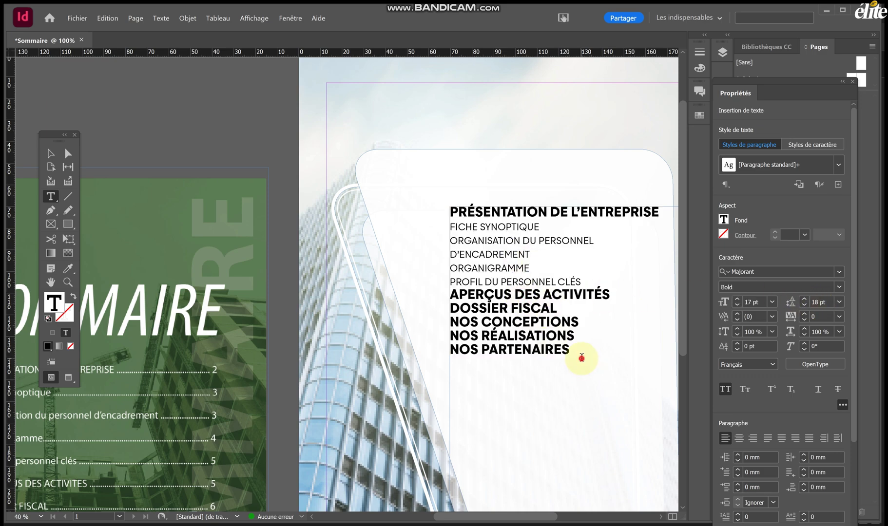
pyautogui.moveTo(581, 358); pyautogui.dragTo(449, 294)
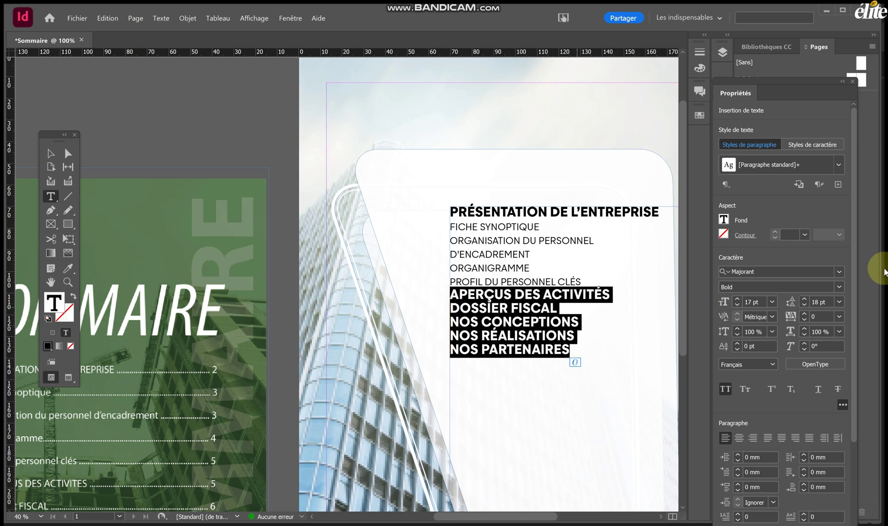
pyautogui.click(805, 300)
pyautogui.click(805, 300)
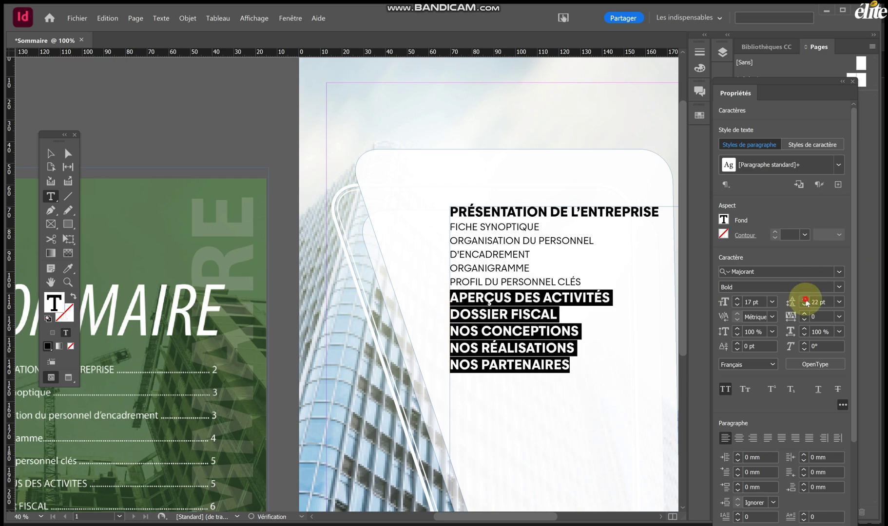
pyautogui.click(805, 300)
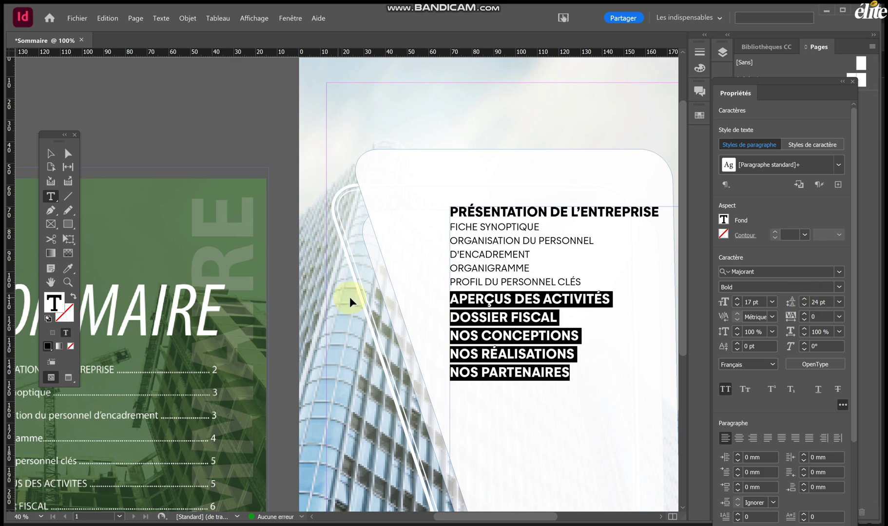
# Shrink the contents-list text frame around its text to about 100 mm wide and 96 mm high.
pyautogui.hscroll(5, 342, 297)
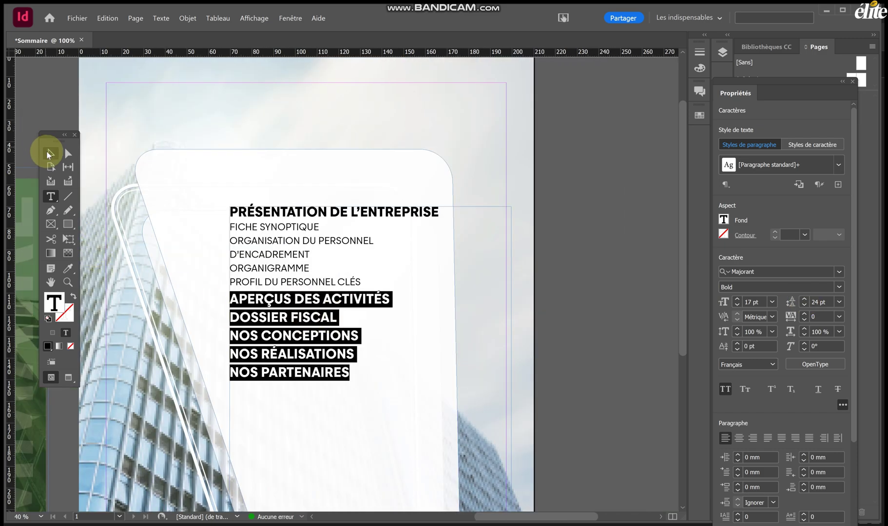
pyautogui.click(48, 154)
pyautogui.click(556, 254)
pyautogui.scroll(-4, 512, 236)
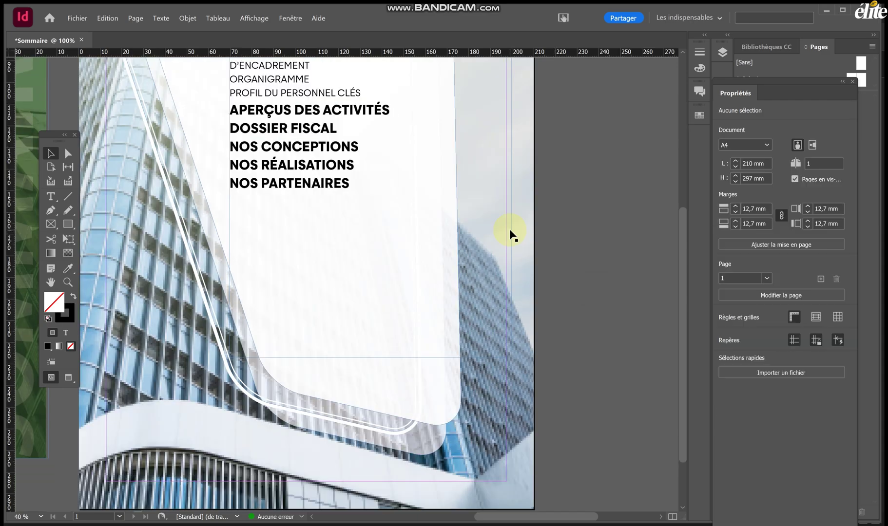
pyautogui.hscroll(-3, 510, 234)
pyautogui.scroll(3, 481, 237)
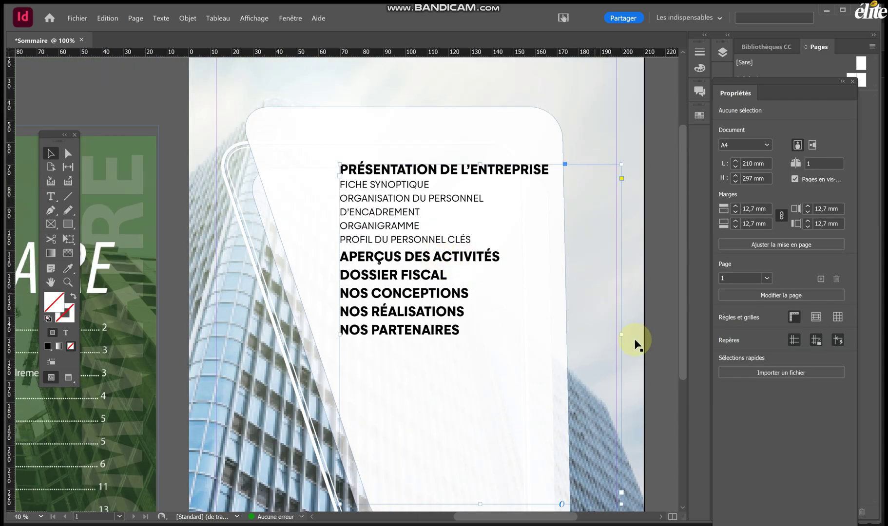
pyautogui.moveTo(621, 335); pyautogui.dragTo(556, 318)
pyautogui.scroll(-2, 476, 378)
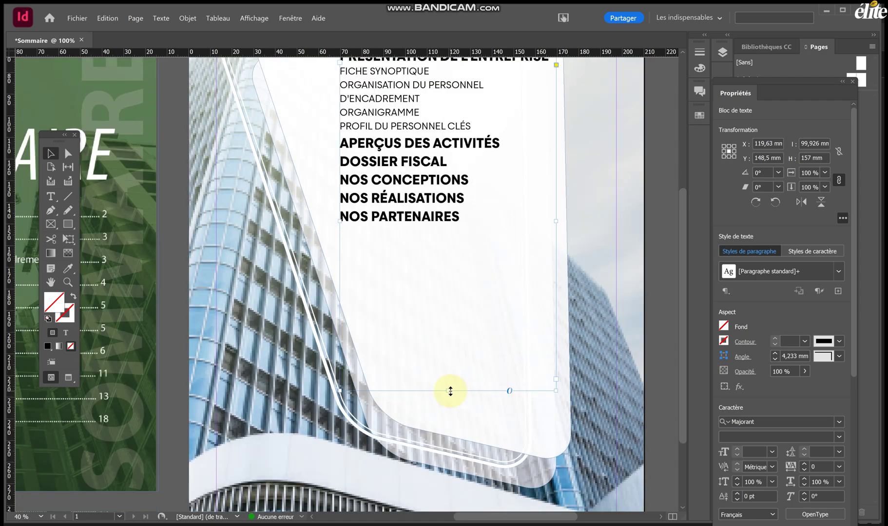
pyautogui.moveTo(449, 391); pyautogui.dragTo(458, 257)
# Move the contents-list text frame down within the white shape to Y 125.917 mm.
pyautogui.scroll(4, 457, 257)
pyautogui.hscroll(2, 458, 253)
pyautogui.scroll(-4, 458, 239)
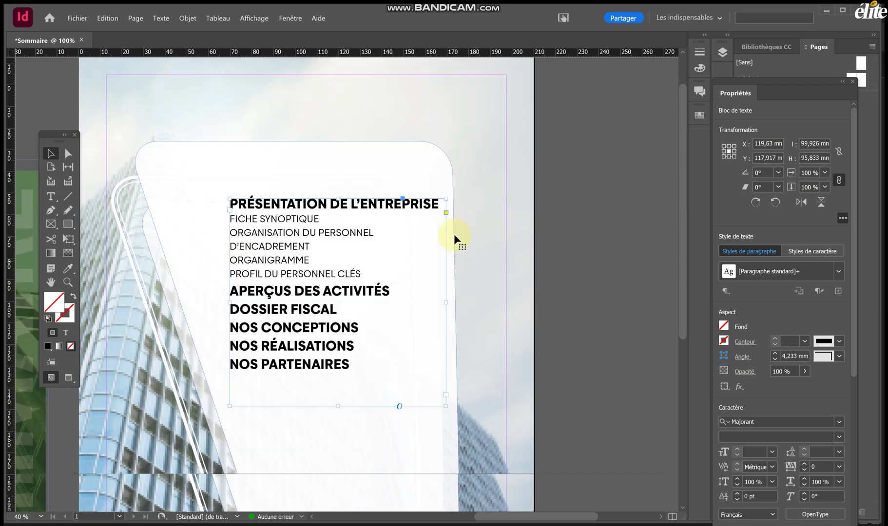
pyautogui.click(437, 361)
pyautogui.scroll(-3, 424, 380)
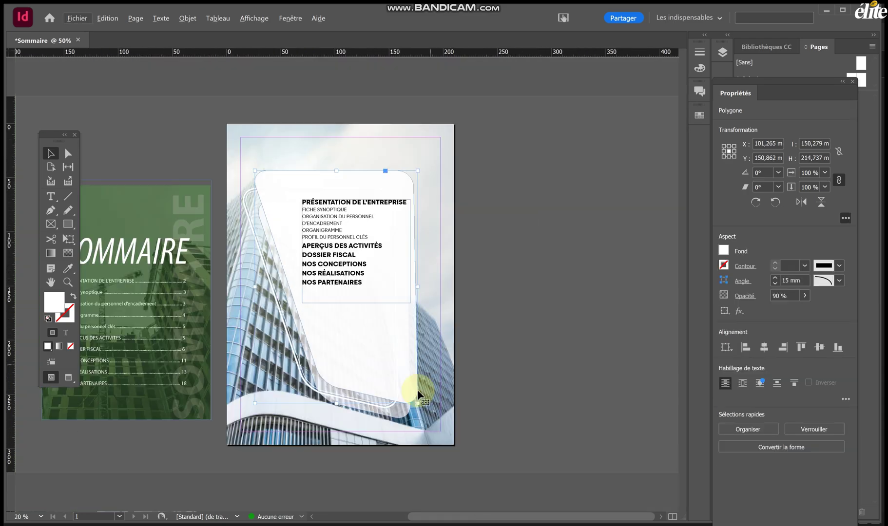
pyautogui.scroll(2, 302, 300)
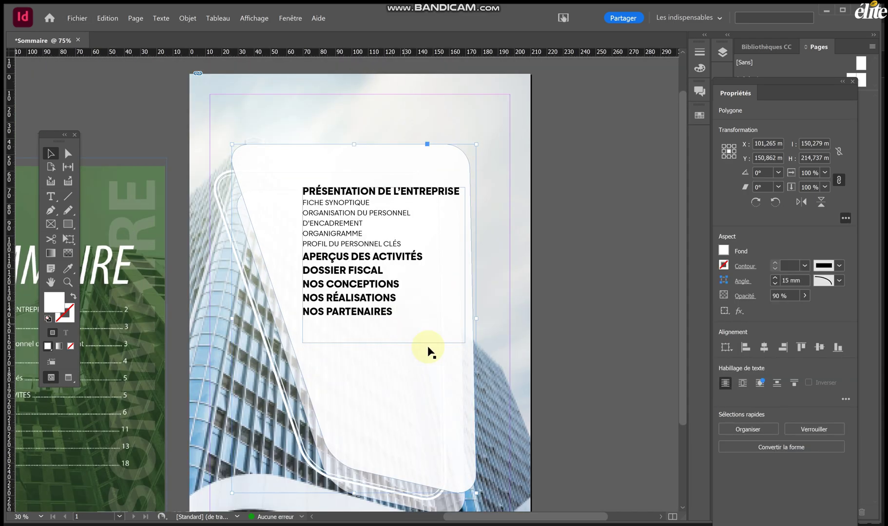
pyautogui.click(571, 427)
pyautogui.scroll(-1, 420, 341)
pyautogui.moveTo(357, 227); pyautogui.dragTo(364, 200)
pyautogui.scroll(1, 364, 200)
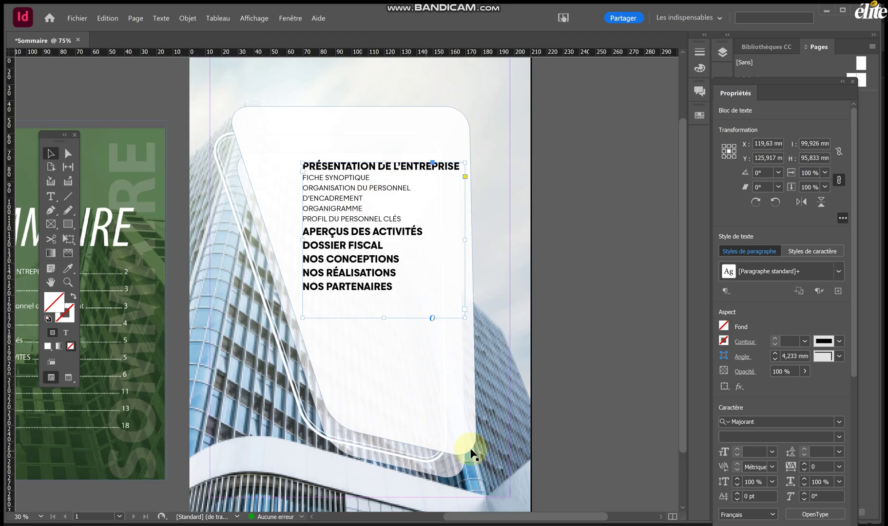
# Reposition the three layered rounded shapes together on the photo and resize them to 153.5 mm wide and 196.506 mm high.
pyautogui.moveTo(425, 415); pyautogui.dragTo(258, 406)
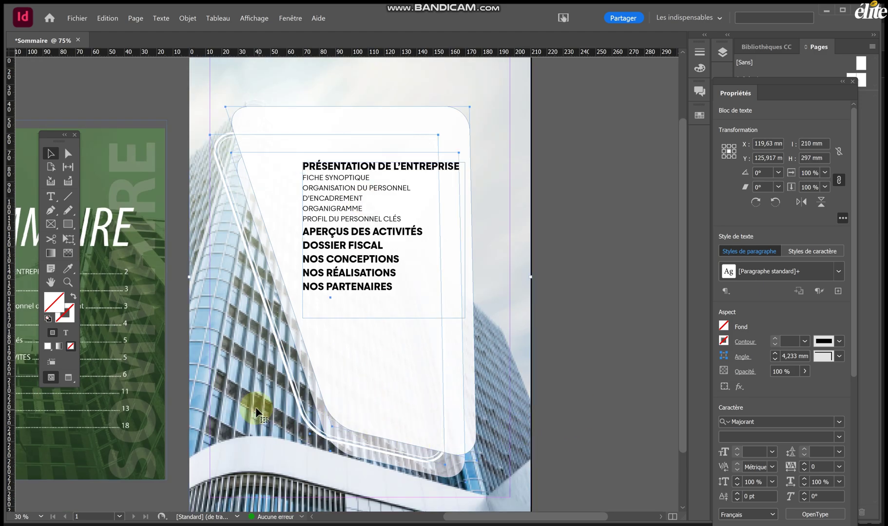
pyautogui.moveTo(347, 476); pyautogui.dragTo(344, 417)
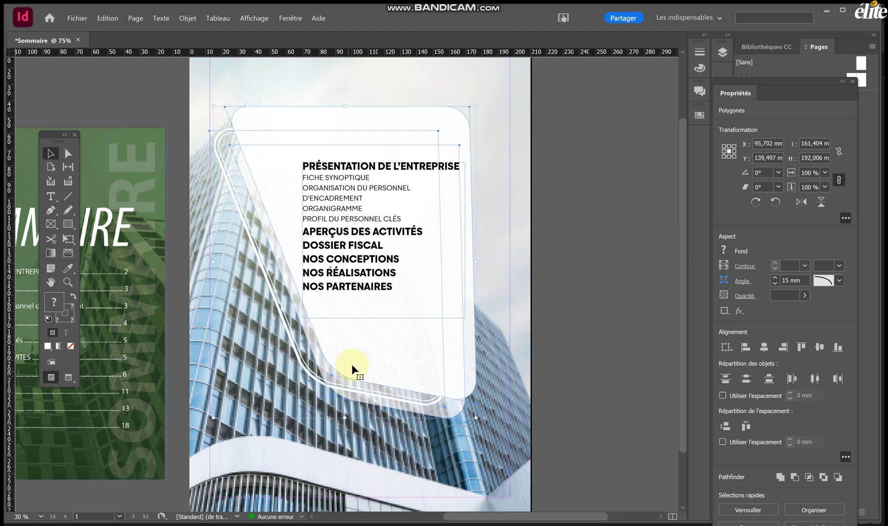
pyautogui.moveTo(352, 364); pyautogui.dragTo(350, 385)
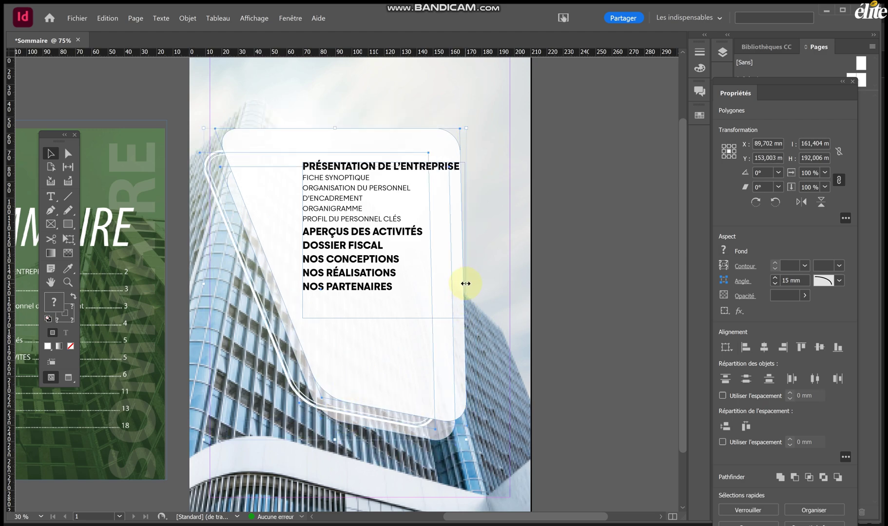
pyautogui.moveTo(465, 283); pyautogui.dragTo(471, 283)
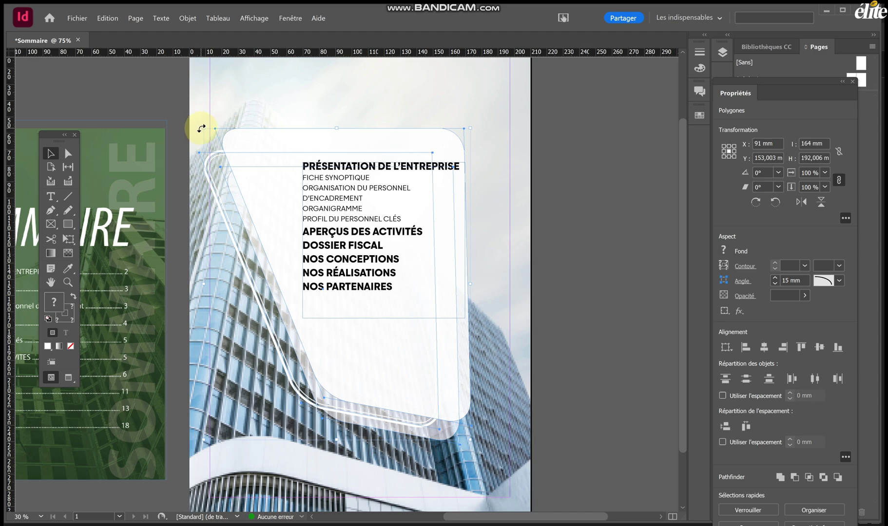
pyautogui.moveTo(204, 128); pyautogui.dragTo(222, 122)
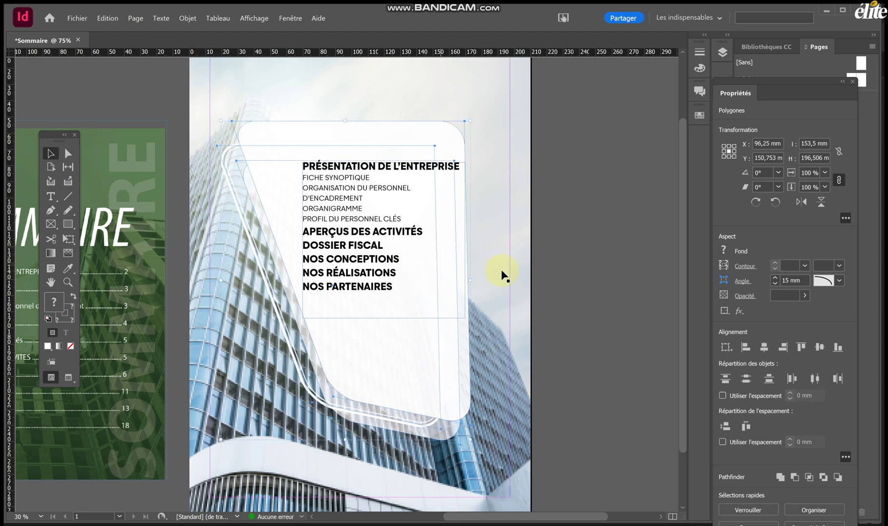
pyautogui.click(655, 281)
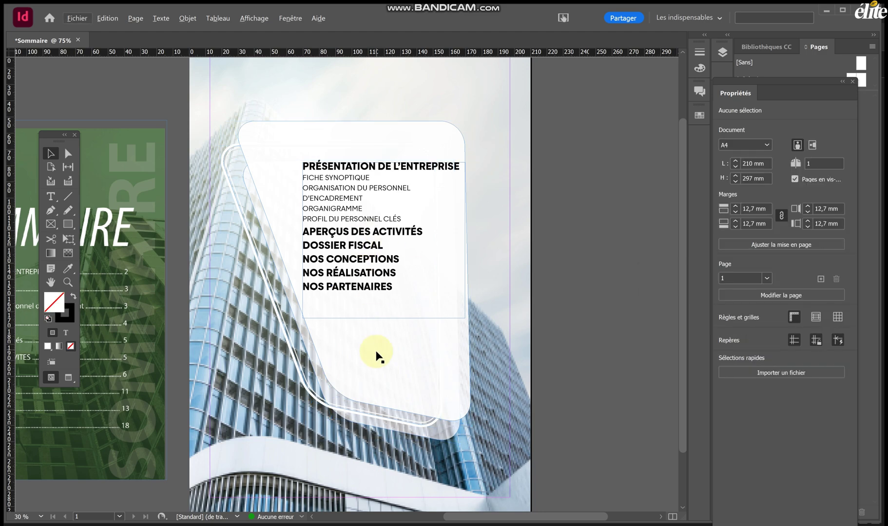
# Move the contents-list text frame within the white shape to X 114.296 mm and Y 119.417 mm.
pyautogui.moveTo(366, 280); pyautogui.dragTo(371, 285)
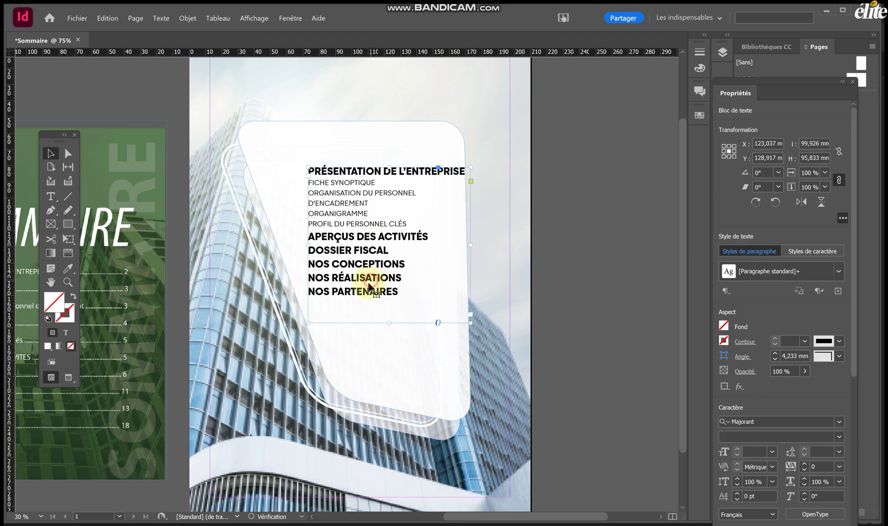
pyautogui.scroll(1, 365, 279)
pyautogui.hotkey('ctrl', 'z')
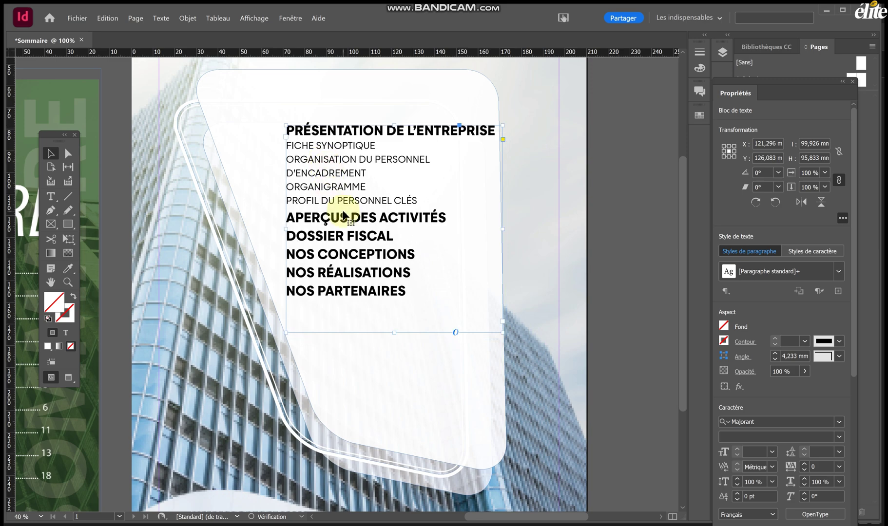
pyautogui.hotkey('ctrl', 'z')
pyautogui.hotkey('ctrl', 'z')
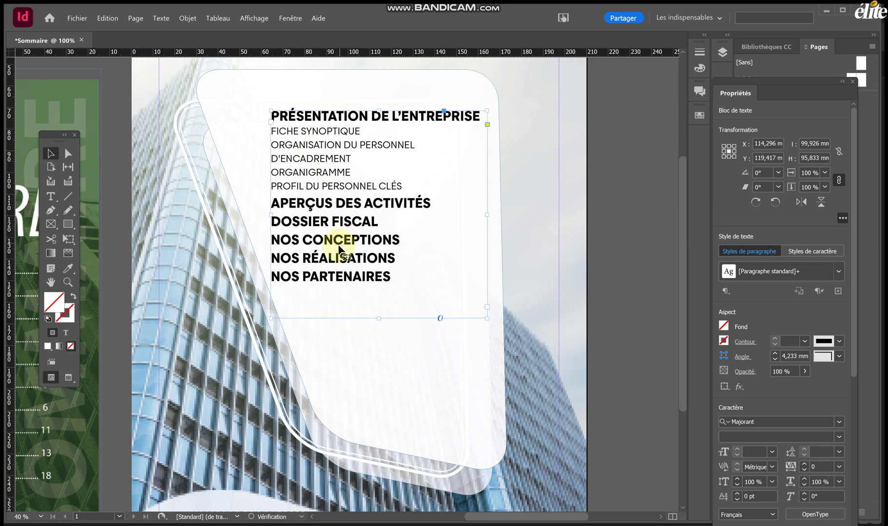
# Insert increasing leading spaces before the entries from Aperçus des activités to Nos partenaires so they step along the slanted edge.
pyautogui.doubleClick(351, 274)
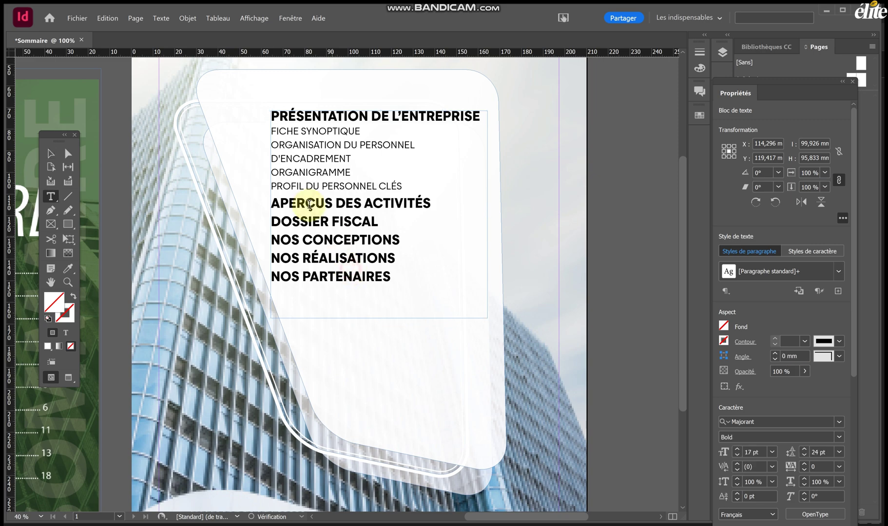
pyautogui.click(275, 207)
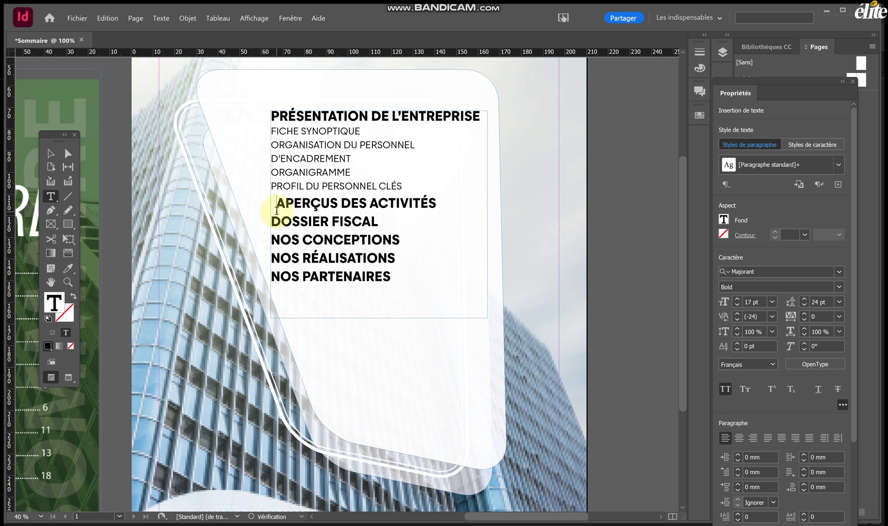
pyautogui.click(271, 222)
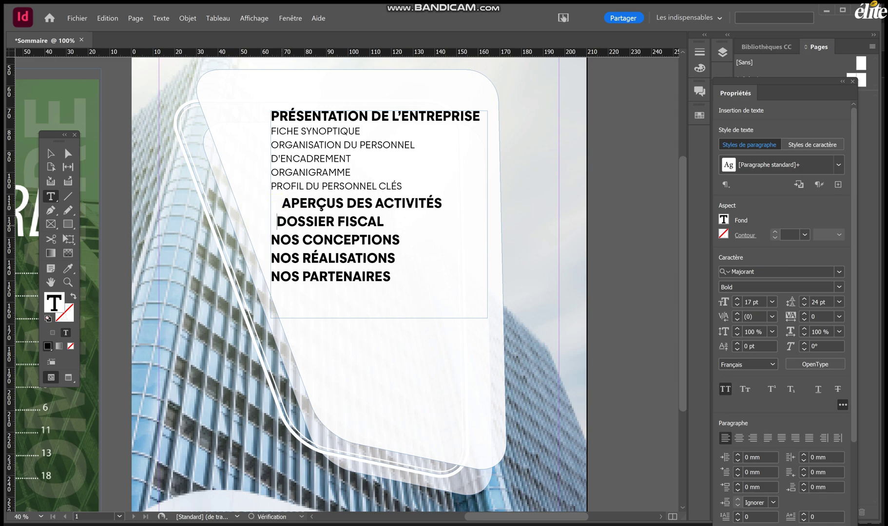
pyautogui.click(272, 239)
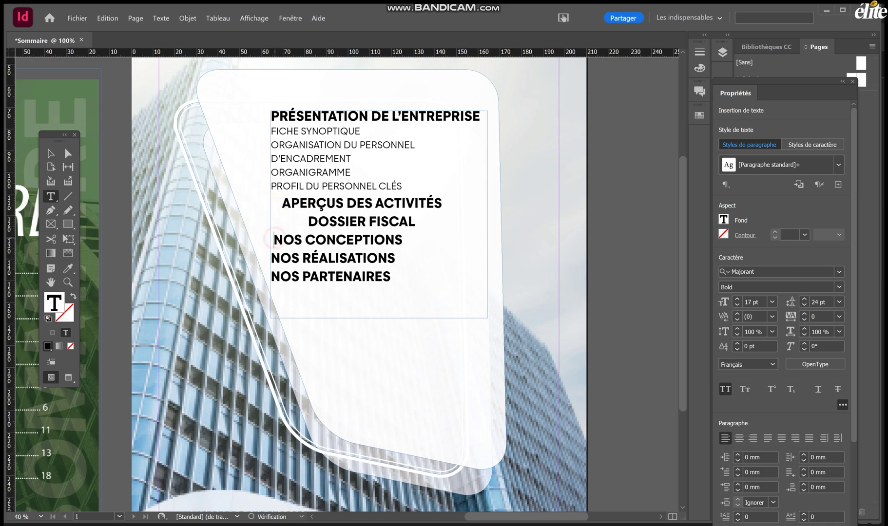
pyautogui.click(271, 257)
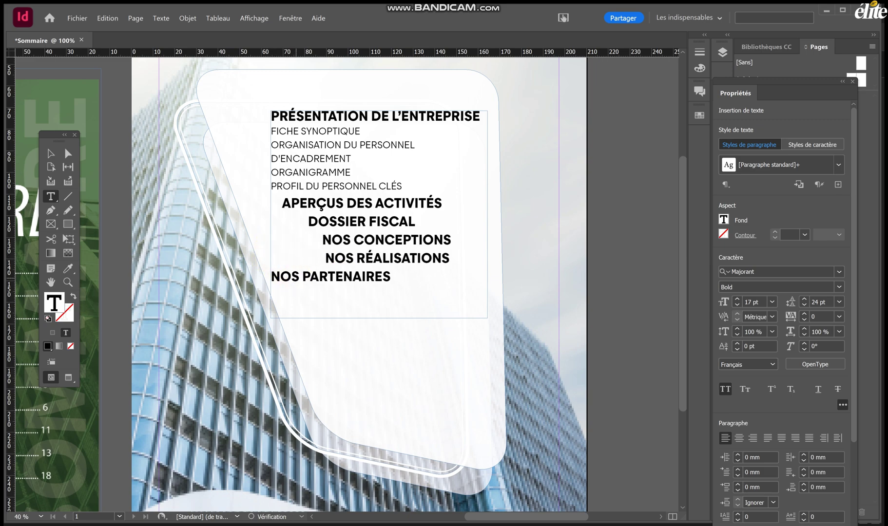
pyautogui.click(286, 271)
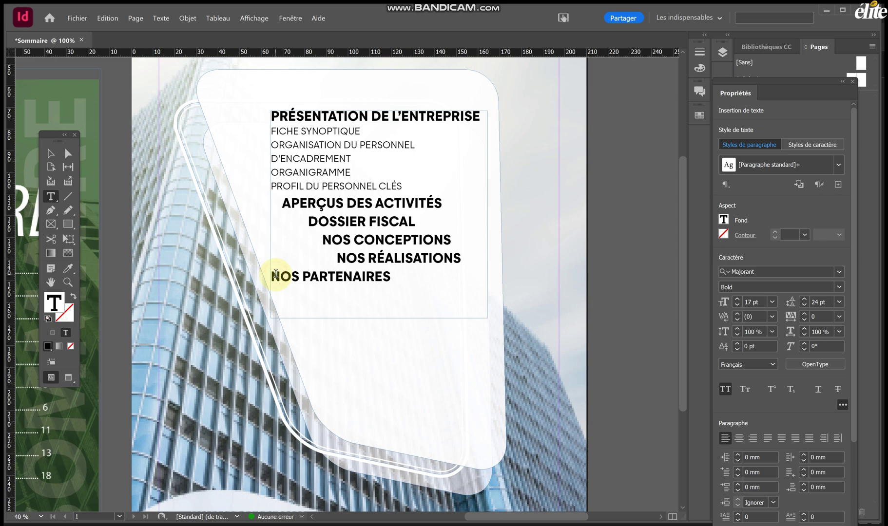
pyautogui.press('Left')
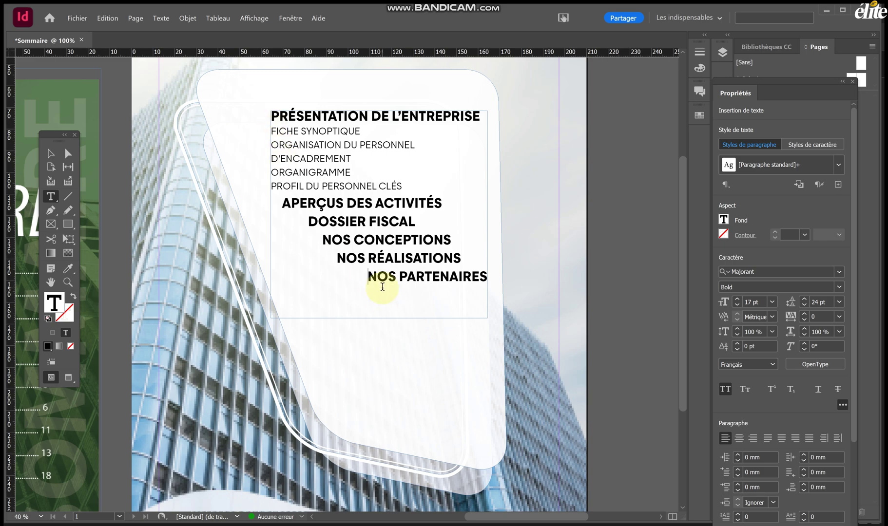
# Select the entire contents list and set its leading to 28 pt.
pyautogui.hotkey('ctrl', 'a')
pyautogui.click(816, 301)
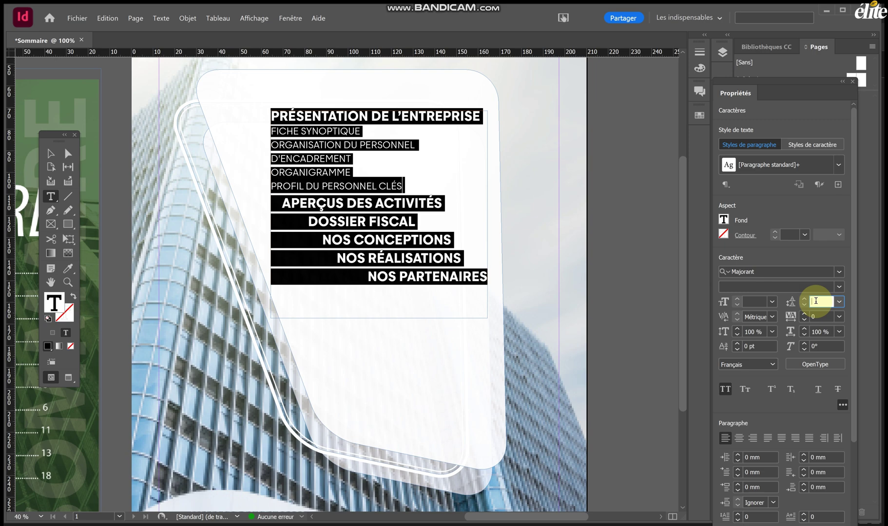
pyautogui.write('28')
pyautogui.press('Return')
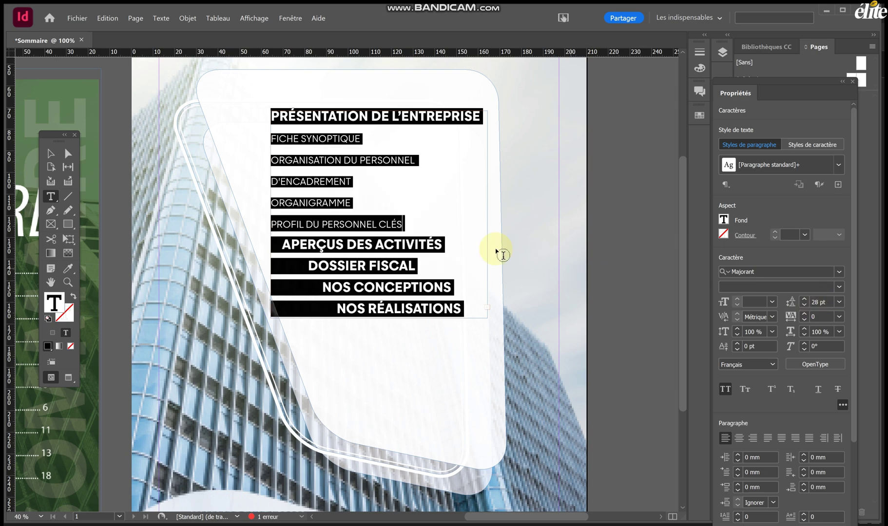
# Try indenting the Profil du personnel clés entry with a leading space, and remove it again.
pyautogui.moveTo(408, 220); pyautogui.dragTo(246, 126)
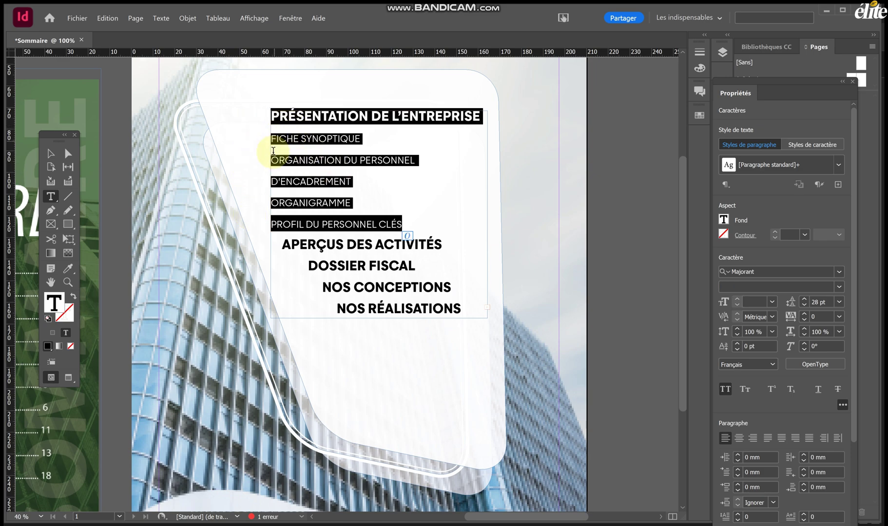
pyautogui.click(274, 224)
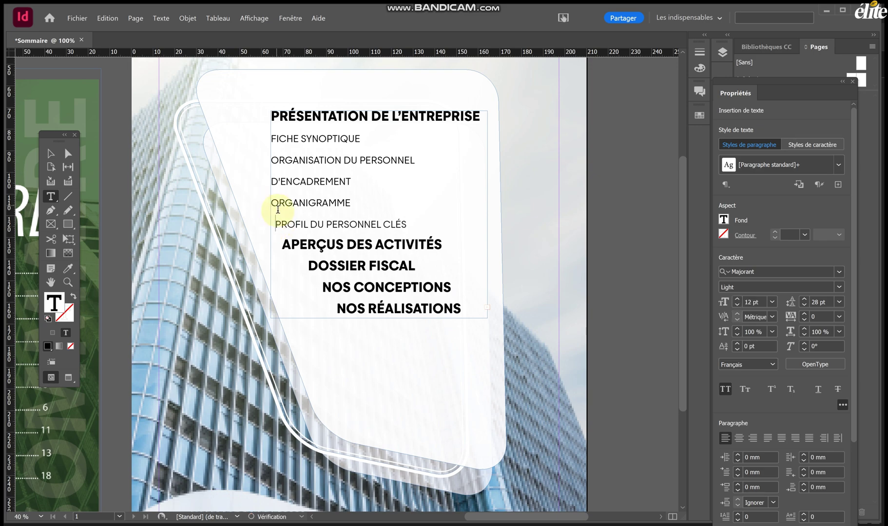
pyautogui.press('BackSpace')
pyautogui.press('BackSpace')
pyautogui.moveTo(421, 227); pyautogui.dragTo(254, 120)
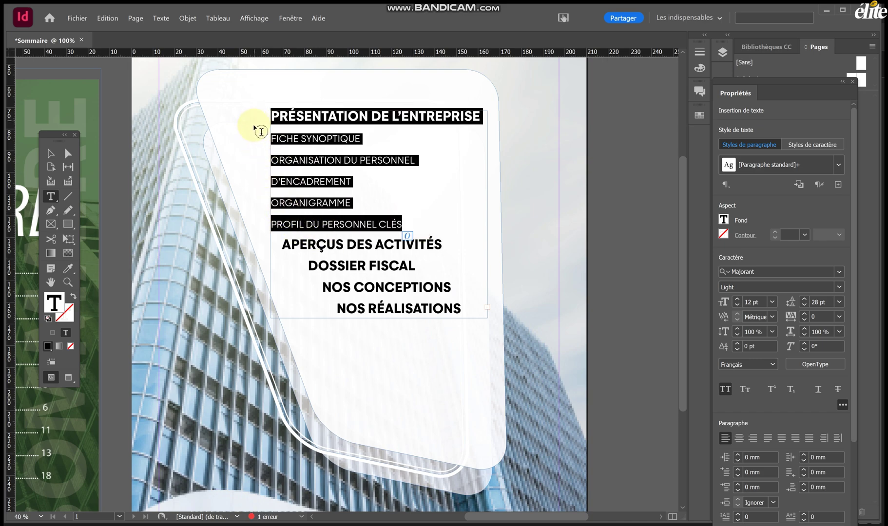
pyautogui.click(51, 154)
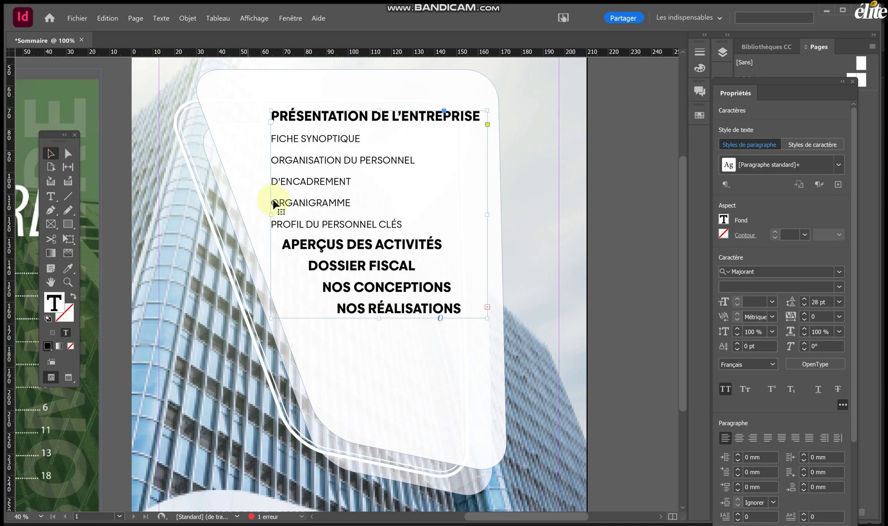
# Select the entire contents list and align its paragraphs to the left.
pyautogui.doubleClick(310, 224)
pyautogui.hotkey('ctrl', 'a')
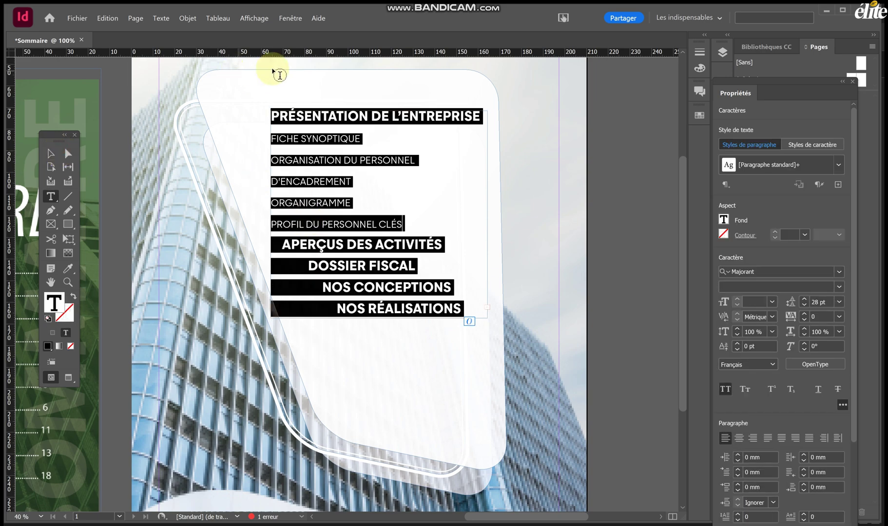
pyautogui.click(726, 438)
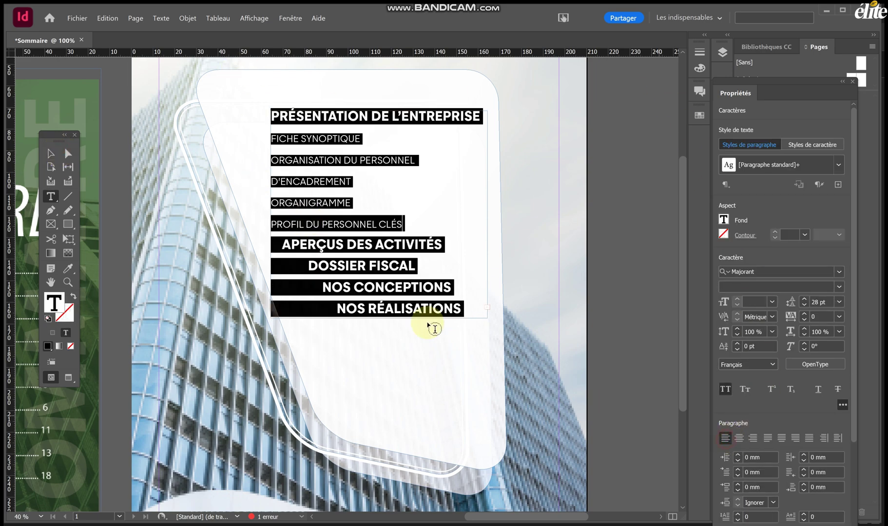
# Delete the leading spaces before Nos réalisations, Nos conceptions, Dossier fiscal and Aperçus des activités.
pyautogui.moveTo(428, 312); pyautogui.dragTo(175, 302)
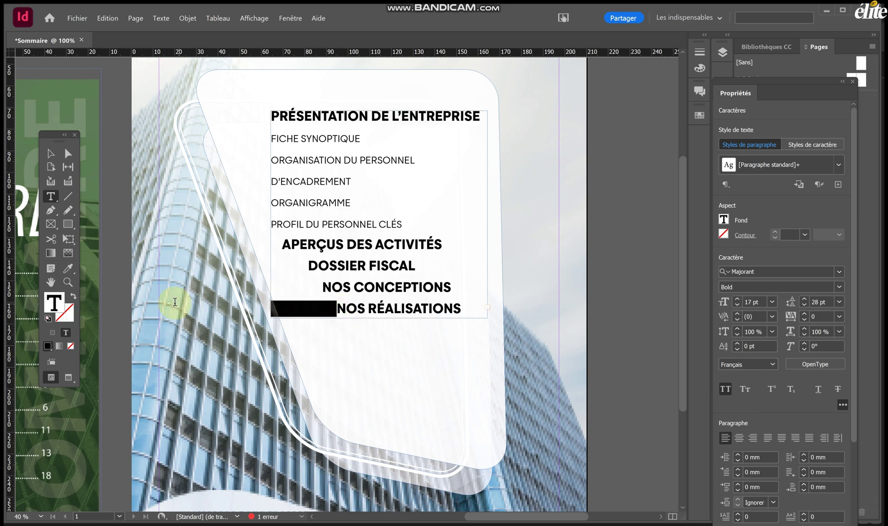
pyautogui.press('BackSpace')
pyautogui.moveTo(326, 288); pyautogui.dragTo(246, 292)
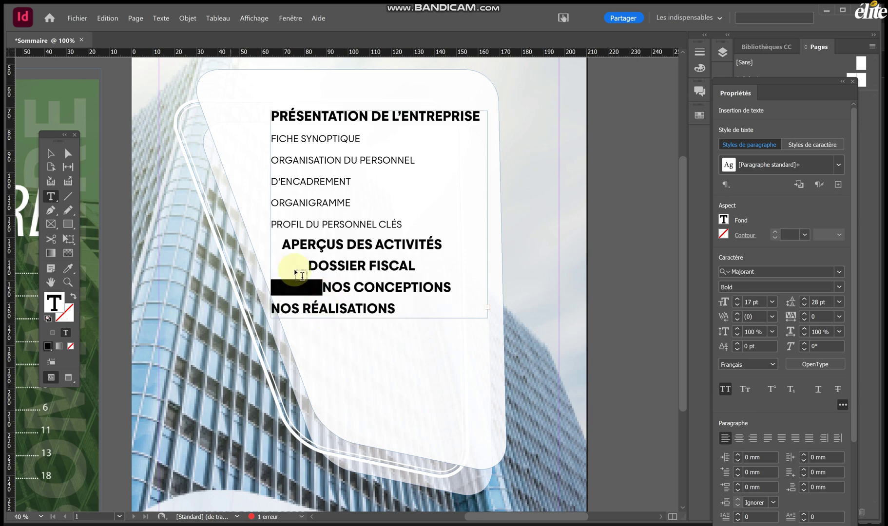
pyautogui.press('BackSpace')
pyautogui.moveTo(308, 266); pyautogui.dragTo(234, 248)
pyautogui.press('BackSpace')
pyautogui.press('BackSpace')
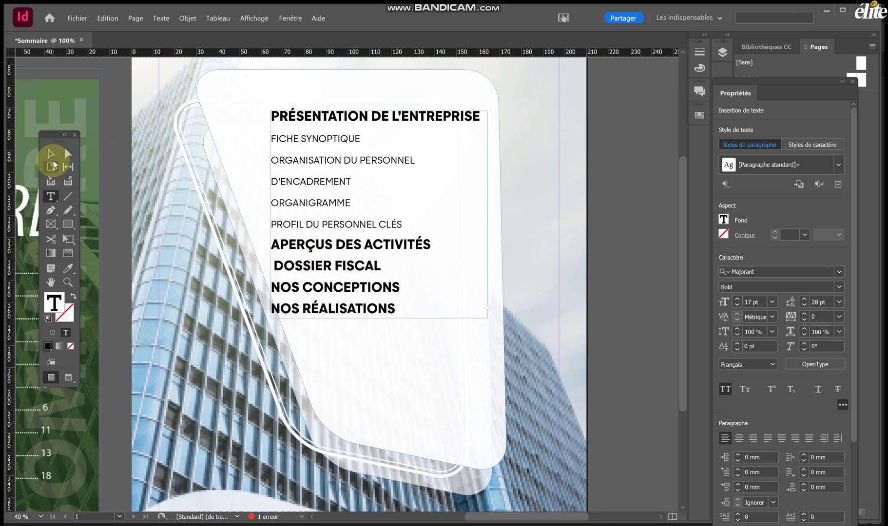
# Extend the contents-list text frame downward to a height of 116 mm.
pyautogui.click(50, 153)
pyautogui.hotkey('ctrl', '-')
pyautogui.hotkey('ctrl', '-')
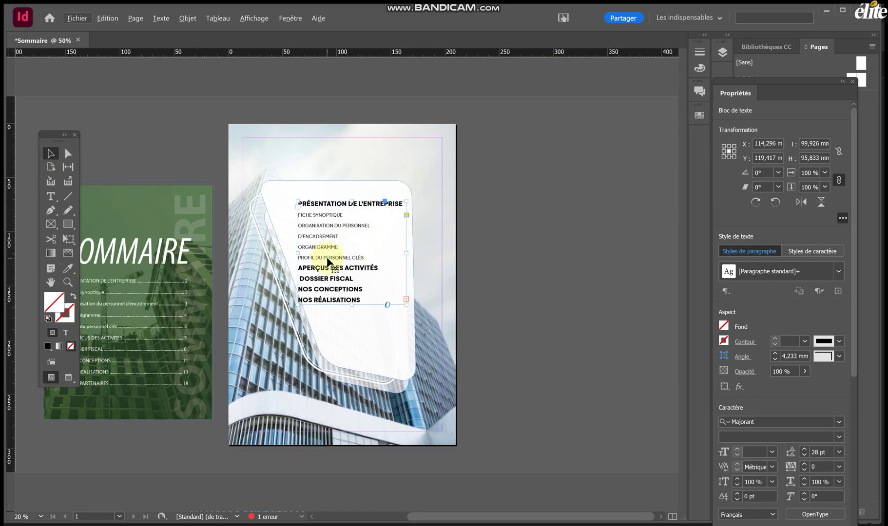
pyautogui.moveTo(352, 306); pyautogui.dragTo(347, 326)
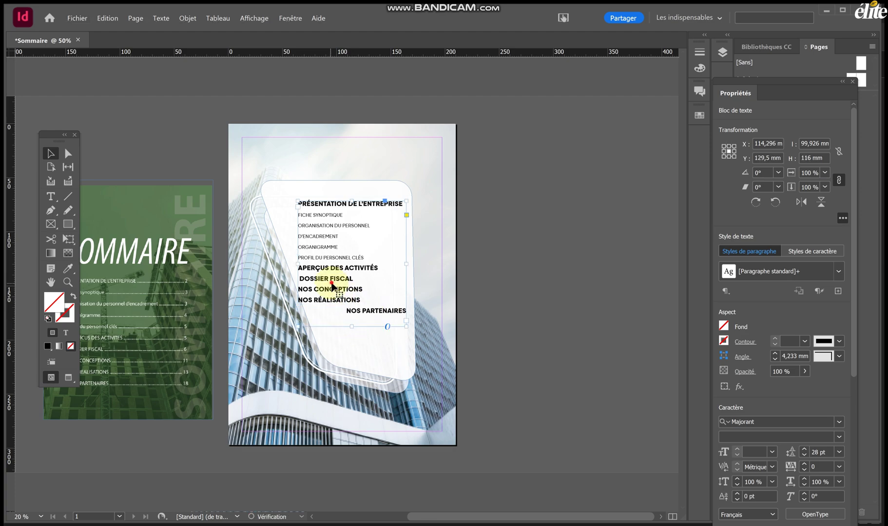
# Move the contents-list frame to the page's right edge and place a copy of the front white shape on the pasteboard beside it.
pyautogui.moveTo(347, 258); pyautogui.dragTo(483, 254)
pyautogui.click(314, 262)
pyautogui.moveTo(337, 252); pyautogui.dragTo(560, 226)
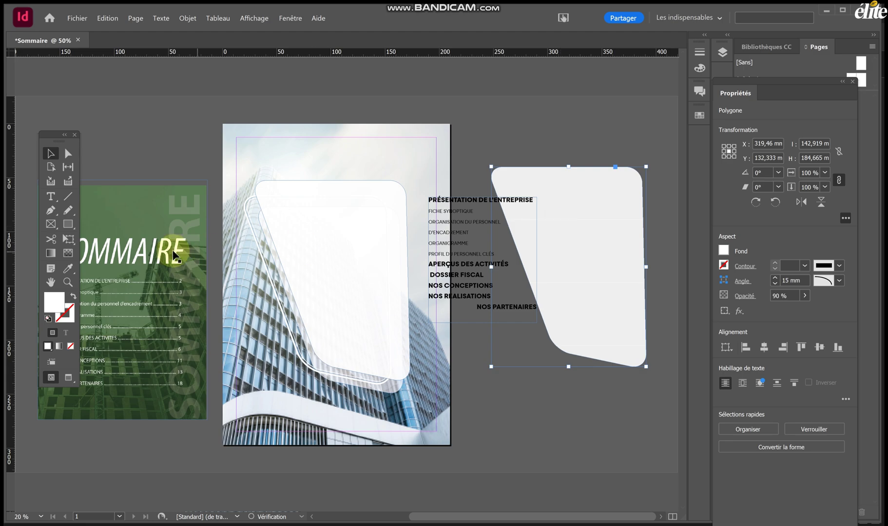
# Turn the duplicated white shape into a text frame and paste a copy of the entire contents list inside it.
pyautogui.click(51, 196)
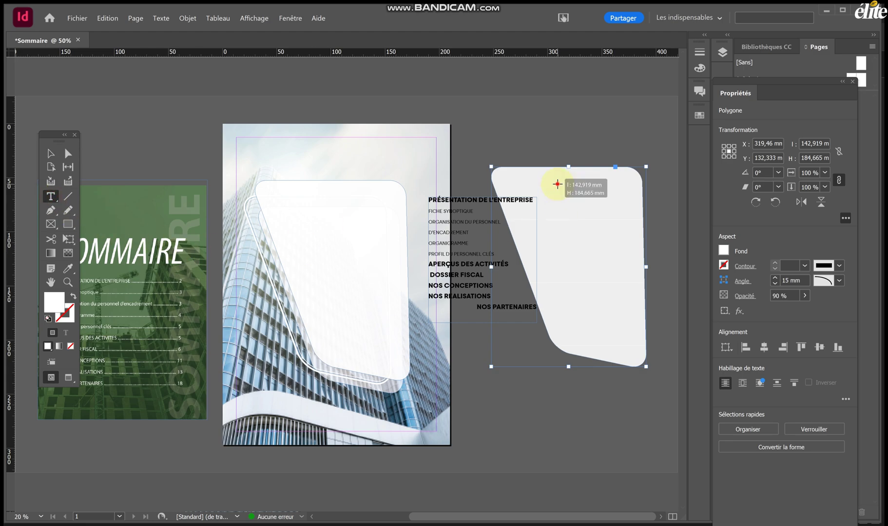
pyautogui.click(526, 204)
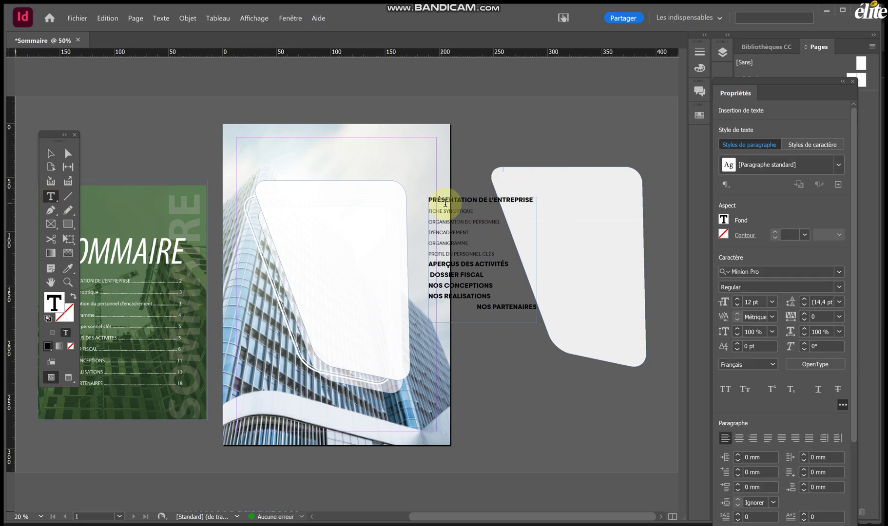
pyautogui.click(447, 208)
pyautogui.hotkey('ctrl', 'a')
pyautogui.hotkey('ctrl', 'c')
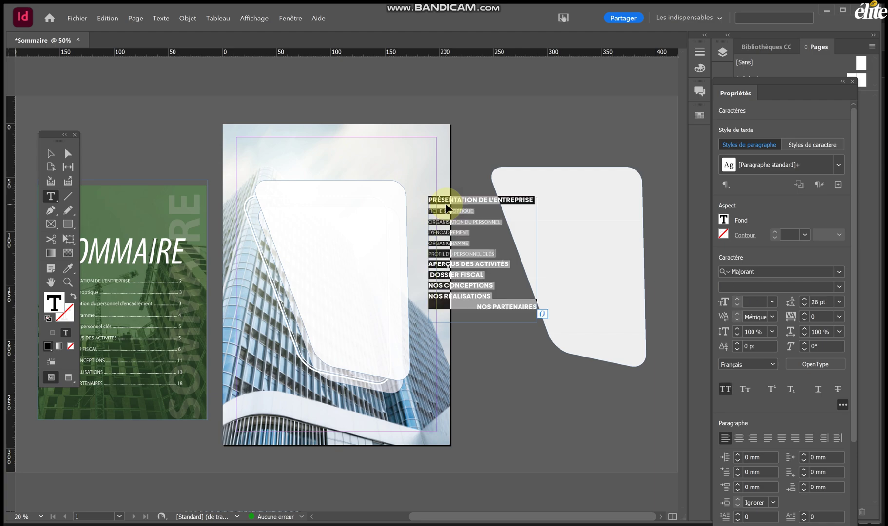
pyautogui.click(556, 184)
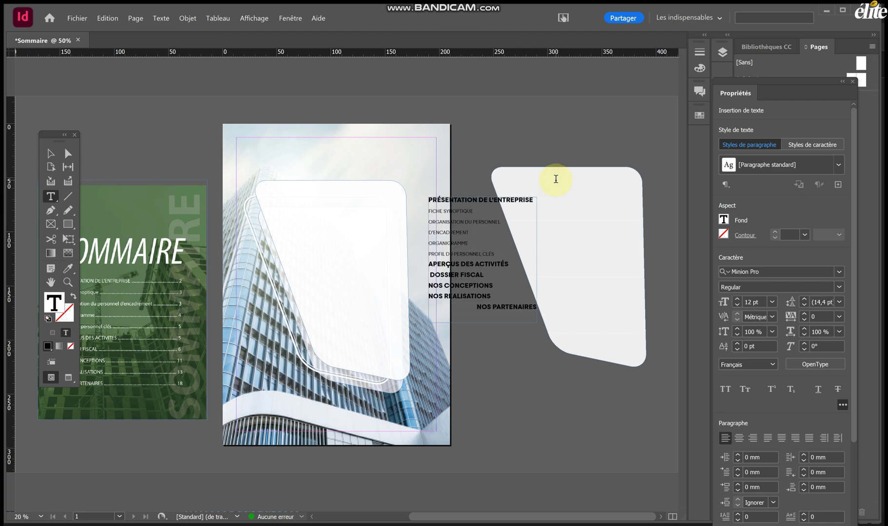
pyautogui.hotkey('ctrl', 'v')
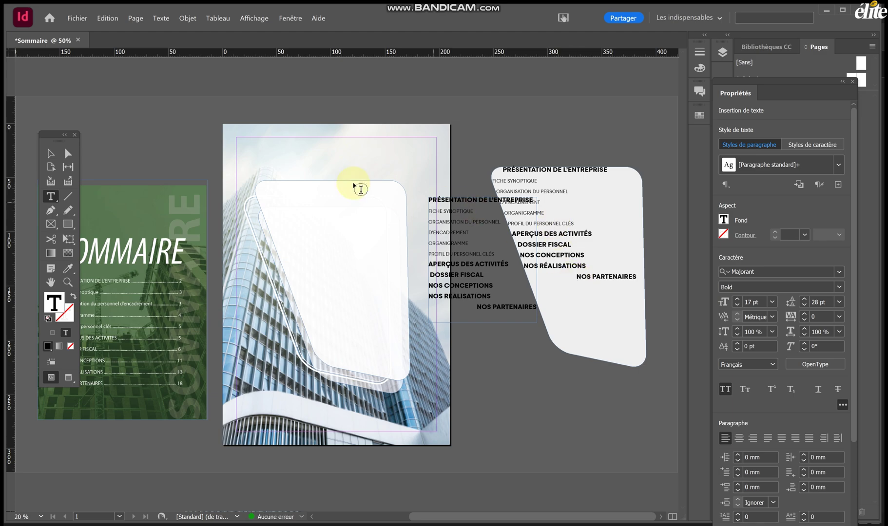
# Delete the original rectangular contents-list frame overlapping the page's right edge.
pyautogui.click(48, 154)
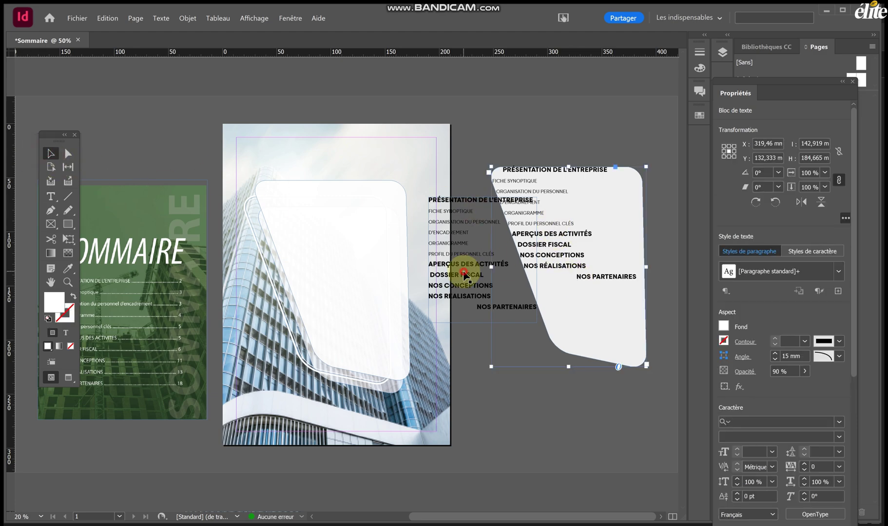
pyautogui.moveTo(466, 272); pyautogui.dragTo(476, 378)
pyautogui.press('Delete')
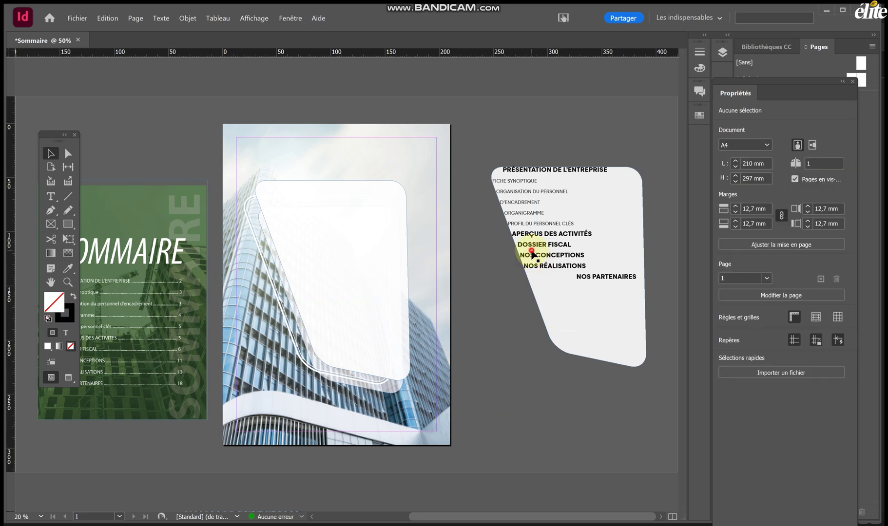
# Remove the leading spaces before Nos partenaires in the slanted text frame so the line follows the slanted edge.
pyautogui.click(536, 254)
pyautogui.hotkey('ctrl', '=')
pyautogui.scroll(-3, 534, 252)
pyautogui.hscroll(3, 535, 252)
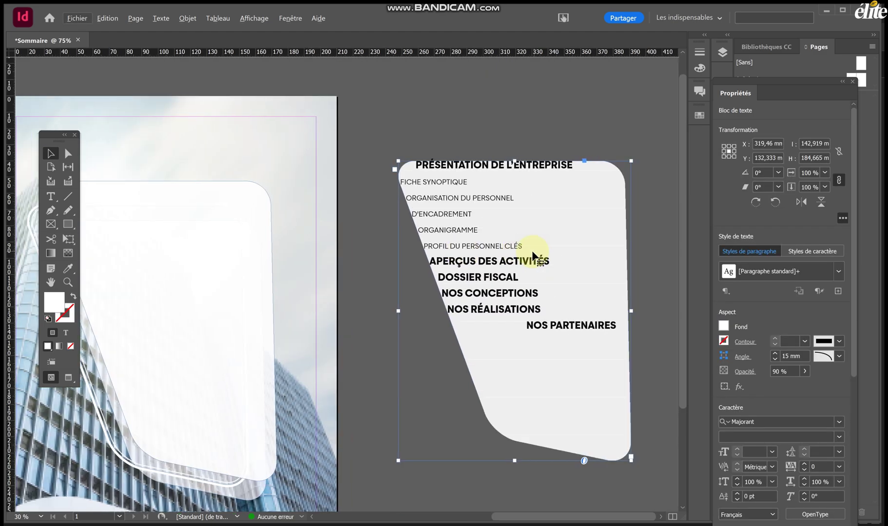
pyautogui.doubleClick(472, 249)
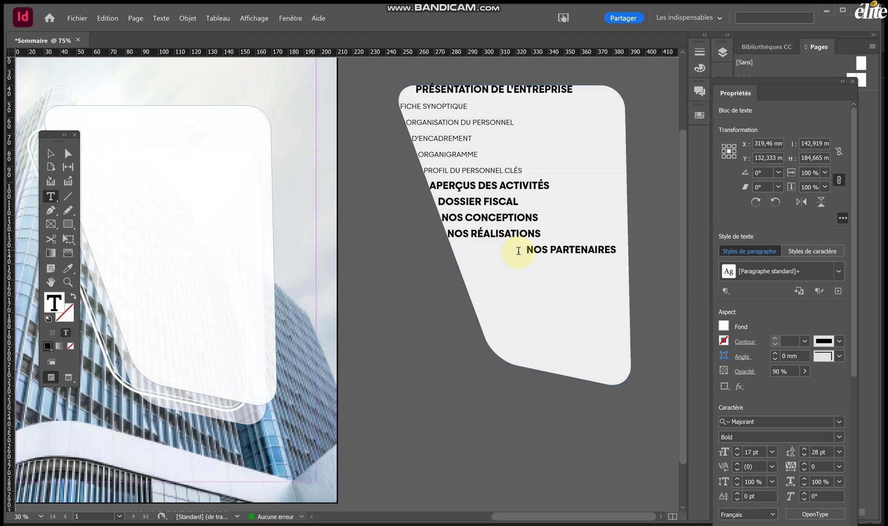
pyautogui.press('BackSpace')
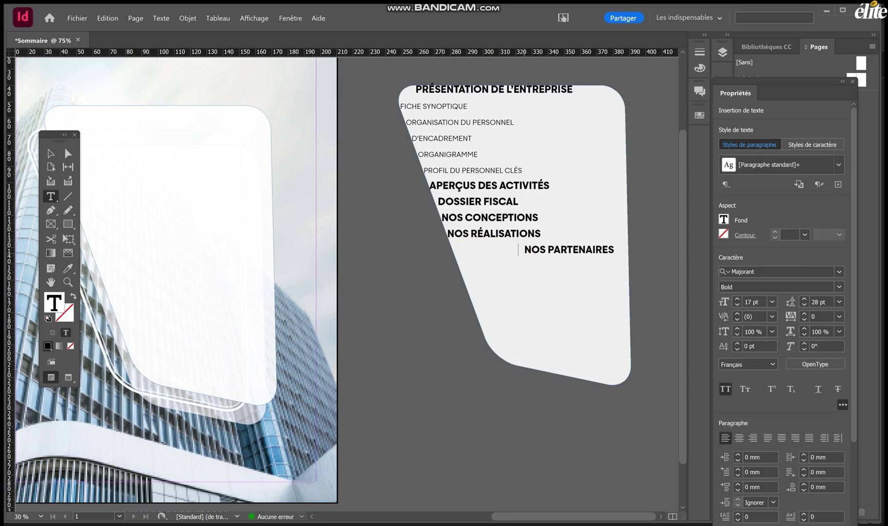
pyautogui.press('BackSpace')
pyautogui.press('BackSpace')
pyautogui.press('BackSpace')
pyautogui.press('BackSpace')
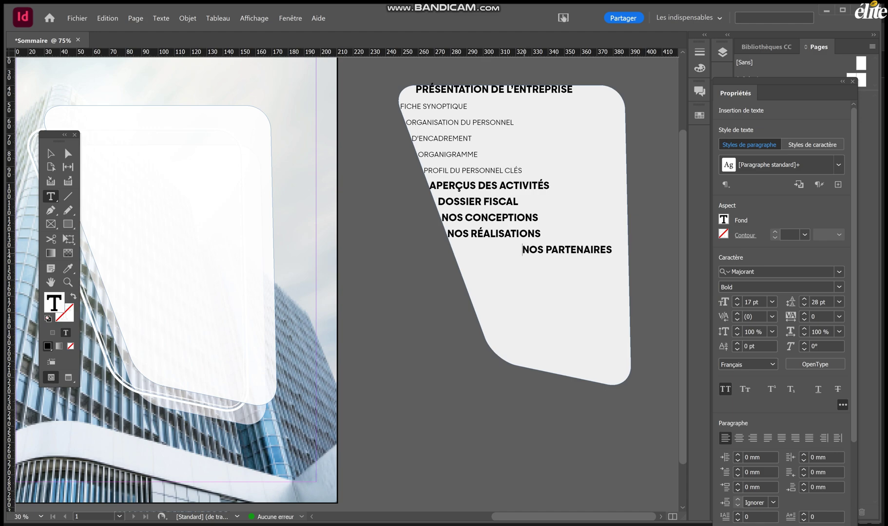
pyautogui.press('BackSpace')
pyautogui.press('BackSpace')
pyautogui.press('BackSpace')
pyautogui.press('BackSpace')
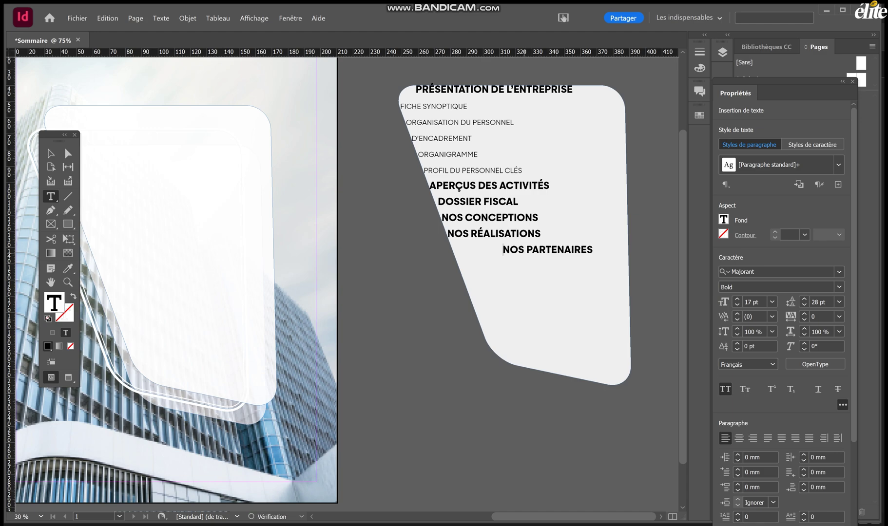
pyautogui.press('BackSpace')
pyautogui.press('BackSpace')
pyautogui.press('BackSpace')
pyautogui.press('BackSpace')
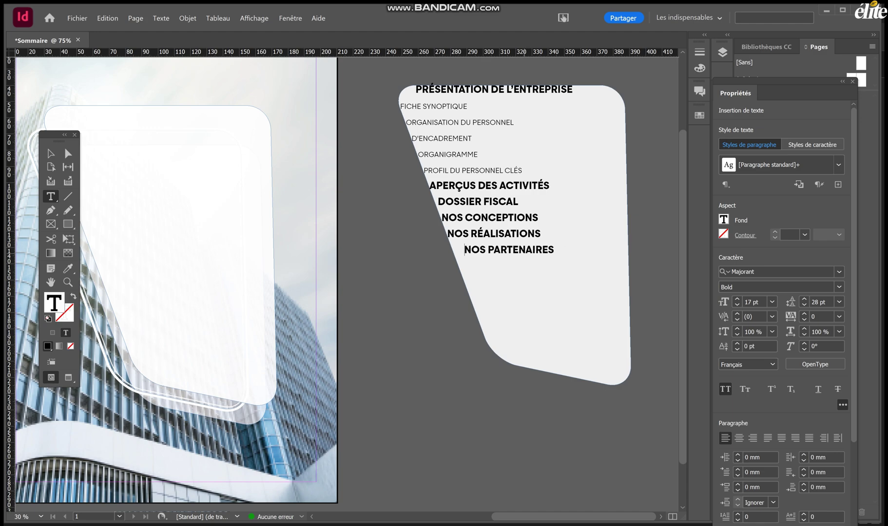
pyautogui.press('BackSpace')
pyautogui.press('BackSpace')
pyautogui.press('BackSpace')
pyautogui.press('BackSpace')
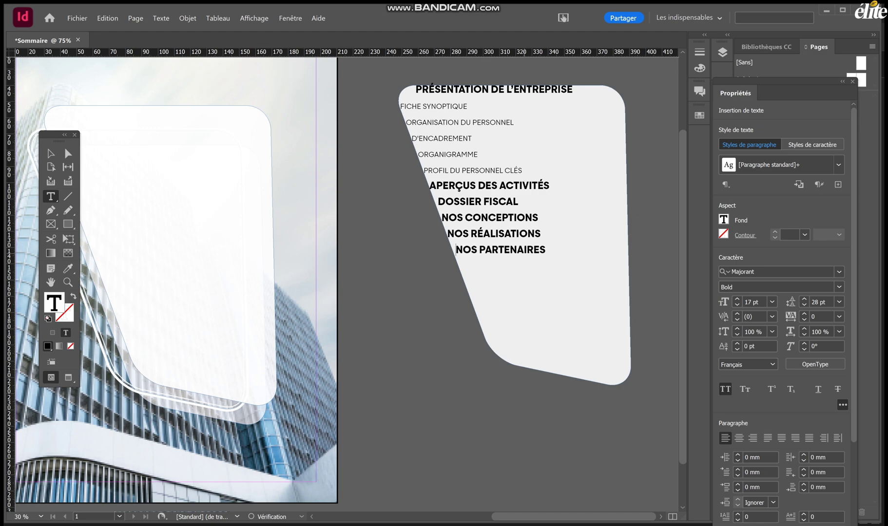
# Insert four blank lines above Présentation de l'entreprise to push the contents list down inside the slanted frame.
pyautogui.click(418, 90)
pyautogui.press('Return')
pyautogui.press('Return')
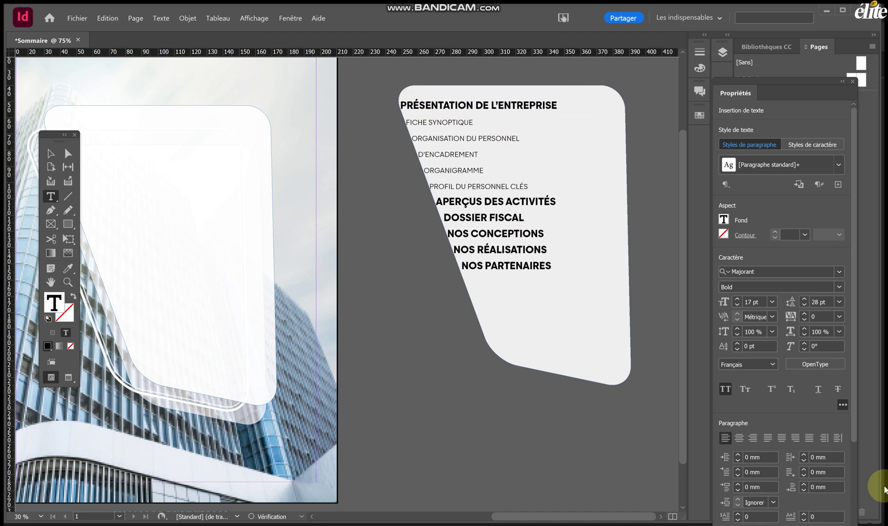
pyautogui.press('Return')
pyautogui.press('Return')
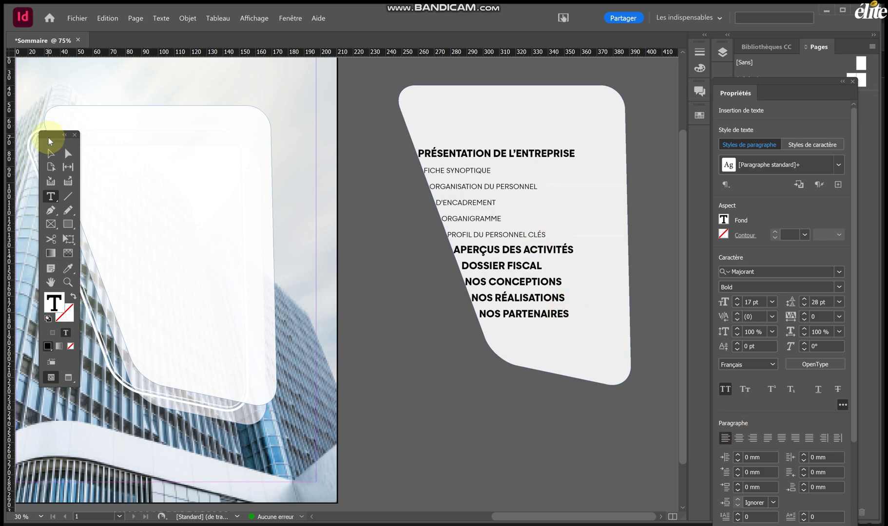
# Set the slanted contents-list frame's fill to [Sans] and deselect the frame.
pyautogui.click(50, 153)
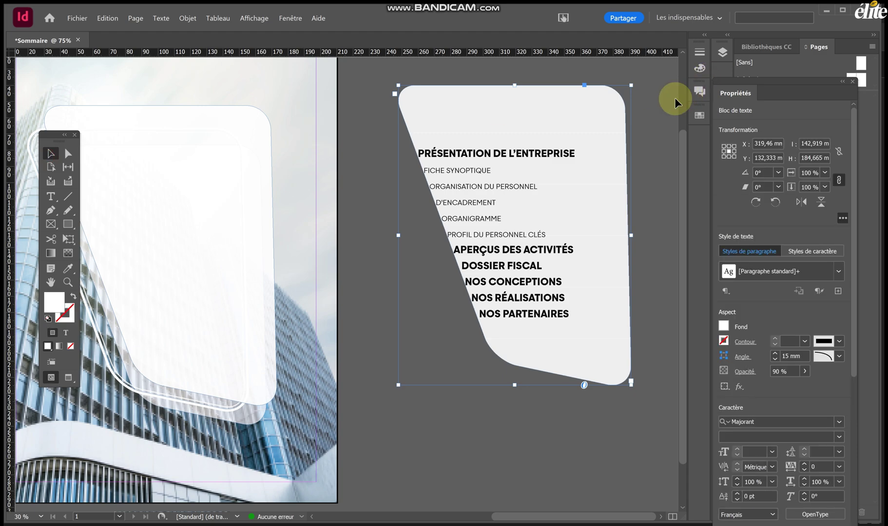
pyautogui.click(723, 325)
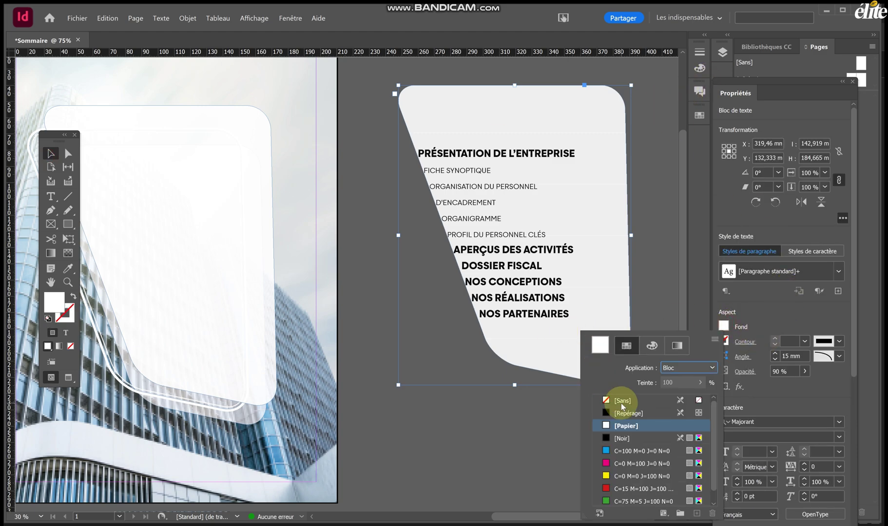
pyautogui.click(621, 402)
pyautogui.scroll(-1, 490, 224)
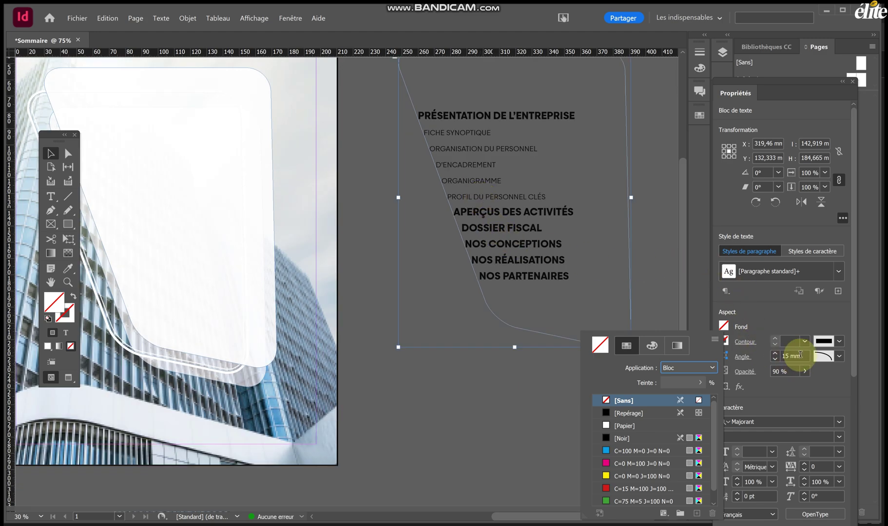
pyautogui.click(775, 346)
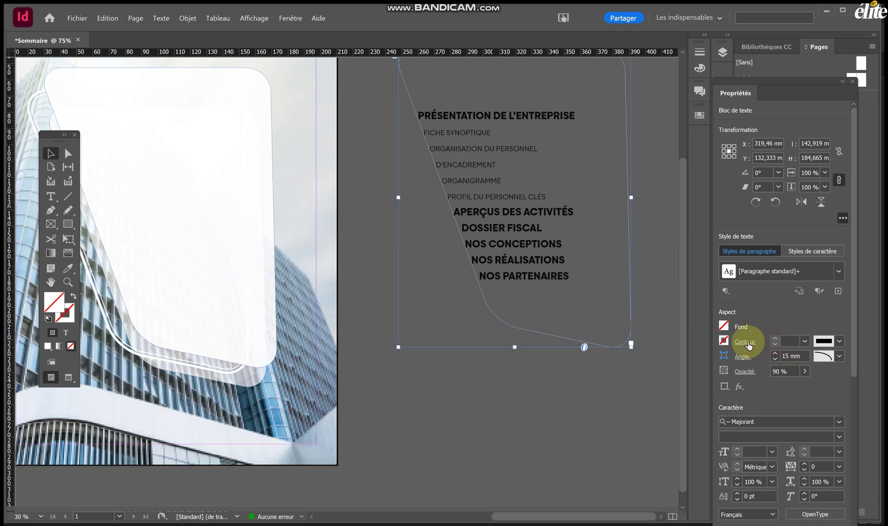
pyautogui.click(723, 342)
pyautogui.scroll(-1, 545, 411)
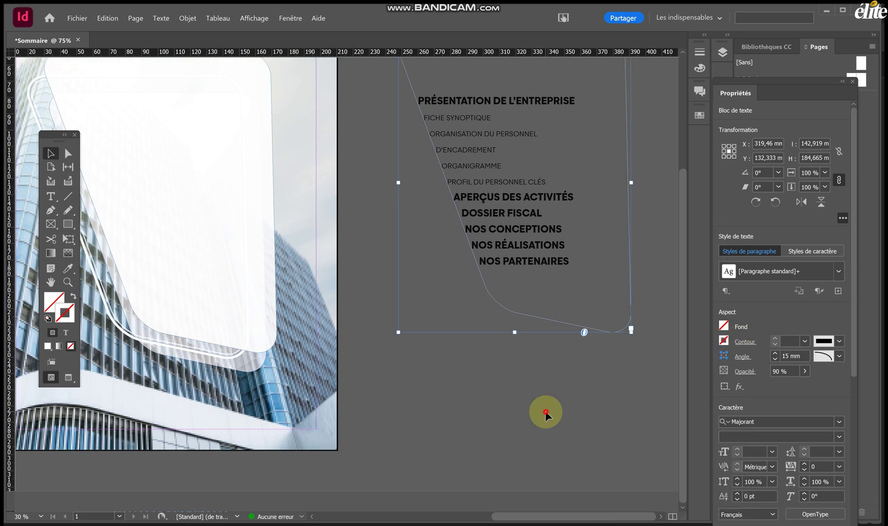
pyautogui.click(544, 411)
pyautogui.hotkey('ctrl', '-')
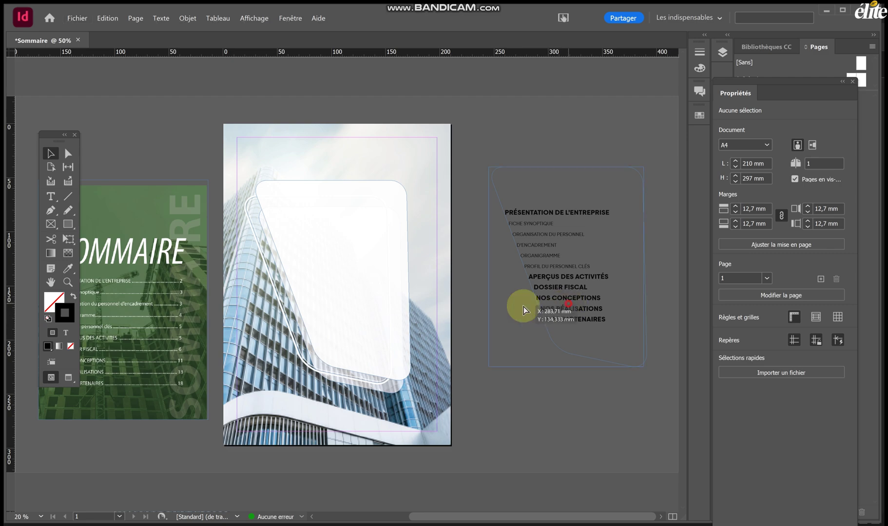
# Move the transparent contents-list frame onto the page, placing its text over the front white shape, at about X 125.84 mm, Y 136.33 mm.
pyautogui.moveTo(524, 310); pyautogui.dragTo(342, 311)
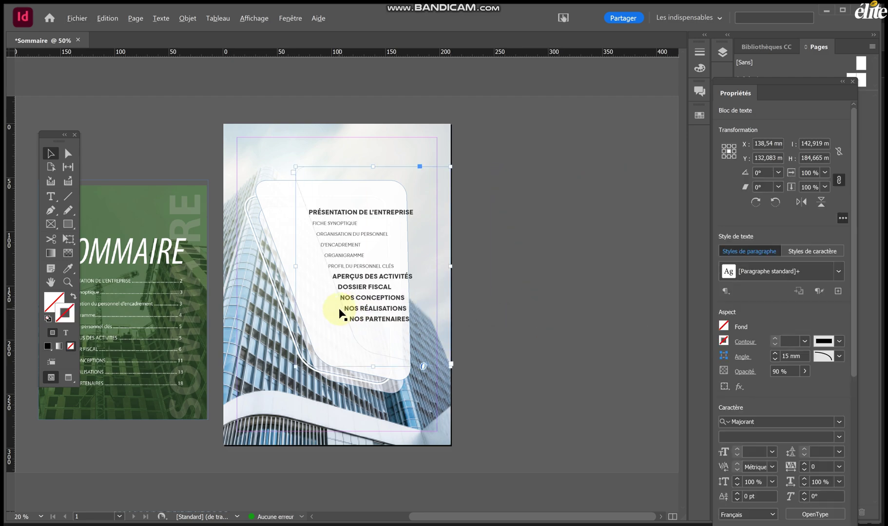
pyautogui.scroll(3, 340, 312)
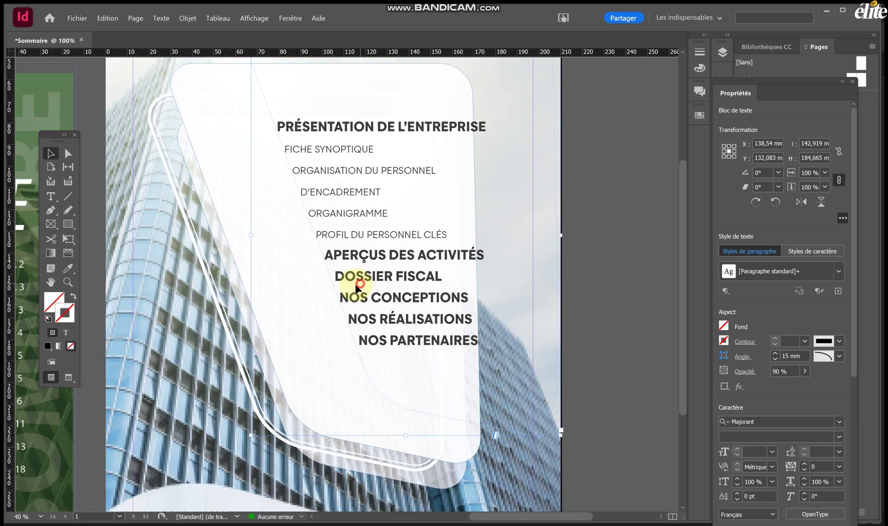
pyautogui.moveTo(357, 286); pyautogui.dragTo(330, 295)
# Try sending the contents-list frame behind all other objects, and bring it back to the front.
pyautogui.rightClick(359, 298)
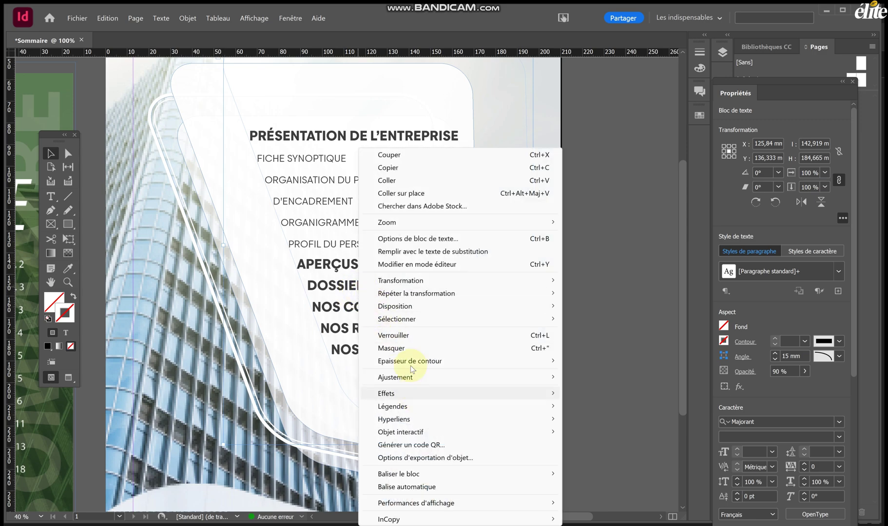
pyautogui.moveTo(470, 306)
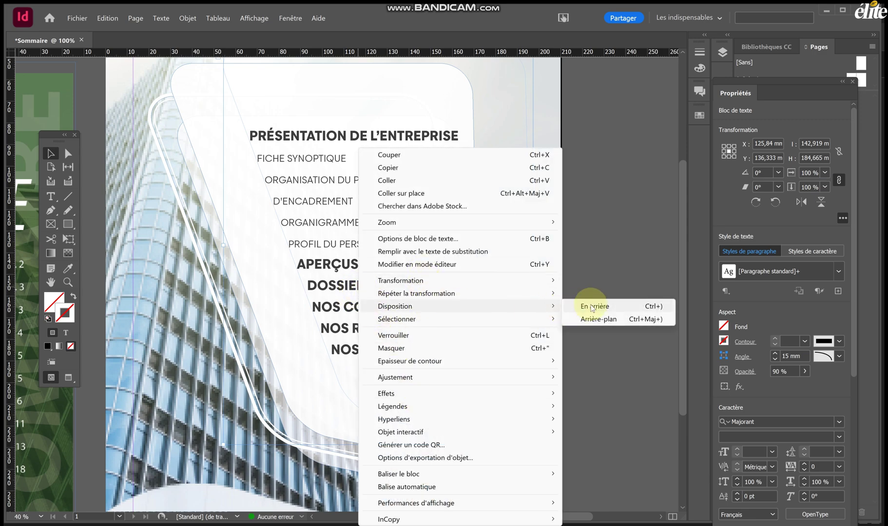
pyautogui.click(594, 321)
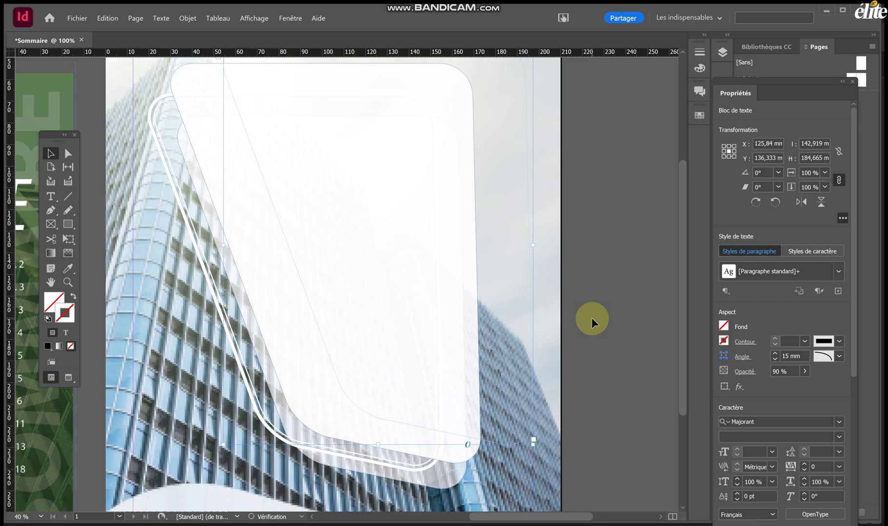
pyautogui.rightClick(527, 285)
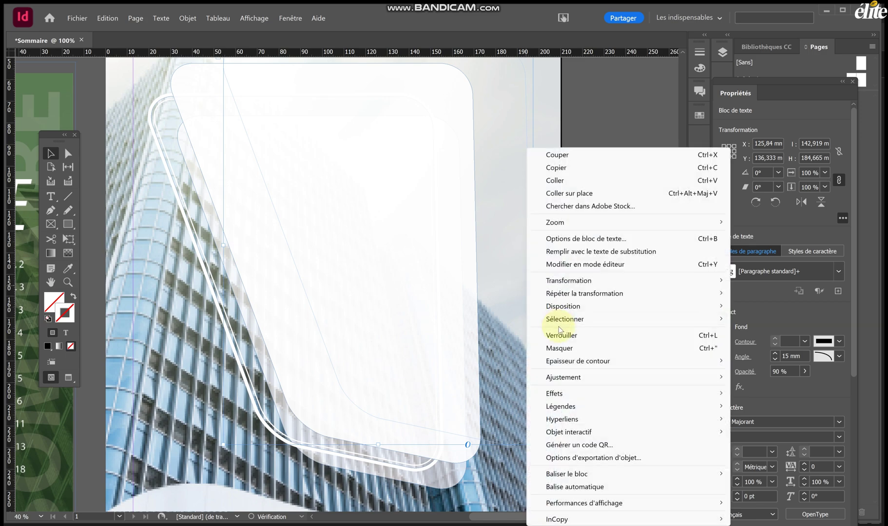
pyautogui.moveTo(564, 311)
pyautogui.click(755, 308)
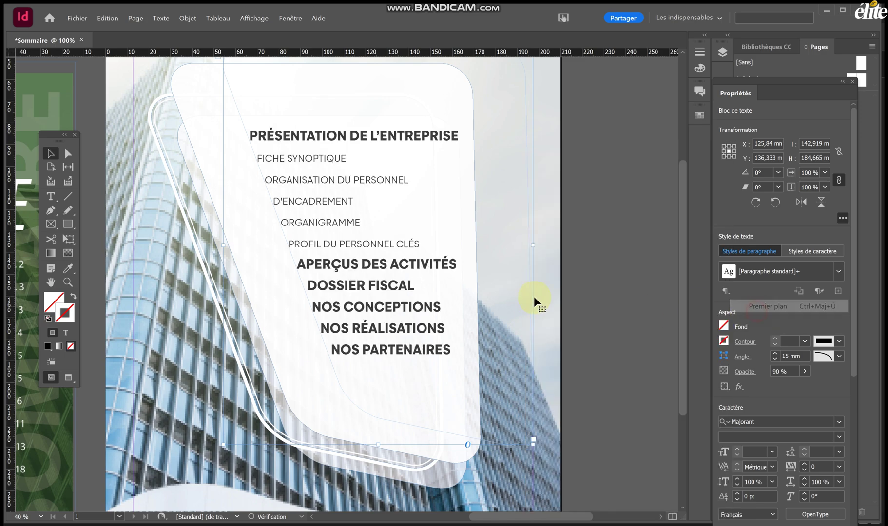
# Set the contents-list frame's opacity to 100 %.
pyautogui.scroll(1, 351, 253)
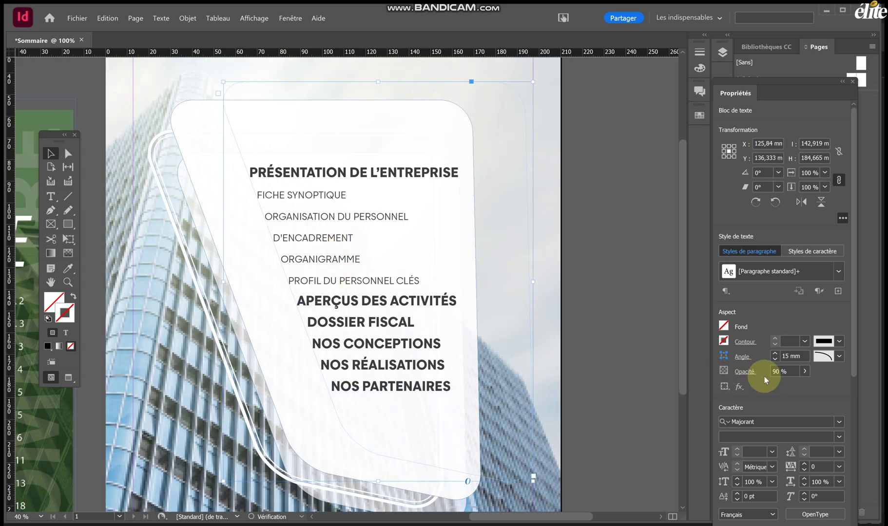
pyautogui.click(804, 372)
pyautogui.moveTo(776, 385); pyautogui.dragTo(842, 386)
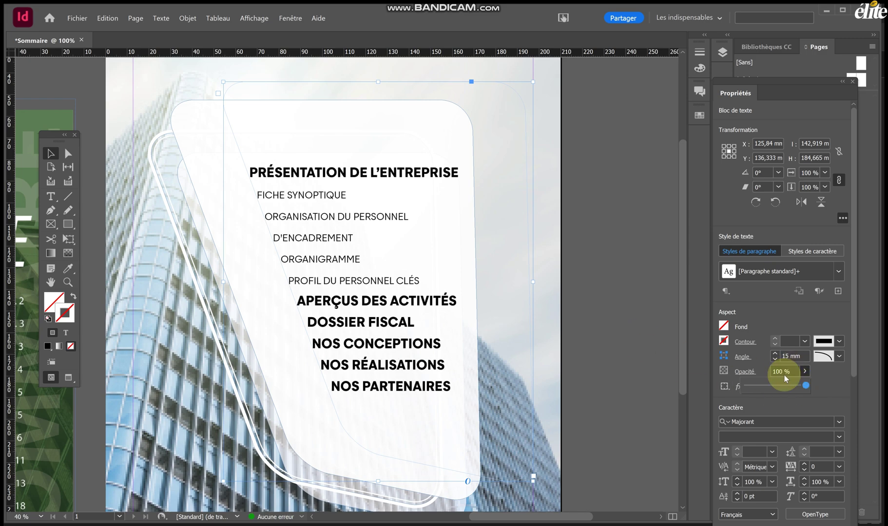
pyautogui.doubleClick(375, 288)
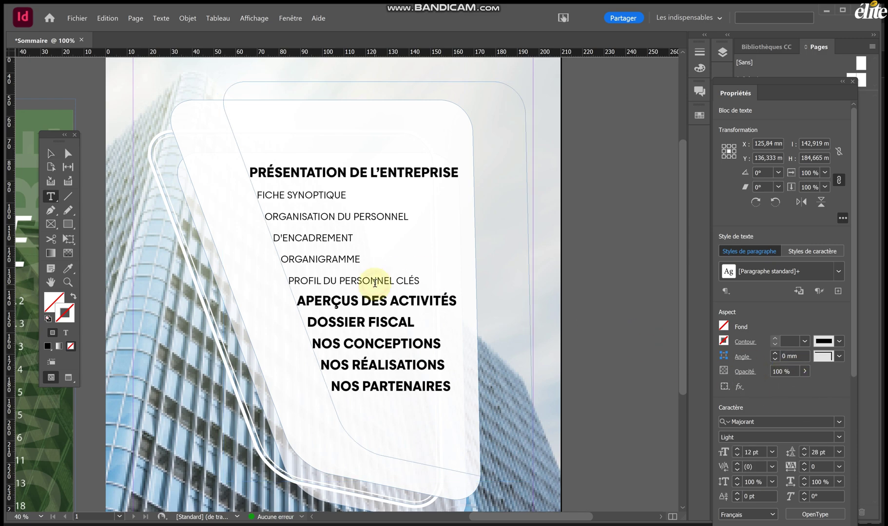
pyautogui.hotkey('ctrl', 'a')
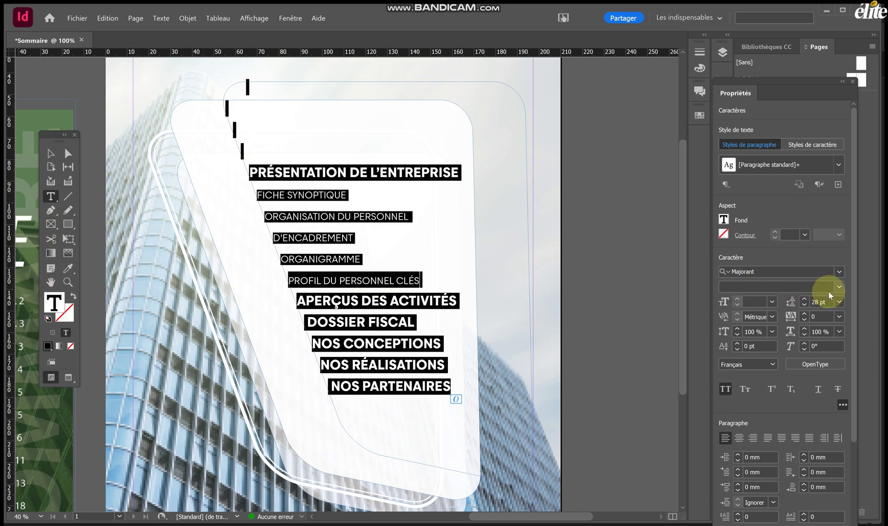
pyautogui.click(723, 221)
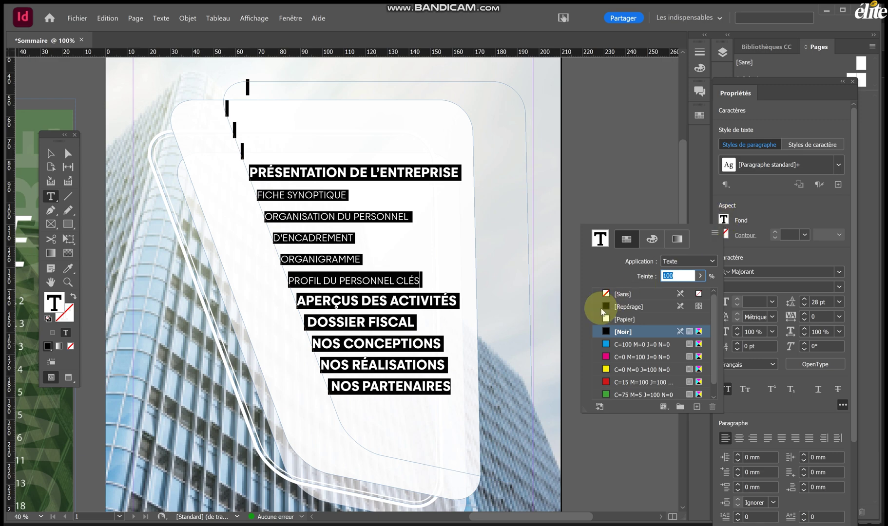
pyautogui.click(652, 240)
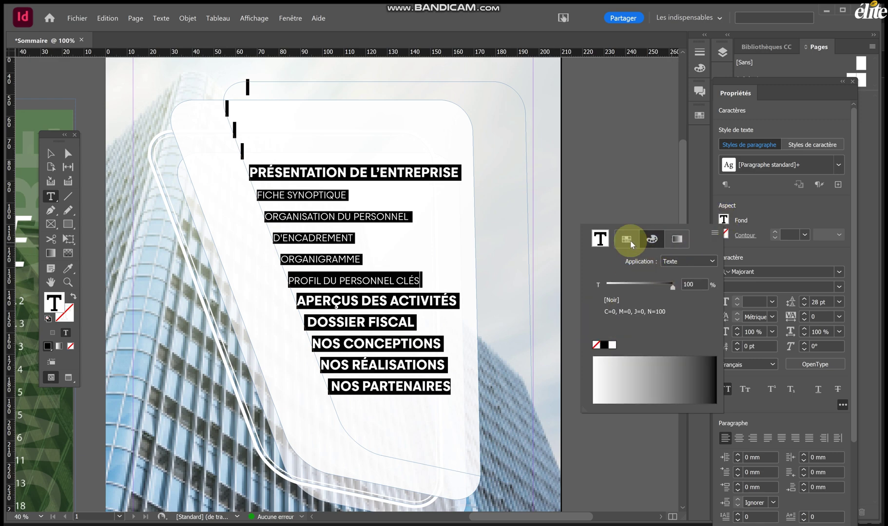
pyautogui.click(630, 241)
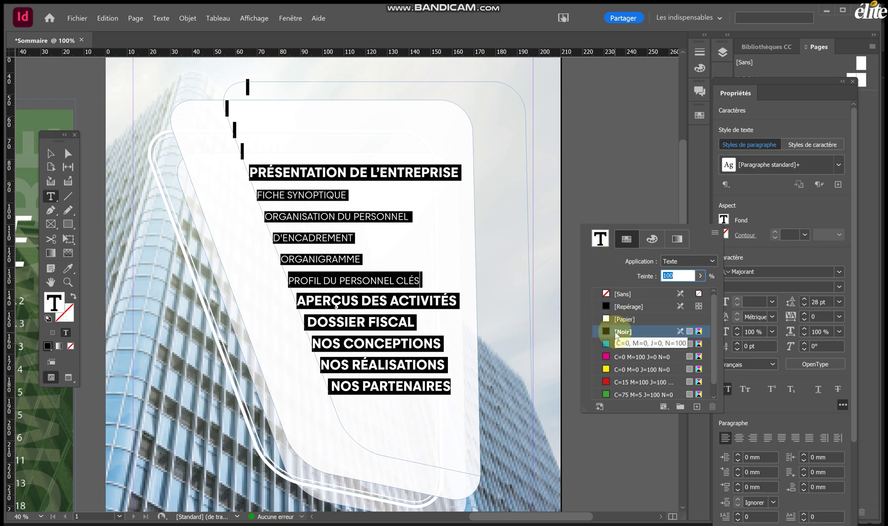
pyautogui.doubleClick(56, 304)
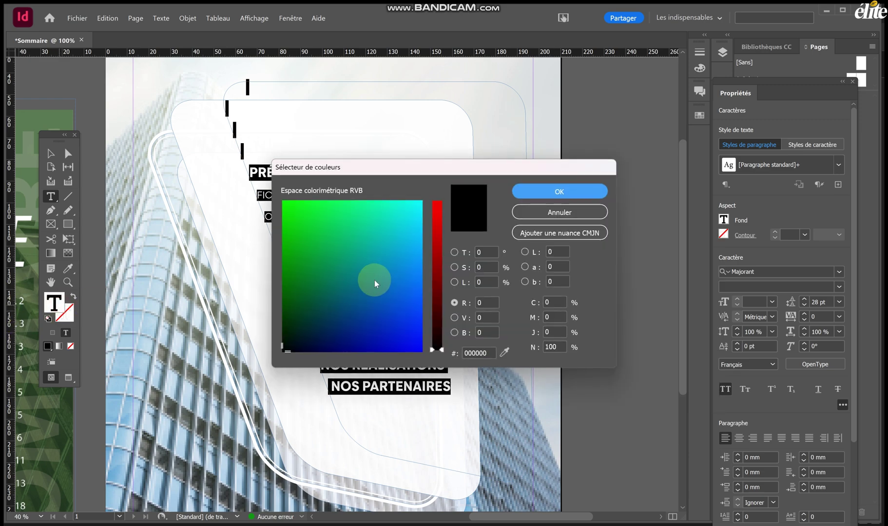
pyautogui.moveTo(285, 347); pyautogui.dragTo(259, 357)
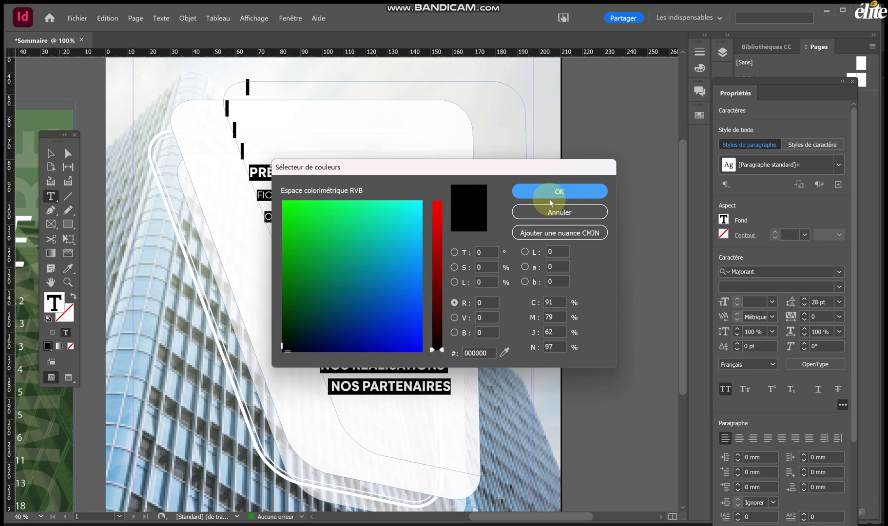
pyautogui.click(567, 209)
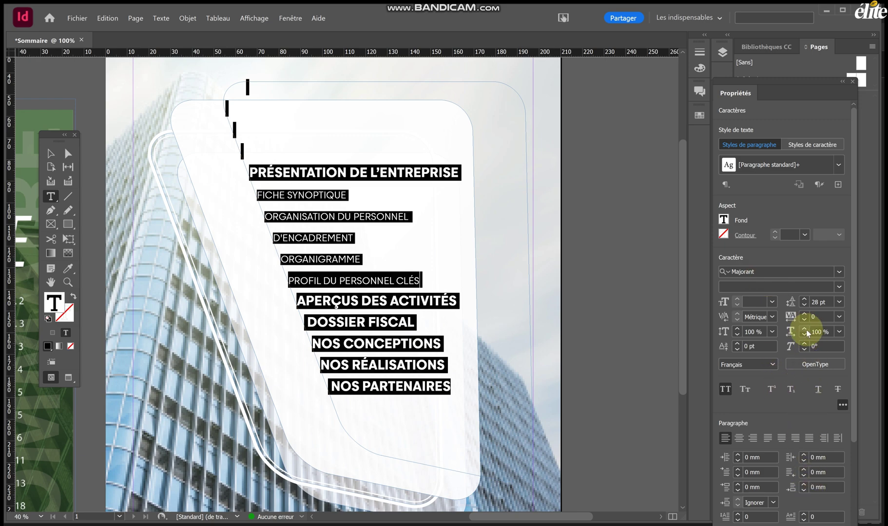
pyautogui.scroll(-5, 804, 341)
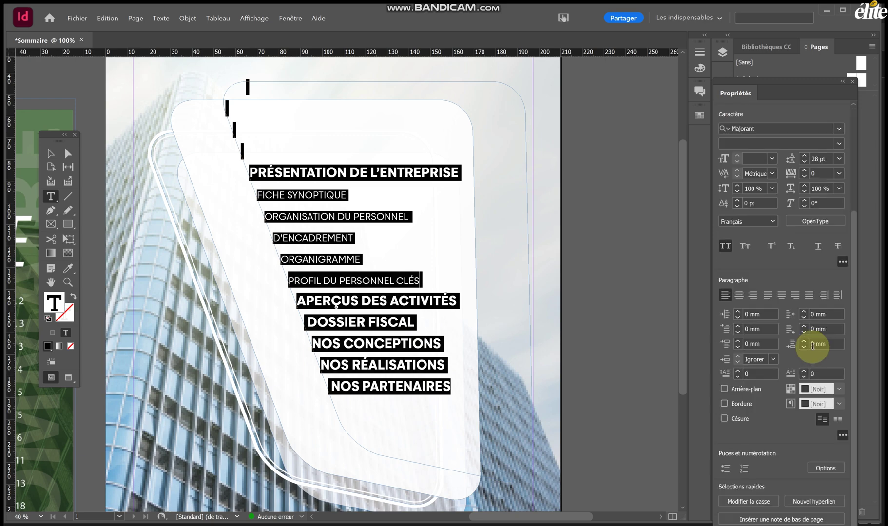
# Select all the contents-list text and review its character and paragraph settings.
pyautogui.scroll(5, 726, 255)
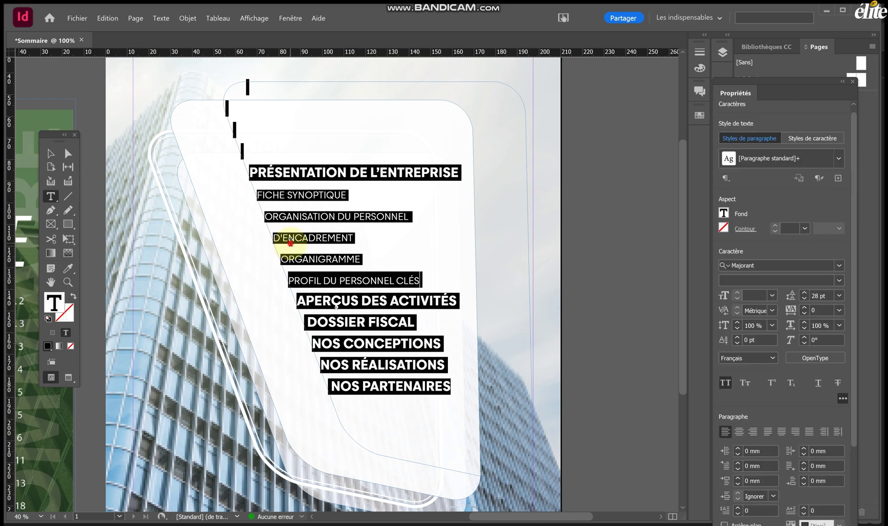
pyautogui.hotkey('ctrl', 'a')
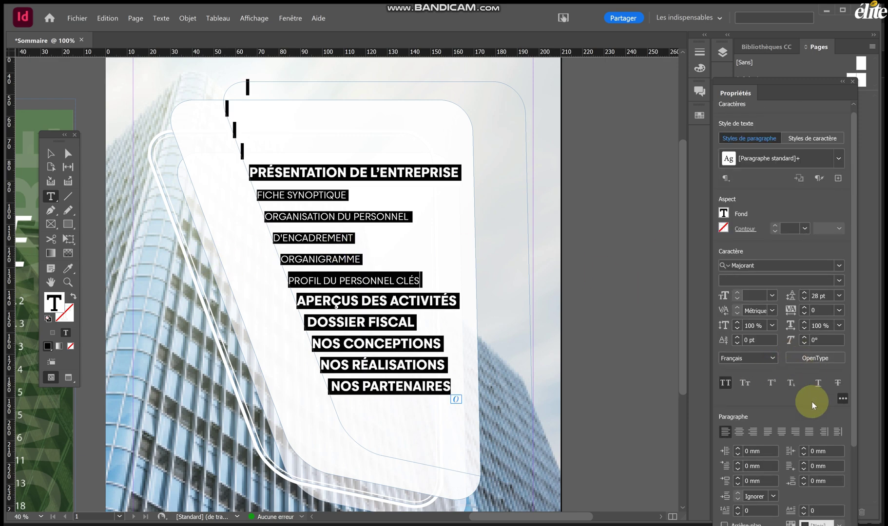
pyautogui.scroll(-3, 858, 478)
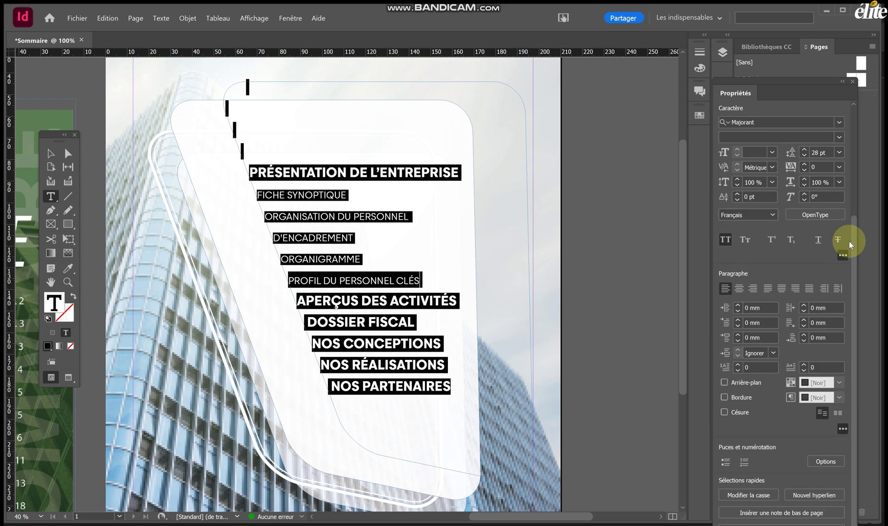
pyautogui.click(851, 191)
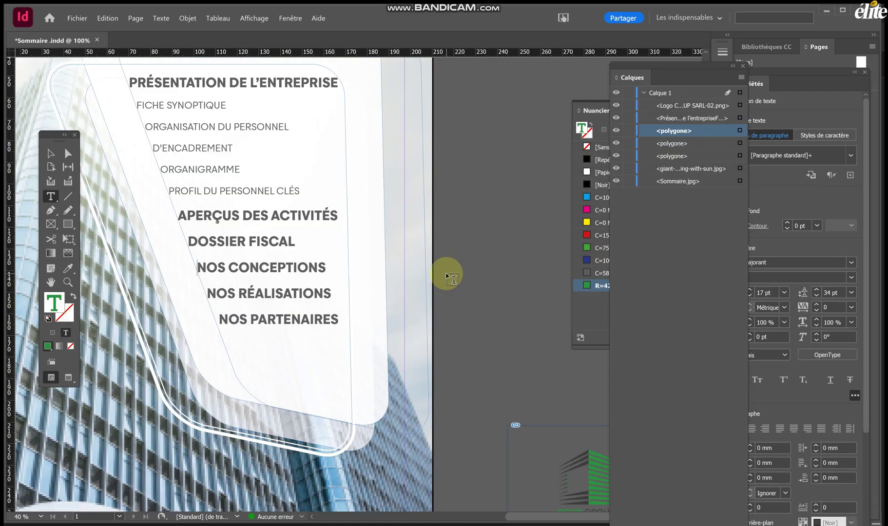
pyautogui.click(117, 525)
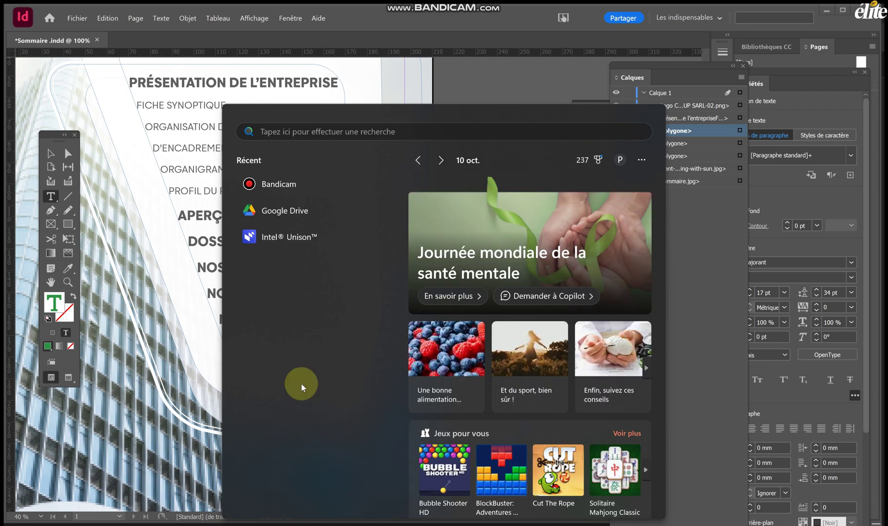
pyautogui.click(491, 99)
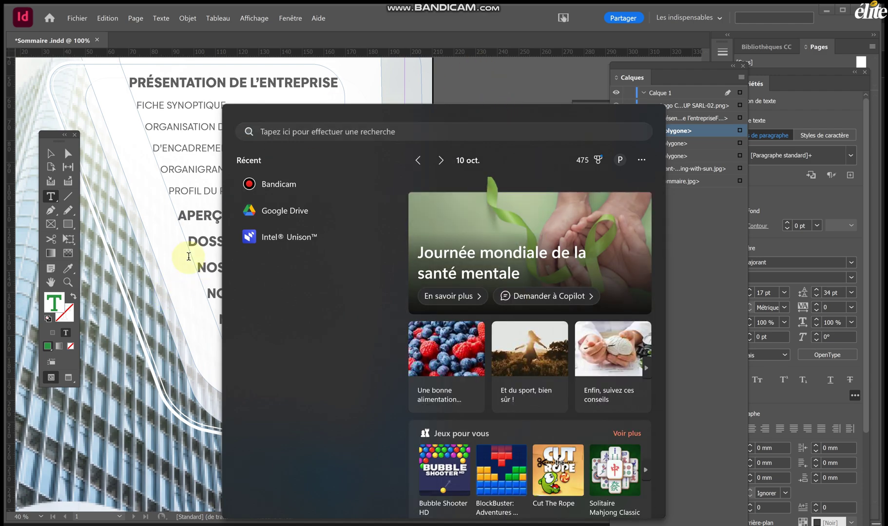
pyautogui.click(197, 241)
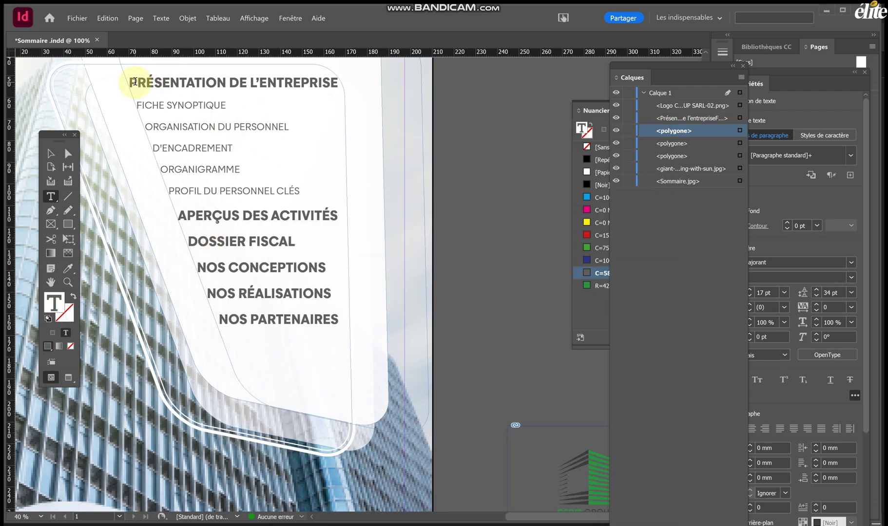
# Move the contents-list frame inward over the front white shape, to about X 151.13 mm, Y 137.13 mm.
pyautogui.moveTo(134, 80); pyautogui.dragTo(299, 252)
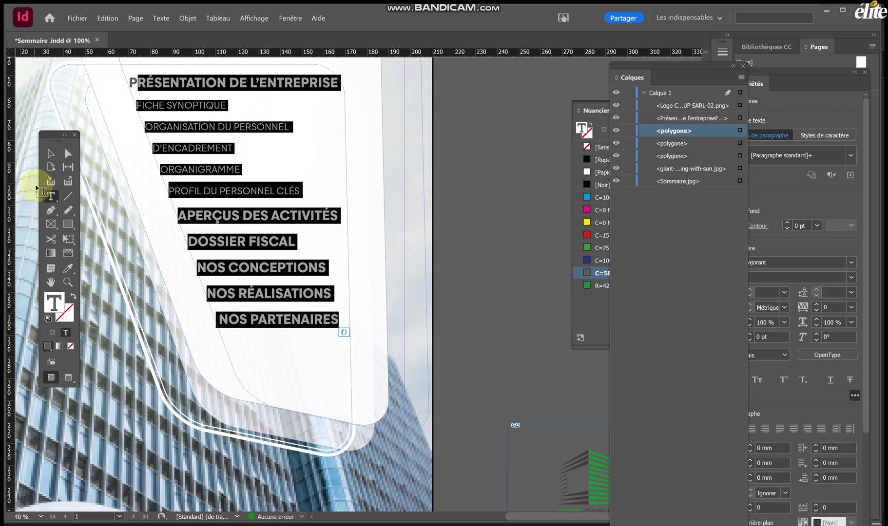
pyautogui.click(50, 154)
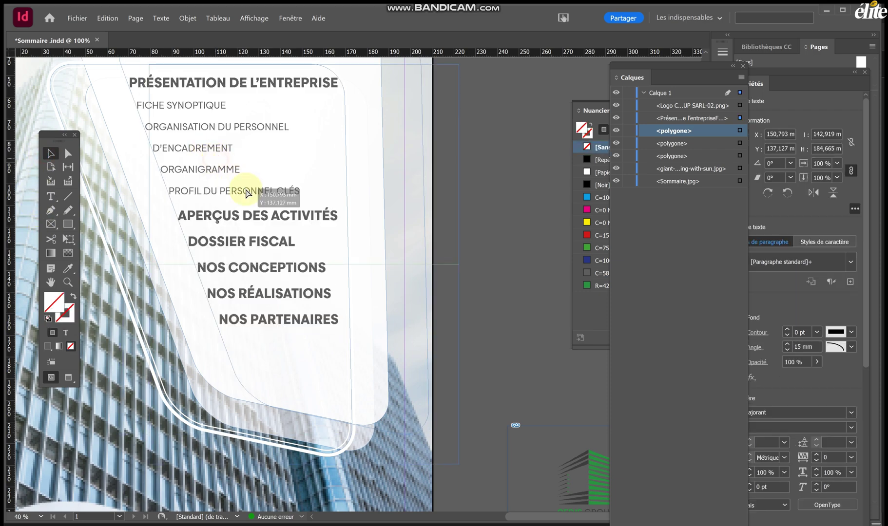
pyautogui.moveTo(231, 168); pyautogui.dragTo(262, 198)
# Insert the heading SOMMAIRE above PRÉSENTATION DE L'ENTREPRISE in the contents list, separated from it by a blank line.
pyautogui.doubleClick(276, 245)
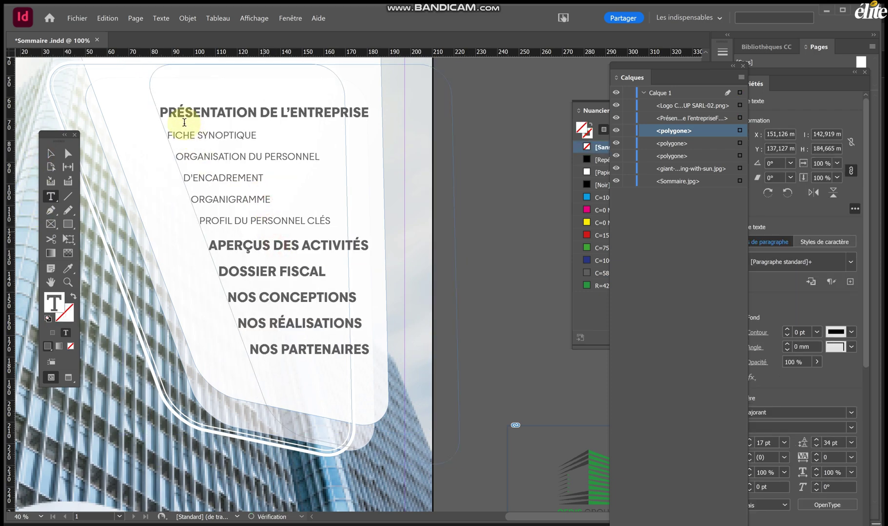
pyautogui.moveTo(158, 108); pyautogui.dragTo(369, 352)
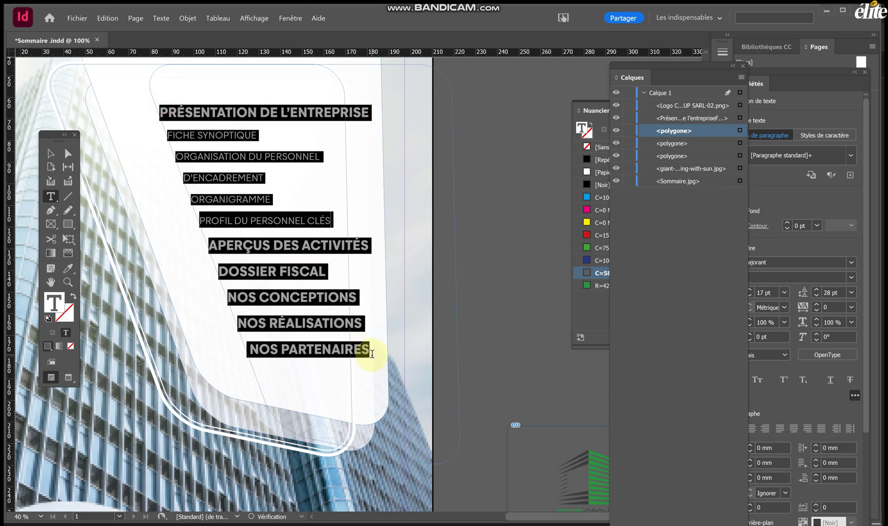
pyautogui.click(589, 111)
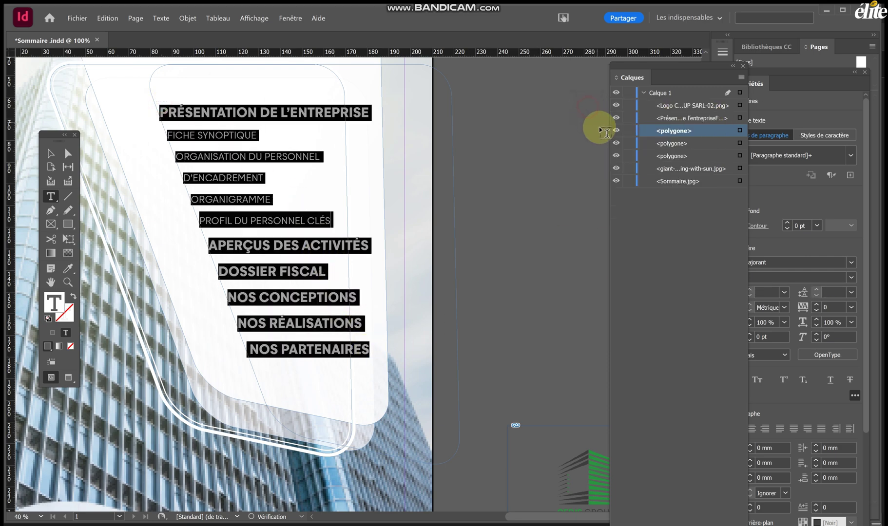
pyautogui.click(226, 158)
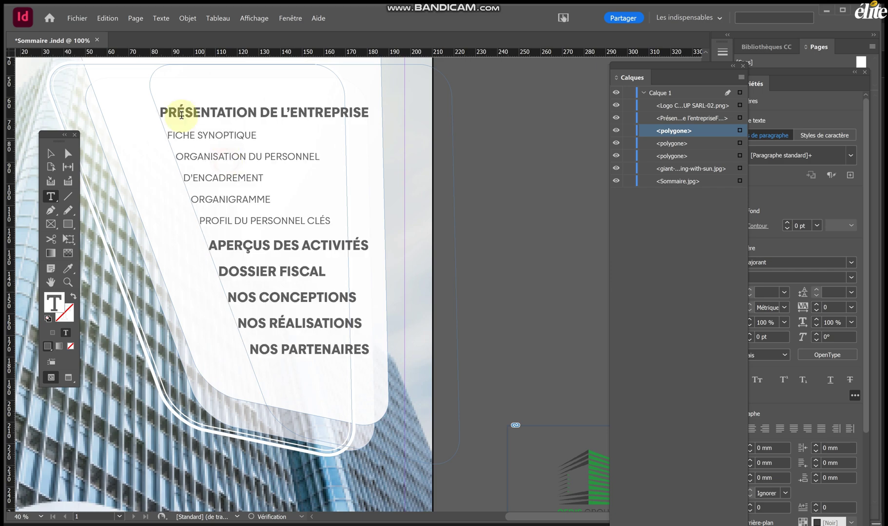
pyautogui.click(163, 108)
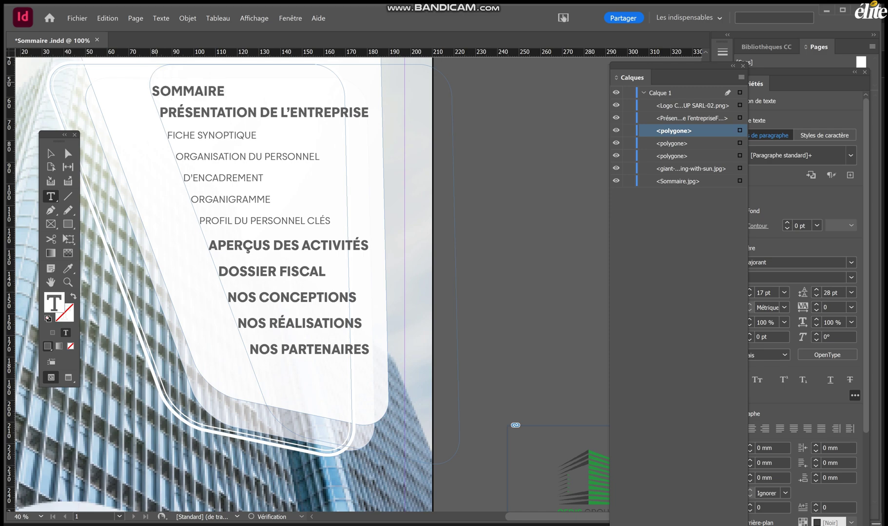
pyautogui.press('Return')
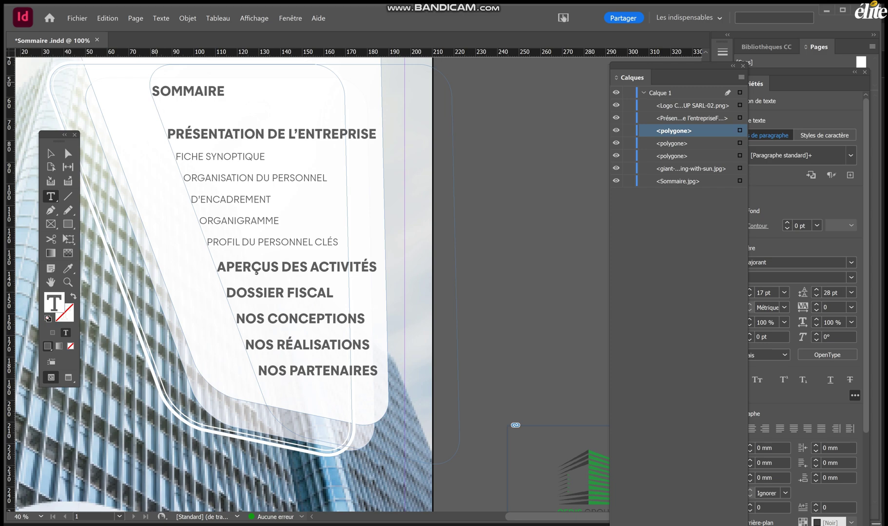
# Set the SOMMAIRE heading to the Majorant Light style at 13 pt.
pyautogui.moveTo(229, 92); pyautogui.dragTo(144, 93)
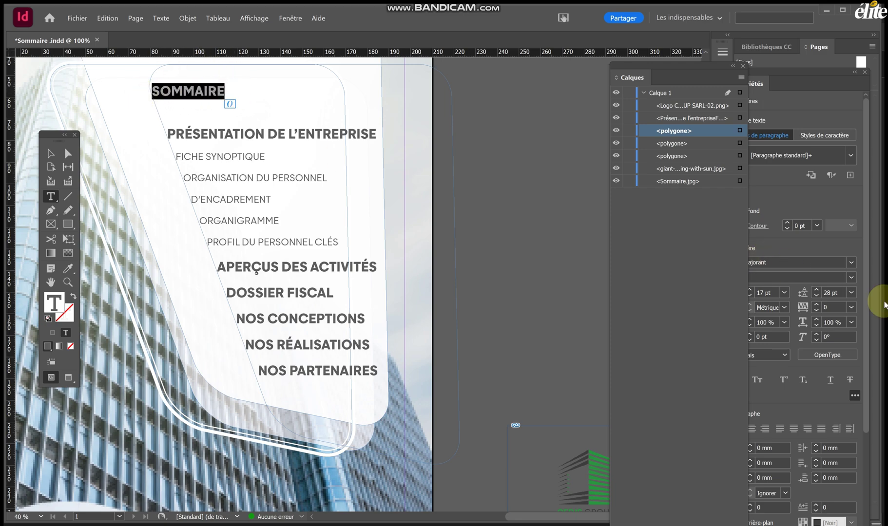
pyautogui.click(851, 277)
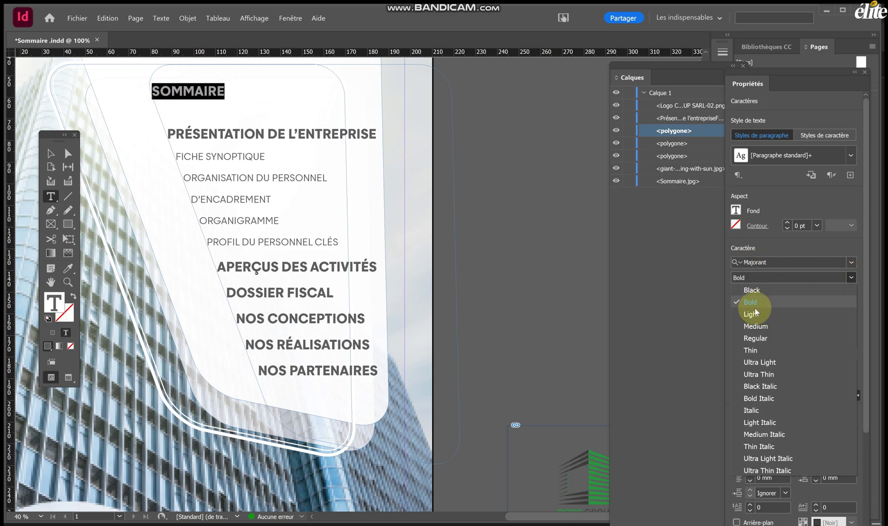
pyautogui.click(755, 314)
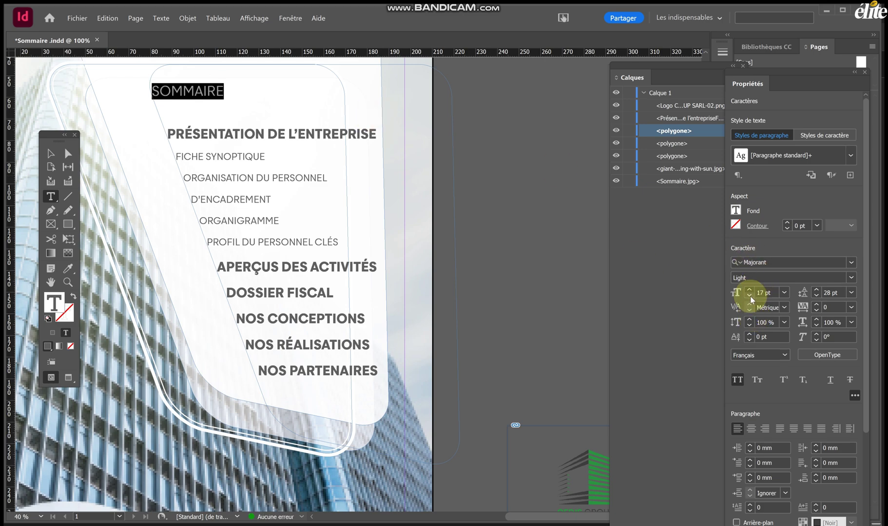
pyautogui.click(749, 295)
pyautogui.click(750, 296)
pyautogui.click(750, 295)
pyautogui.click(750, 295)
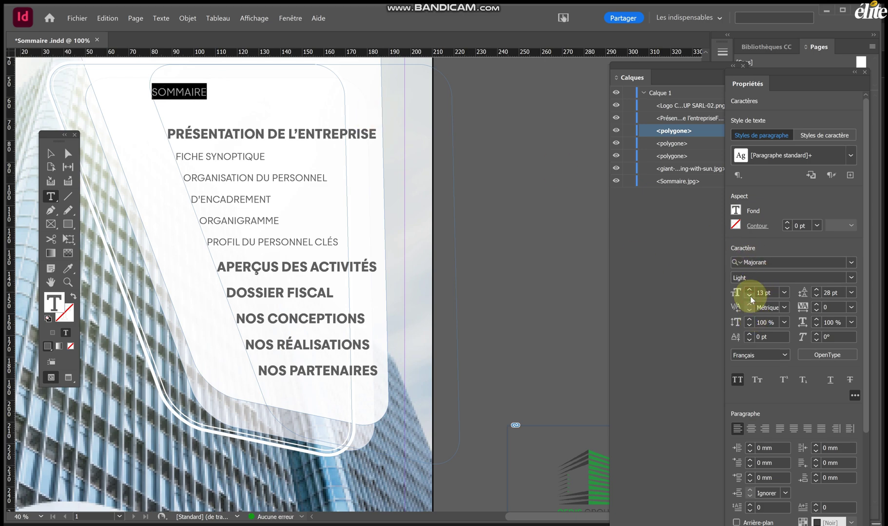
# Colour the SOMMAIRE heading with the document's green R=42 swatch and leave text editing.
pyautogui.click(736, 210)
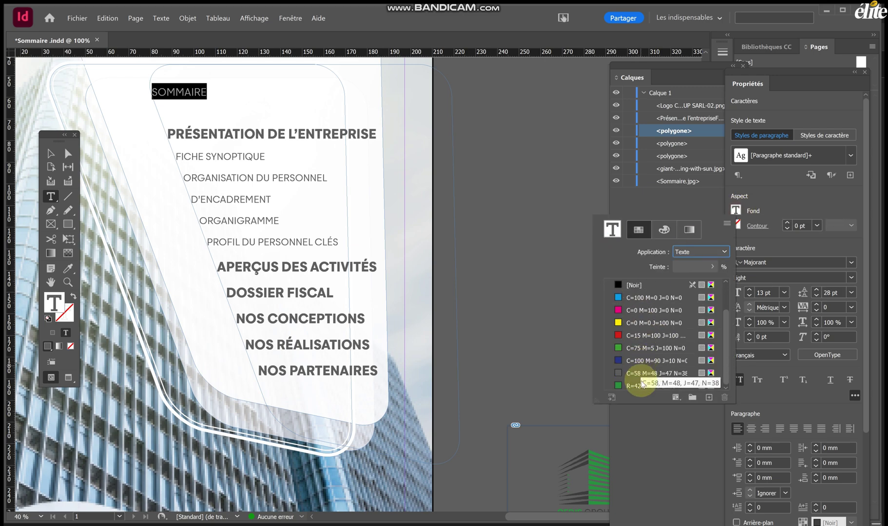
pyautogui.click(639, 374)
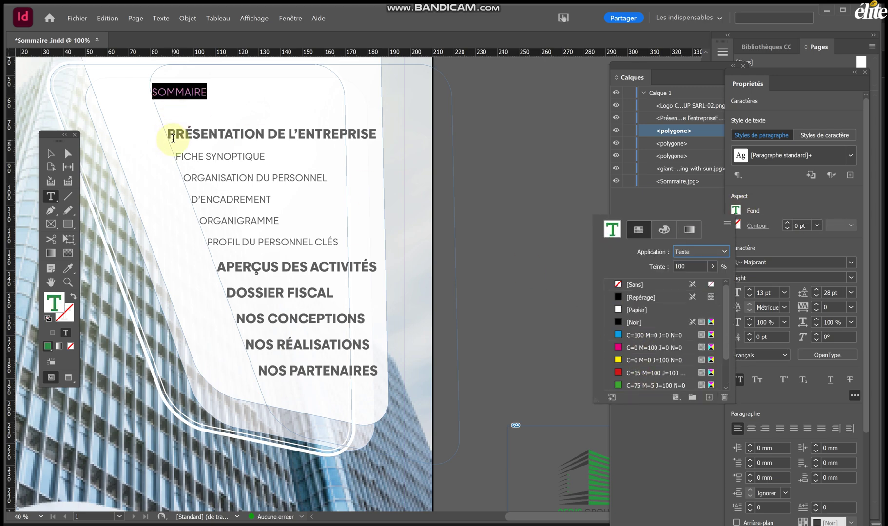
pyautogui.click(51, 153)
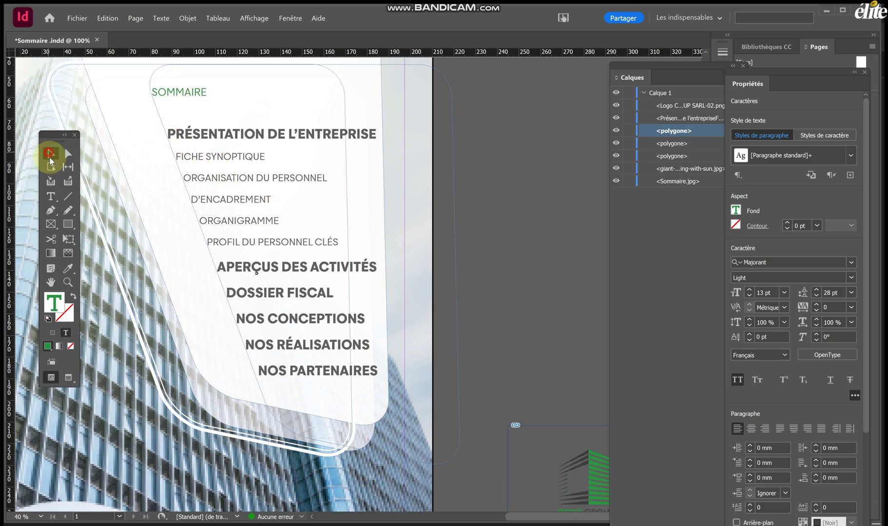
# Reposition the contents-list frame over the front white shape, at about X 138.54 mm, Y 126.33 mm.
pyautogui.click(222, 158)
pyautogui.moveTo(224, 174); pyautogui.dragTo(226, 195)
pyautogui.scroll(5, 229, 210)
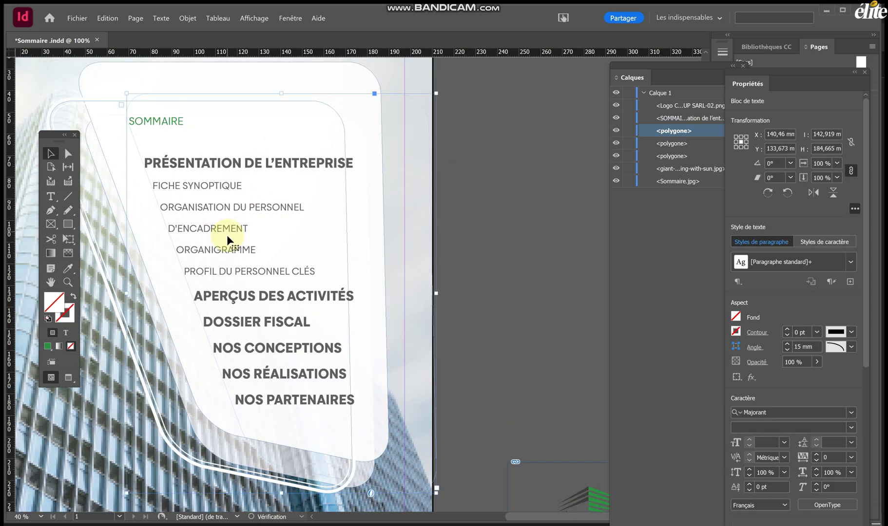
pyautogui.hscroll(-3, 261, 281)
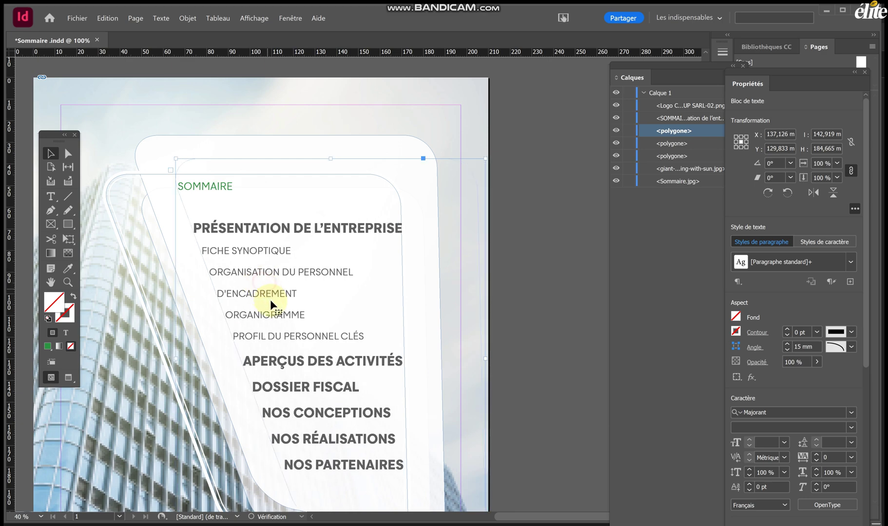
pyautogui.hotkey('shift', 'Up')
pyautogui.scroll(-4, 270, 299)
pyautogui.press('Down')
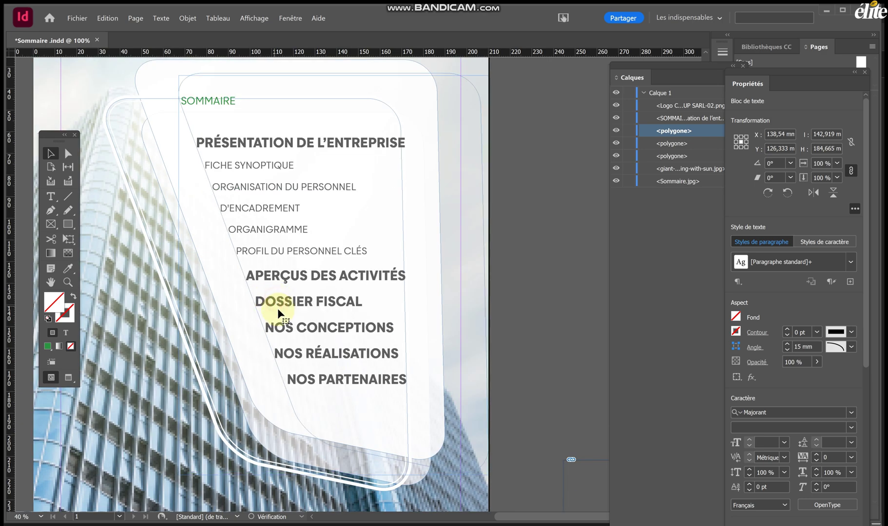
# Move the green SOMMAIRE reference page slightly up on the pasteboard and review how its entries are numbered.
pyautogui.scroll(-1, 277, 308)
pyautogui.scroll(-1, 279, 311)
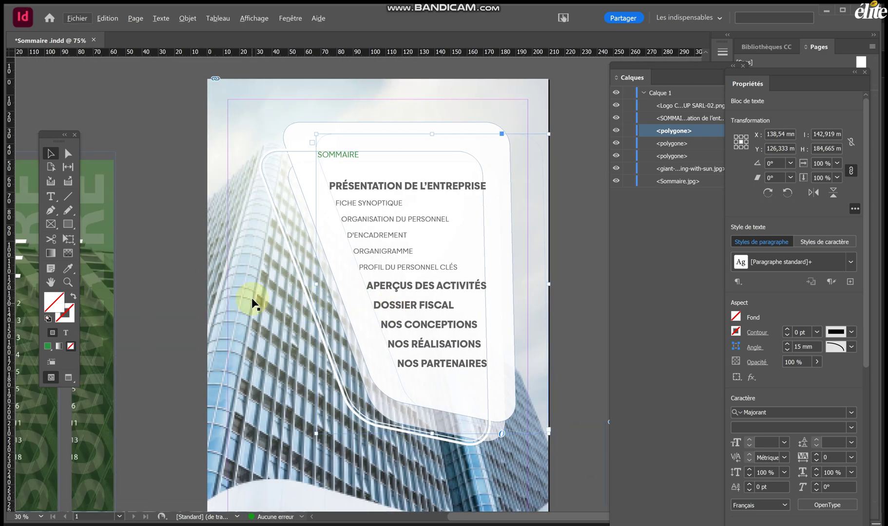
pyautogui.hscroll(-5, 253, 302)
pyautogui.hscroll(1, 336, 298)
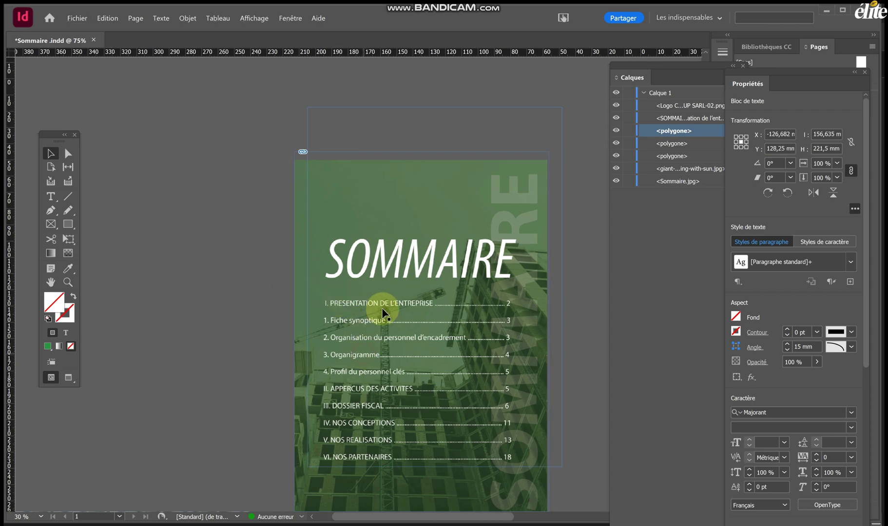
pyautogui.moveTo(352, 305); pyautogui.dragTo(368, 259)
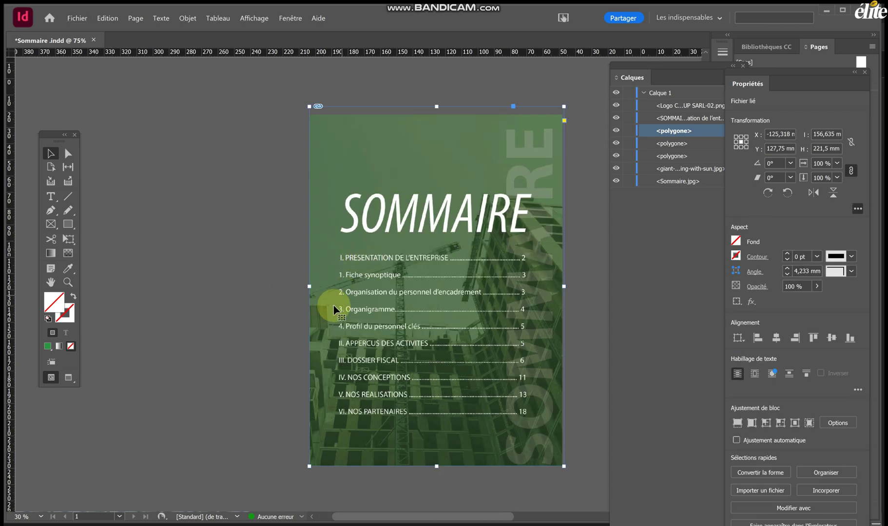
pyautogui.hscroll(3, 337, 307)
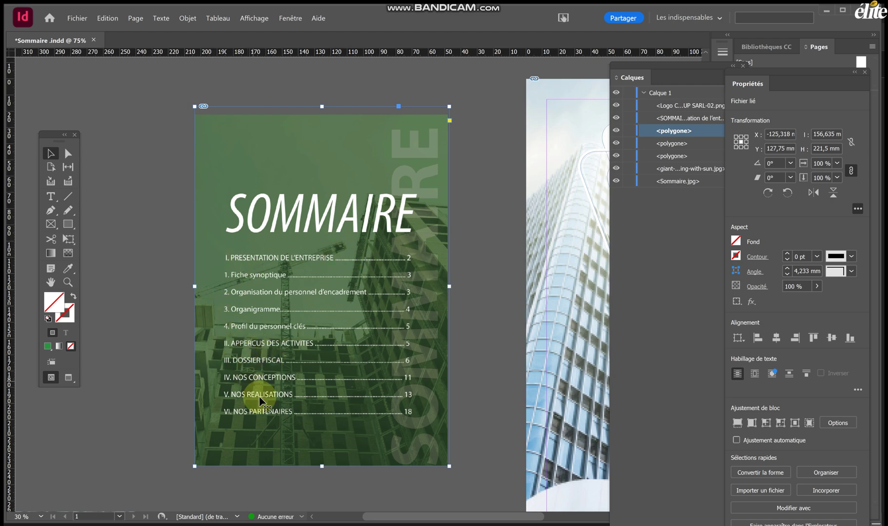
pyautogui.hscroll(2, 253, 410)
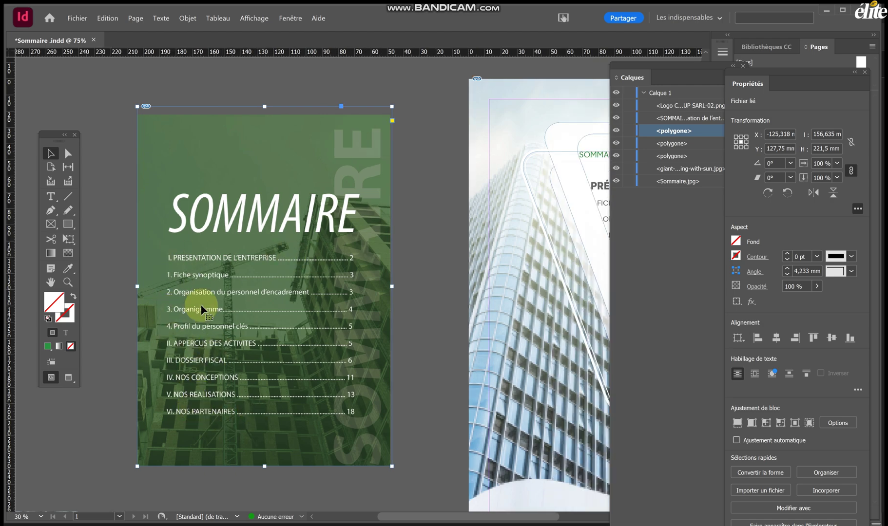
pyautogui.hscroll(3, 308, 258)
pyautogui.hscroll(3, 308, 259)
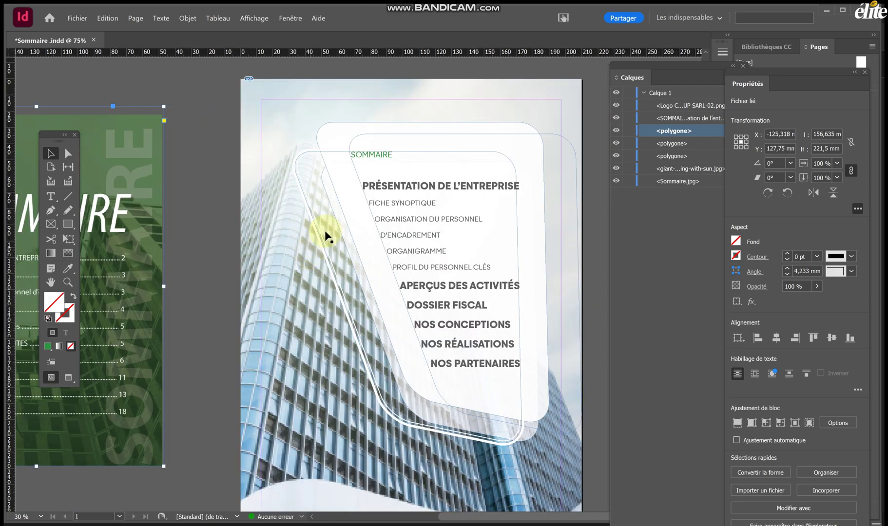
# Insert the numeral "I. " before the PRÉSENTATION DE L'ENTREPRISE heading.
pyautogui.scroll(1, 389, 196)
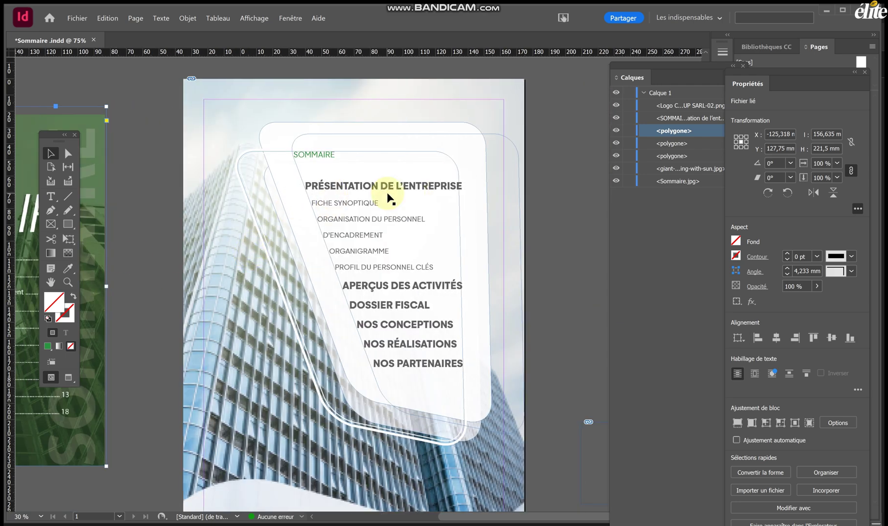
pyautogui.scroll(1, 351, 191)
pyautogui.doubleClick(314, 187)
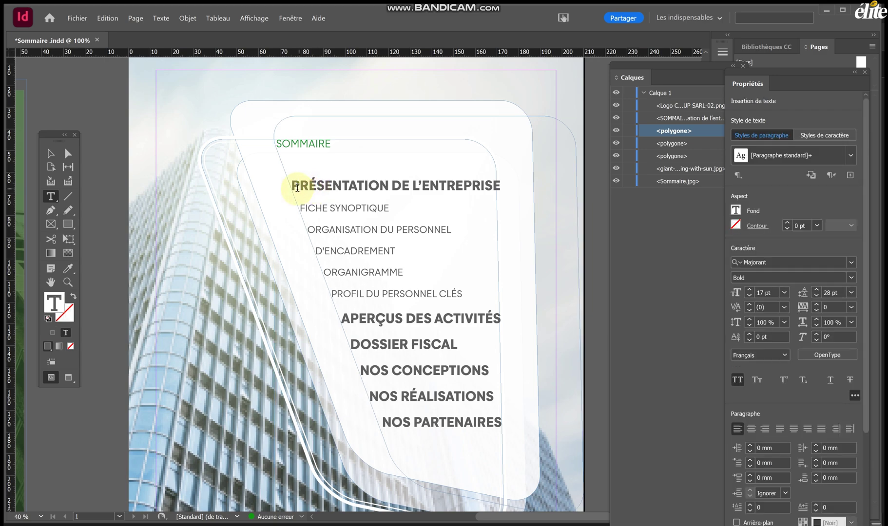
pyautogui.click(295, 188)
pyautogui.write('I')
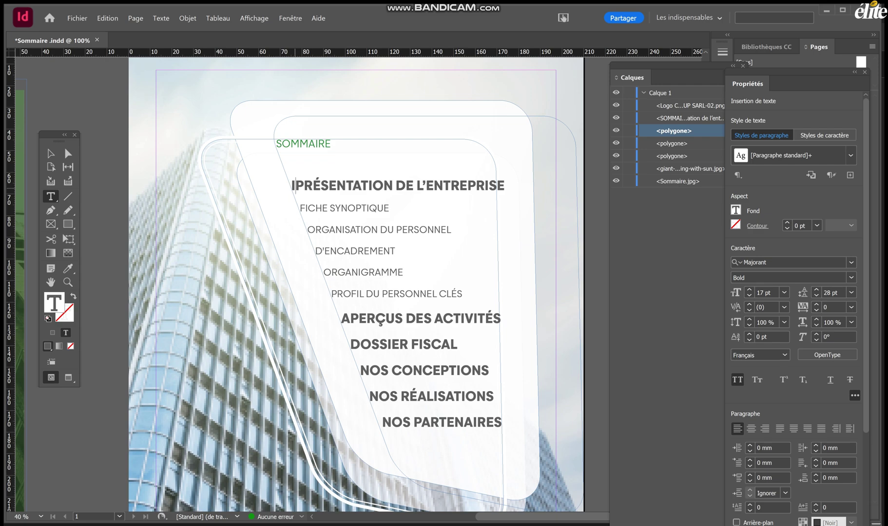
pyautogui.write(';')
pyautogui.press('BackSpace')
pyautogui.write('.')
pyautogui.click(286, 186)
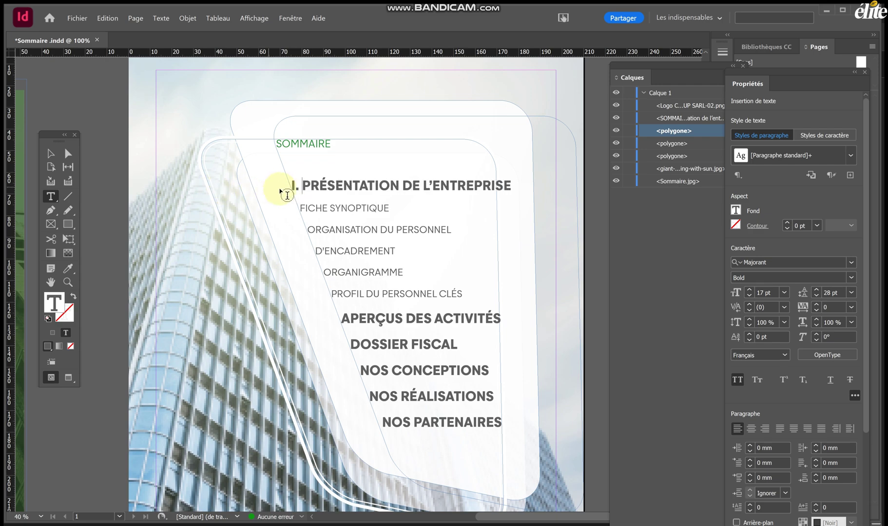
# Colour the "I." numeral with the green swatch R=42 V=149 B=65.
pyautogui.moveTo(288, 186); pyautogui.dragTo(299, 187)
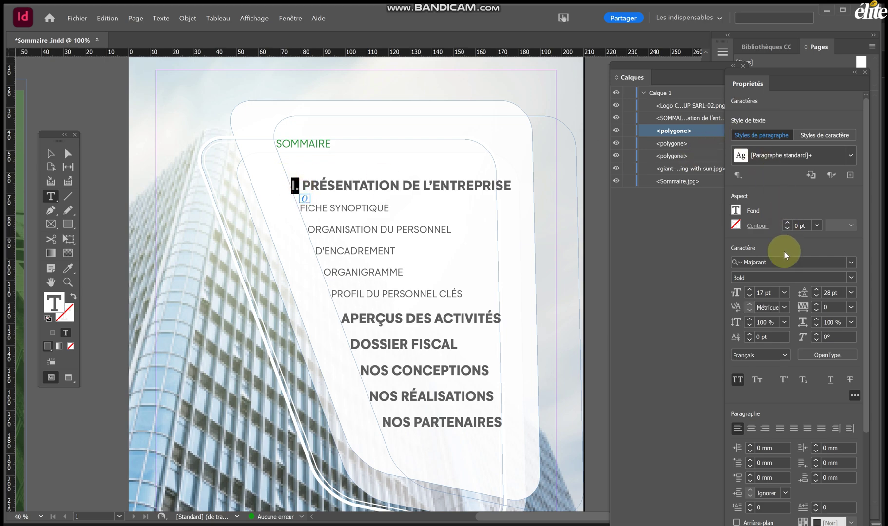
pyautogui.click(739, 210)
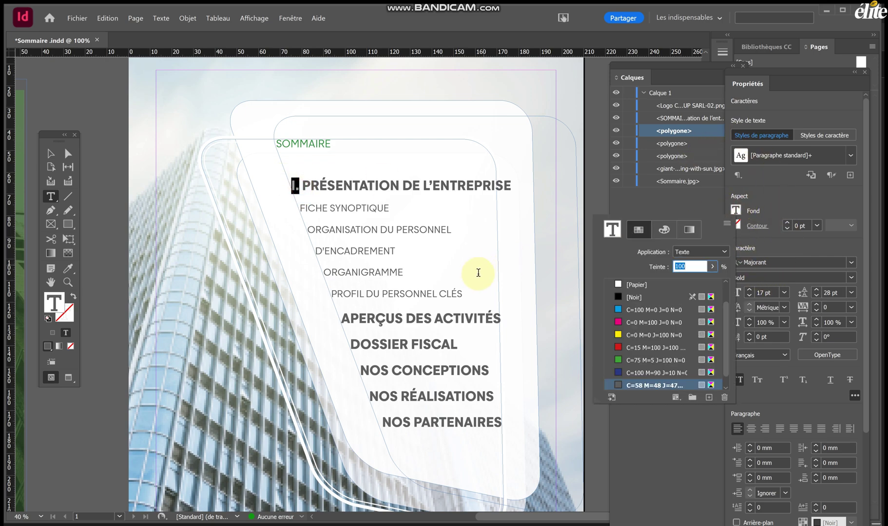
pyautogui.click(659, 374)
pyautogui.click(647, 385)
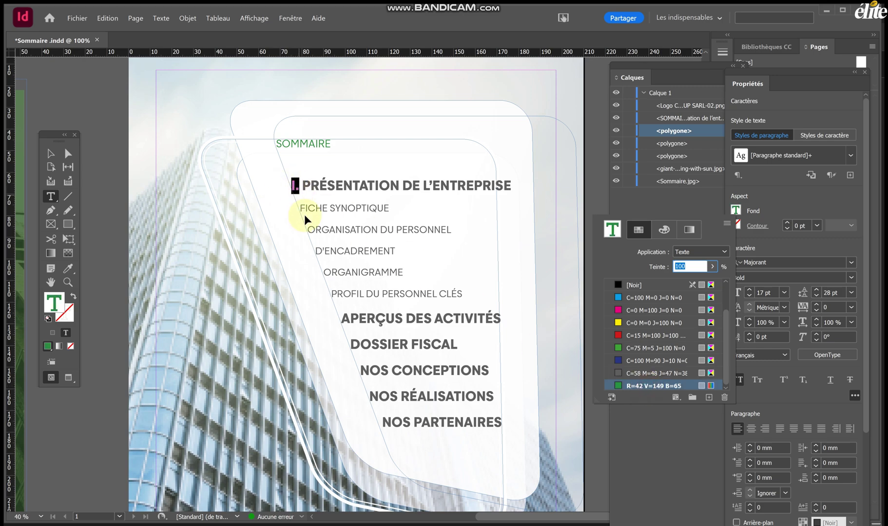
pyautogui.press('Escape')
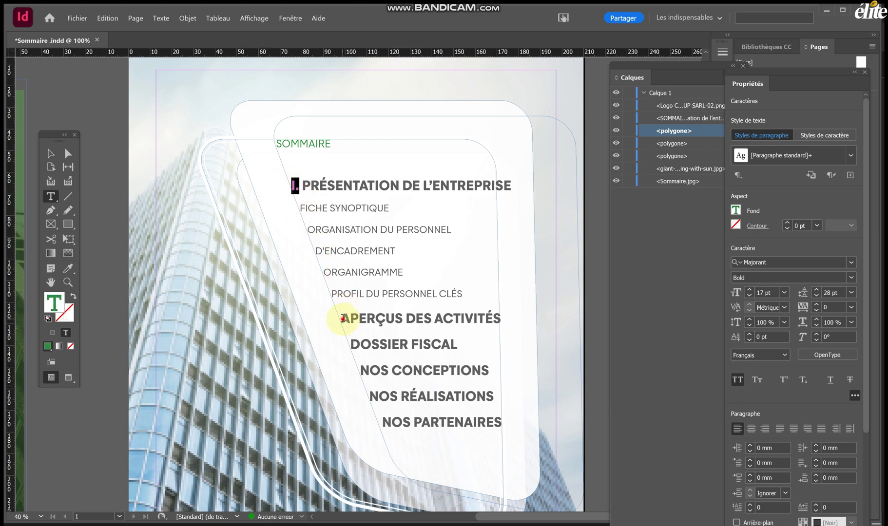
pyautogui.click(344, 319)
pyautogui.write('100')
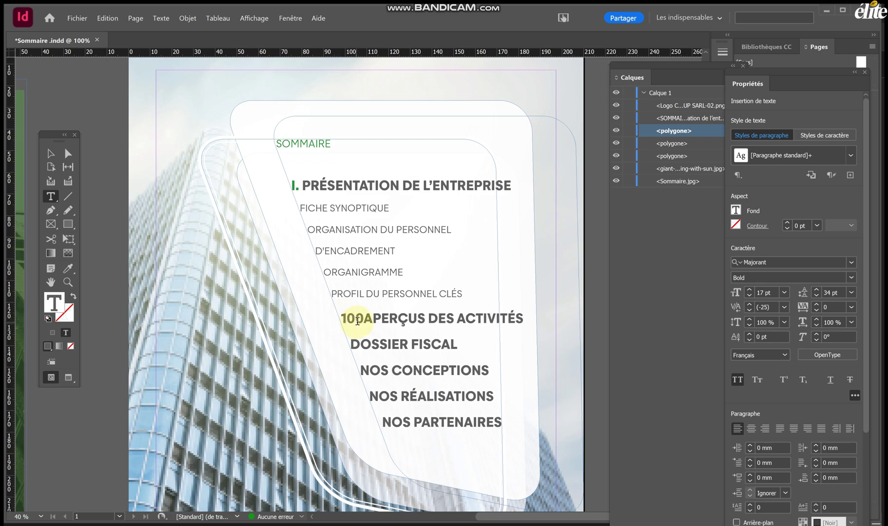
pyautogui.hotkey('ctrl', 'z')
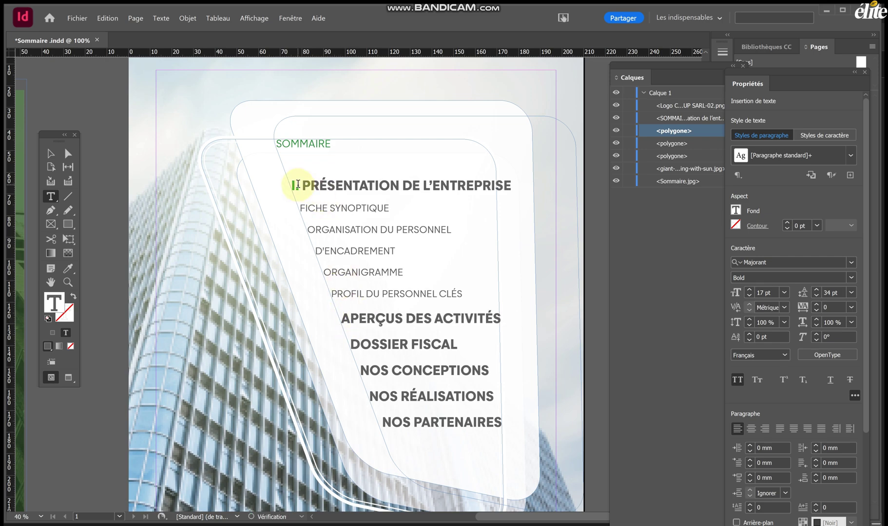
# Copy the green "I." numeral in front of APERÇUS DES ACTIVITÉS and DOSSIER FISCAL, extending it to "II." and "III." respectively.
pyautogui.moveTo(300, 188); pyautogui.dragTo(286, 187)
pyautogui.hotkey('ctrl', 'c')
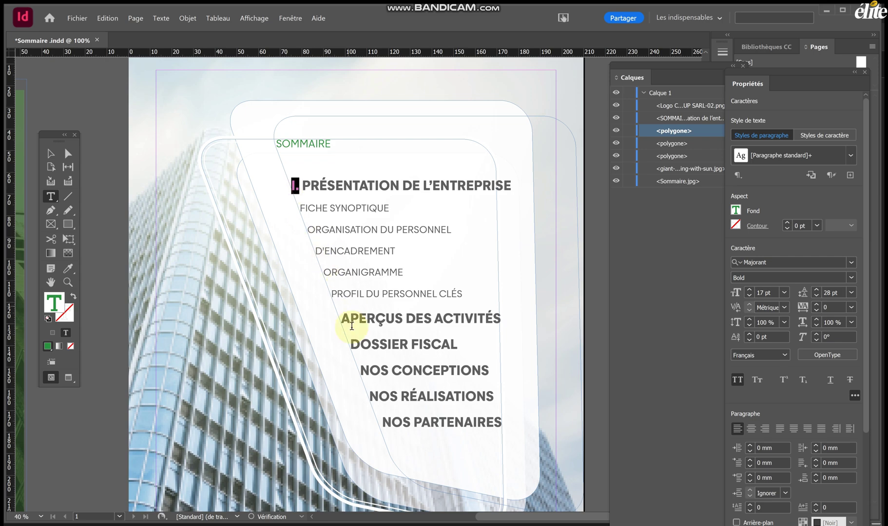
pyautogui.click(345, 319)
pyautogui.hotkey('ctrl', 'v')
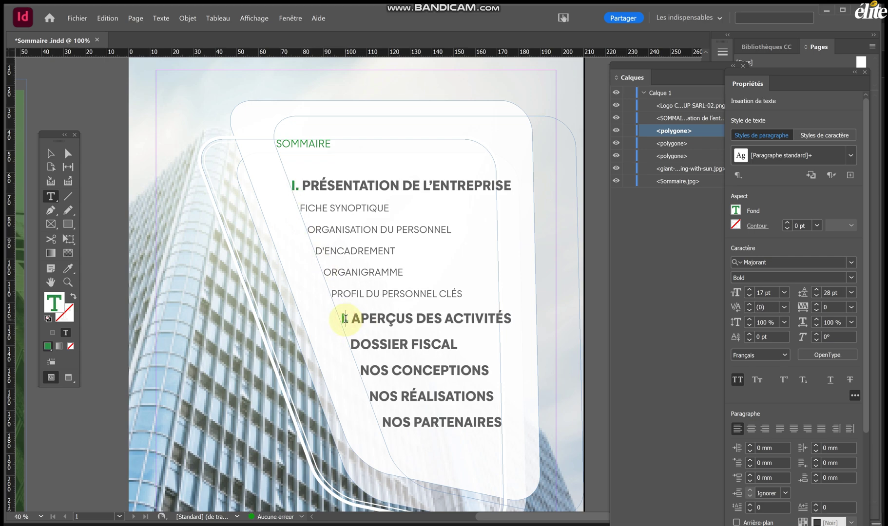
pyautogui.write('I')
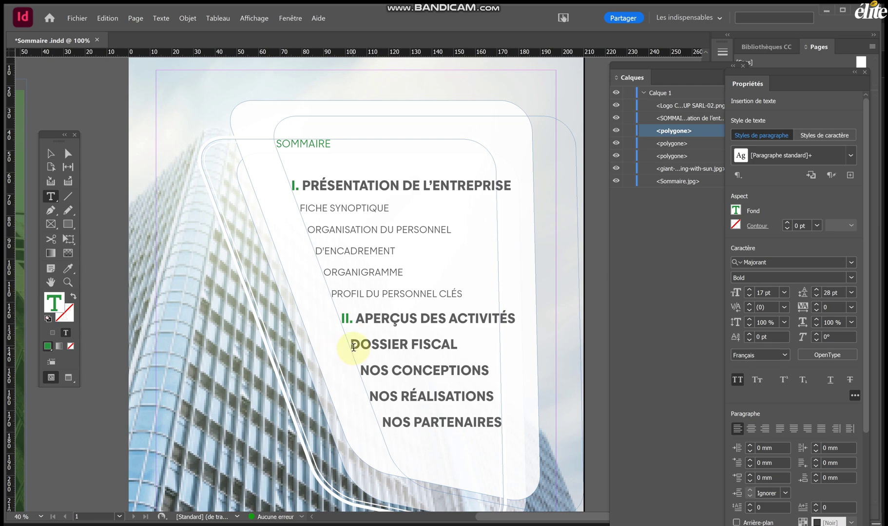
pyautogui.hotkey('ctrl', 'v')
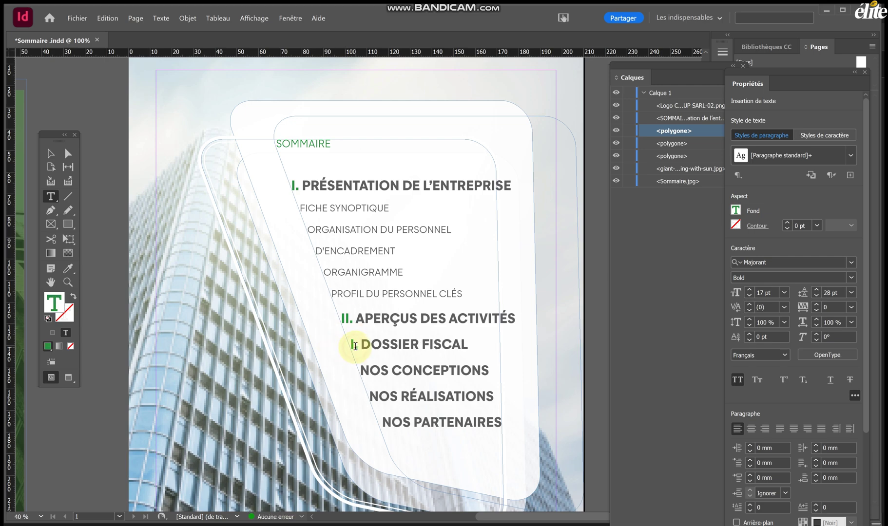
pyautogui.write('II')
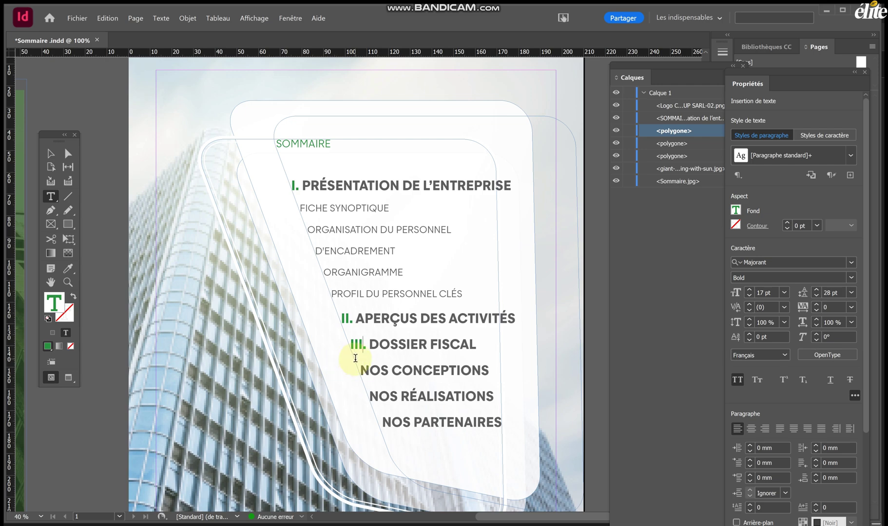
# Paste the green numeral before NOS CONCEPTIONS and make it read "VI.".
pyautogui.click(363, 373)
pyautogui.hotkey('ctrl', 'v')
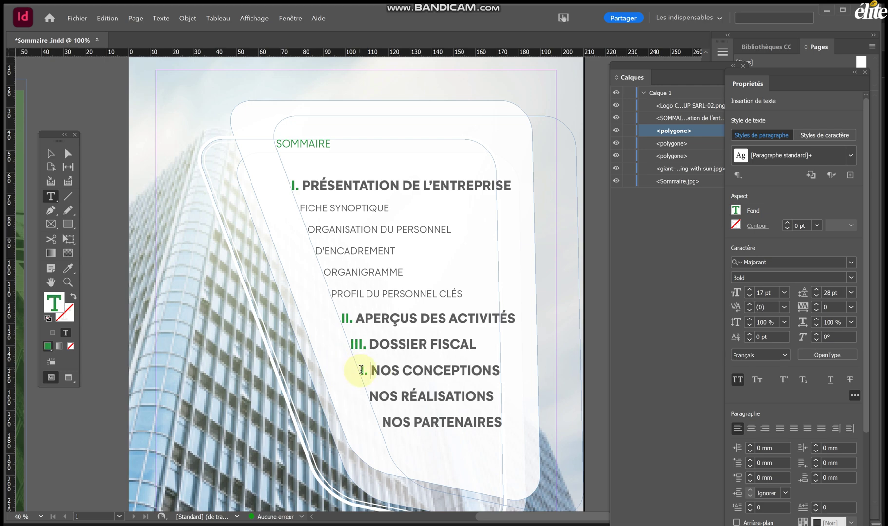
pyautogui.click(362, 370)
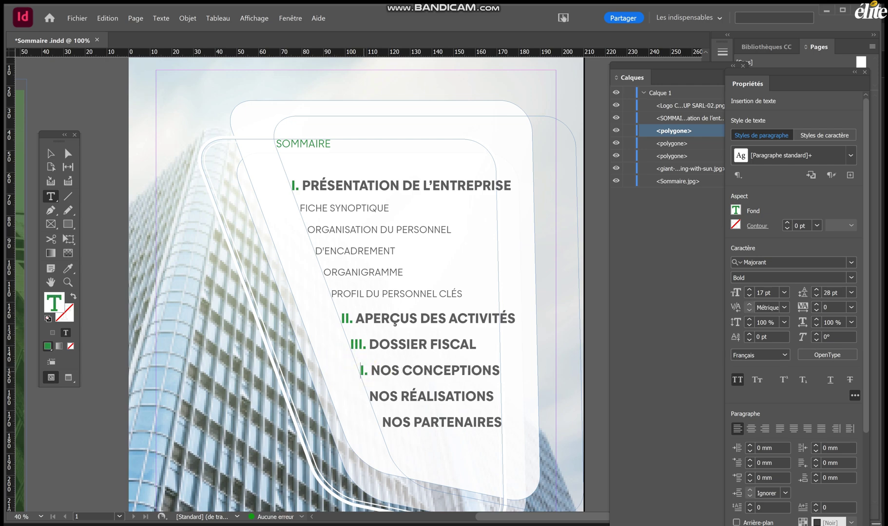
pyautogui.write('V')
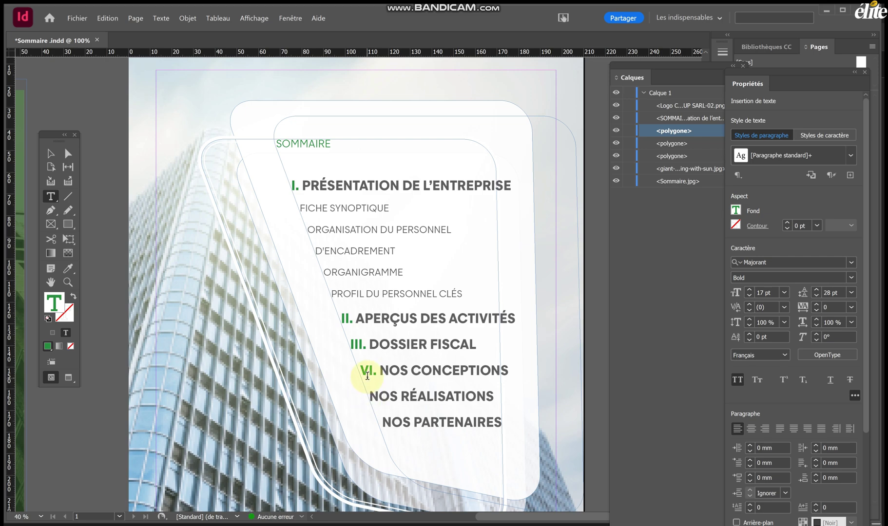
# Copy the green "VI." numeral before NOS RÉALISATIONS, shortened to "V.", and before NOS PARTENAIRES as "VI.".
pyautogui.moveTo(377, 373); pyautogui.dragTo(357, 375)
pyautogui.hotkey('ctrl', 'c')
pyautogui.click(368, 396)
pyautogui.hotkey('ctrl', 'v')
pyautogui.press('Left')
pyautogui.press('Left')
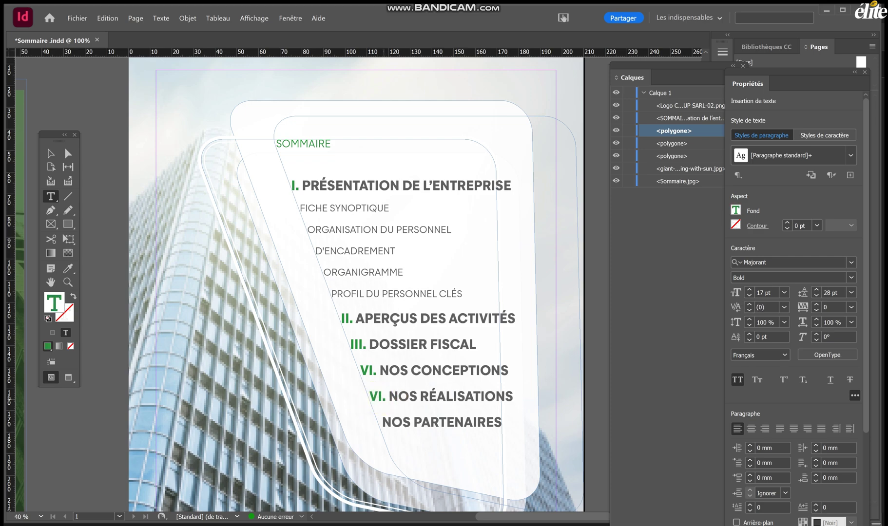
pyautogui.press('BackSpace')
pyautogui.click(391, 412)
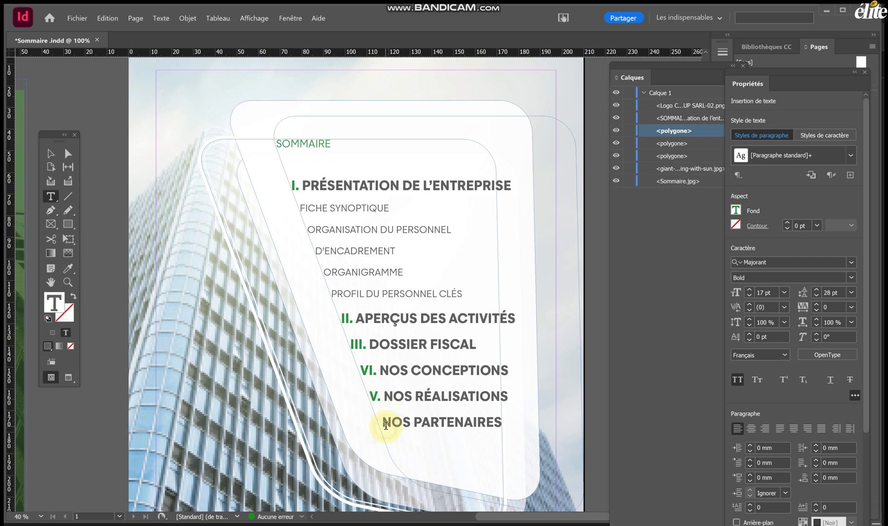
pyautogui.hotkey('ctrl', 'v')
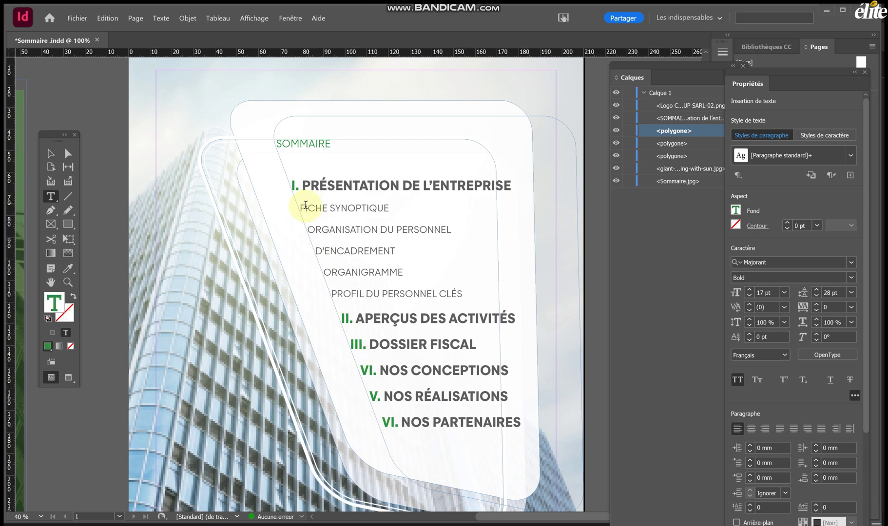
# Insert "1." before FICHE SYNOPTIQUE and colour it with the green swatch R=42 V=149 B=65.
pyautogui.click(301, 208)
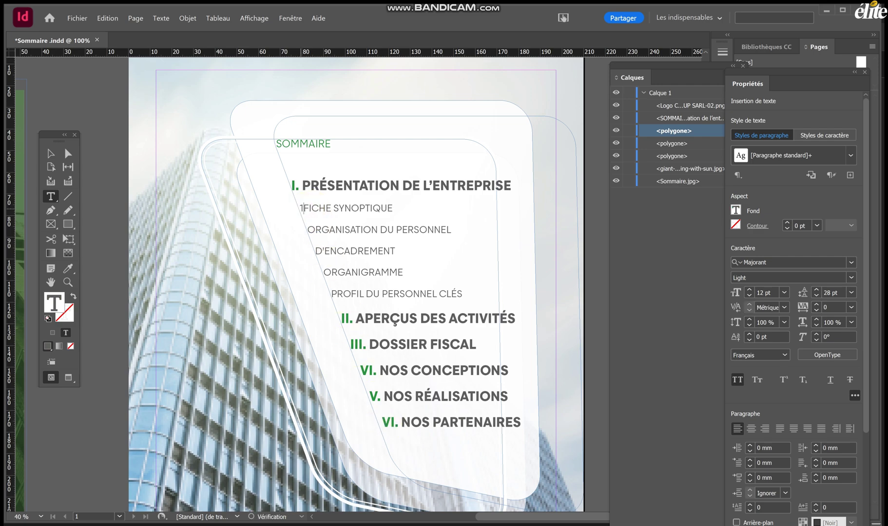
pyautogui.write('1.')
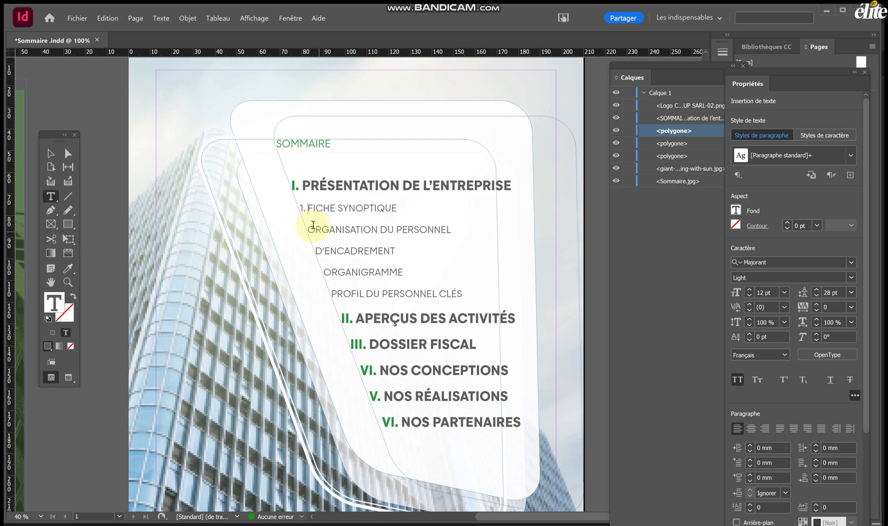
pyautogui.moveTo(307, 208); pyautogui.dragTo(289, 204)
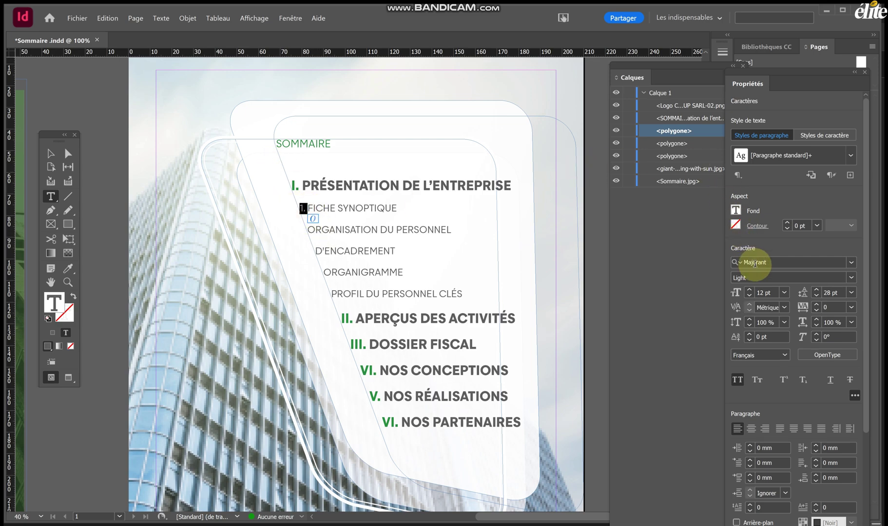
pyautogui.click(735, 210)
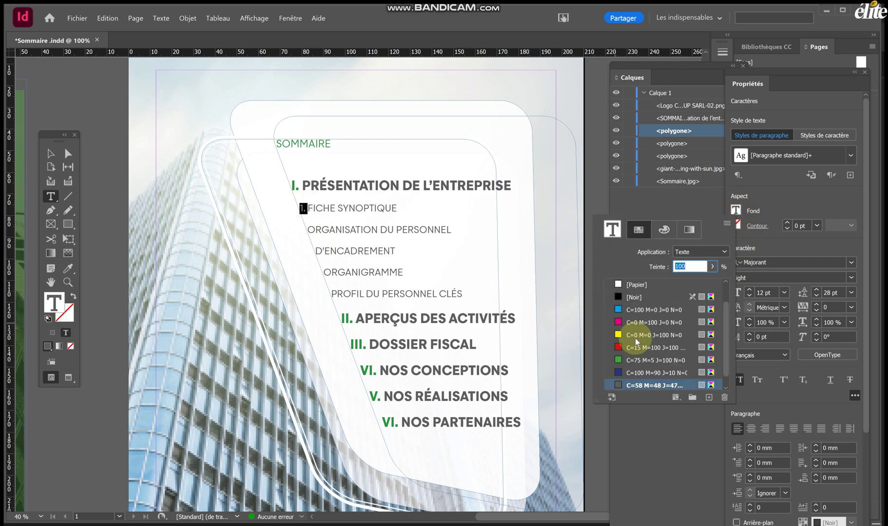
pyautogui.scroll(-1, 631, 341)
pyautogui.click(636, 386)
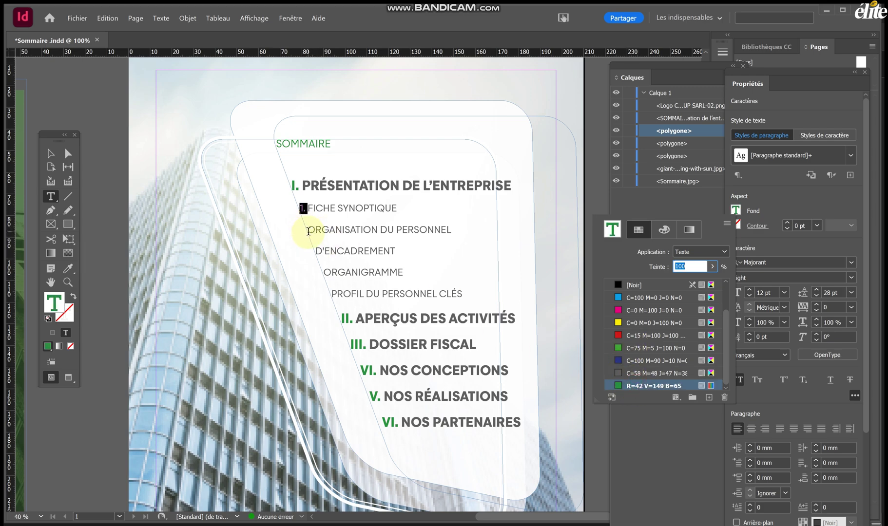
pyautogui.click(308, 231)
pyautogui.write('100')
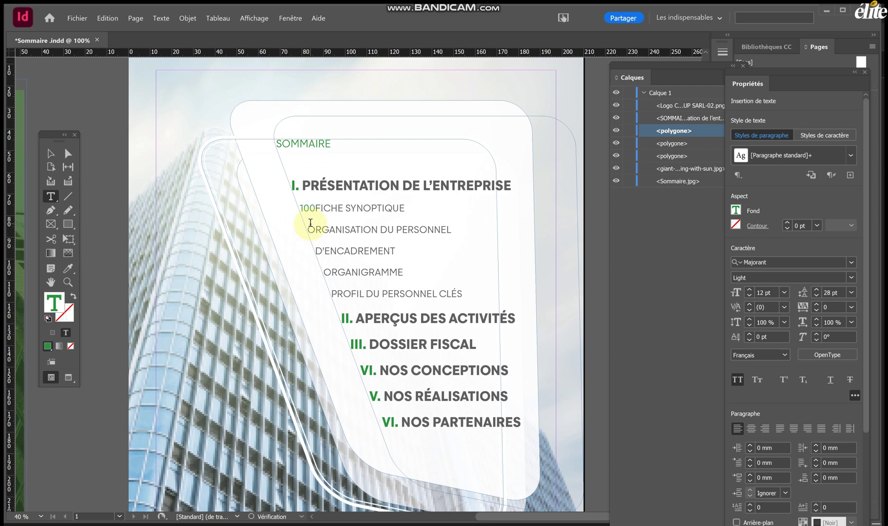
pyautogui.hotkey('ctrl', 'z')
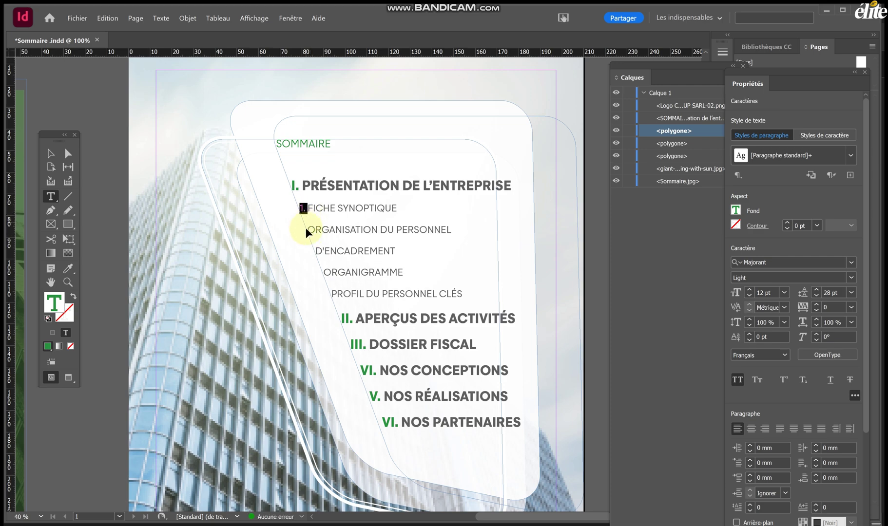
# Insert a green "2." in front of ORGANISATION DU PERSONNEL.
pyautogui.click(309, 229)
pyautogui.write('1.')
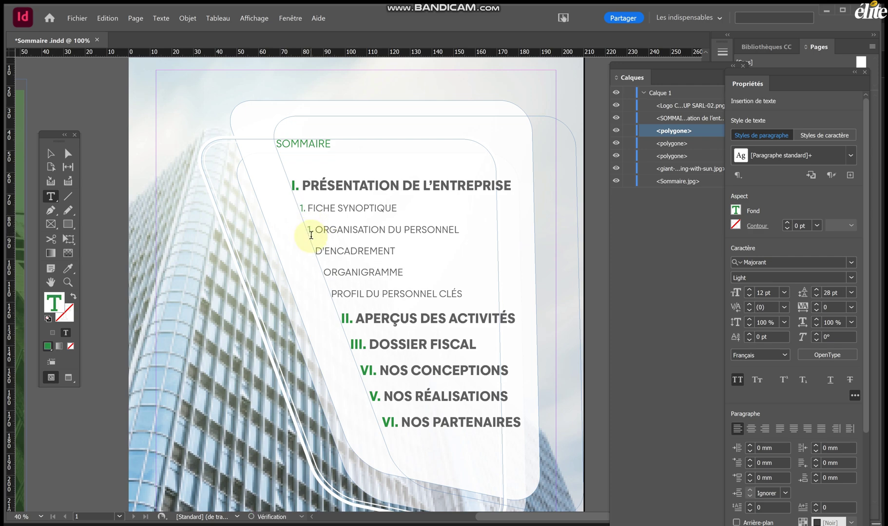
pyautogui.doubleClick(309, 230)
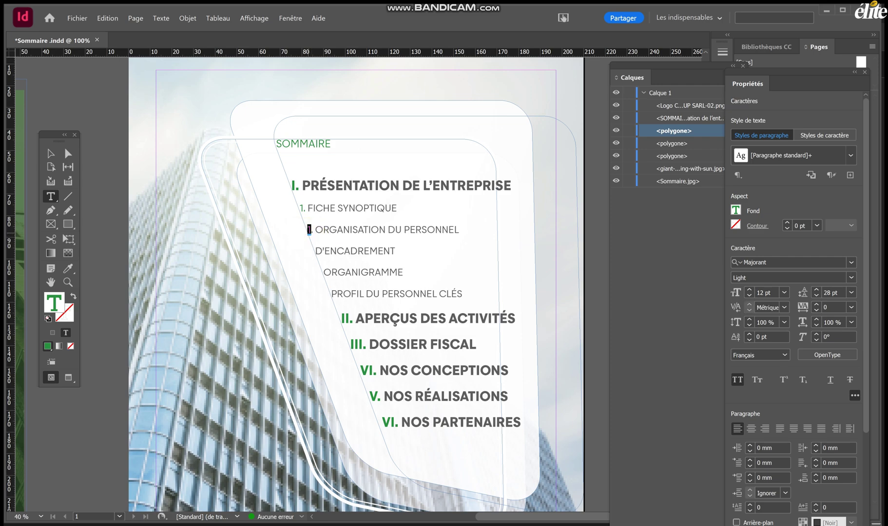
pyautogui.write('2')
# Insert a green "3." in front of the D'ENCADREMENT line.
pyautogui.click(318, 252)
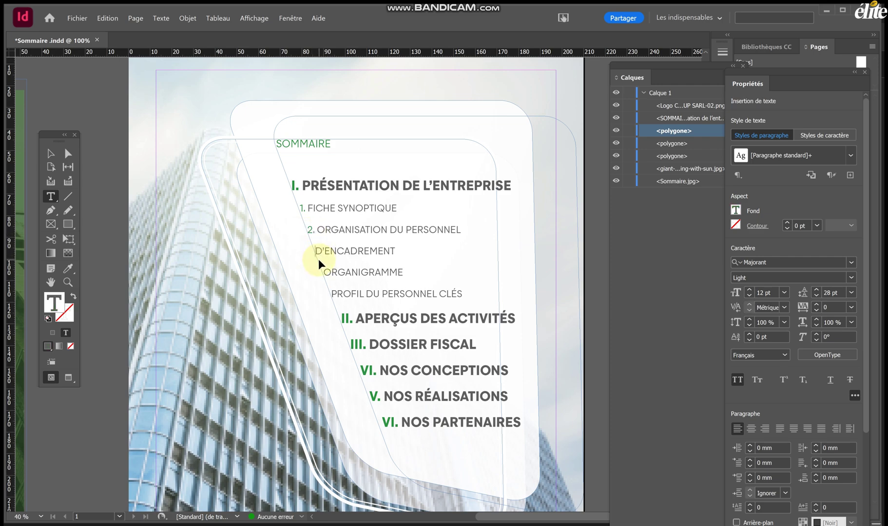
pyautogui.write('1.')
pyautogui.doubleClick(316, 251)
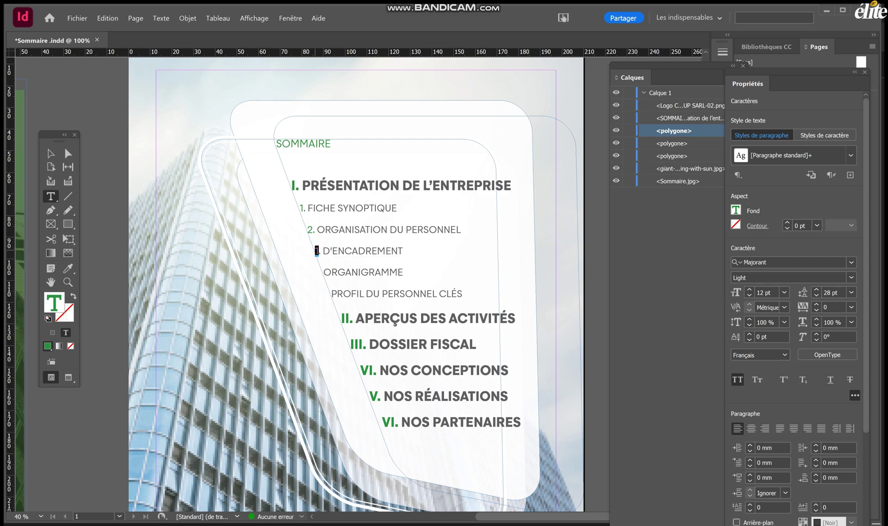
pyautogui.write('3')
# Insert a green "4." in front of ORGANIGRAMME.
pyautogui.click(325, 273)
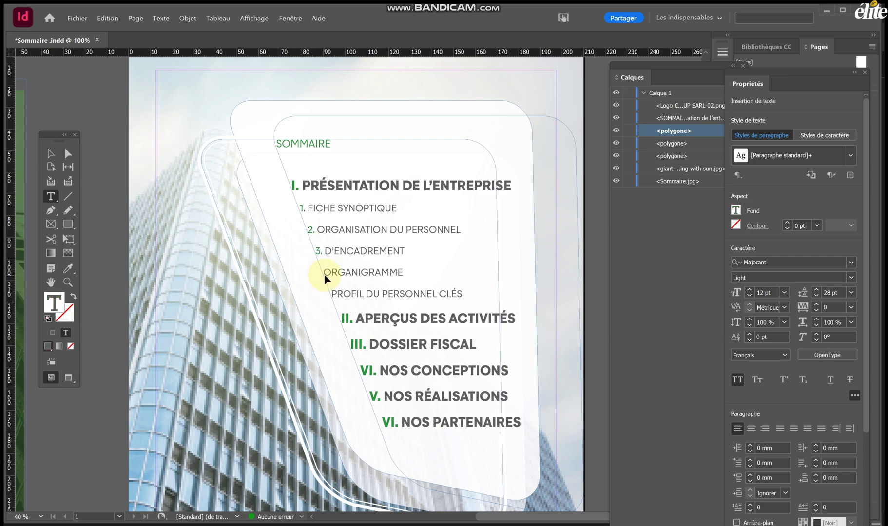
pyautogui.write('1.')
pyautogui.doubleClick(323, 272)
pyautogui.write('4')
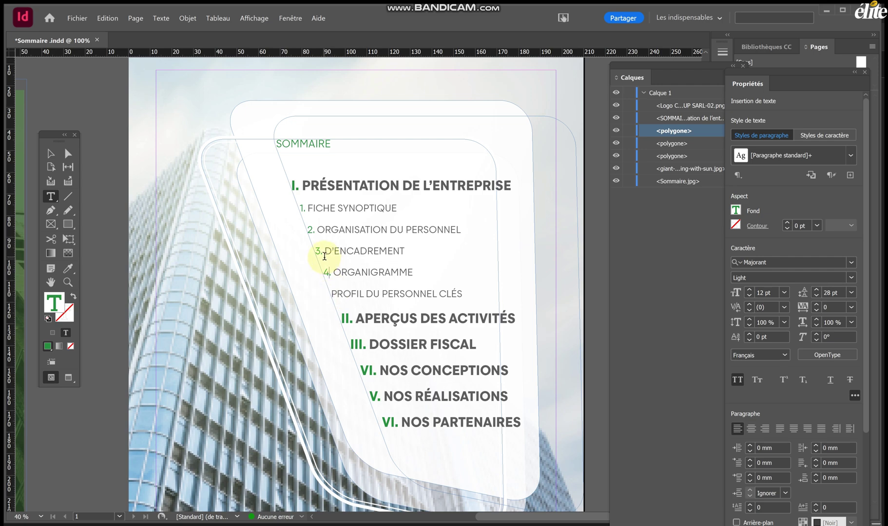
# Remove the "3." before D'ENCADREMENT and join that line to the end of ORGANISATION DU PERSONNEL.
pyautogui.moveTo(327, 253); pyautogui.dragTo(307, 253)
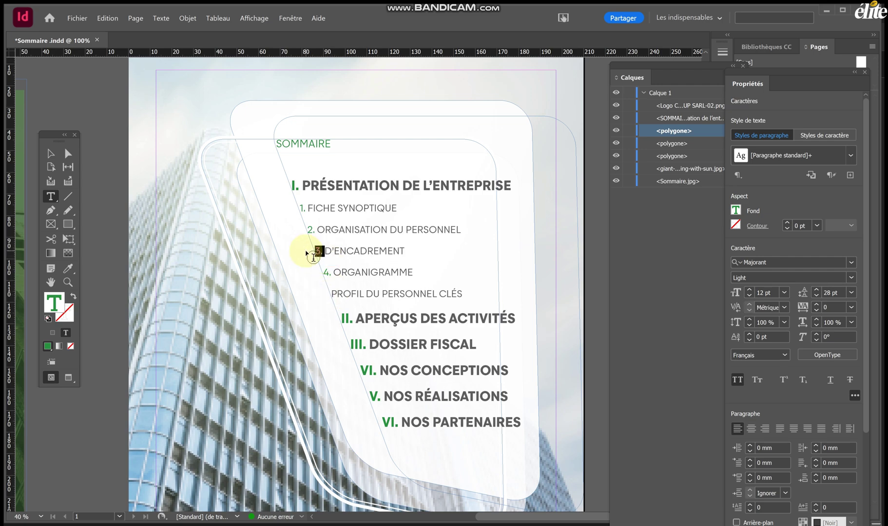
pyautogui.press('BackSpace')
pyautogui.press('BackSpace')
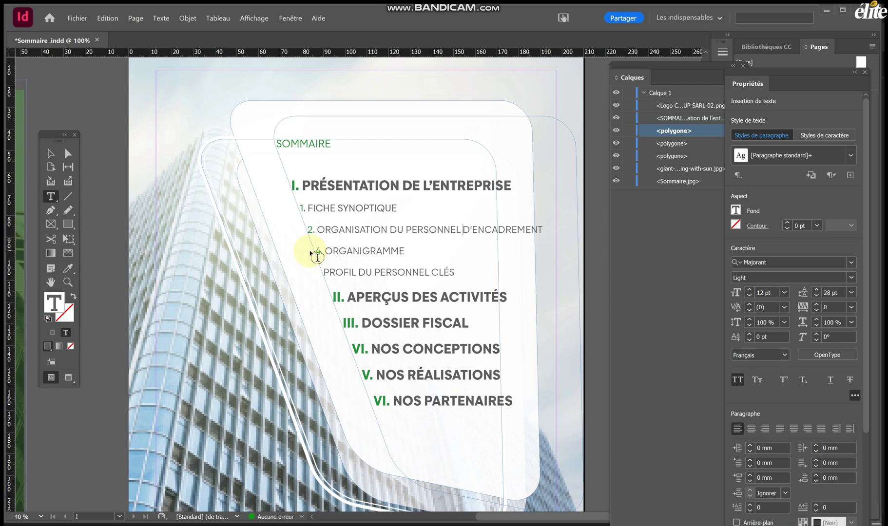
# Compare the numbering of the sub-entries with the older green SOMMAIRE reference page.
pyautogui.scroll(-2, 290, 272)
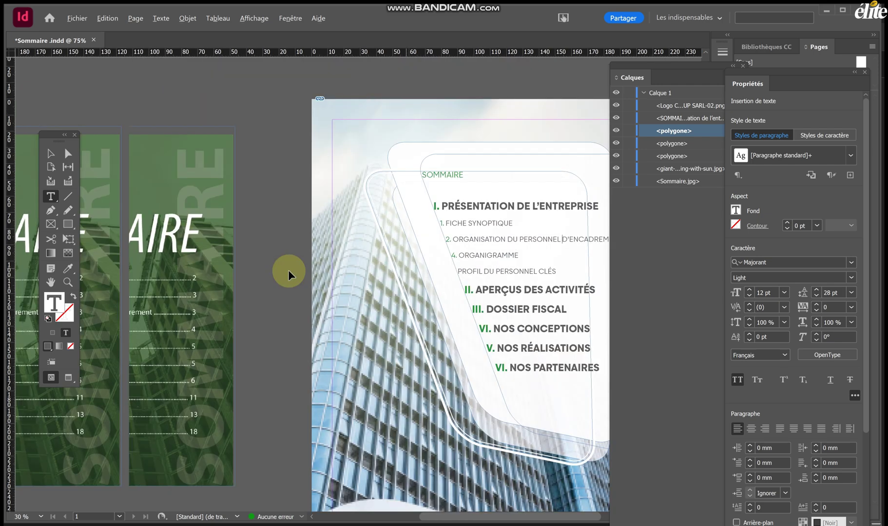
pyautogui.hscroll(-3, 182, 295)
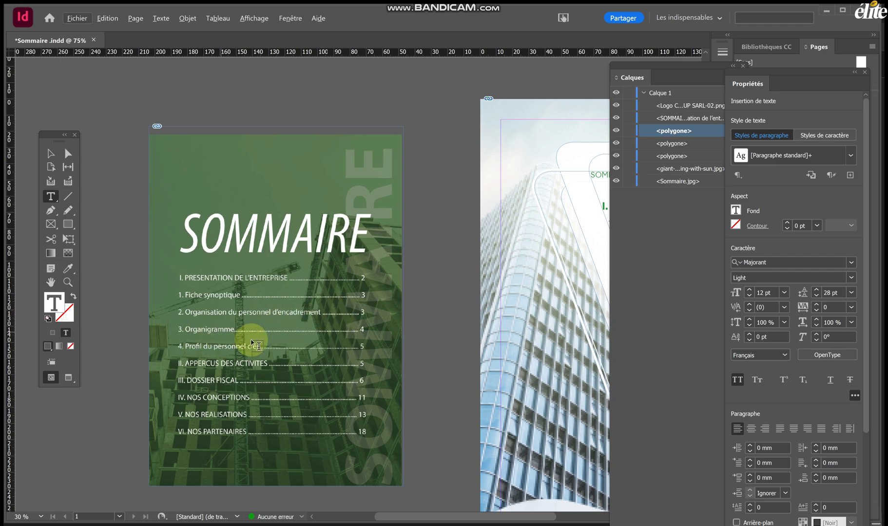
pyautogui.hscroll(3, 256, 351)
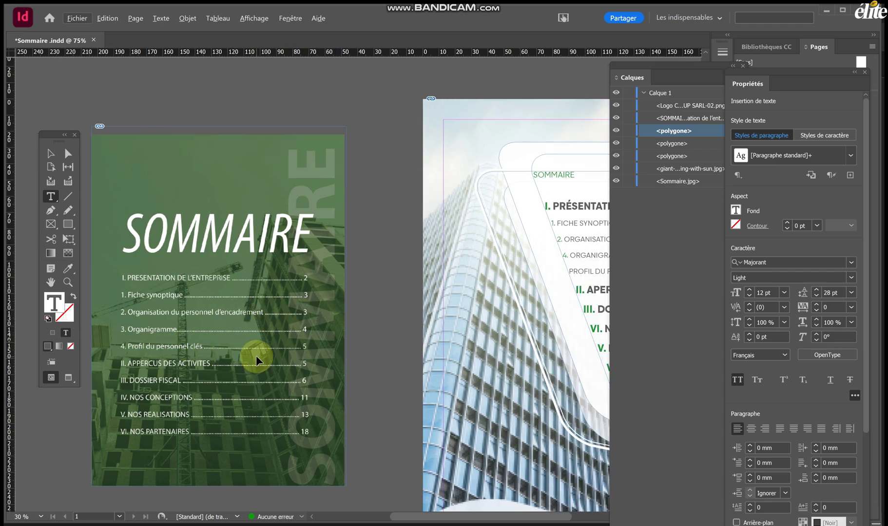
pyautogui.hscroll(3, 256, 357)
pyautogui.scroll(-1, 407, 253)
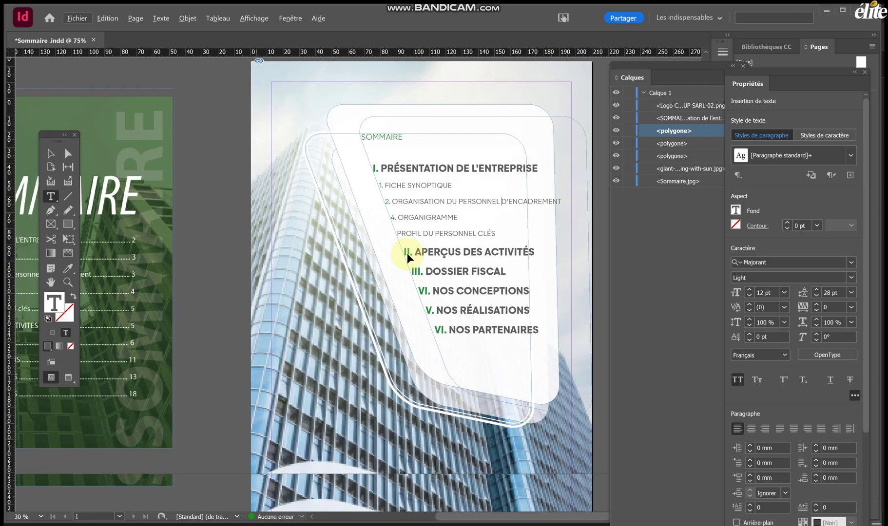
pyautogui.hscroll(-9, 404, 249)
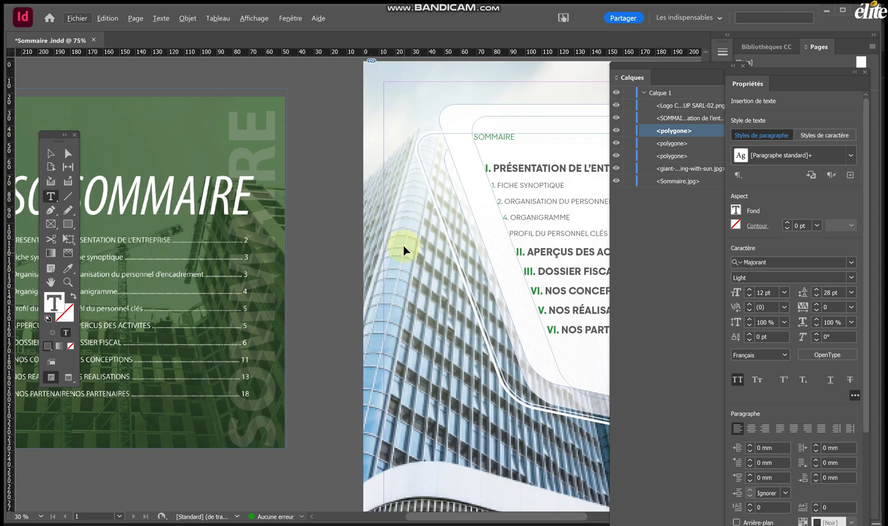
pyautogui.hscroll(-3, 403, 244)
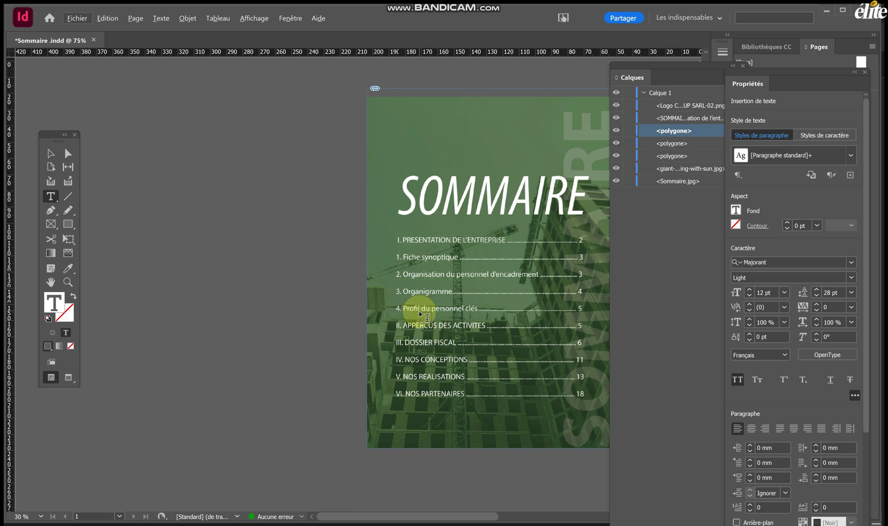
pyautogui.hscroll(2, 458, 315)
pyautogui.hscroll(8, 458, 315)
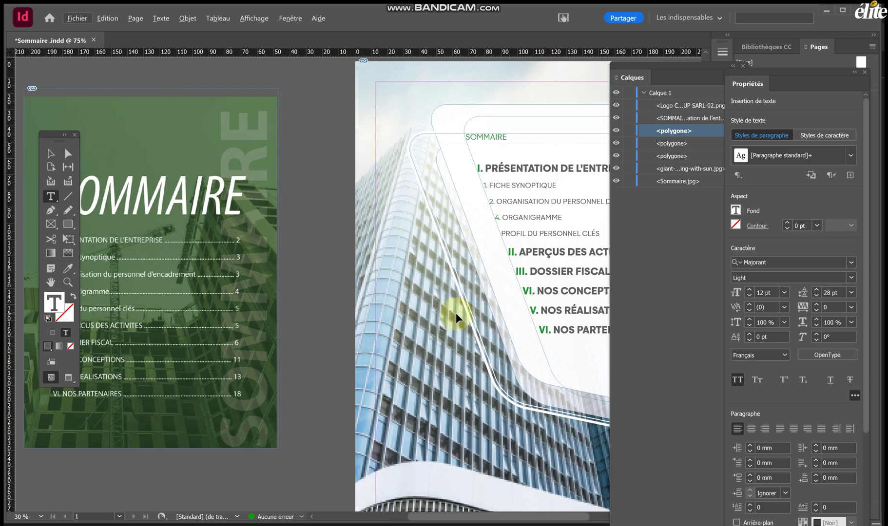
# Insert a green "4." before PROFIL DU PERSONNEL CLÉS and change the numeral before ORGANIGRAMME to "3.".
pyautogui.click(502, 232)
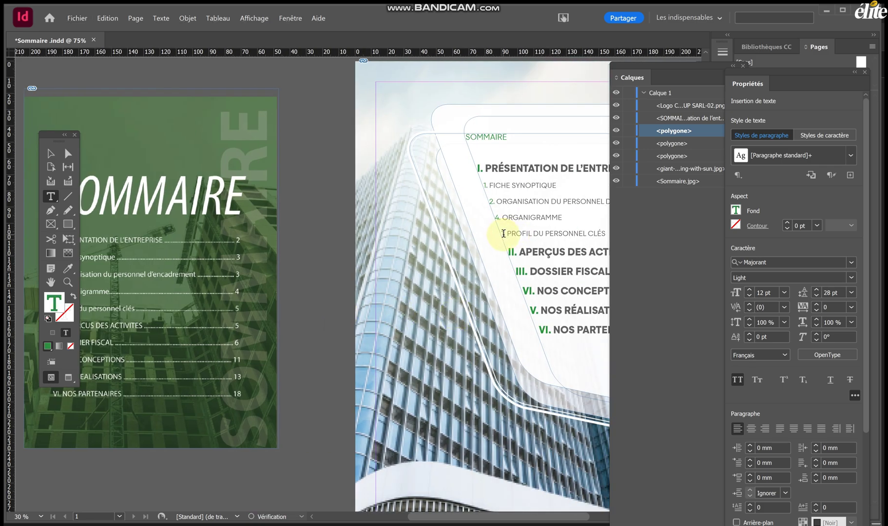
pyautogui.write('4.')
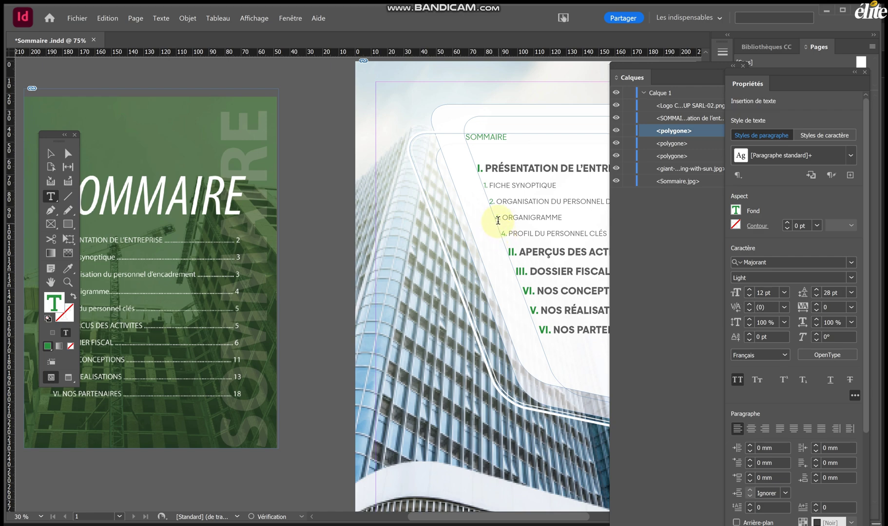
pyautogui.click(496, 218)
pyautogui.hotkey('shift', 'Right')
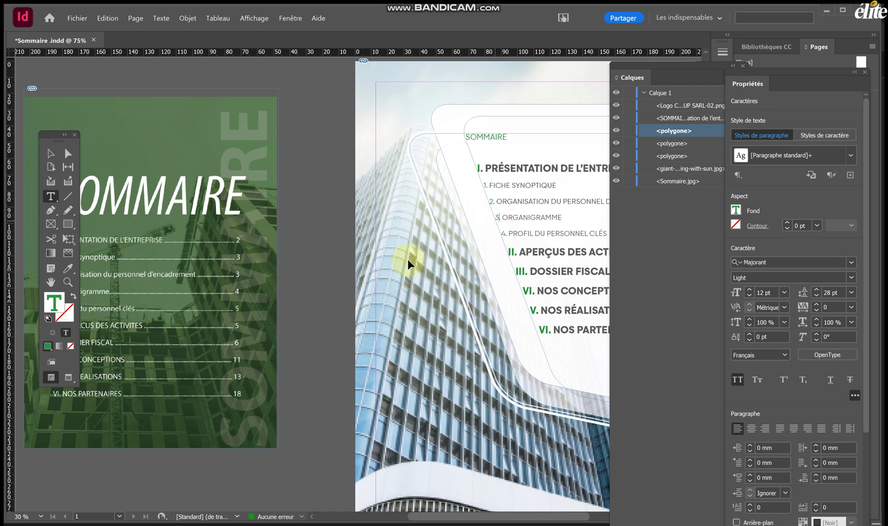
# Set the leading of the headings from APERÇUS DES ACTIVITÉS to NOS PARTENAIRES to 40 pt, trying 20 pt first.
pyautogui.hscroll(10, 407, 259)
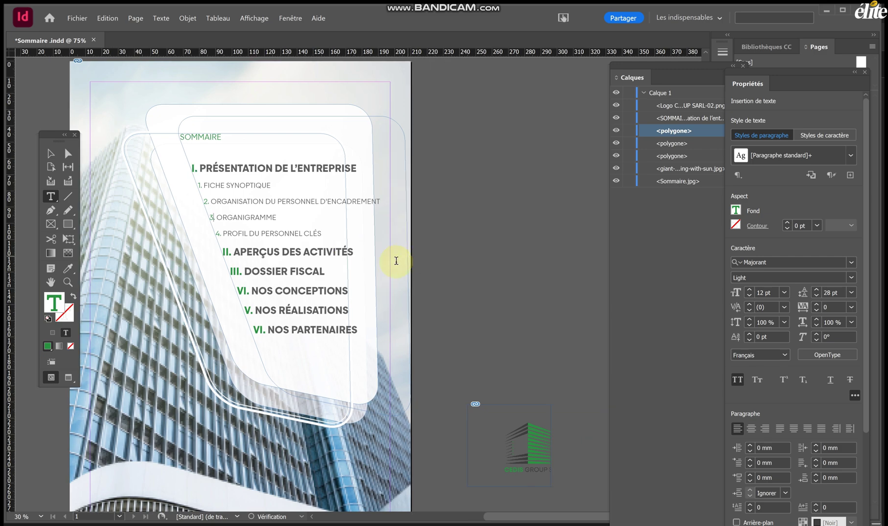
pyautogui.hscroll(-2, 291, 237)
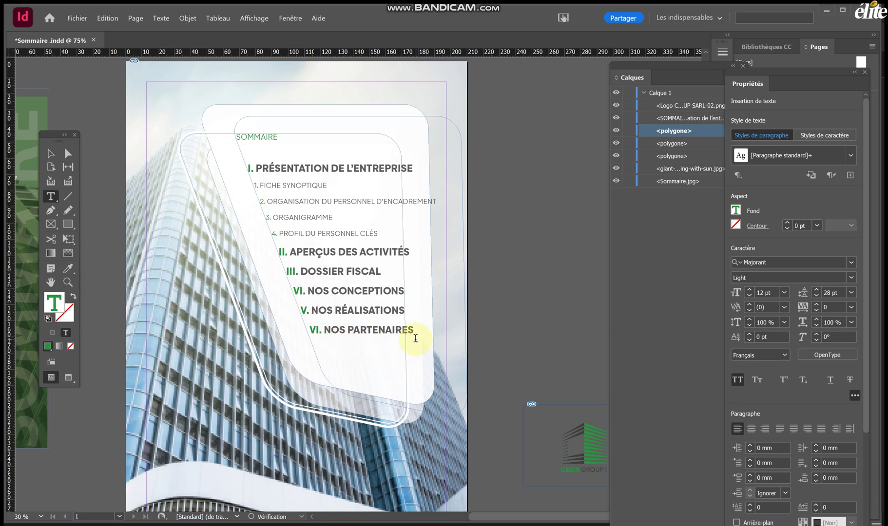
pyautogui.moveTo(415, 337); pyautogui.dragTo(264, 253)
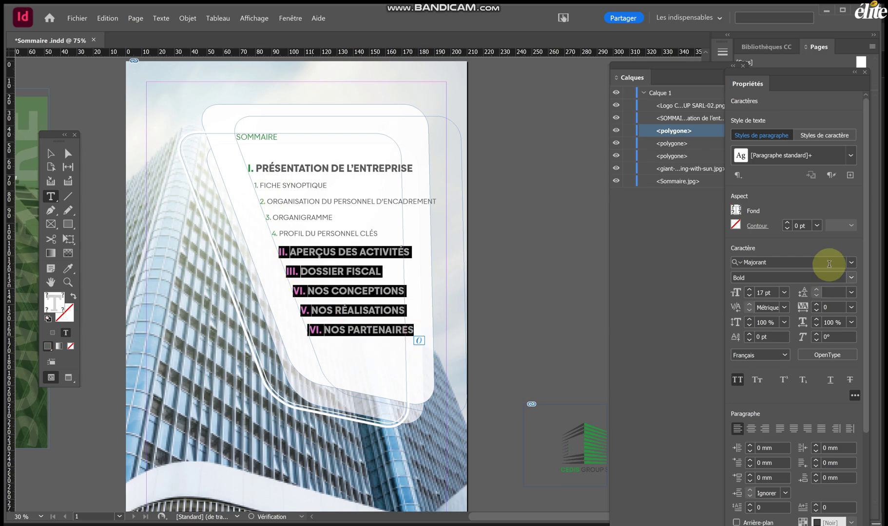
pyautogui.click(825, 291)
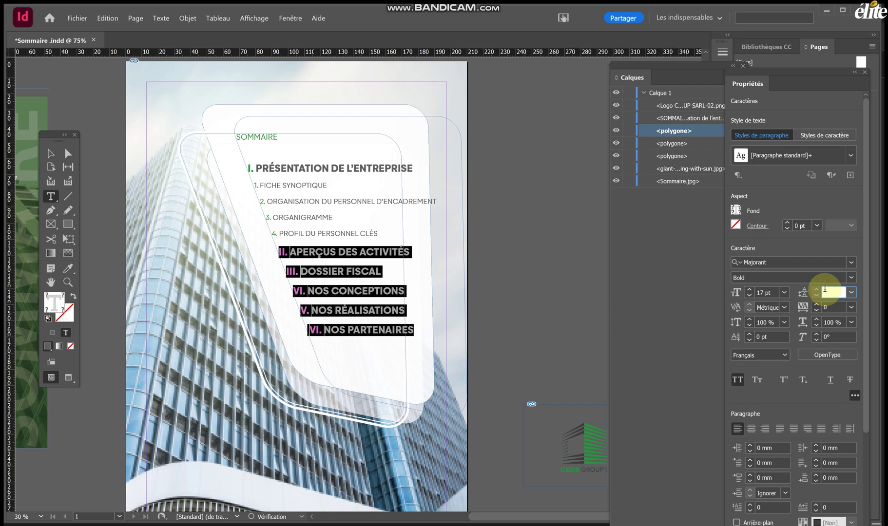
pyautogui.write('20')
pyautogui.press('Return')
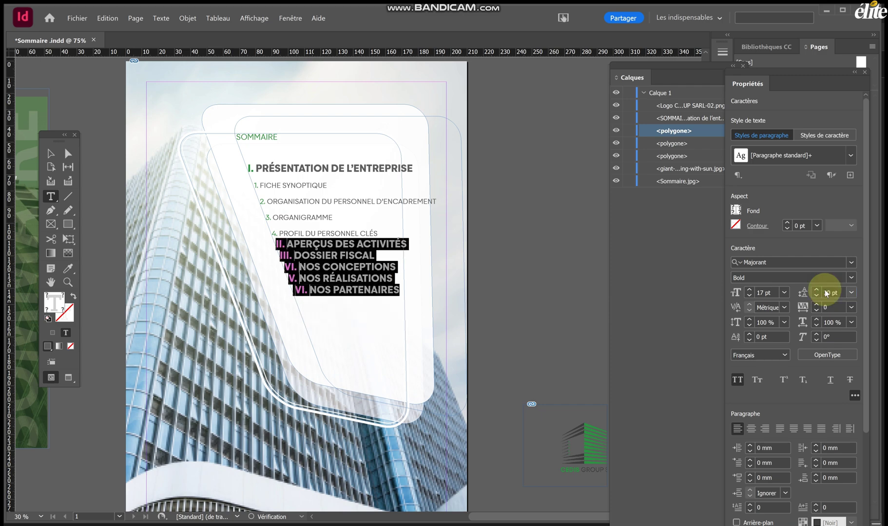
pyautogui.doubleClick(826, 293)
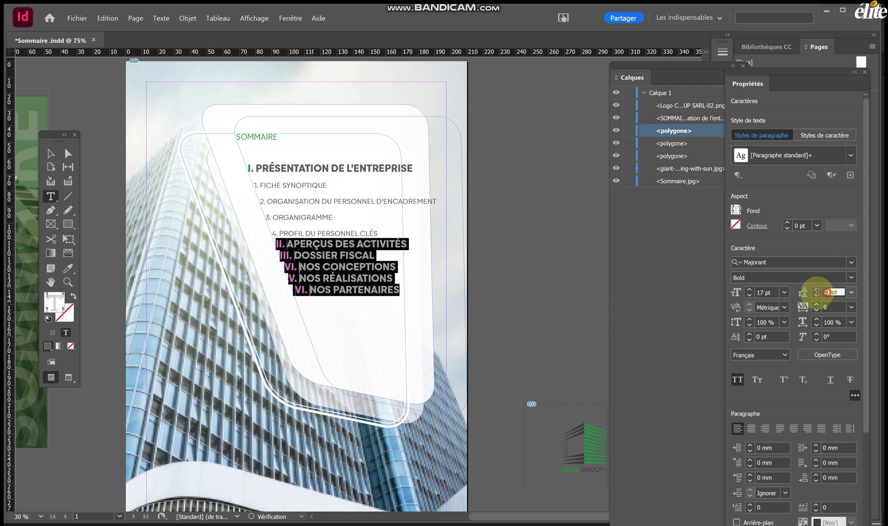
pyautogui.write('4')
pyautogui.press('Return')
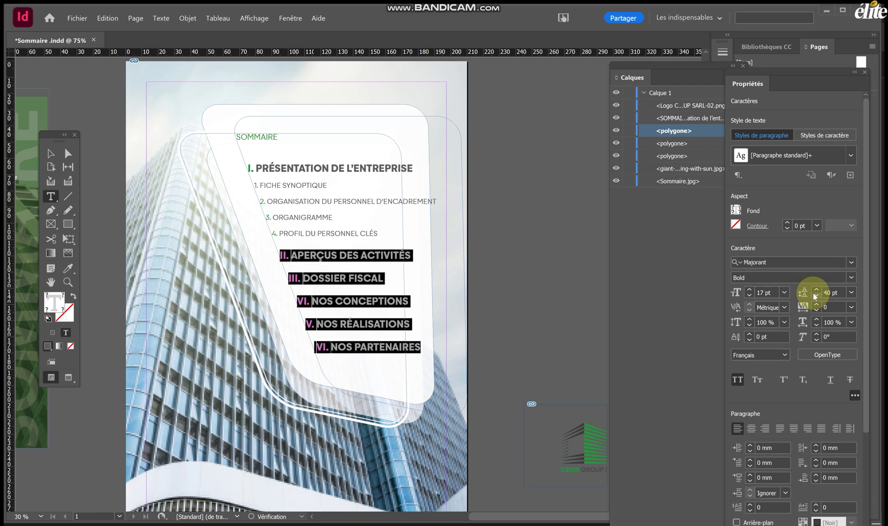
# Move the contents text block left and slightly down to about X 127.46 mm, Y 128.33 mm.
pyautogui.click(52, 155)
pyautogui.click(345, 267)
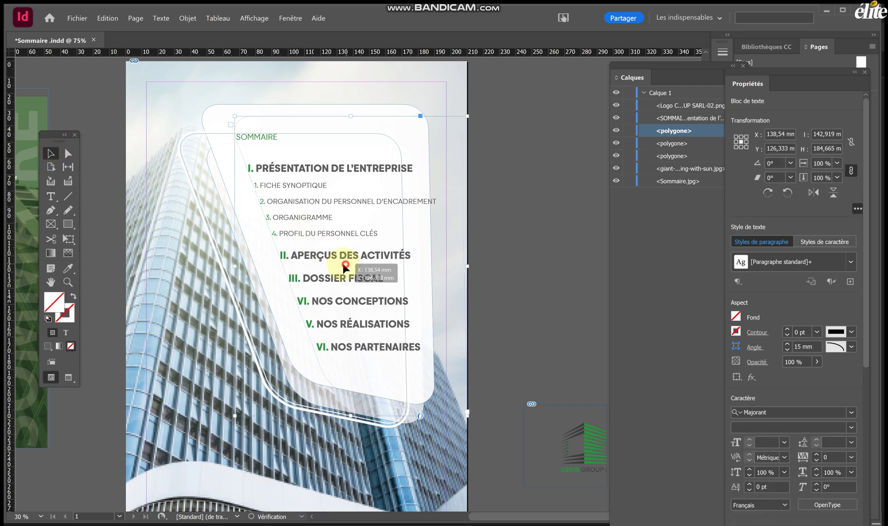
pyautogui.moveTo(345, 267); pyautogui.dragTo(333, 264)
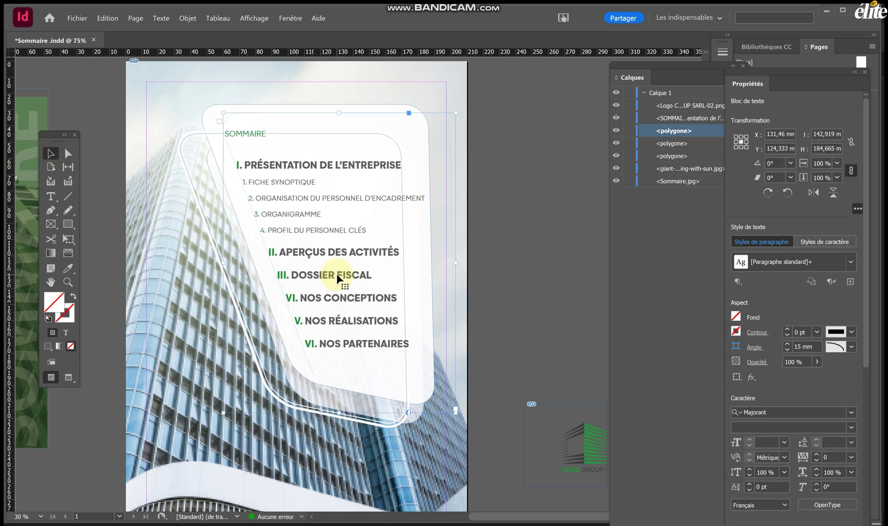
pyautogui.moveTo(335, 271); pyautogui.dragTo(327, 309)
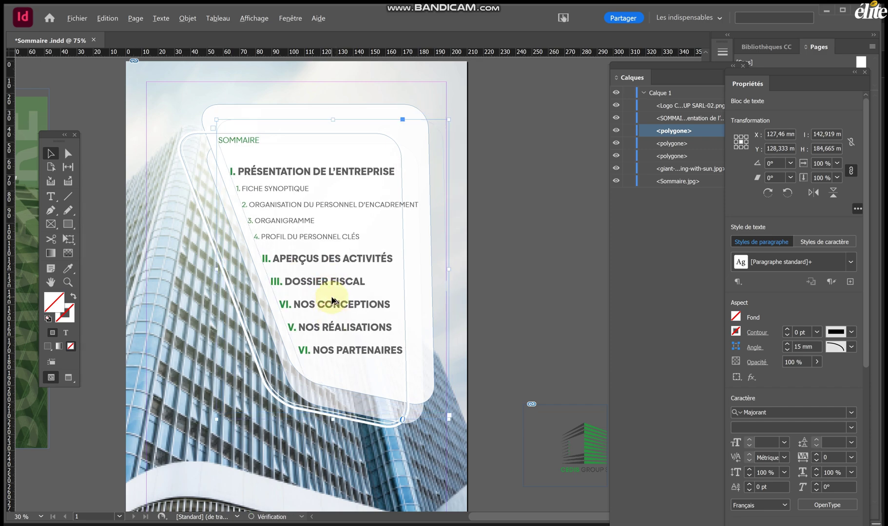
# Check the older SOMMAIRE page and shift the 70 % opacity white polygon slightly left, to about X 113.62 mm, Y 137.3 mm.
pyautogui.hotkey('ctrl', '-')
pyautogui.scroll(3, 323, 295)
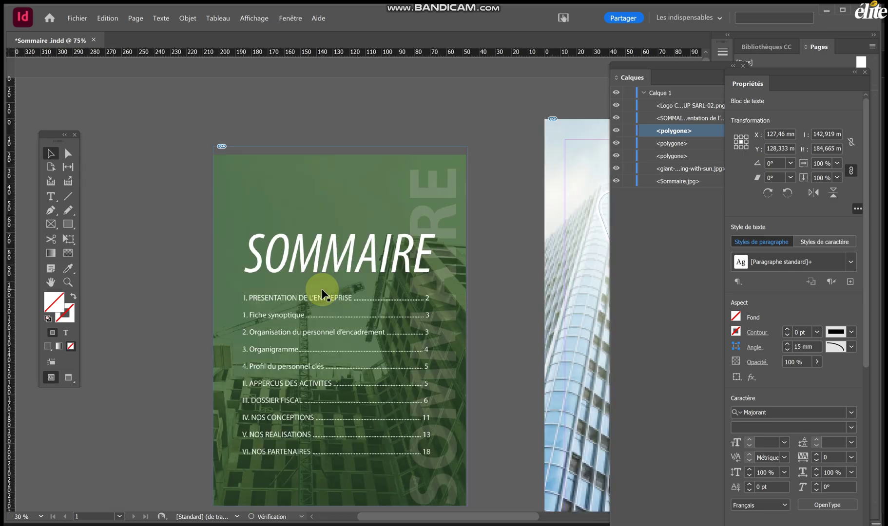
pyautogui.scroll(-3, 323, 295)
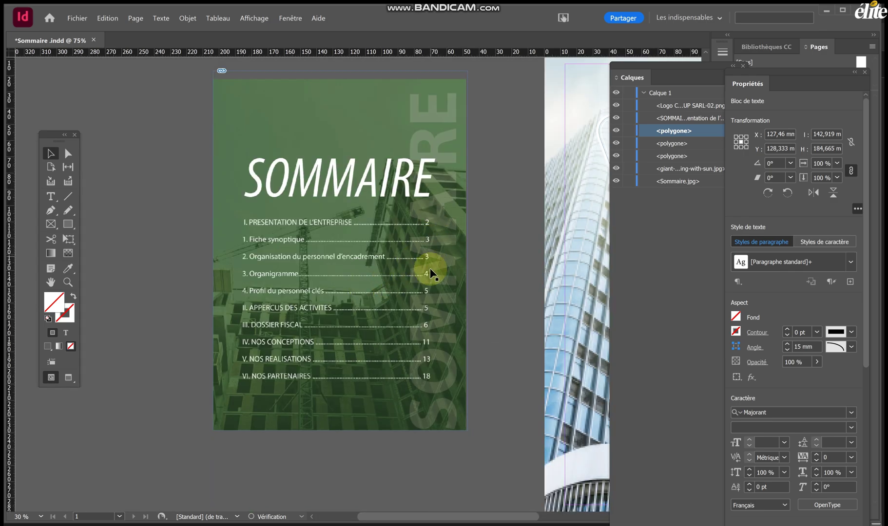
pyautogui.hscroll(5, 443, 300)
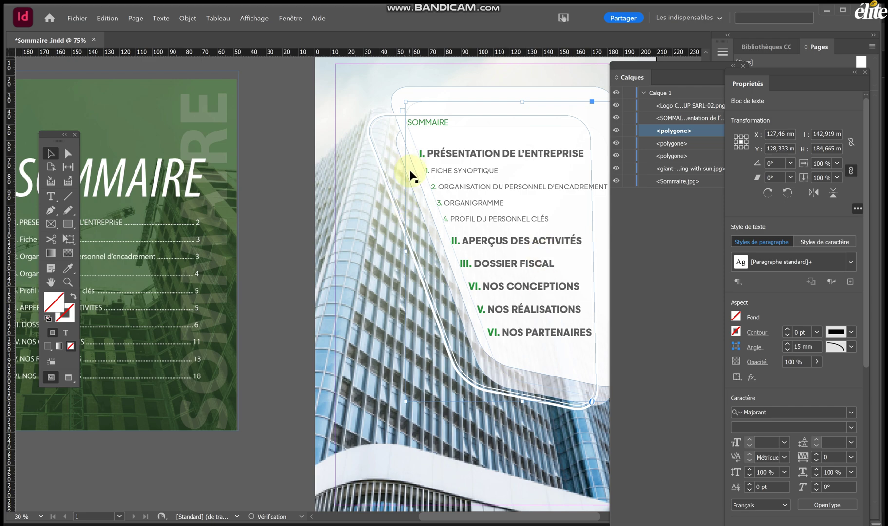
pyautogui.click(411, 175)
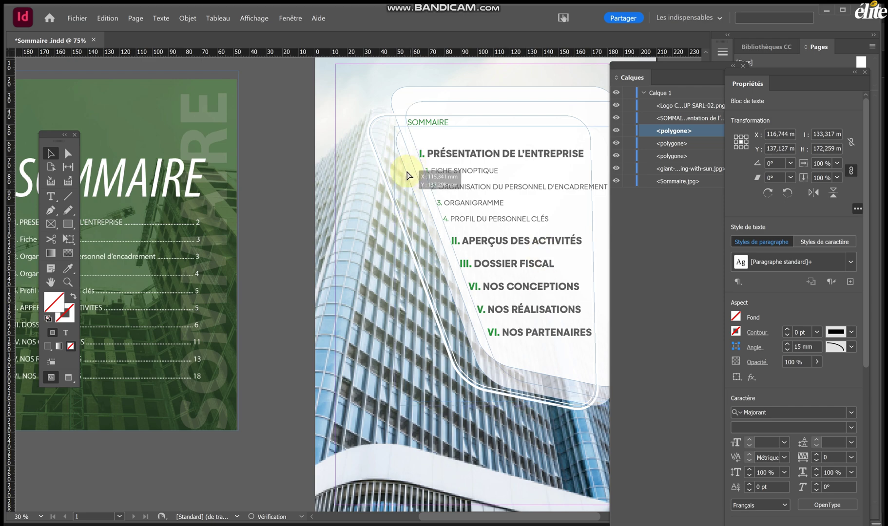
# Widen the 90 % opacity white polygon behind the contents text on its right side to about 150.3 mm.
pyautogui.hscroll(1, 463, 298)
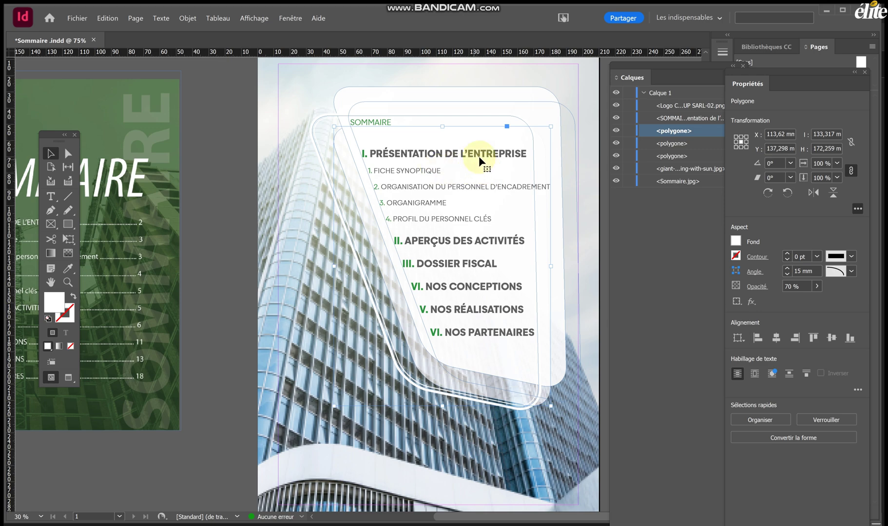
pyautogui.hscroll(1, 526, 123)
pyautogui.click(490, 95)
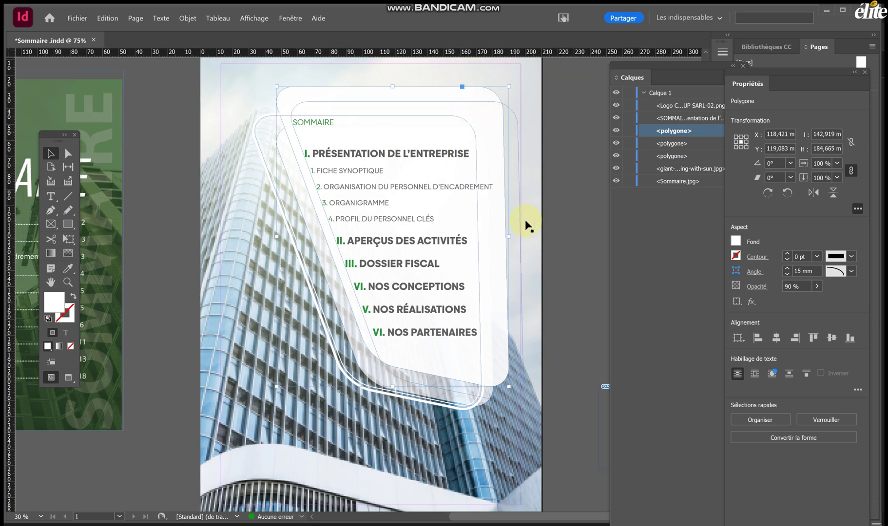
pyautogui.moveTo(509, 235); pyautogui.dragTo(521, 238)
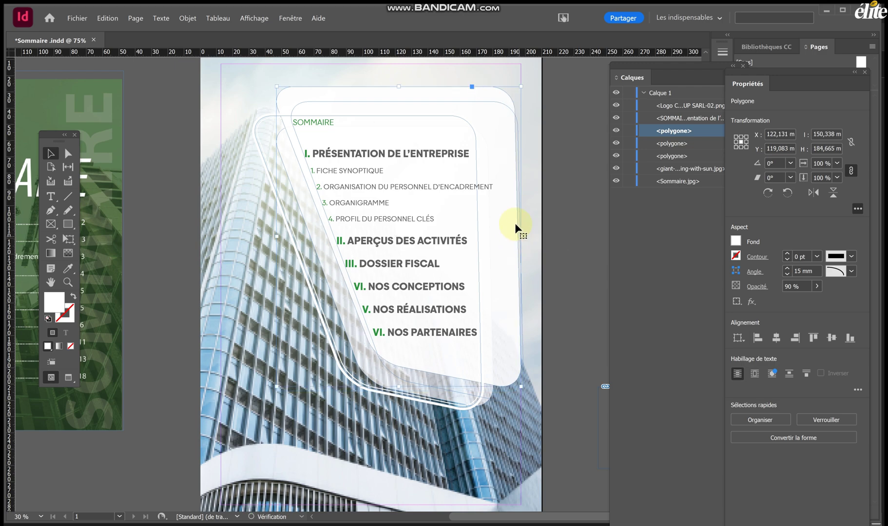
# Create a text frame about 11.5 by 141.5 mm beside the older SOMMAIRE page, listing page numbers 2, 3, 3, 4, 5, 5, 6, 11, 13, 18 on separate lines.
pyautogui.hscroll(3, 493, 170)
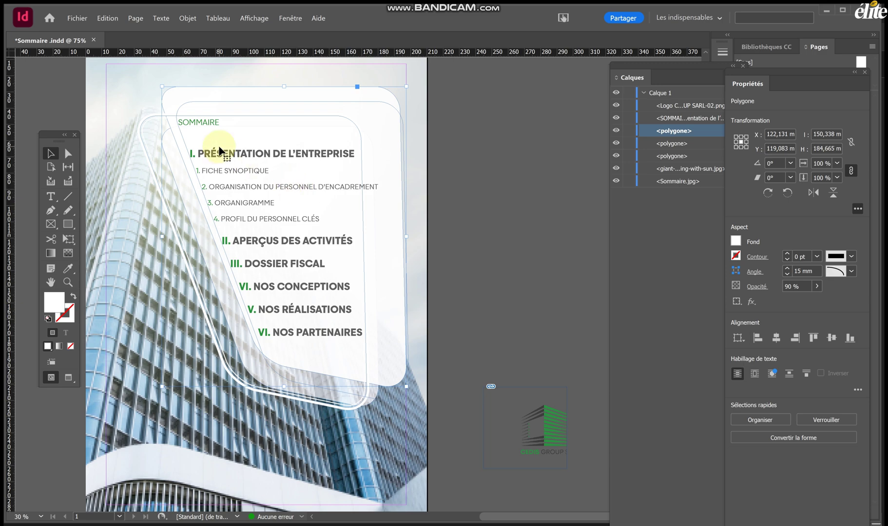
pyautogui.hscroll(-10, 296, 162)
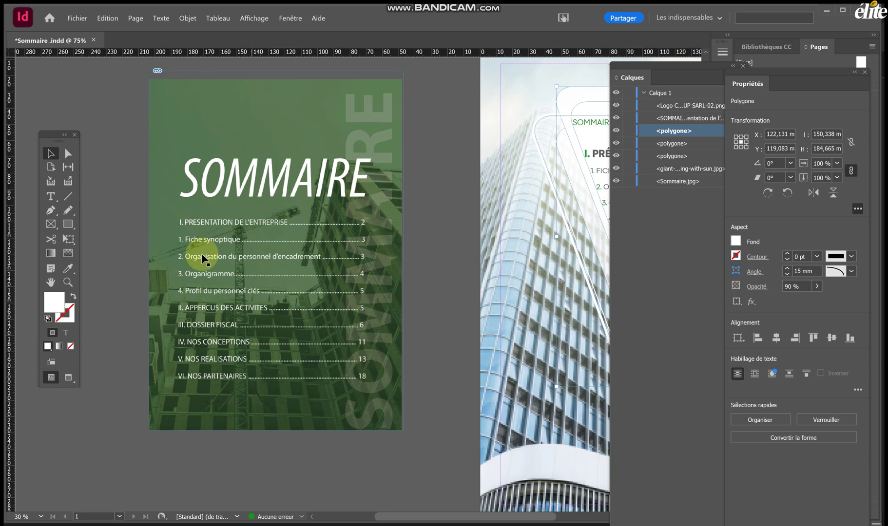
pyautogui.hscroll(3, 337, 182)
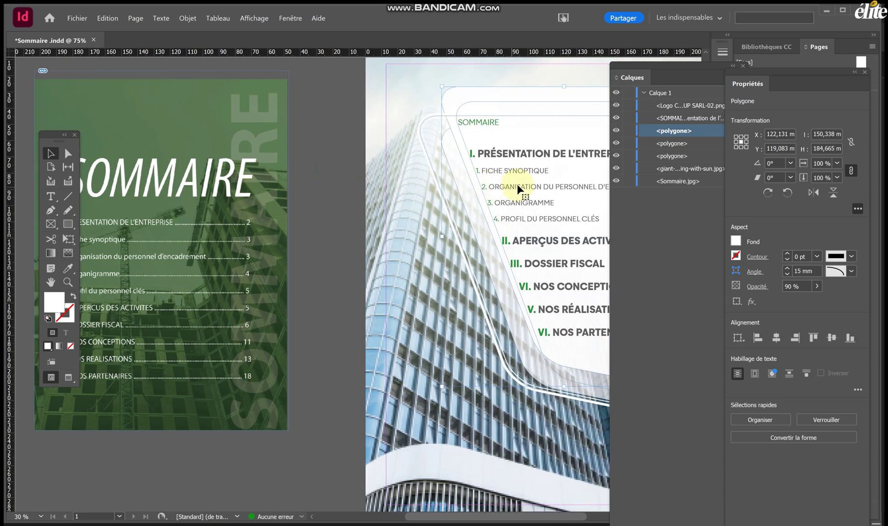
pyautogui.hscroll(3, 514, 184)
pyautogui.click(464, 160)
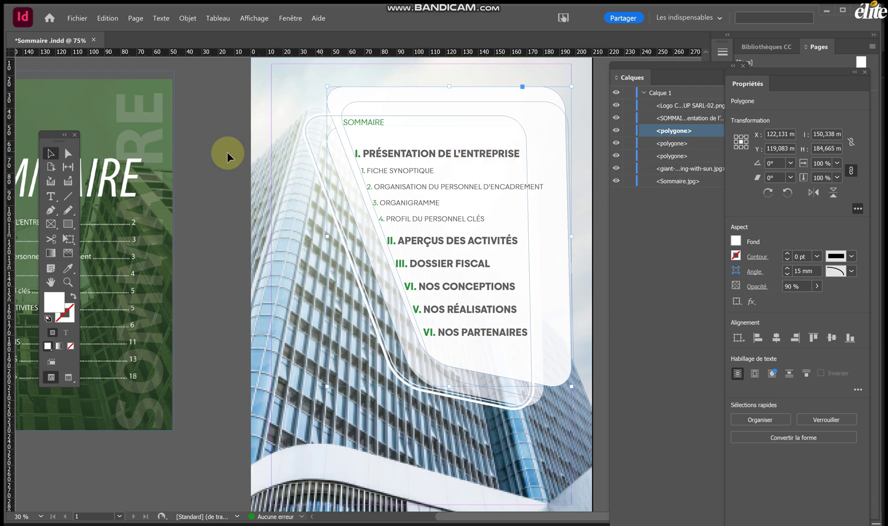
pyautogui.hscroll(-3, 136, 222)
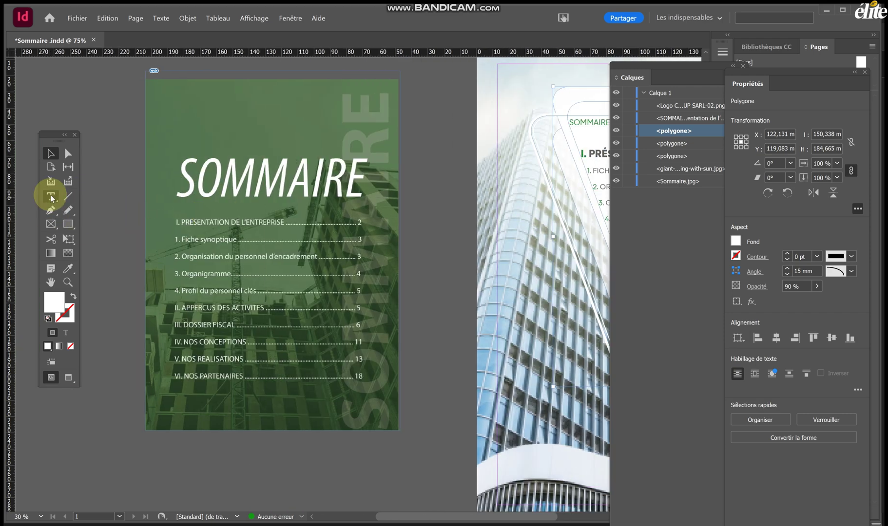
pyautogui.click(51, 196)
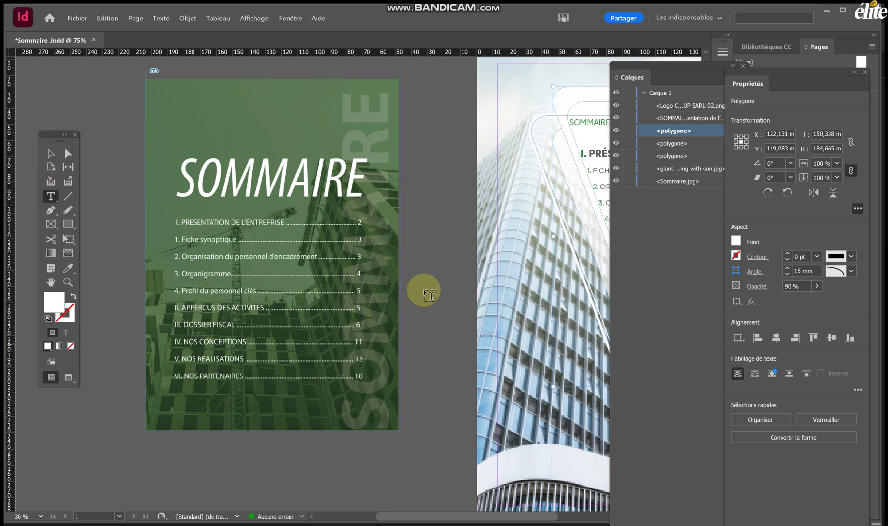
pyautogui.moveTo(416, 203); pyautogui.dragTo(435, 433)
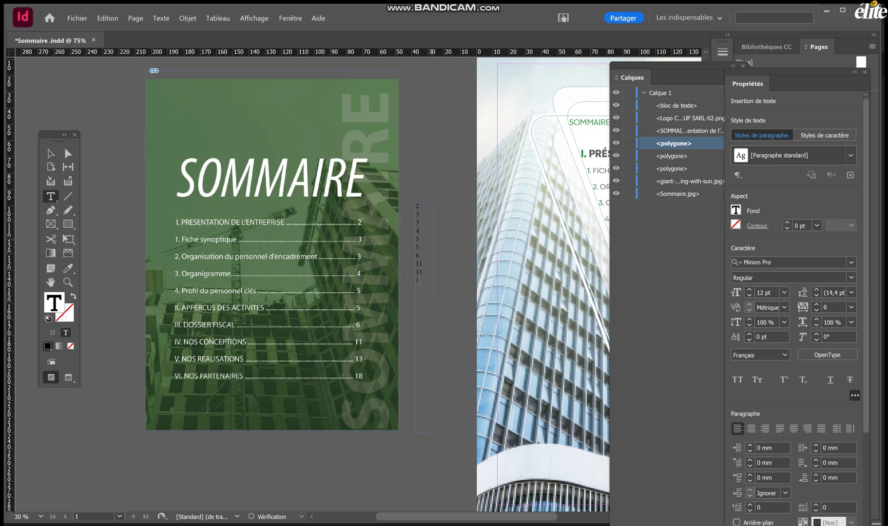
# Set all the page numbers in the new text frame to the Majorant font in the Light style.
pyautogui.hotkey('ctrl', 'a')
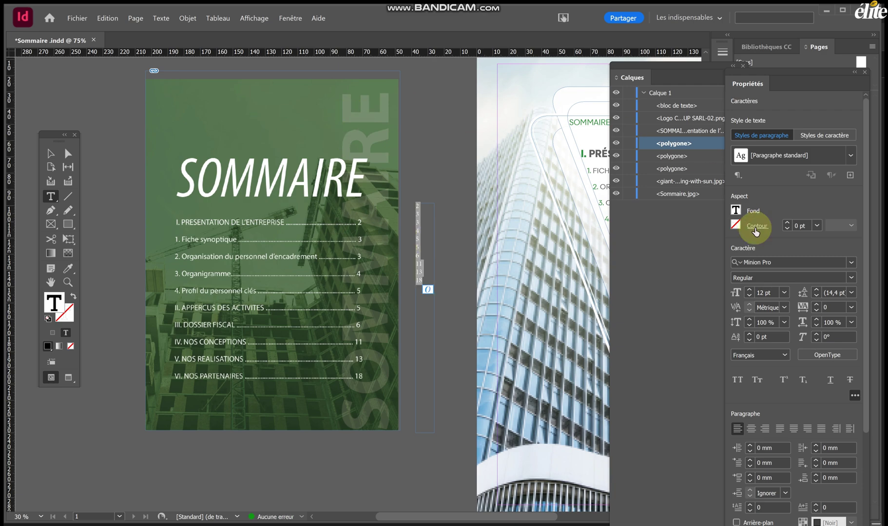
pyautogui.click(852, 263)
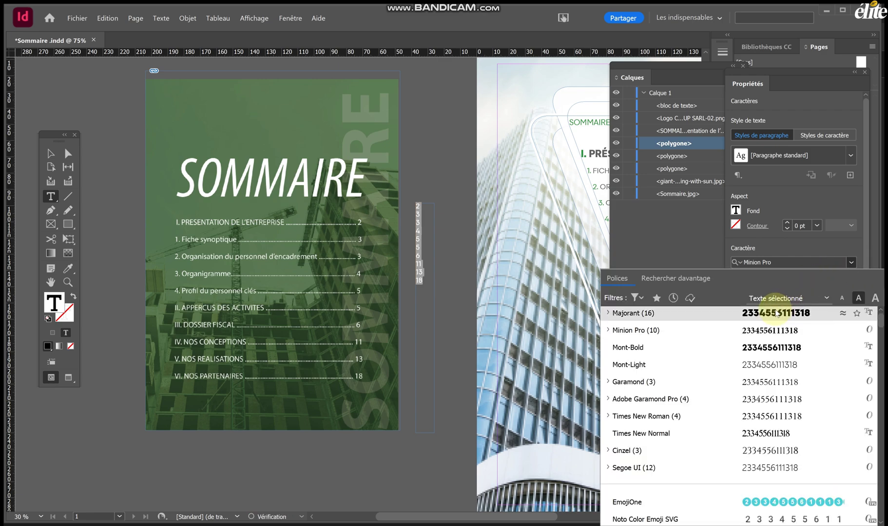
pyautogui.click(780, 312)
pyautogui.click(854, 280)
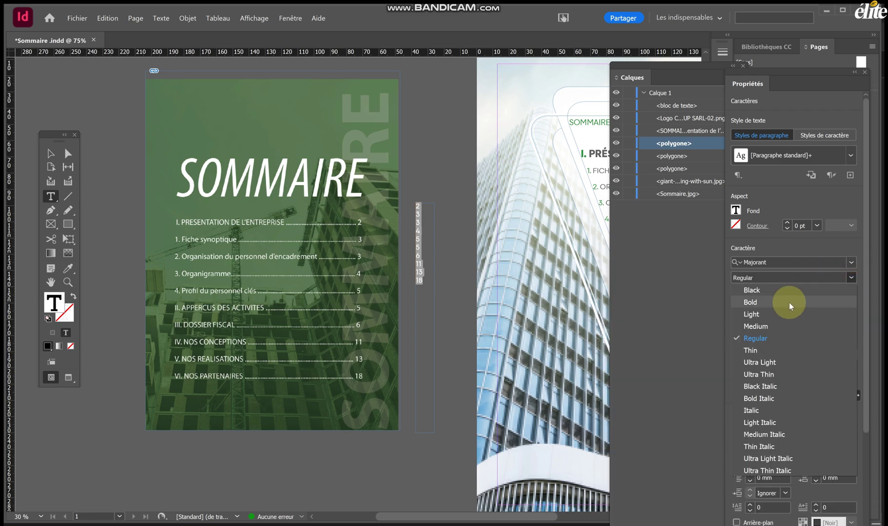
pyautogui.click(770, 311)
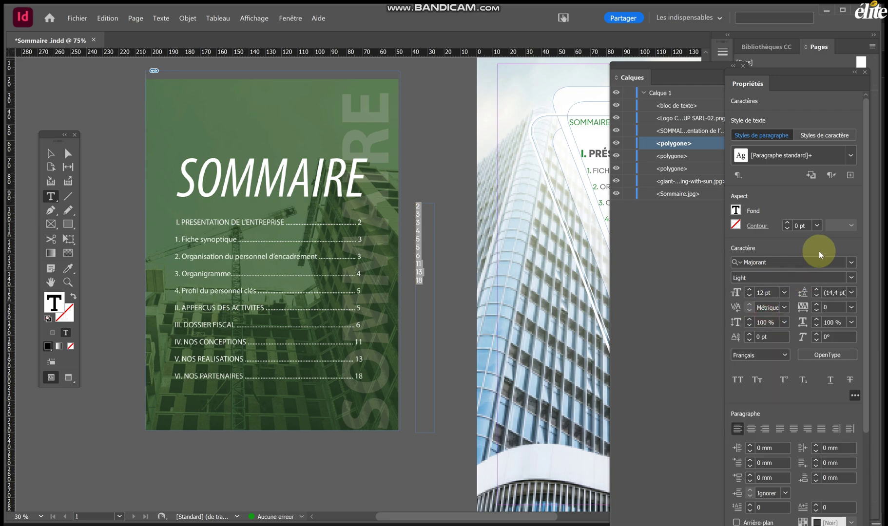
# Increase the leading of the page numbers to 41 pt.
pyautogui.click(816, 290)
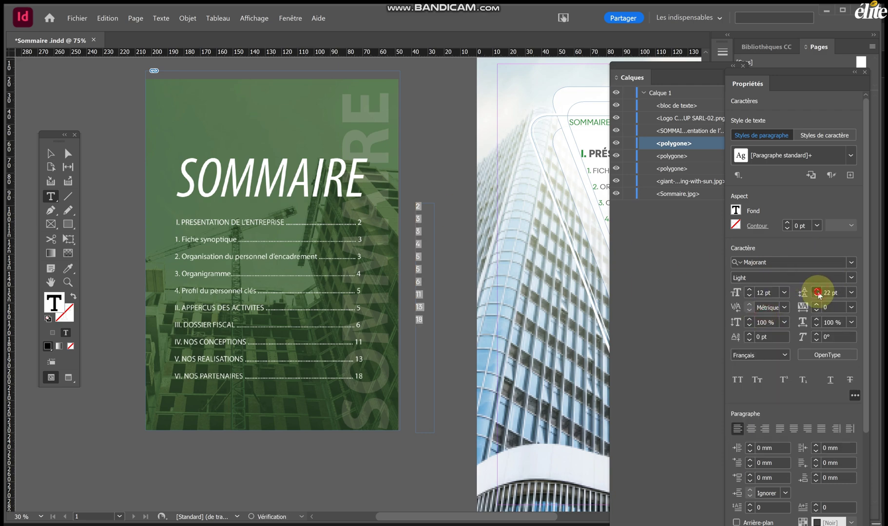
pyautogui.click(817, 291)
pyautogui.click(817, 291)
pyautogui.click(816, 290)
pyautogui.click(817, 290)
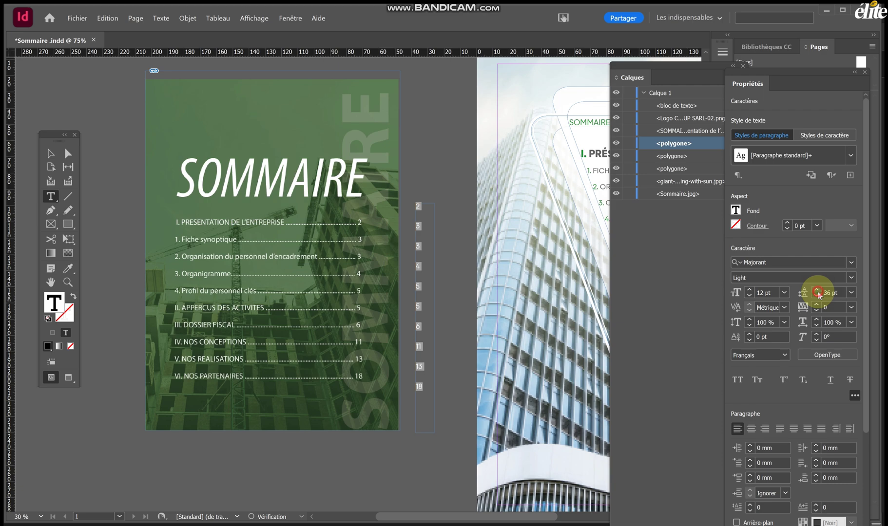
pyautogui.click(817, 290)
pyautogui.click(817, 290)
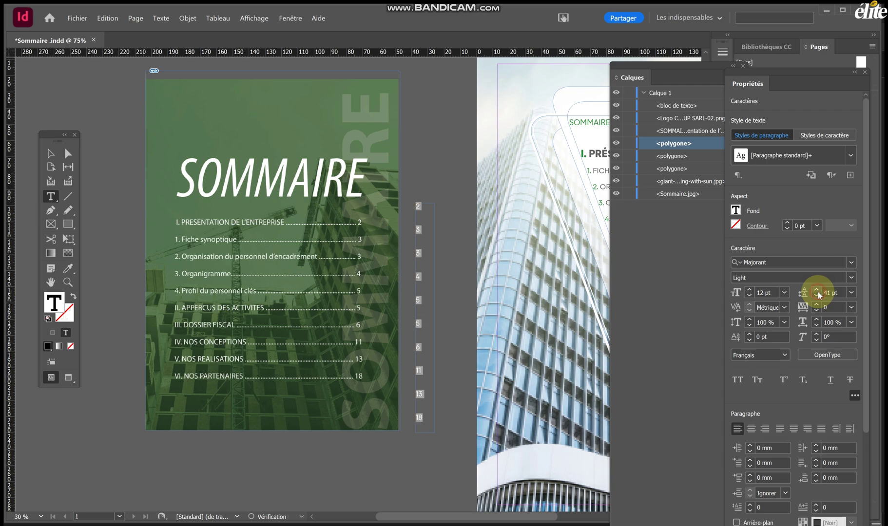
# Color the page numbers with the green swatch R=42 V=149 B=65.
pyautogui.click(737, 211)
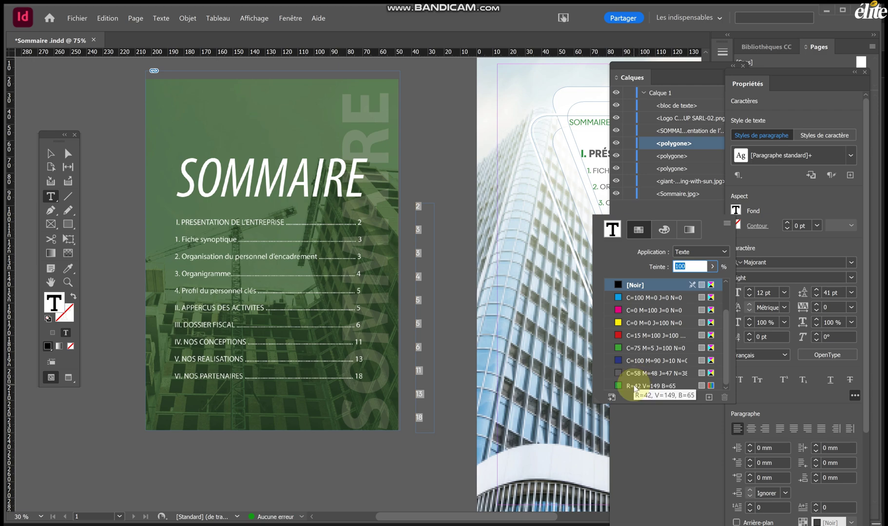
pyautogui.click(635, 387)
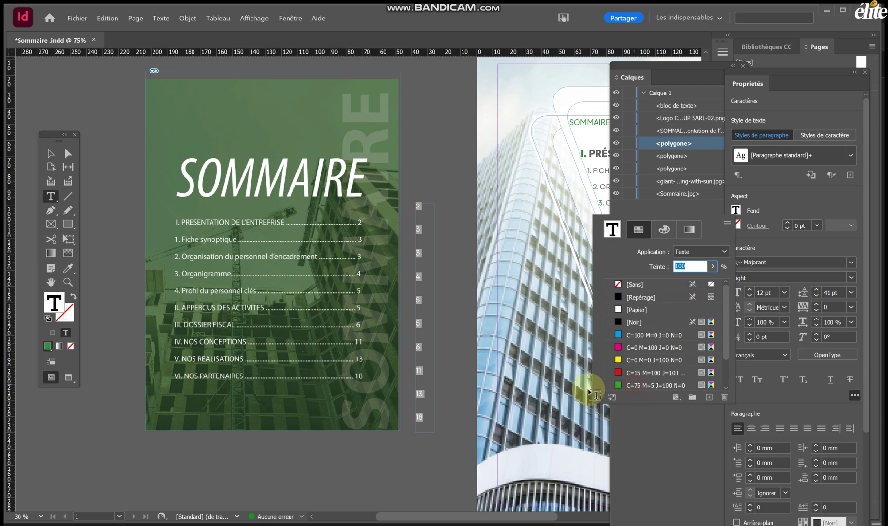
pyautogui.click(629, 387)
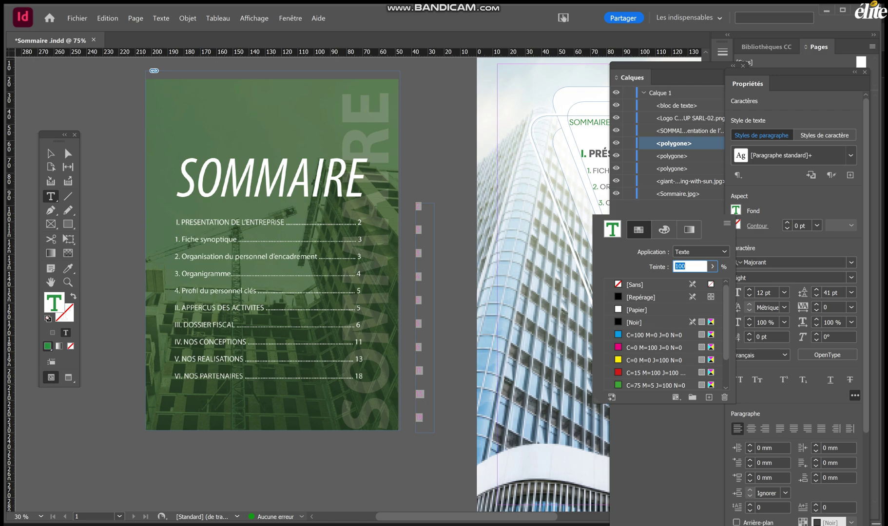
pyautogui.press('super')
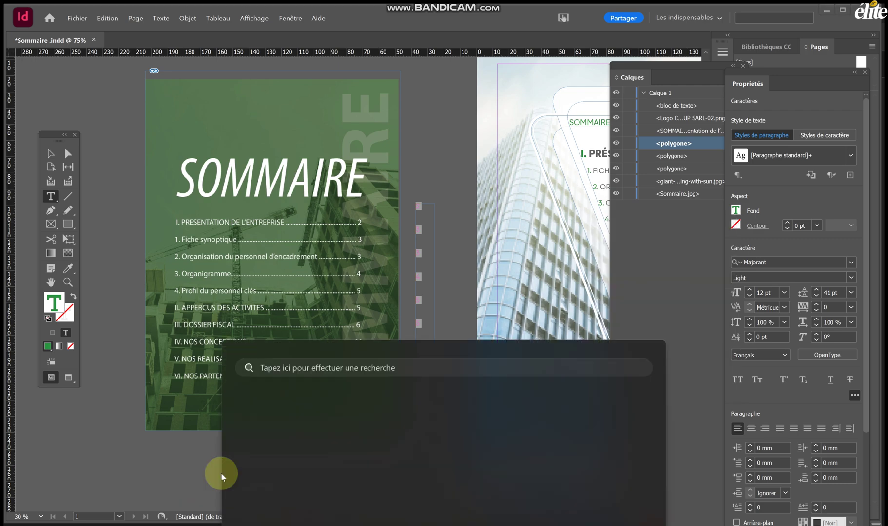
pyautogui.write('BANDO')
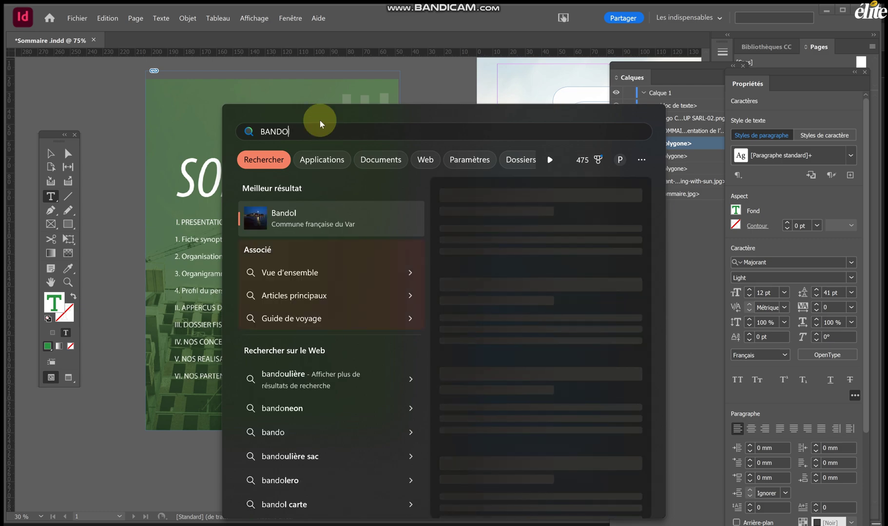
pyautogui.press('BackSpace')
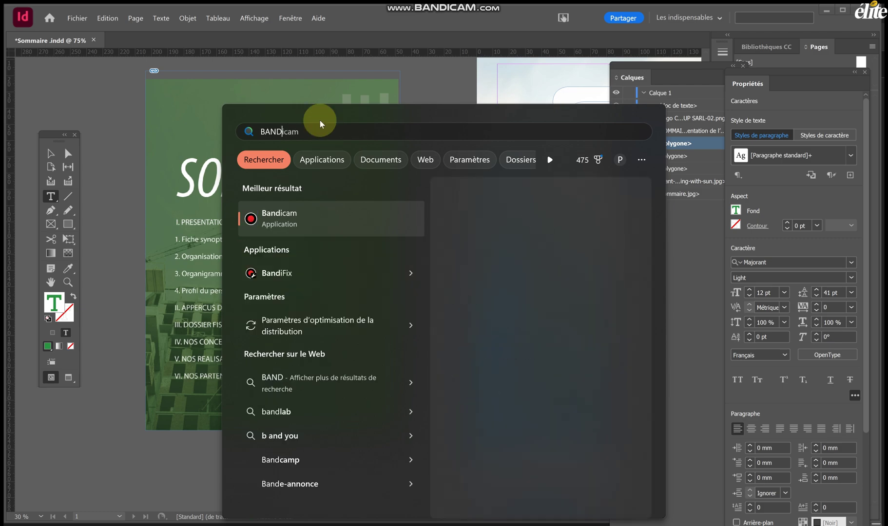
pyautogui.click(518, 235)
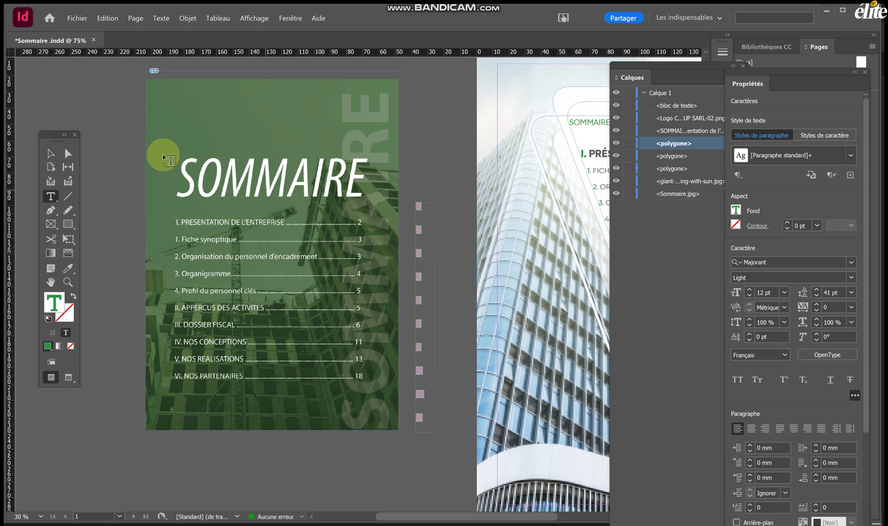
# Move the page number frame beside the contents entries on the new page, to about X 191 mm, Y 135.25 mm.
pyautogui.click(49, 154)
pyautogui.hscroll(5, 294, 210)
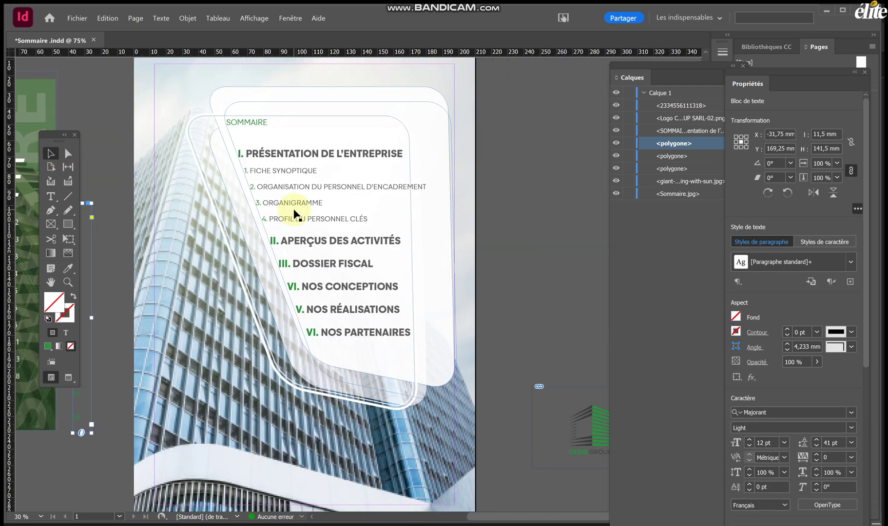
pyautogui.scroll(2, 251, 214)
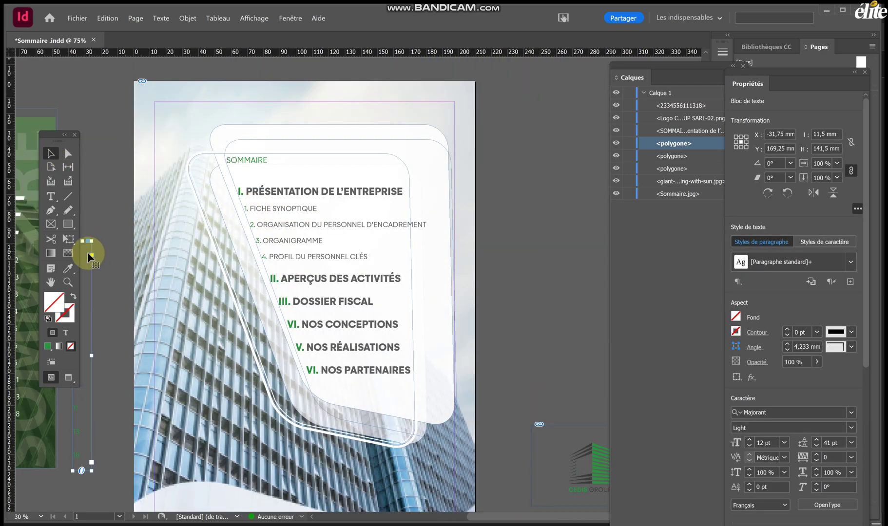
pyautogui.moveTo(90, 256); pyautogui.dragTo(444, 195)
pyautogui.scroll(2, 429, 216)
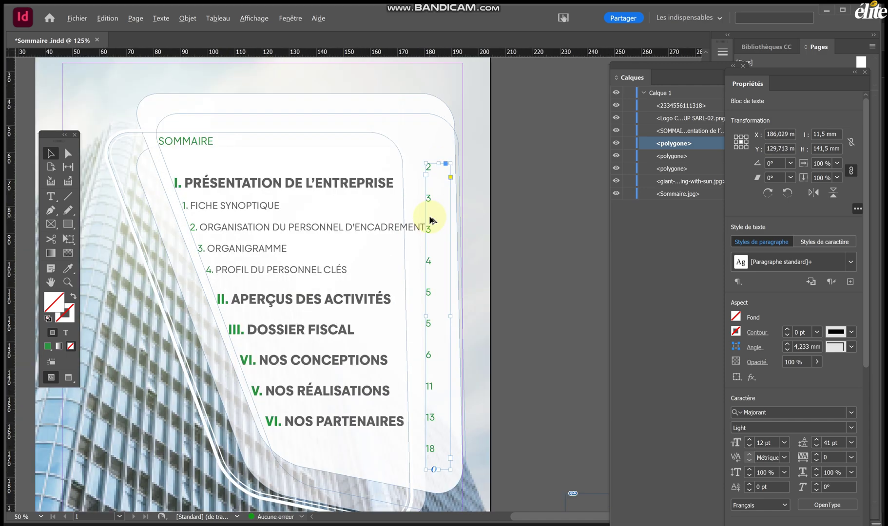
pyautogui.scroll(1, 429, 220)
pyautogui.moveTo(435, 155)
pyautogui.mouseDown()
pyautogui.moveTo(444, 158)
pyautogui.moveTo(439, 169)
pyautogui.mouseUp()
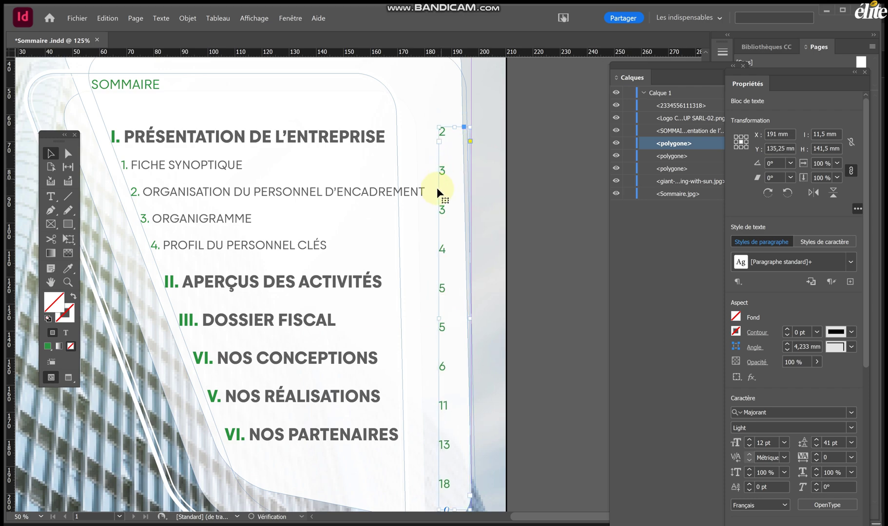
# Set the page numbers' leading to 36 pt and shrink their frame to about 6 mm wide by 118.75 mm high.
pyautogui.scroll(-1, 450, 256)
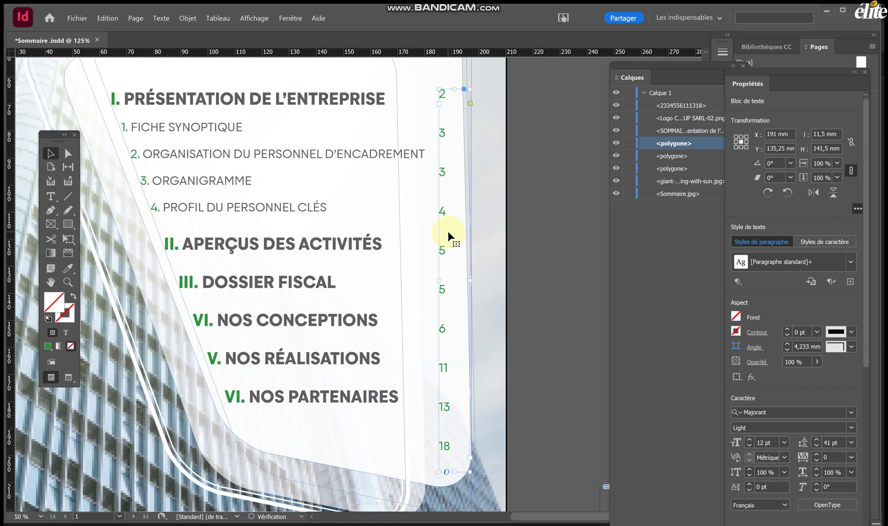
pyautogui.click(816, 448)
pyautogui.click(816, 448)
pyautogui.click(816, 447)
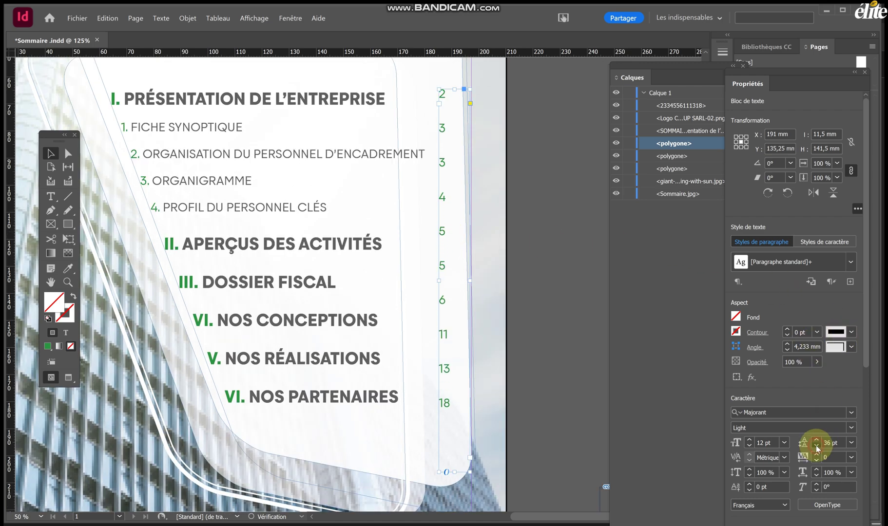
pyautogui.click(817, 447)
pyautogui.click(817, 447)
pyautogui.click(816, 440)
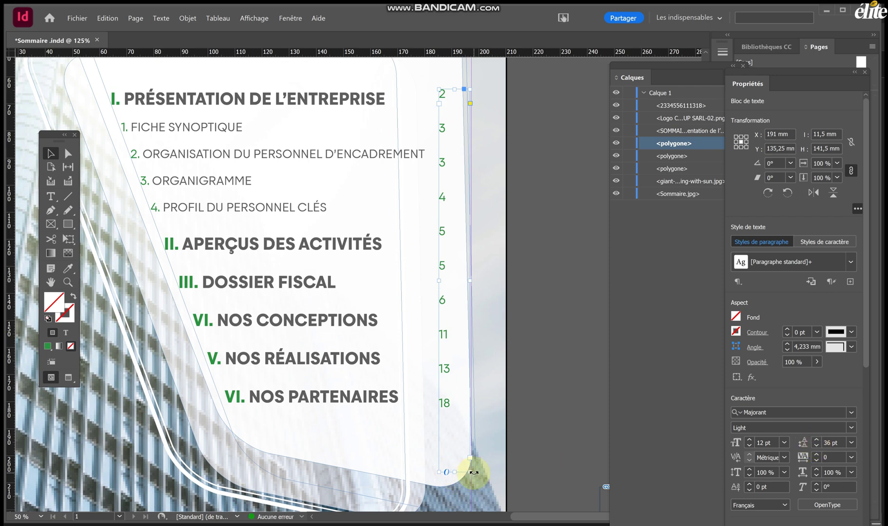
pyautogui.moveTo(470, 473); pyautogui.dragTo(454, 411)
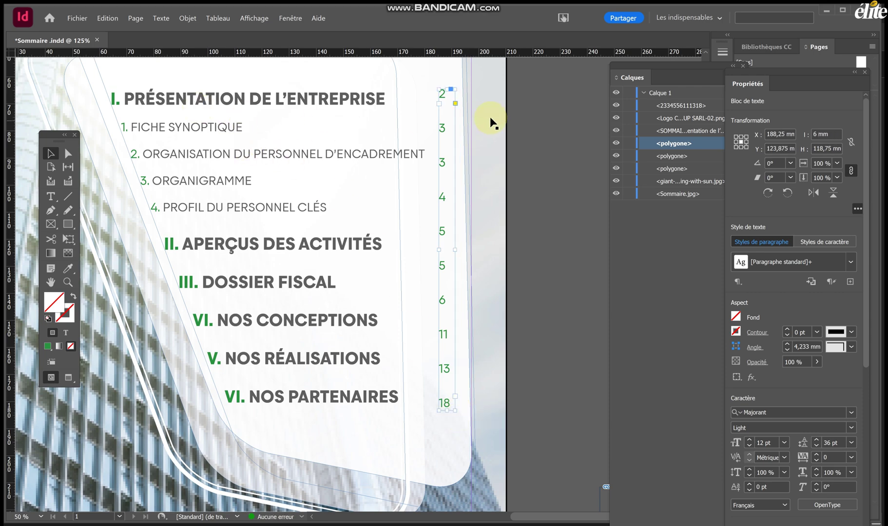
# Set the page numbers' font size to 10 pt and leading to 35 pt, trying larger sizes first.
pyautogui.click(750, 441)
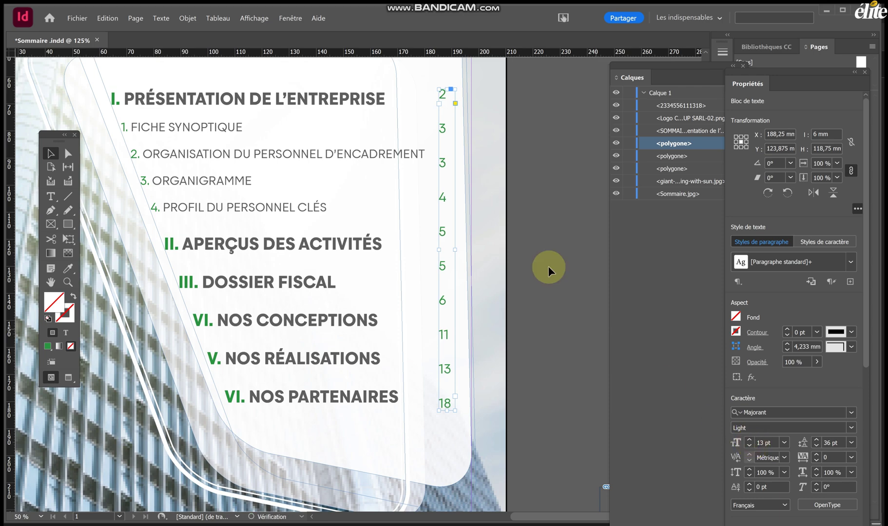
pyautogui.click(750, 445)
pyautogui.click(750, 446)
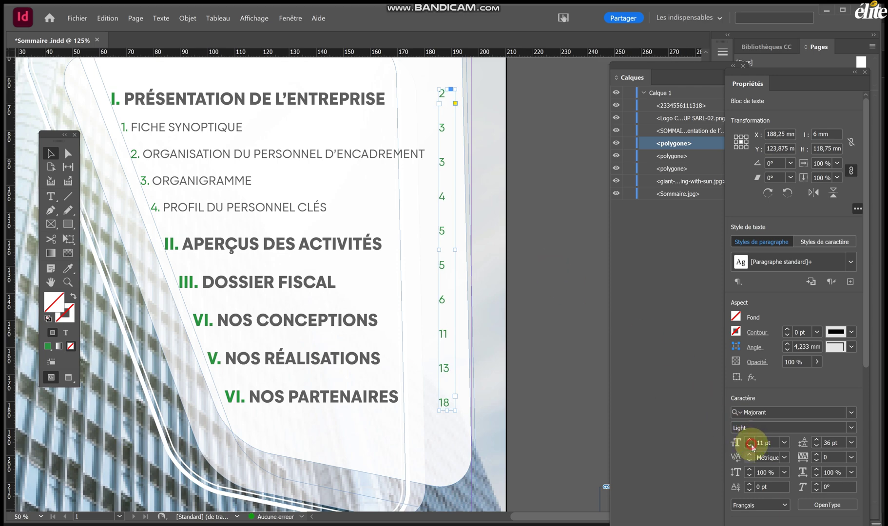
pyautogui.click(750, 445)
pyautogui.click(816, 446)
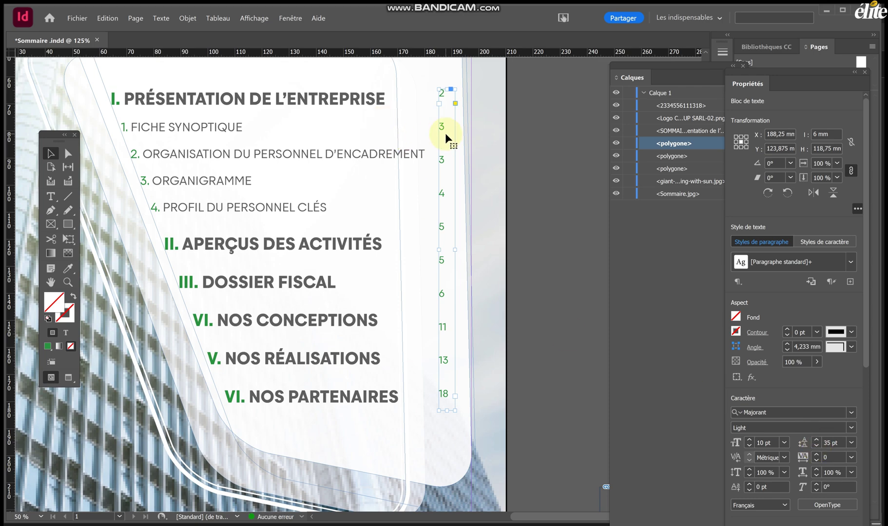
# Nudge the page number frame down to Y 125.125 mm.
pyautogui.press('Down')
pyautogui.press('Down')
pyautogui.press('Down')
pyautogui.press('Down')
pyautogui.press('Down')
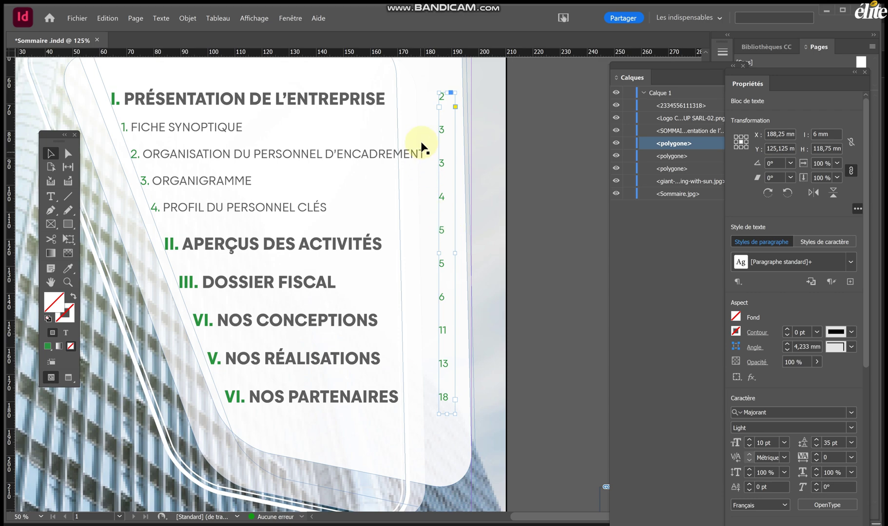
pyautogui.click(382, 99)
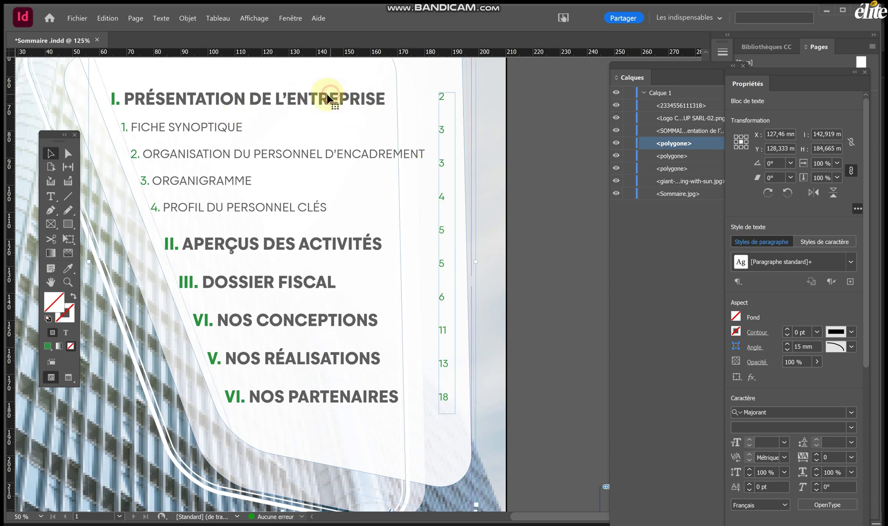
pyautogui.click(51, 195)
pyautogui.click(155, 99)
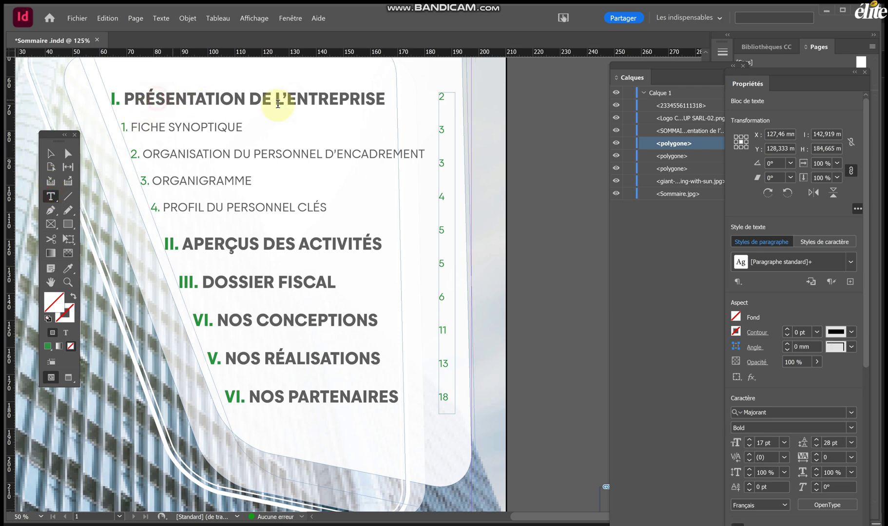
pyautogui.click(385, 101)
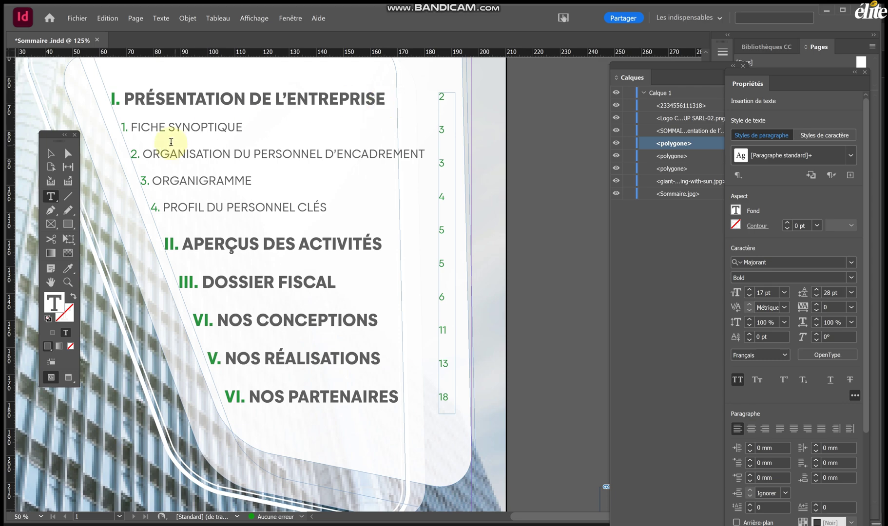
# Delete the separate frame of green page numbers beside the contents entries.
pyautogui.click(51, 153)
pyautogui.click(442, 168)
pyautogui.moveTo(466, 166); pyautogui.dragTo(522, 170)
pyautogui.press('Delete')
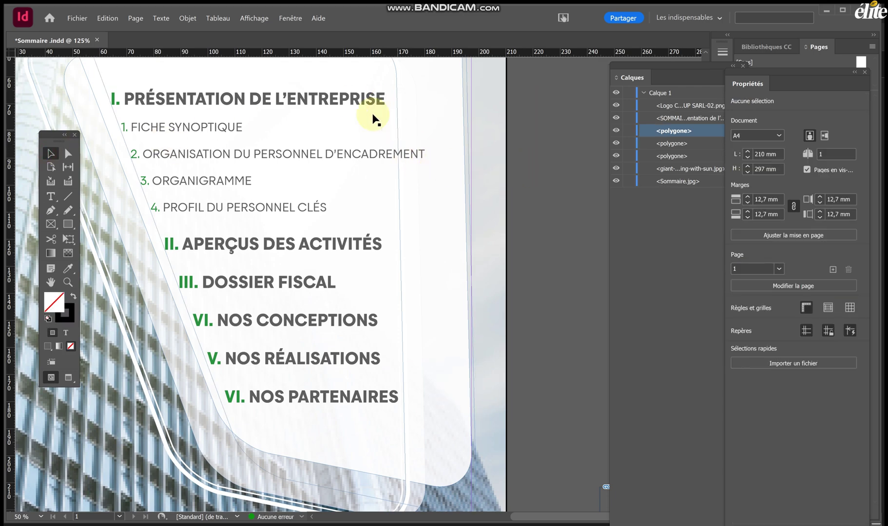
# Add page number 2 to the PRÉSENTATION DE L'ENTREPRISE line in the contents text, set apart with tab spacing.
pyautogui.click(57, 196)
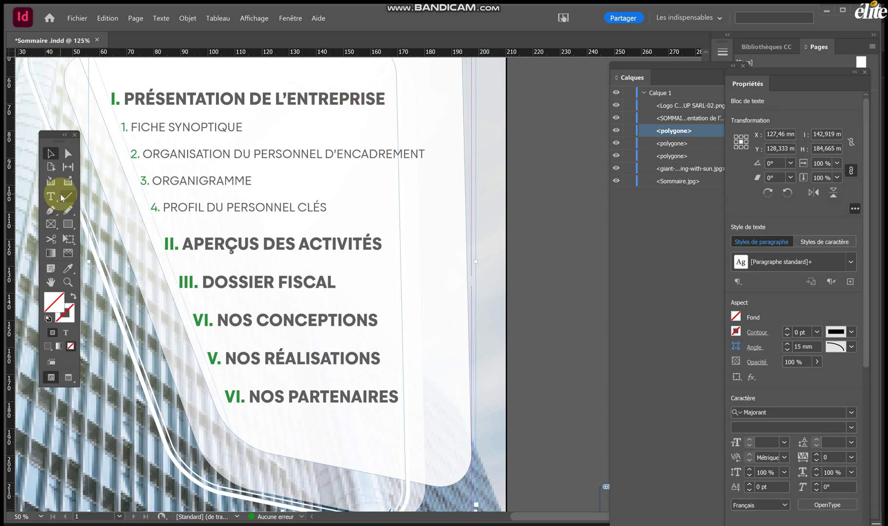
pyautogui.click(380, 100)
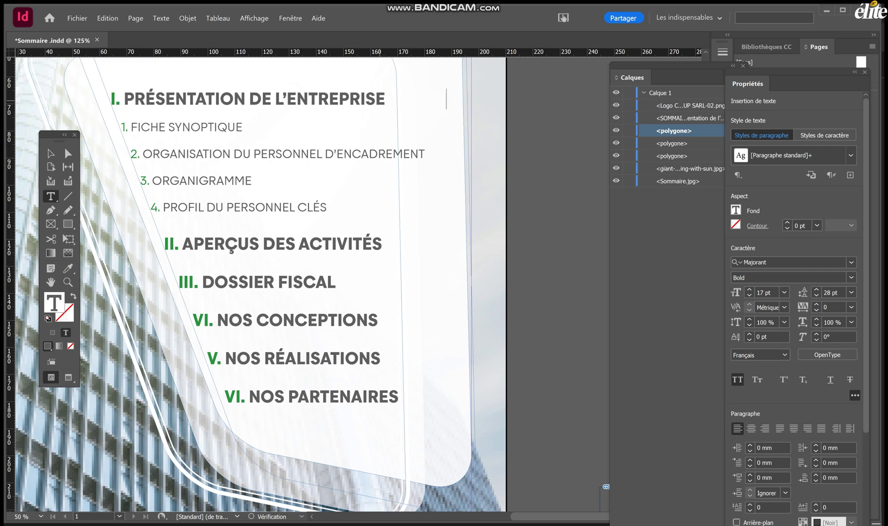
pyautogui.write('2')
pyautogui.keyDown('alt'); pyautogui.scroll(-2, 377, 99); pyautogui.keyUp('alt')
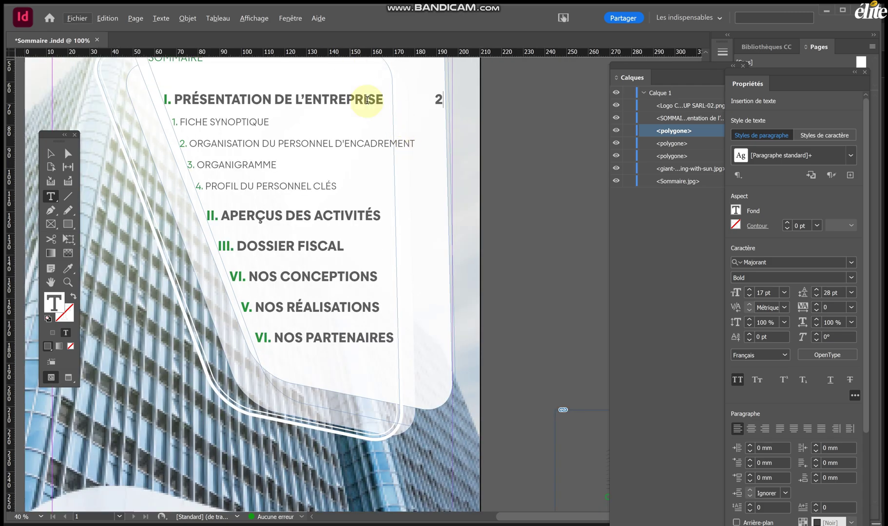
# Following the green reference page, add tabbed page number 3 to both the FICHE SYNOPTIQUE and ORGANISATION DU PERSONNEL D'ENCADREMENT lines.
pyautogui.hscroll(-8, 405, 167)
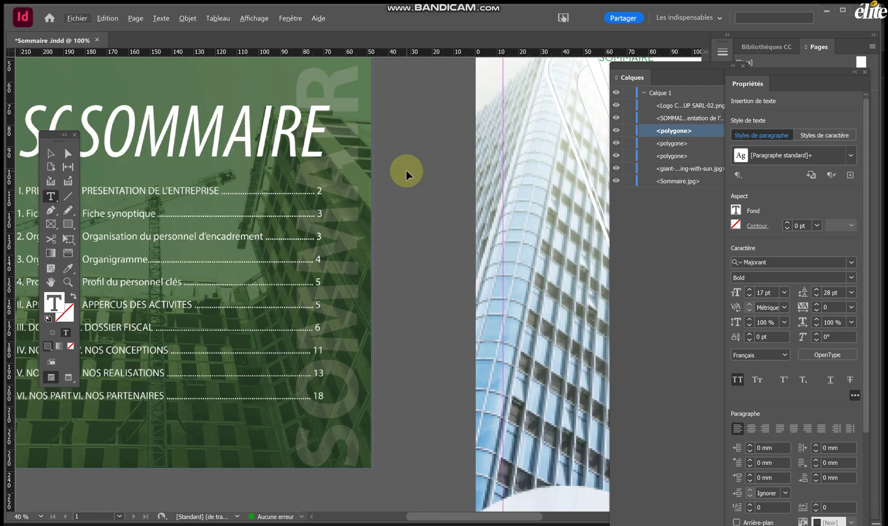
pyautogui.hscroll(8, 407, 173)
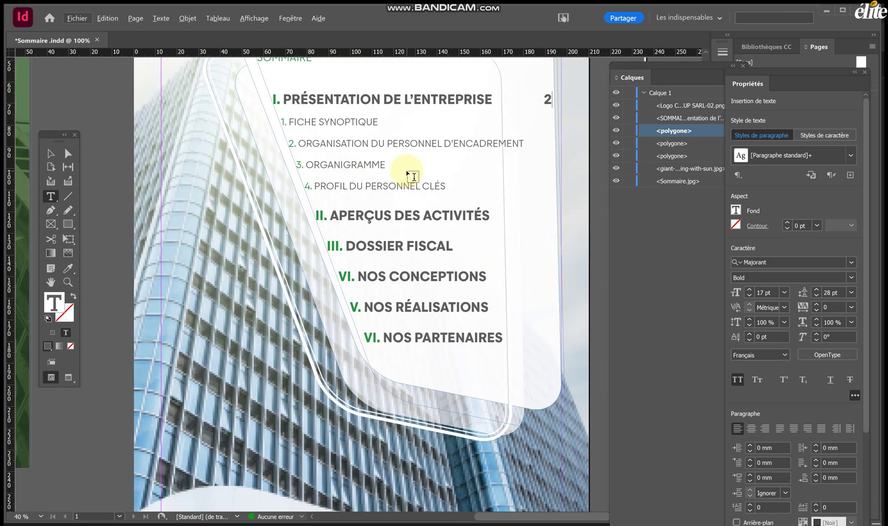
pyautogui.click(381, 122)
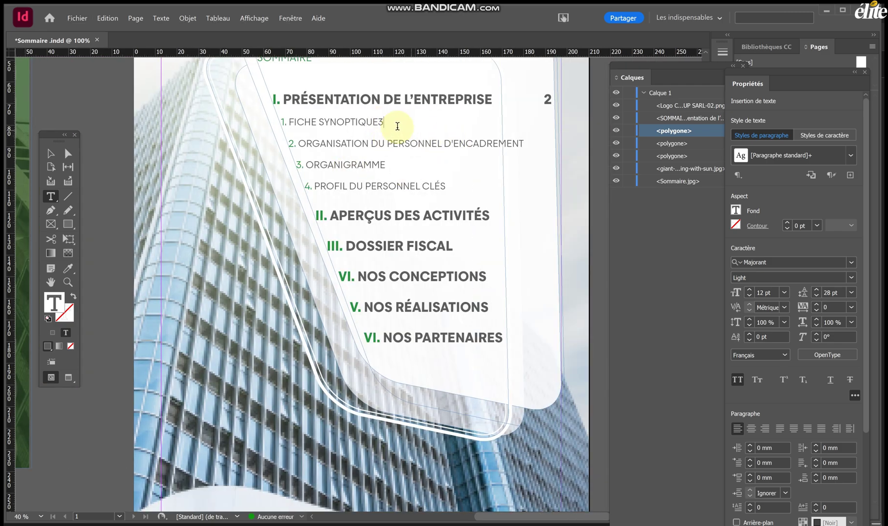
pyautogui.write('S')
pyautogui.click(380, 123)
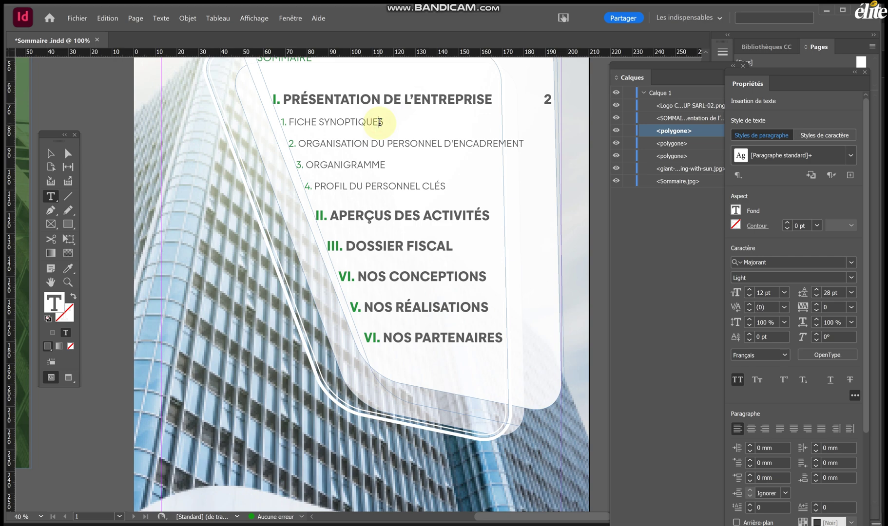
pyautogui.write('3')
pyautogui.click(521, 144)
pyautogui.write('3')
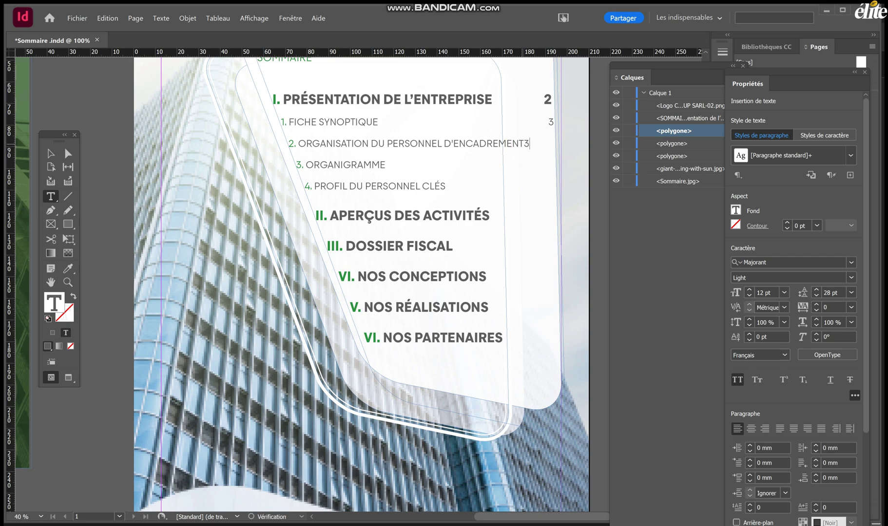
pyautogui.press('Left')
pyautogui.press('Tab')
# Add tabbed page number 4 to ORGANIGRAMME and 5 to PROFIL DU PERSONNEL CLÉS, following the reference page.
pyautogui.click(383, 166)
pyautogui.hscroll(-10, 384, 165)
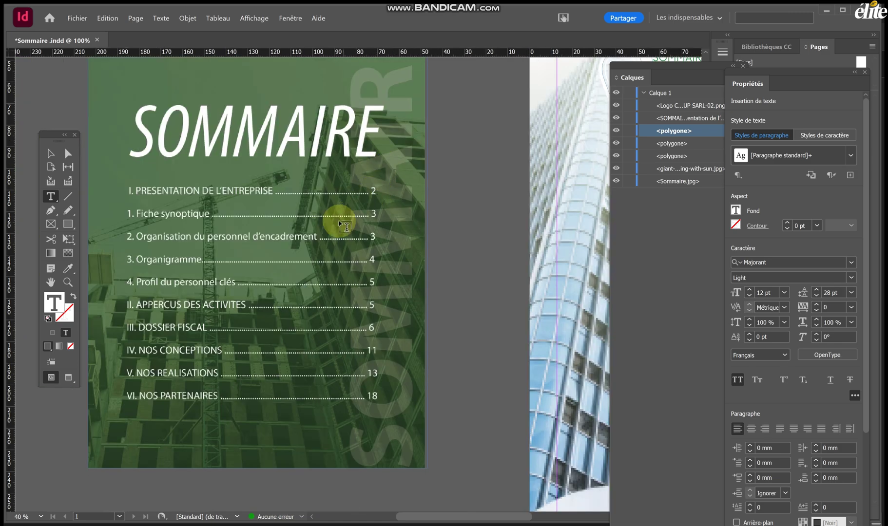
pyautogui.hscroll(3, 368, 249)
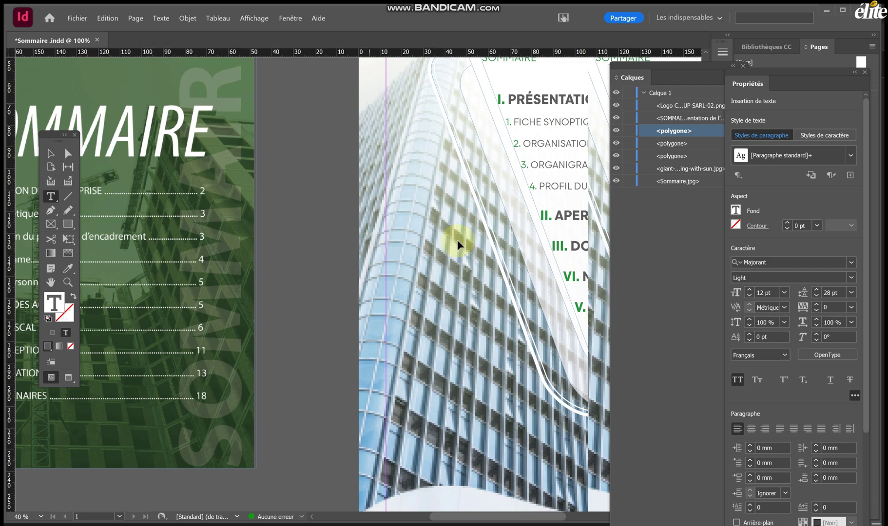
pyautogui.hscroll(5, 457, 241)
pyautogui.hscroll(2, 529, 172)
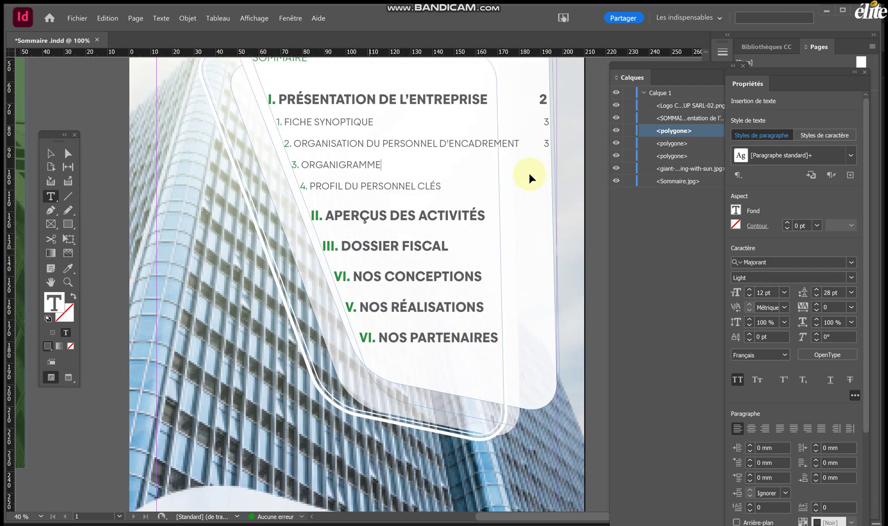
pyautogui.write('4')
pyautogui.press('Tab')
pyautogui.click(444, 186)
pyautogui.write('5')
pyautogui.press('Tab')
# Add tabbed page numbers 6, 7 and 8 to APERÇUS DES ACTIVITÉS, DOSSIER FISCAL and NOS CONCEPTIONS.
pyautogui.click(486, 219)
pyautogui.write('6')
pyautogui.click(483, 213)
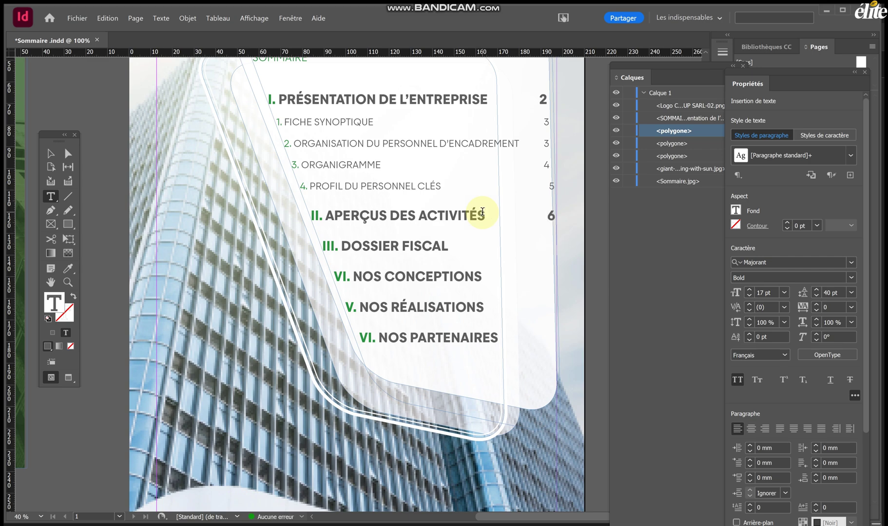
pyautogui.click(447, 251)
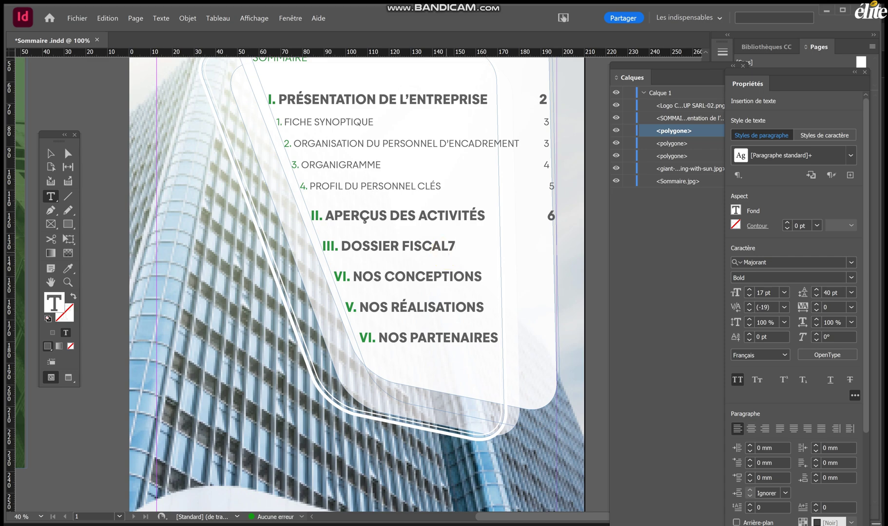
pyautogui.press('Tab')
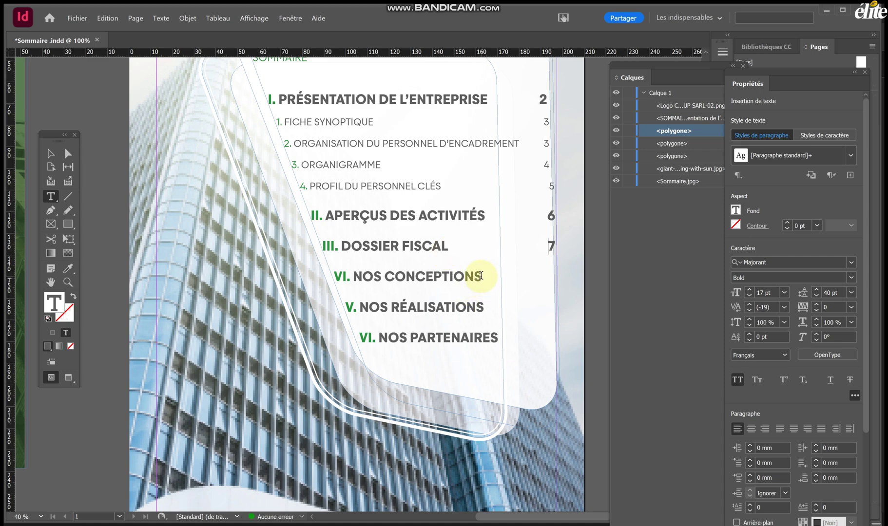
pyautogui.click(481, 276)
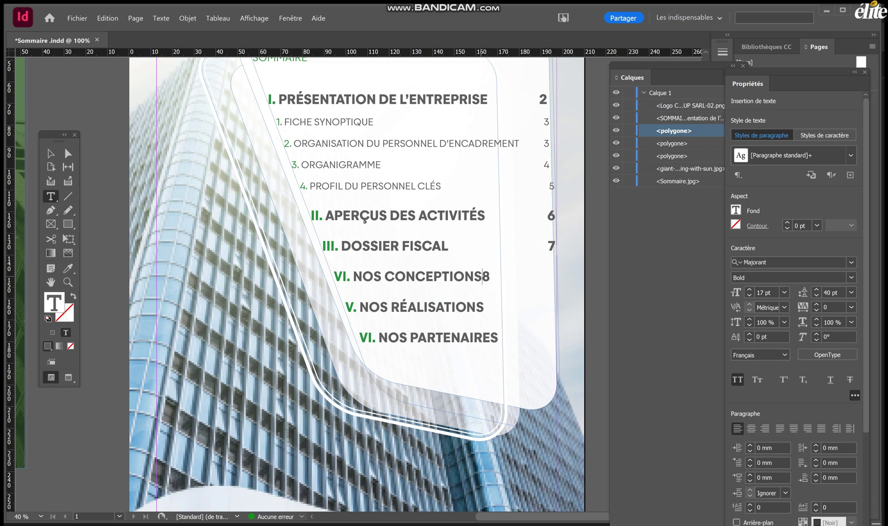
pyautogui.press('Tab')
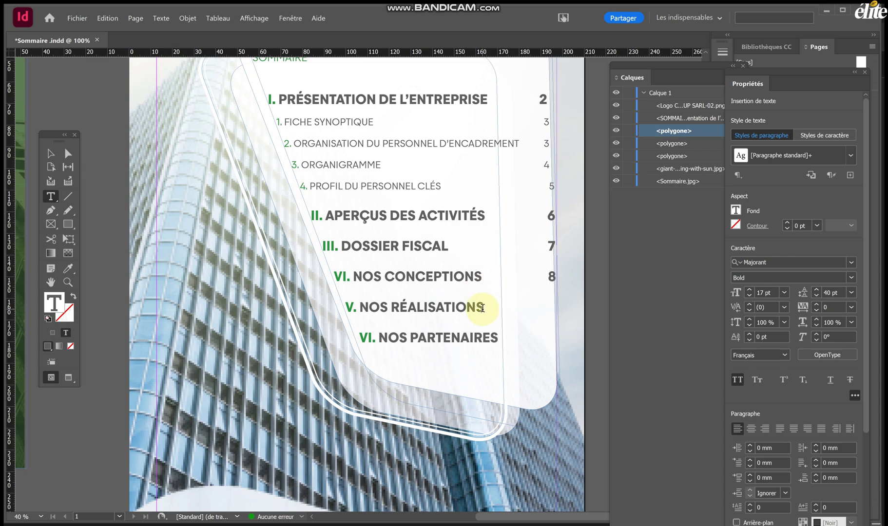
# Check the reference page's numbers and correct DOSSIER FISCAL to page 6 and NOS CONCEPTIONS to page 11.
pyautogui.hscroll(-10, 482, 312)
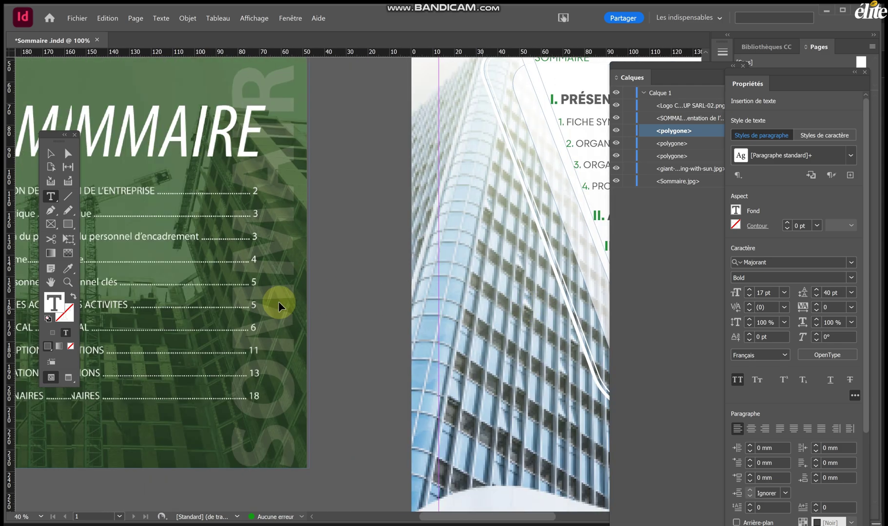
pyautogui.hscroll(-2, 256, 317)
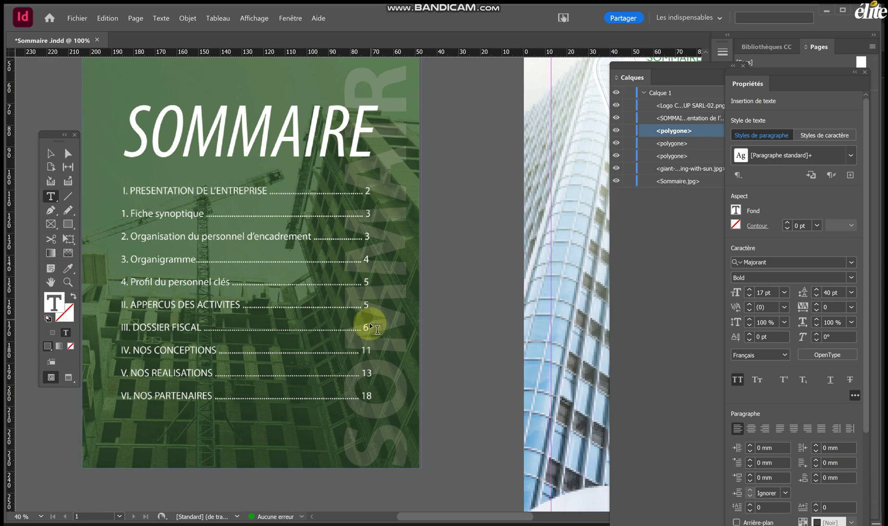
pyautogui.hscroll(7, 388, 380)
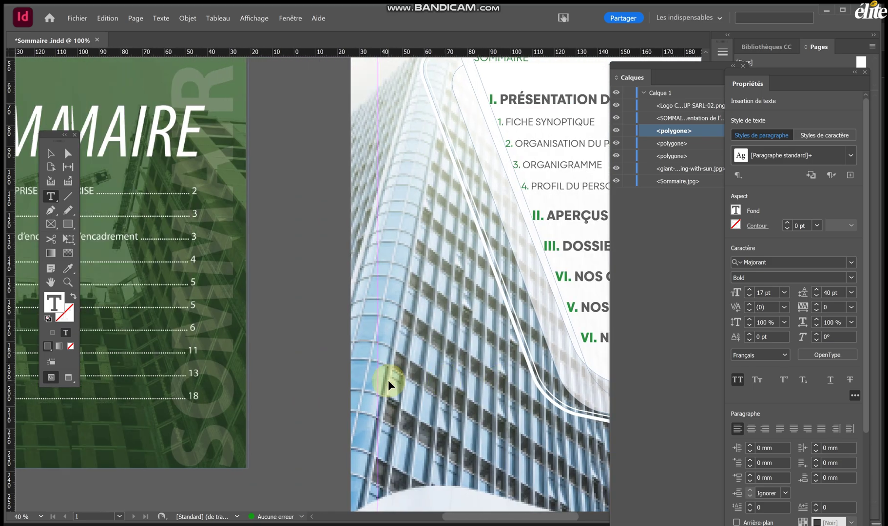
pyautogui.hscroll(4, 388, 380)
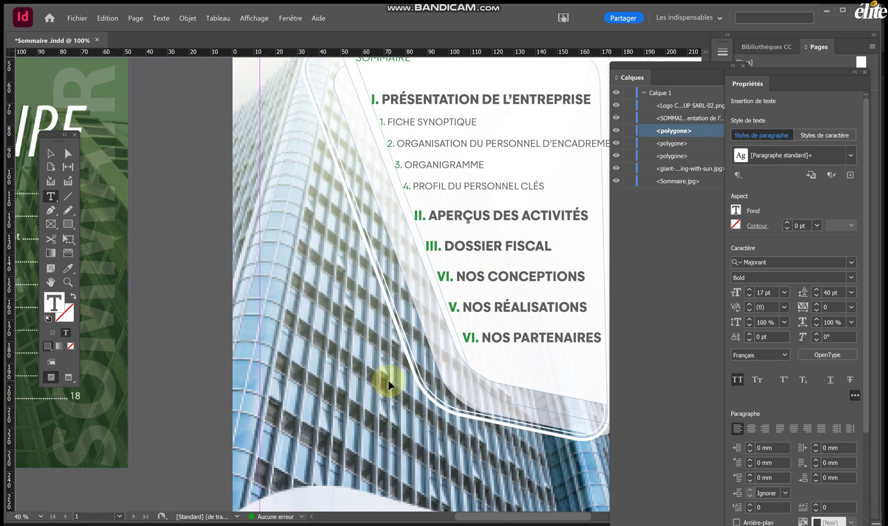
pyautogui.hscroll(2, 388, 381)
pyautogui.doubleClick(598, 249)
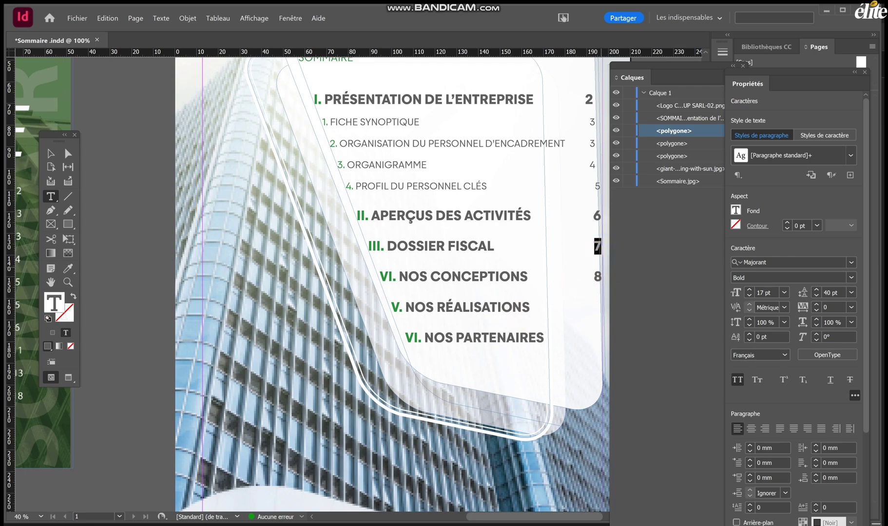
pyautogui.write('6')
pyautogui.press('Return')
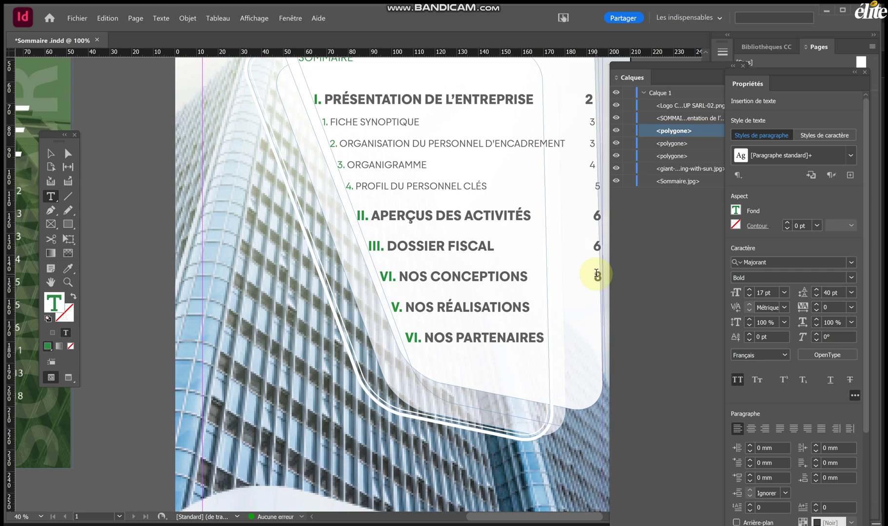
pyautogui.doubleClick(597, 274)
pyautogui.write('11')
# Add tabbed page number 13 to NOS RÉALISATIONS and 18 to NOS PARTENAIRES.
pyautogui.write('13')
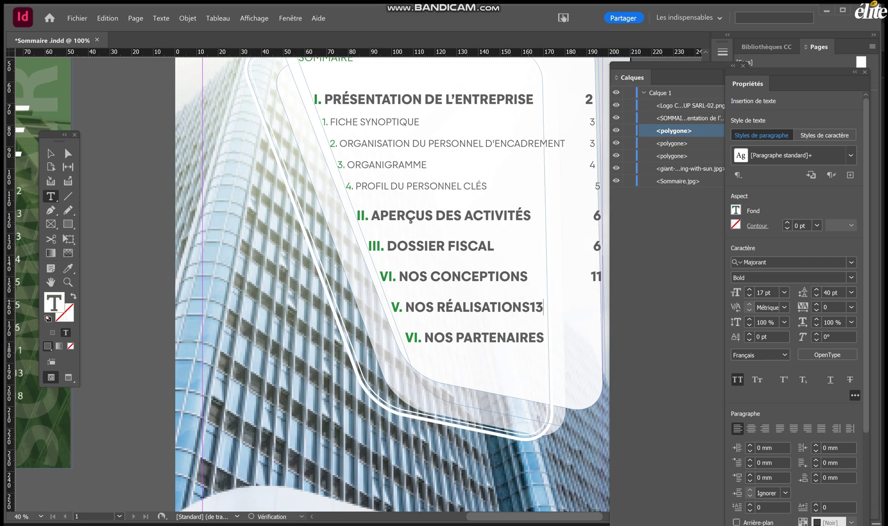
pyautogui.press('Tab')
pyautogui.press('Tab')
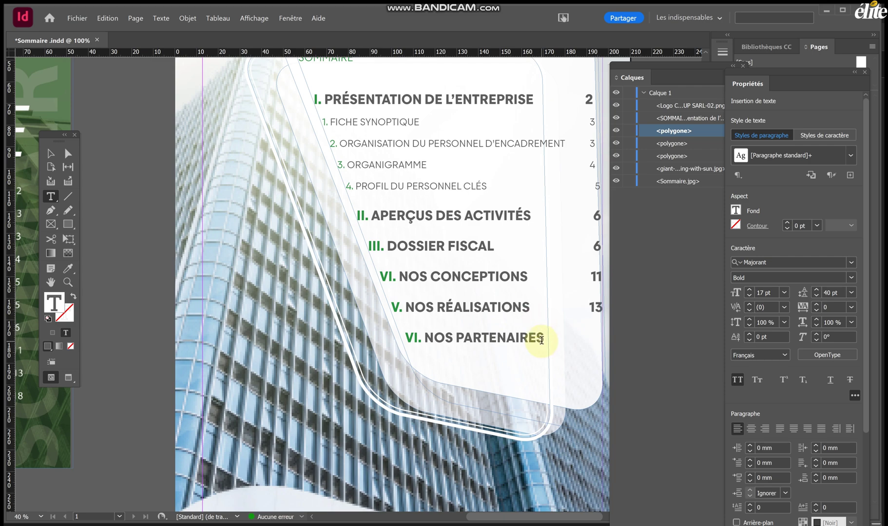
pyautogui.click(542, 339)
pyautogui.write('18')
pyautogui.press('Tab')
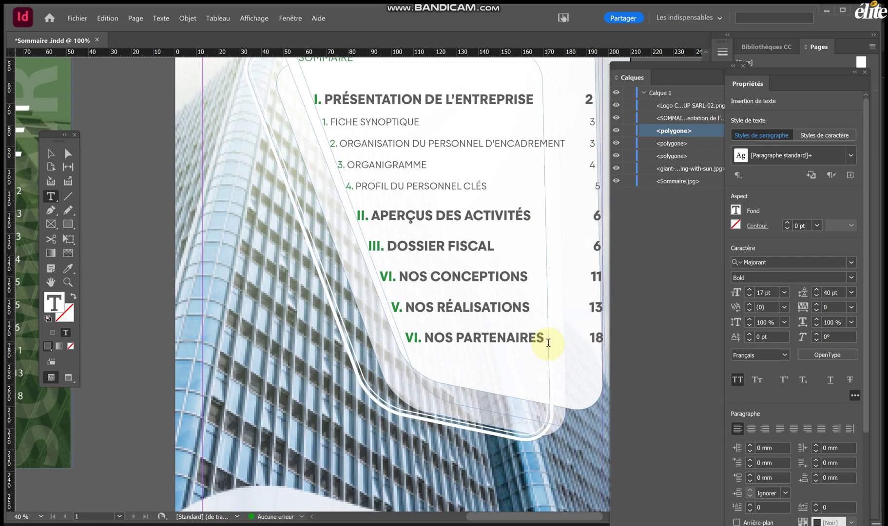
# Color the page number 2 of PRÉSENTATION DE L'ENTREPRISE with the green swatch R=42 V=149 B=65.
pyautogui.hscroll(4, 568, 250)
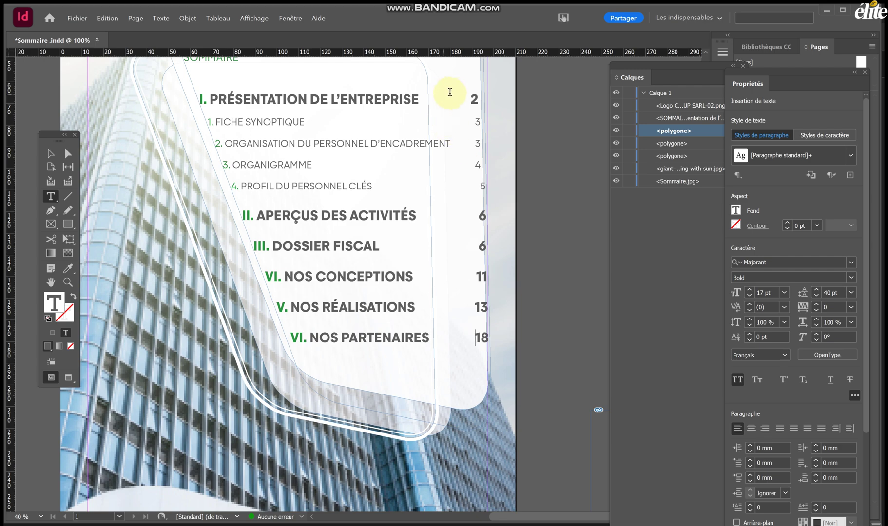
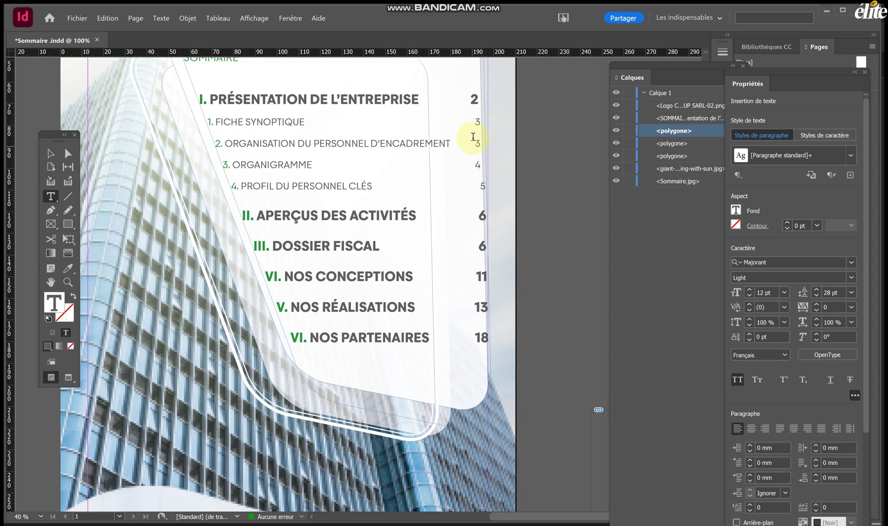
pyautogui.moveTo(471, 100); pyautogui.dragTo(480, 100)
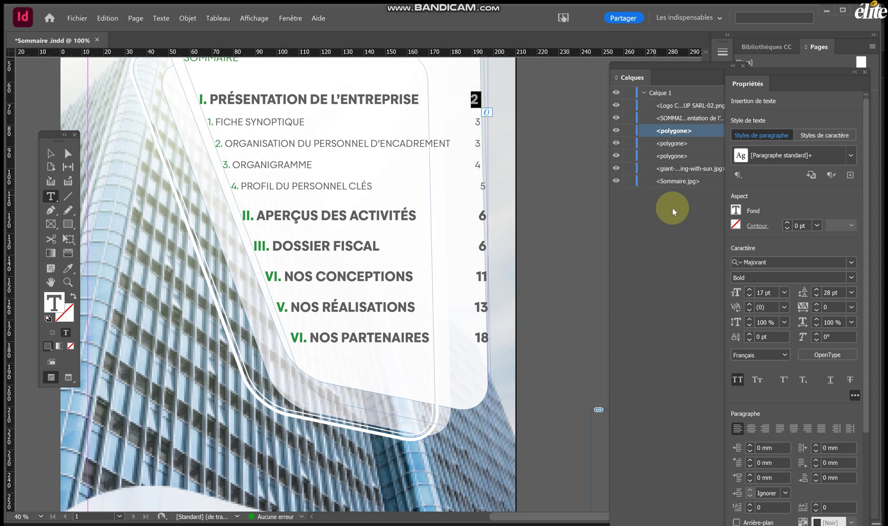
pyautogui.click(736, 211)
pyautogui.click(636, 228)
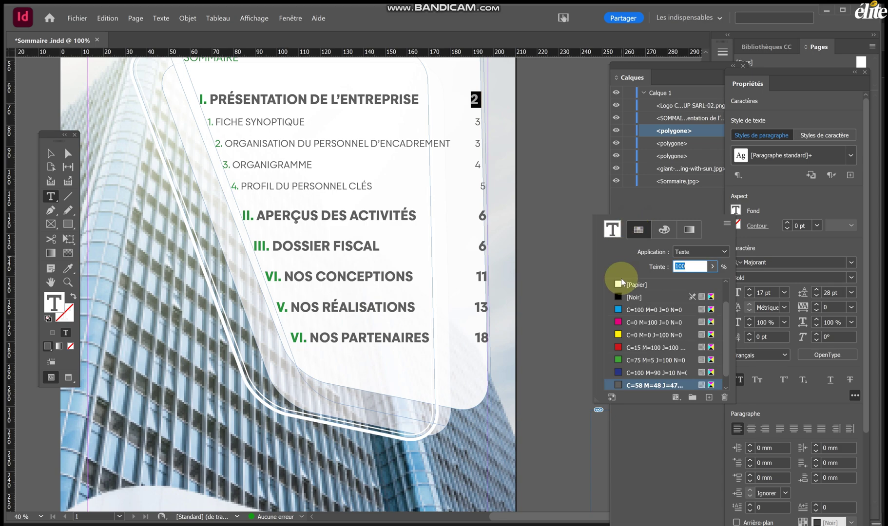
pyautogui.click(636, 369)
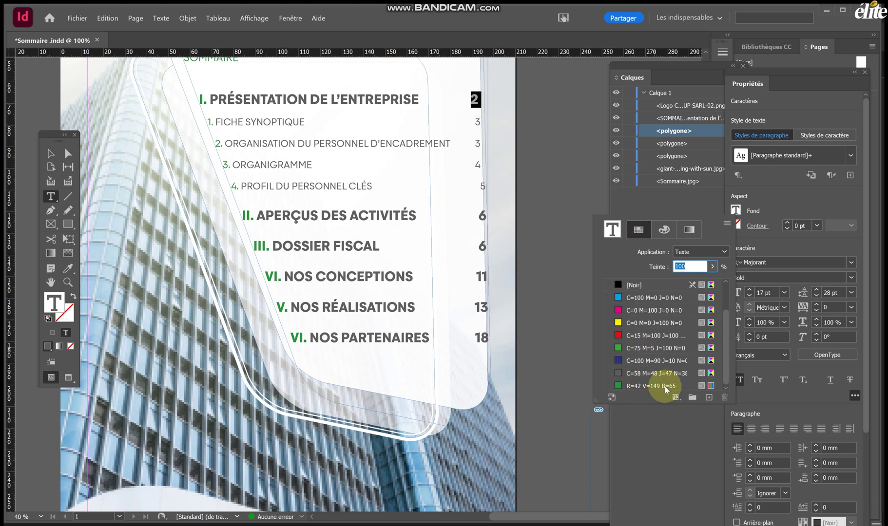
pyautogui.click(638, 385)
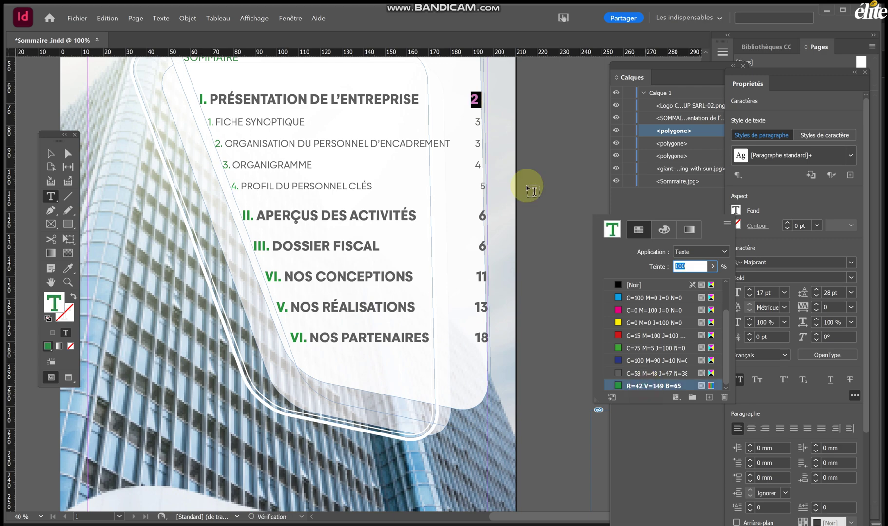
# Color the page number 3 of FICHE SYNOPTIQUE and of ORGANISATION DU PERSONNEL D'ENCADREMENT with the green swatch R=42 V=149 B=65.
pyautogui.moveTo(475, 124); pyautogui.dragTo(480, 123)
pyautogui.click(482, 122)
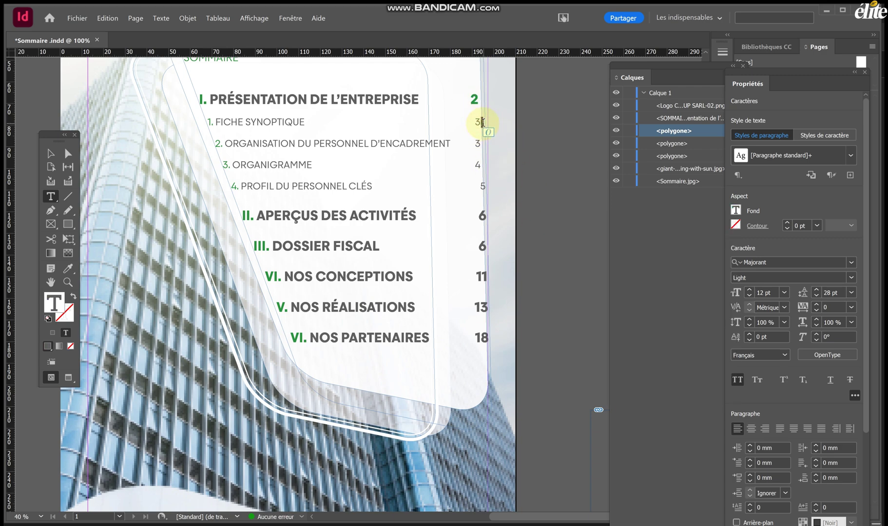
pyautogui.doubleClick(481, 119)
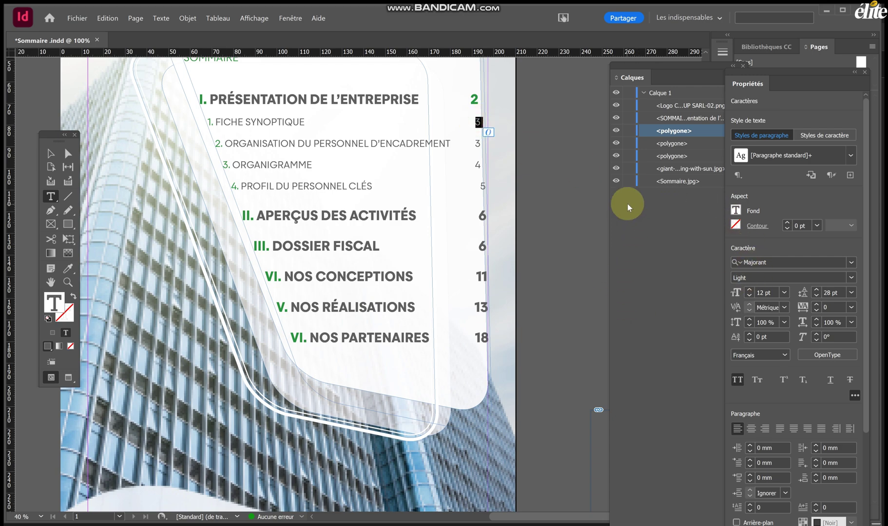
pyautogui.click(735, 210)
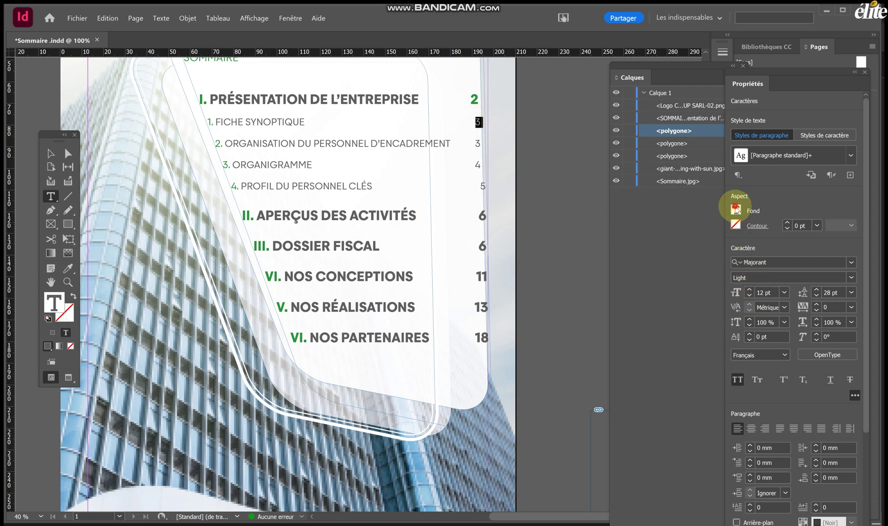
pyautogui.click(636, 378)
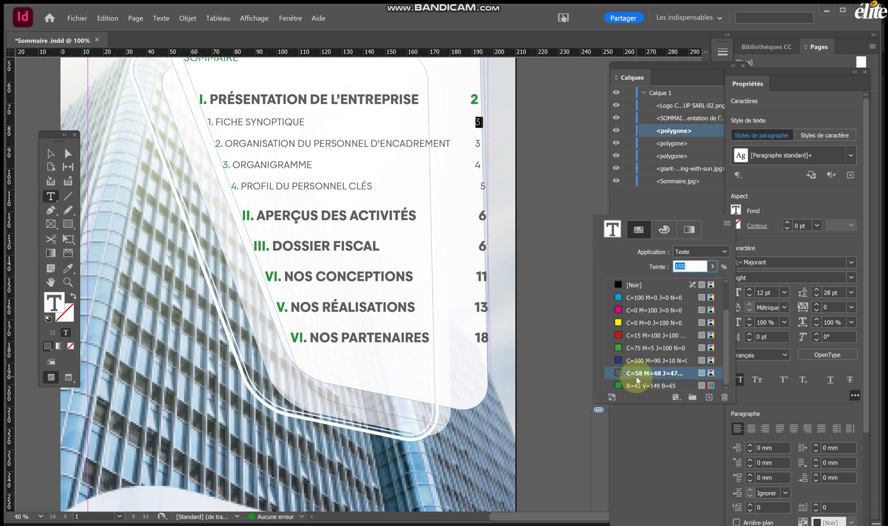
pyautogui.click(634, 386)
pyautogui.click(475, 140)
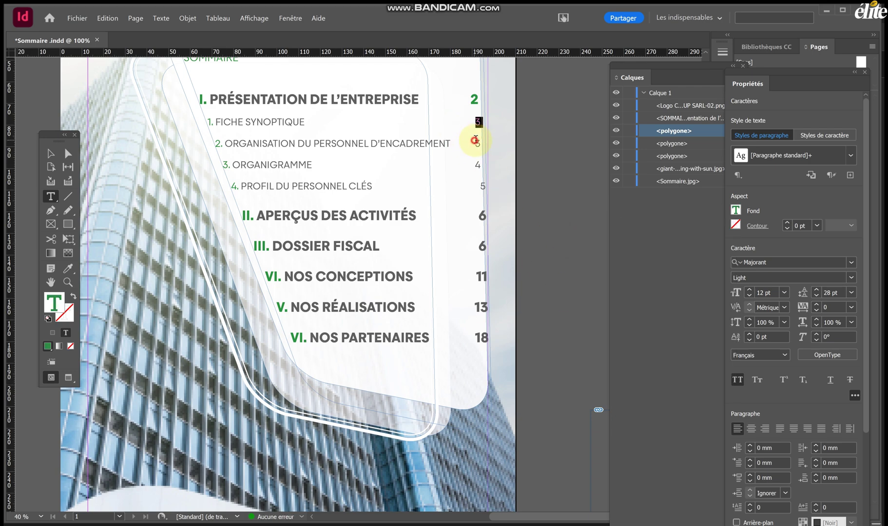
pyautogui.doubleClick(478, 143)
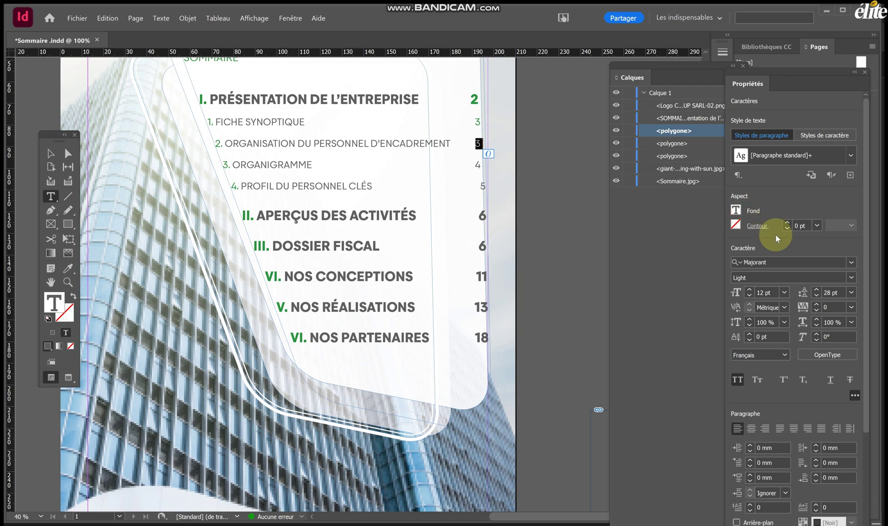
pyautogui.click(729, 227)
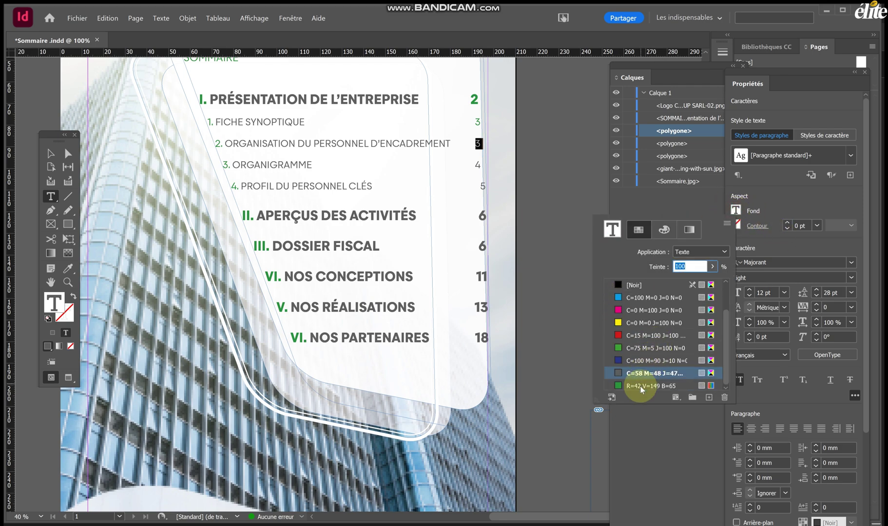
pyautogui.click(642, 386)
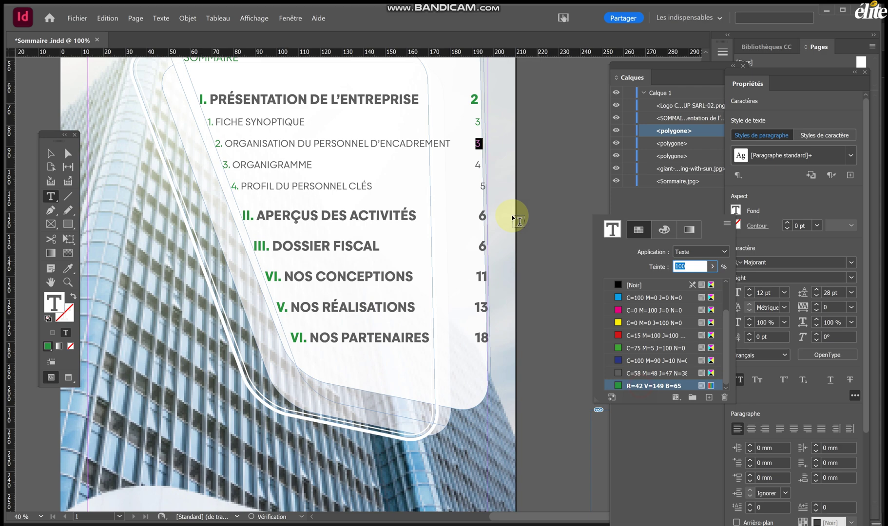
# Apply the green swatch R=42 V=149 B=65 to page numbers 4 of ORGANIGRAMME and 5 of PROFIL DU PERSONNEL CLÉS.
pyautogui.click(480, 168)
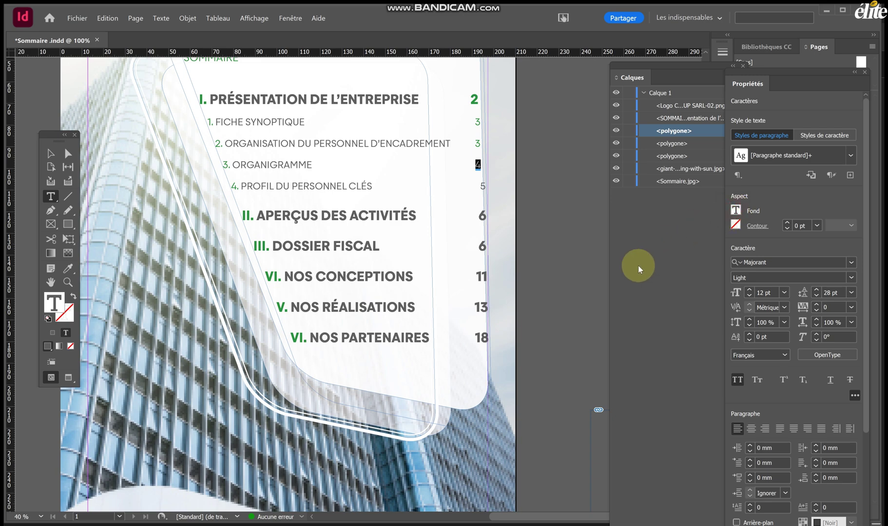
pyautogui.click(633, 387)
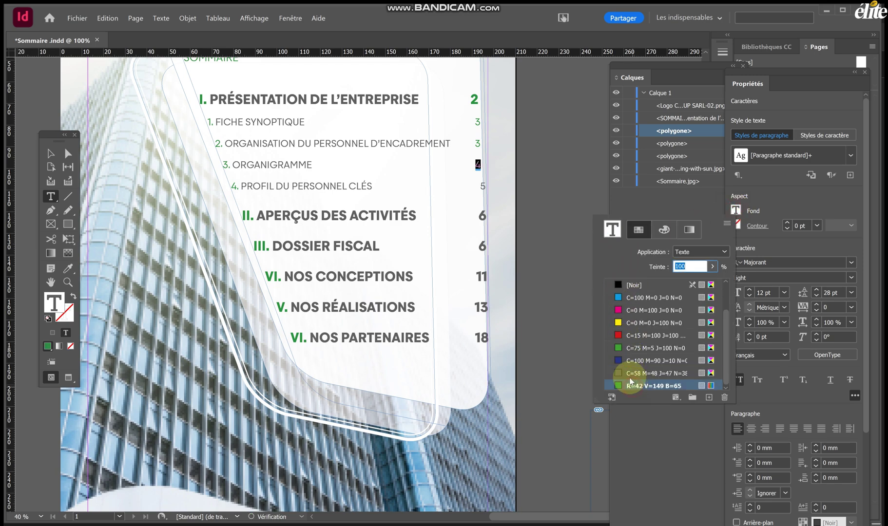
pyautogui.click(482, 184)
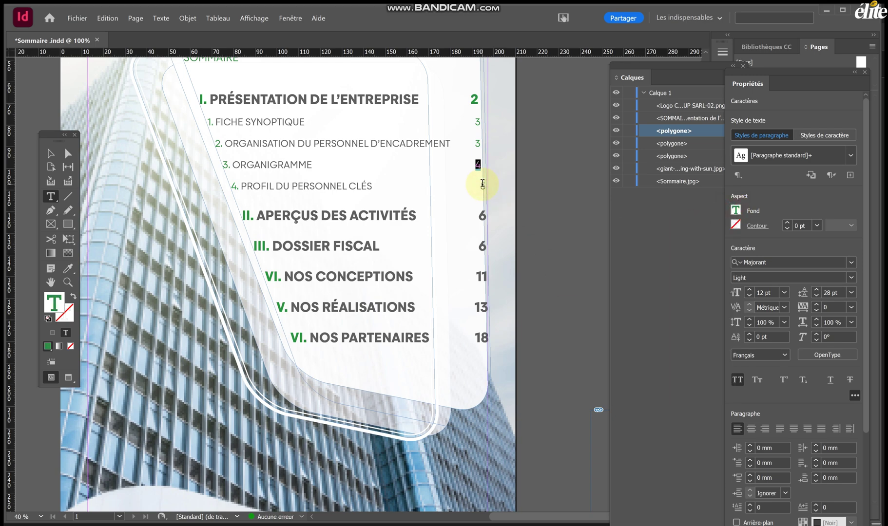
pyautogui.doubleClick(483, 184)
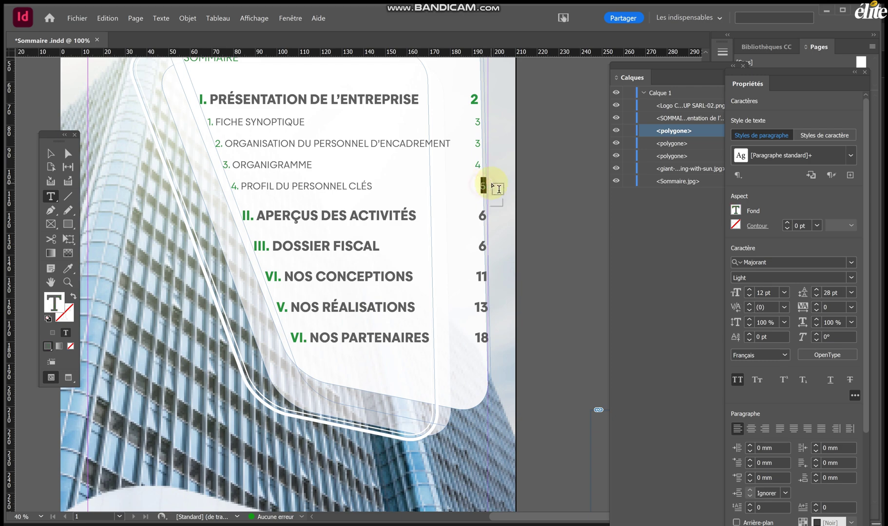
pyautogui.click(735, 211)
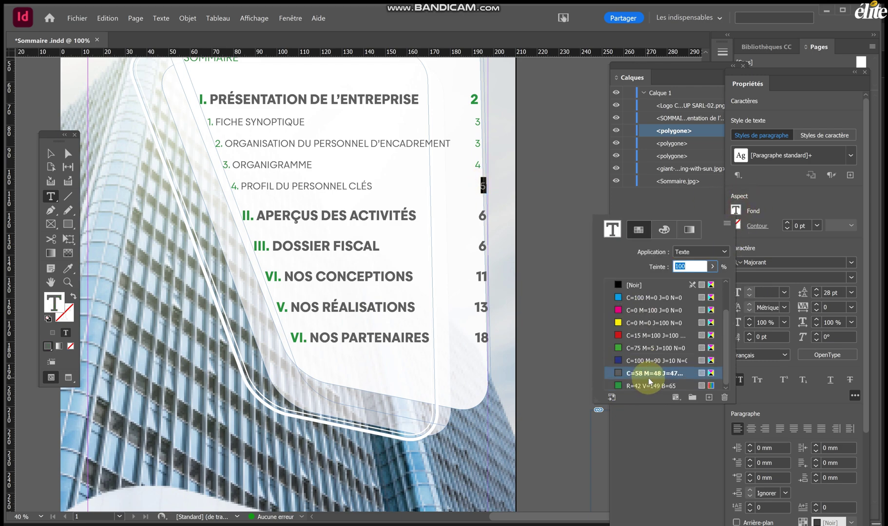
pyautogui.click(629, 386)
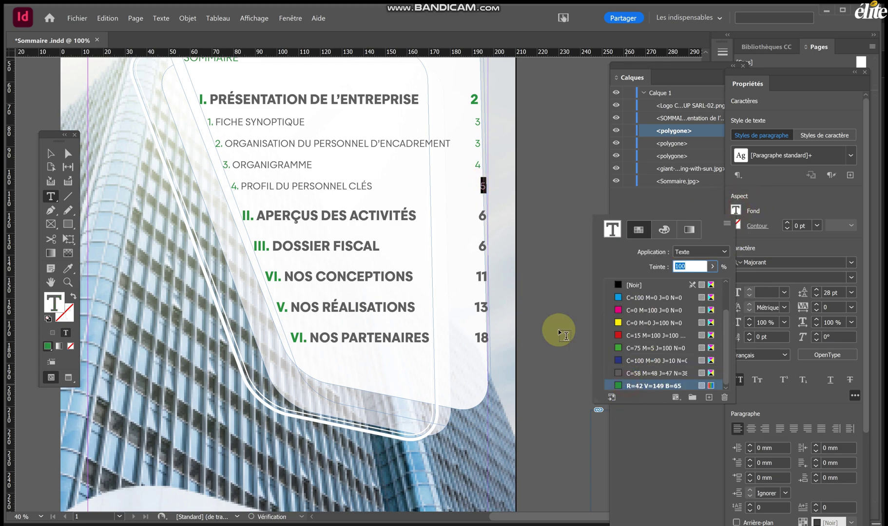
# Color the page number 6 of APERÇUS DES ACTIVITÉS and of DOSSIER FISCAL with the green swatch R=42 V=149 B=65.
pyautogui.click(479, 213)
pyautogui.doubleClick(481, 215)
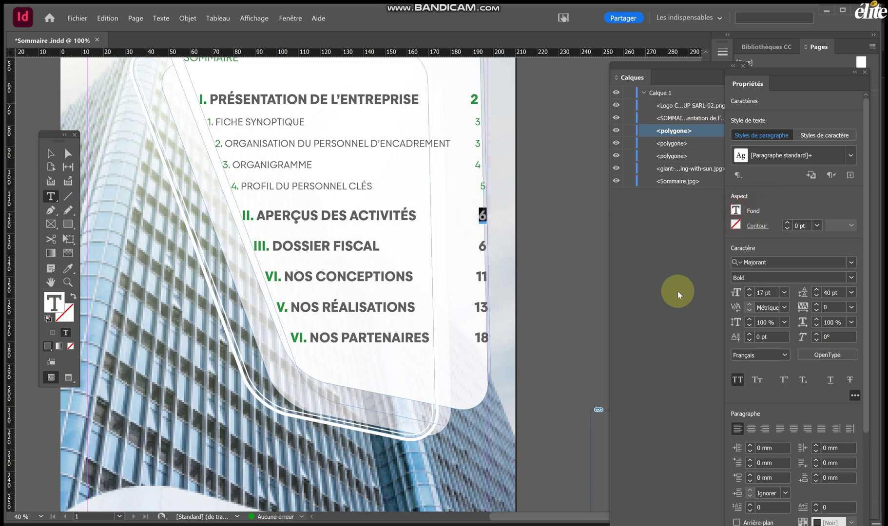
pyautogui.click(735, 210)
pyautogui.scroll(-1, 630, 385)
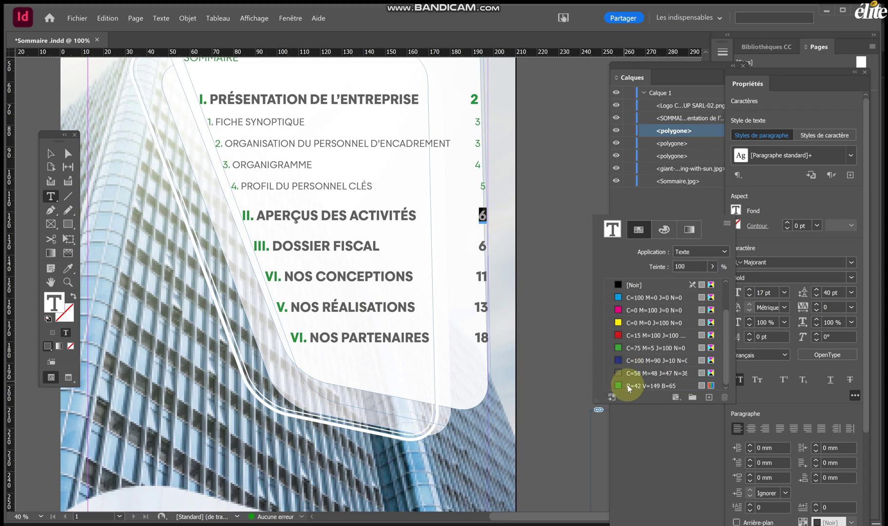
pyautogui.click(629, 386)
pyautogui.click(480, 245)
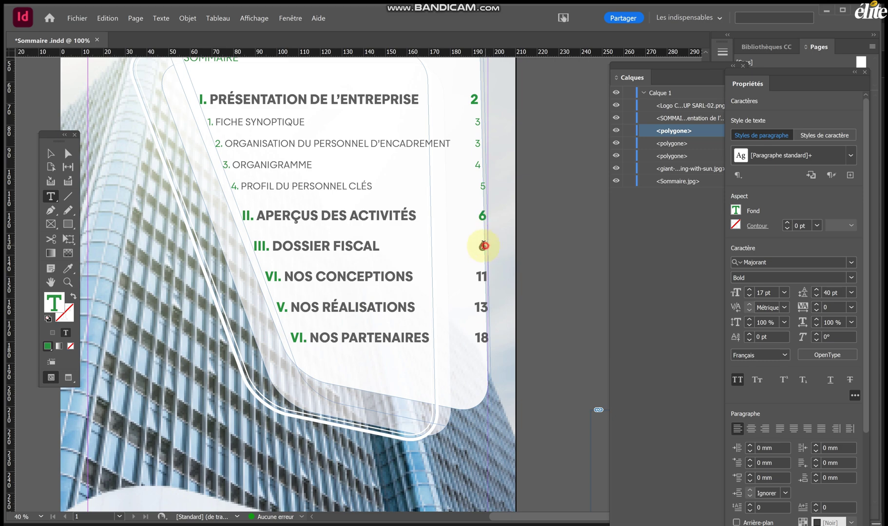
pyautogui.doubleClick(483, 245)
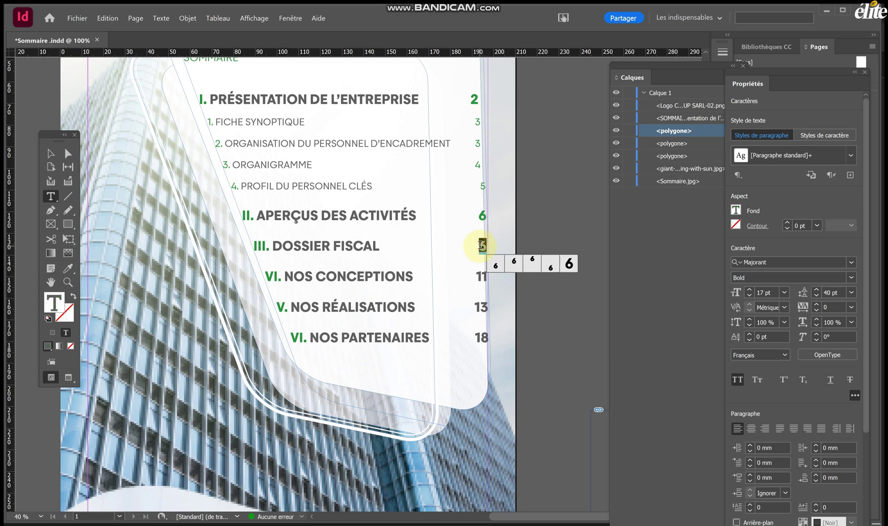
pyautogui.click(736, 211)
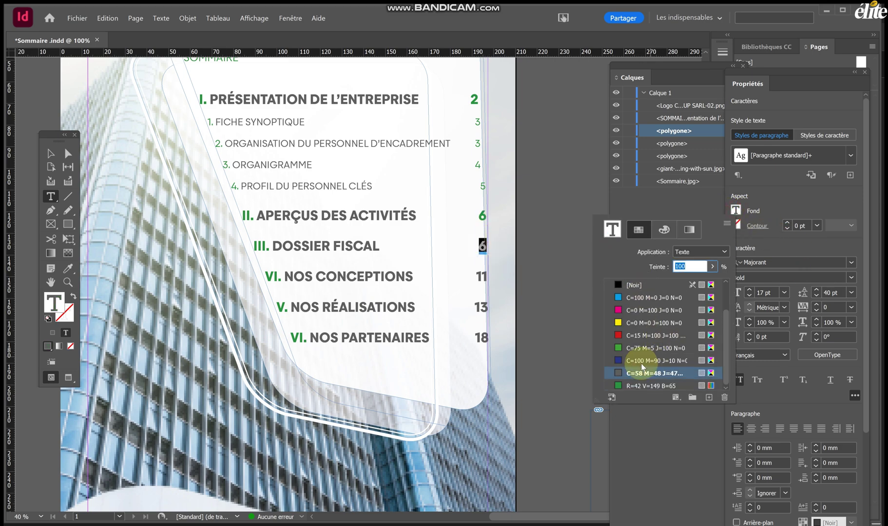
pyautogui.click(634, 386)
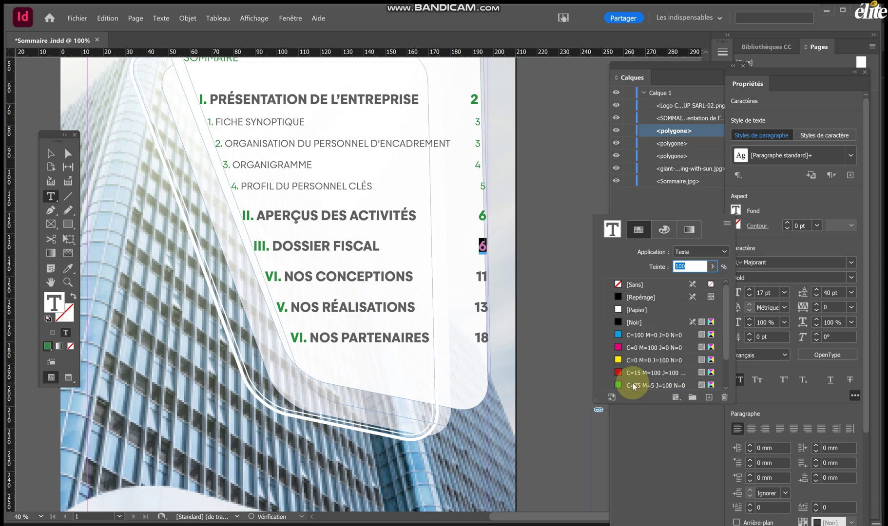
# Apply the green swatch R=42 V=149 B=65 to page numbers 11 of NOS CONCEPTIONS and 13 of NOS RÉALISATIONS.
pyautogui.click(477, 274)
pyautogui.click(479, 278)
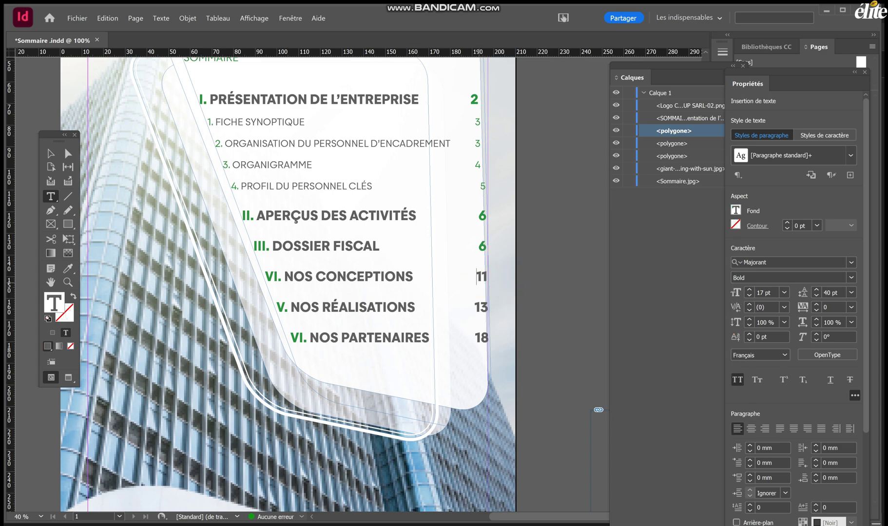
pyautogui.doubleClick(478, 277)
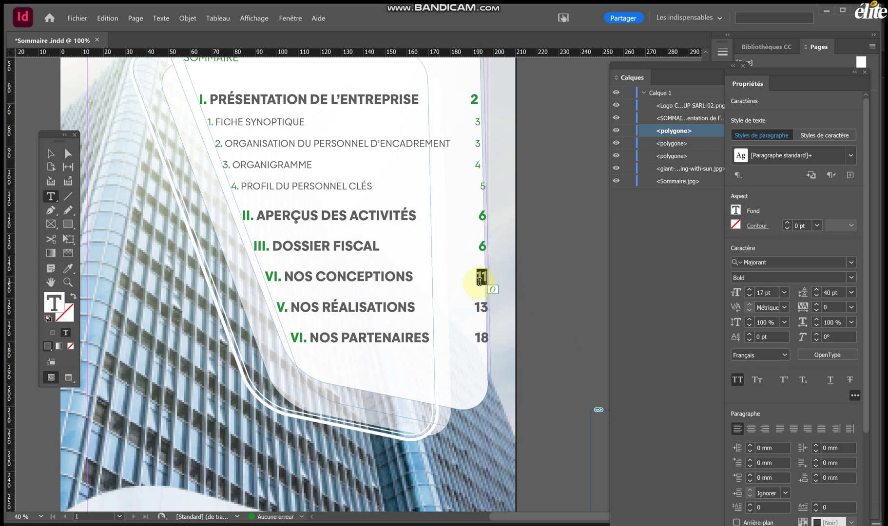
pyautogui.click(737, 212)
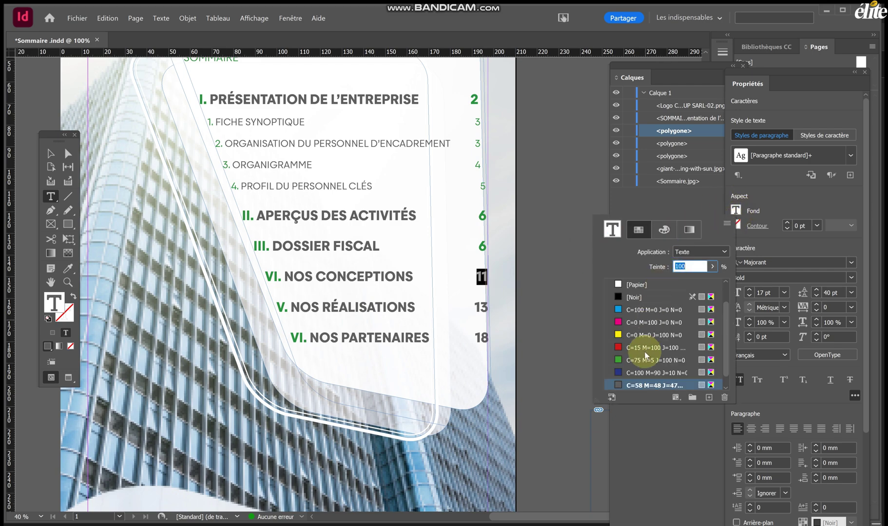
pyautogui.click(636, 386)
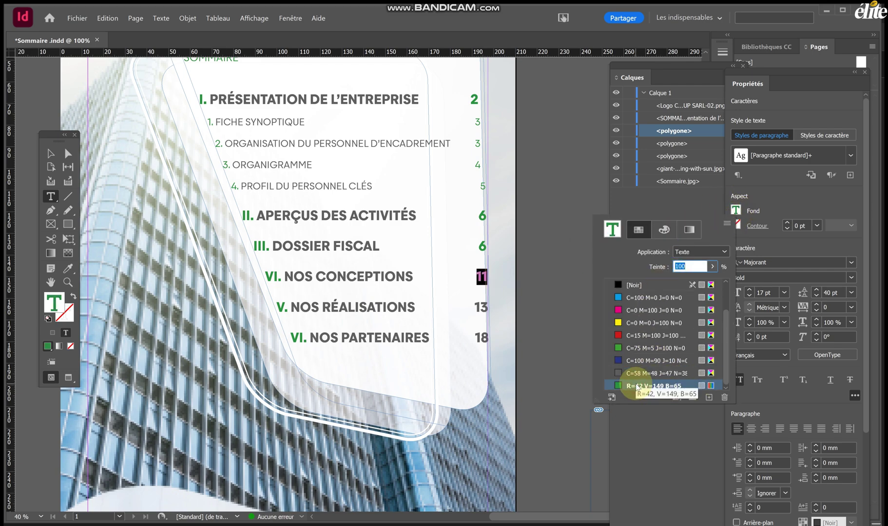
pyautogui.click(472, 312)
pyautogui.click(477, 309)
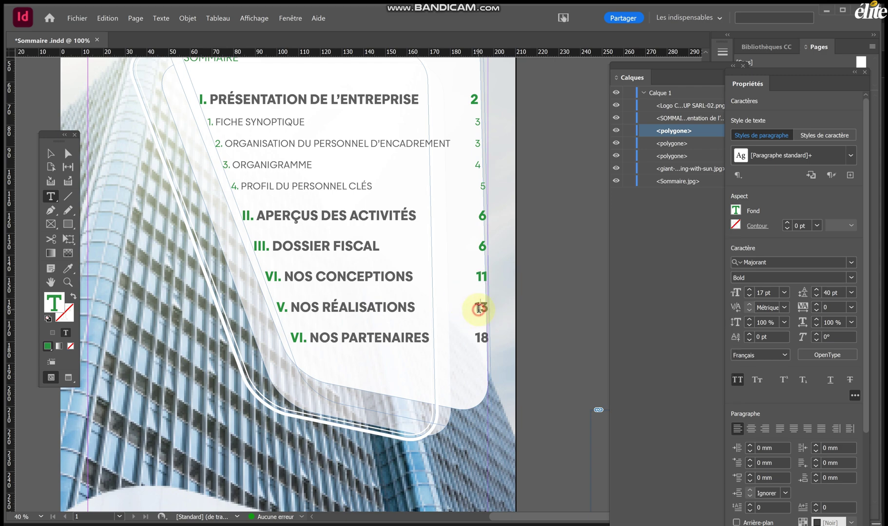
pyautogui.doubleClick(477, 307)
pyautogui.click(737, 209)
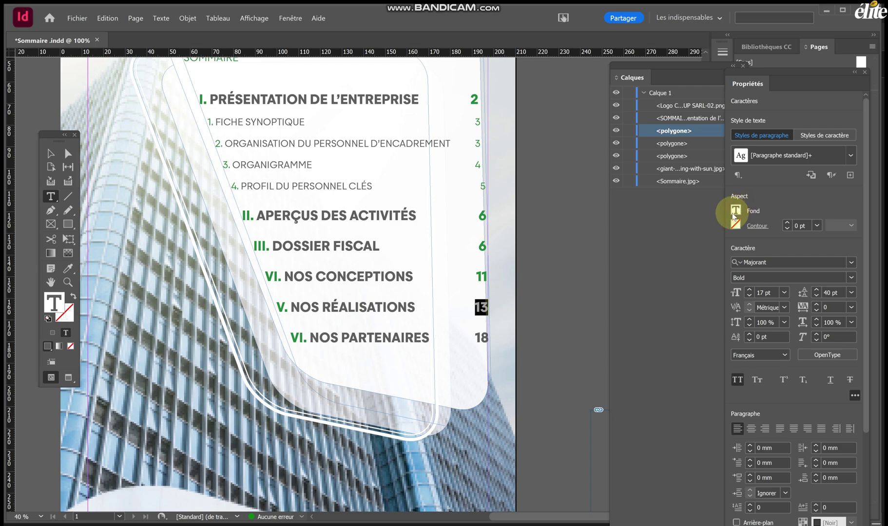
pyautogui.click(648, 385)
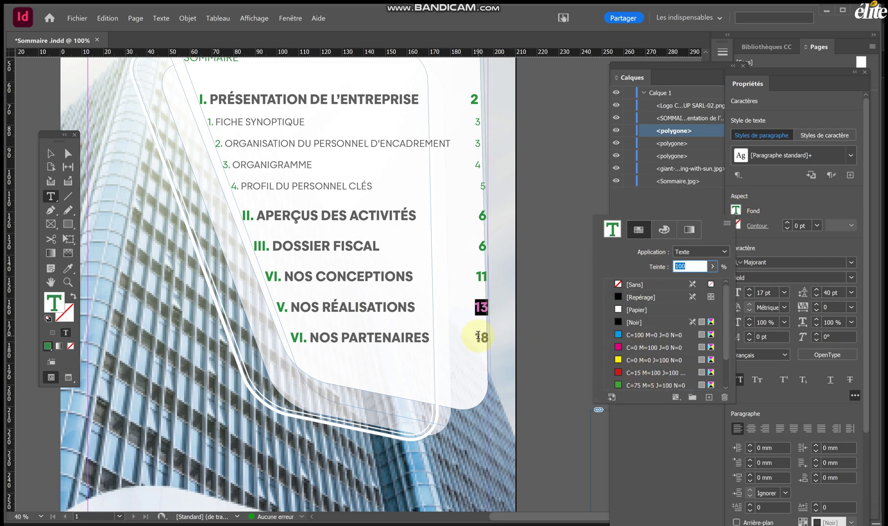
# Color the page number 18 of NOS PARTENAIRES with the green swatch R=42 V=149 B=65.
pyautogui.click(478, 336)
pyautogui.click(478, 335)
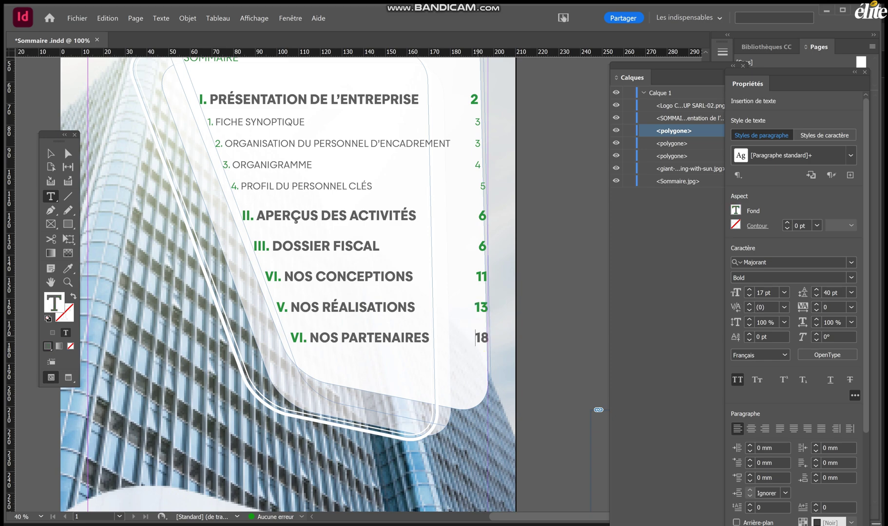
pyautogui.moveTo(477, 337); pyautogui.dragTo(490, 338)
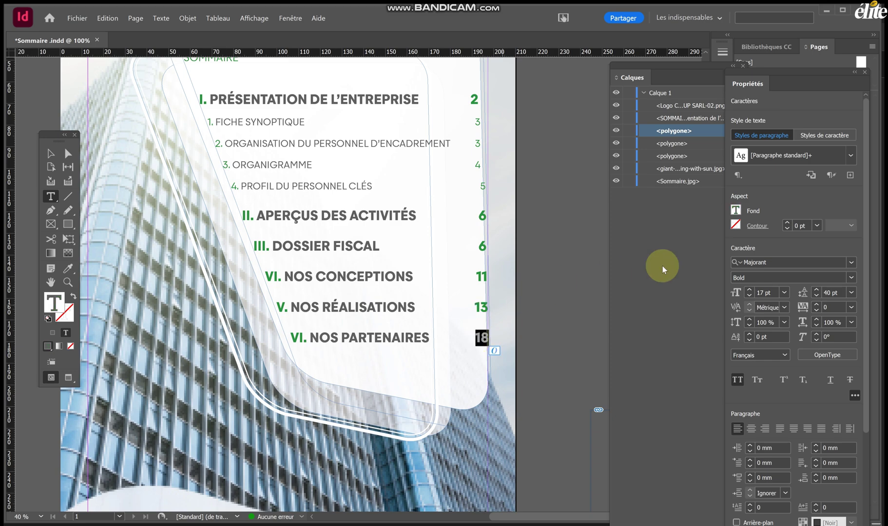
pyautogui.click(736, 211)
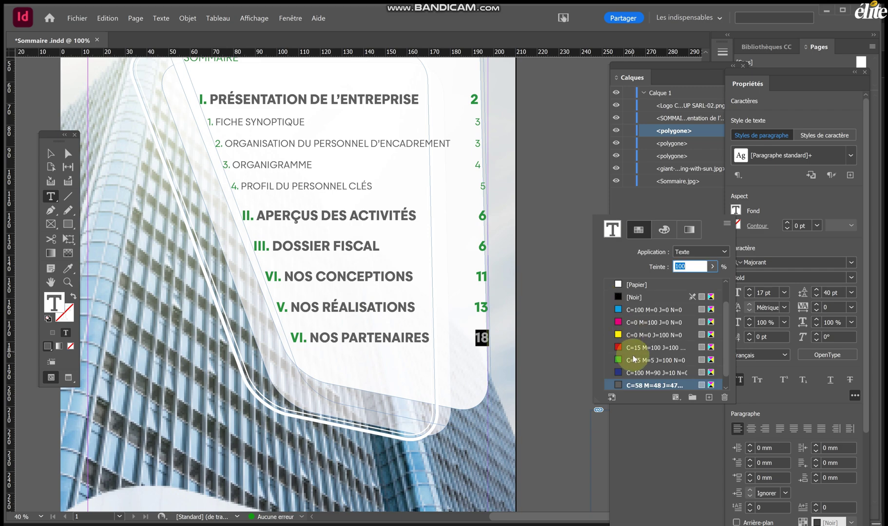
pyautogui.click(632, 386)
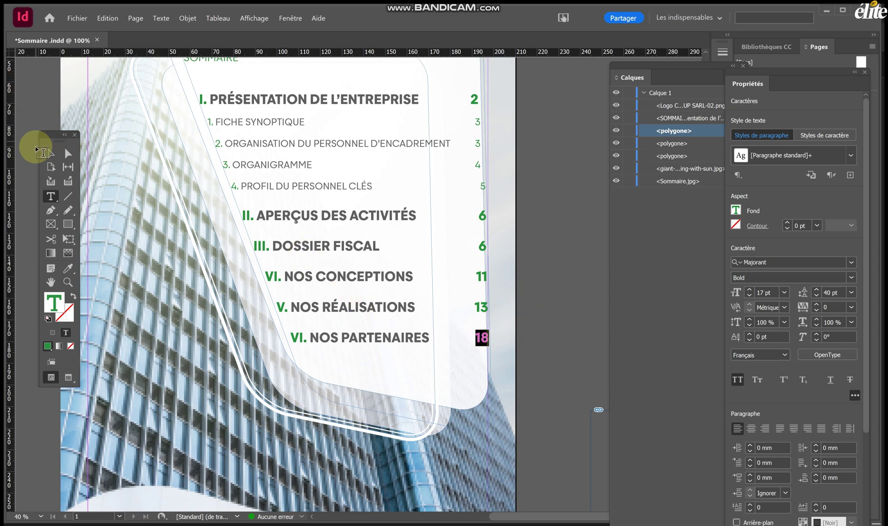
pyautogui.click(51, 161)
pyautogui.hscroll(2, 552, 312)
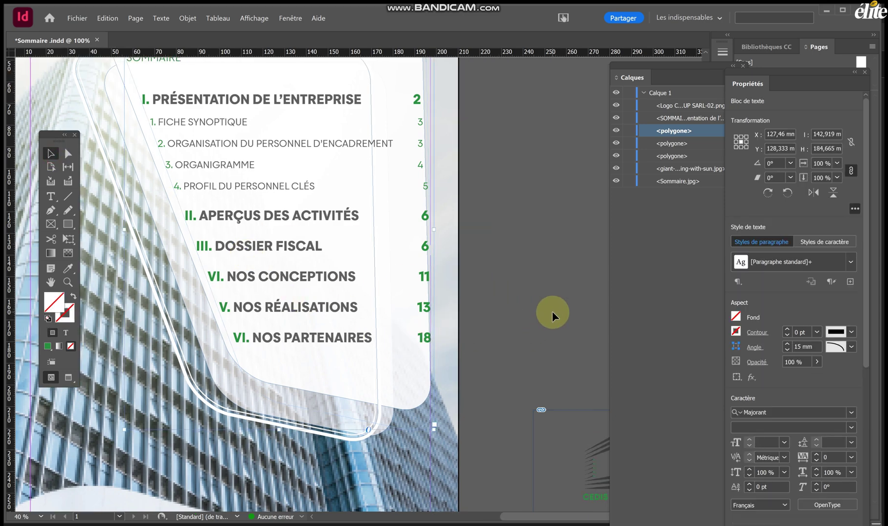
pyautogui.click(412, 309)
pyautogui.scroll(1, 397, 192)
pyautogui.scroll(1, 390, 121)
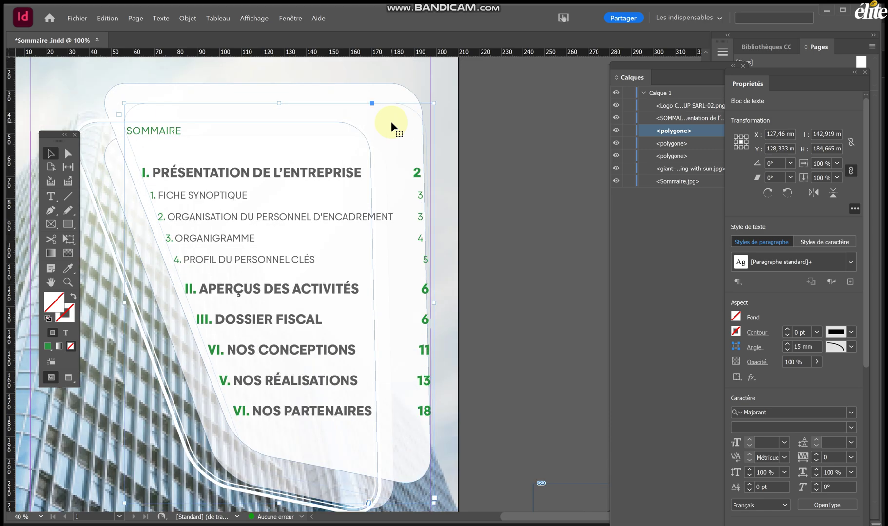
pyautogui.click(389, 96)
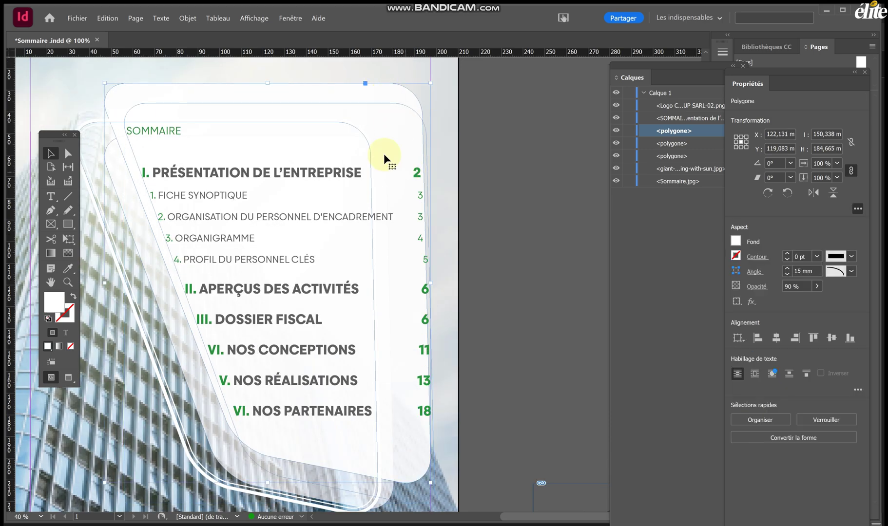
pyautogui.click(68, 153)
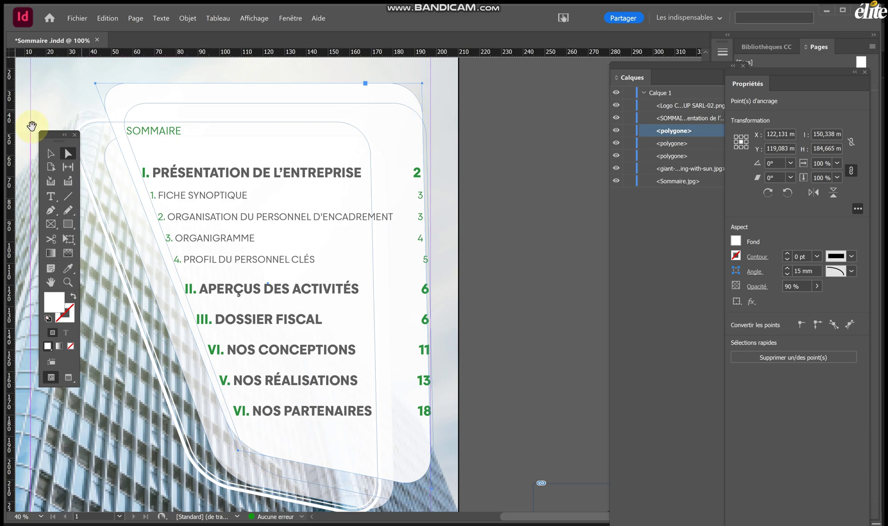
pyautogui.doubleClick(67, 153)
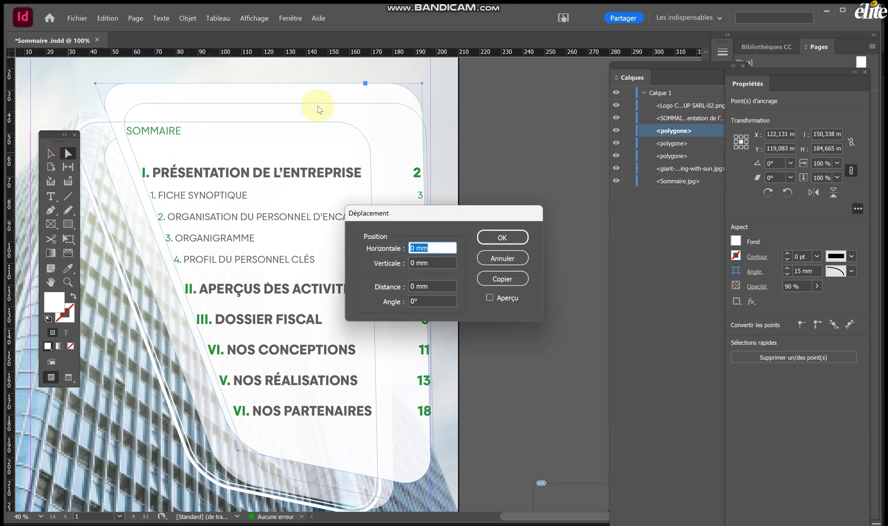
pyautogui.click(502, 239)
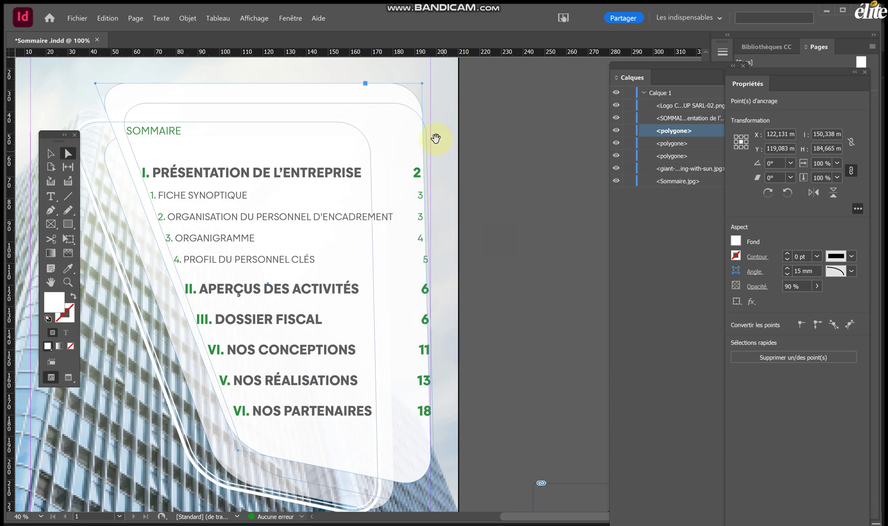
pyautogui.click(422, 85)
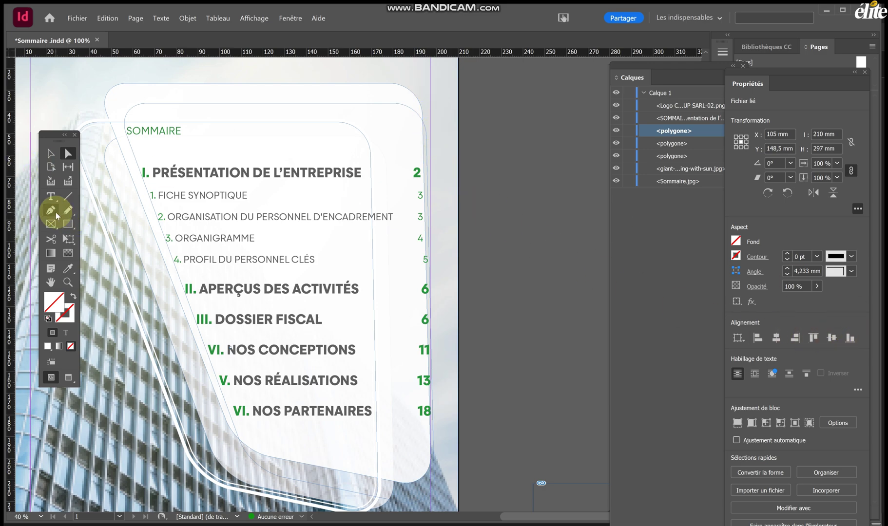
pyautogui.click(56, 214)
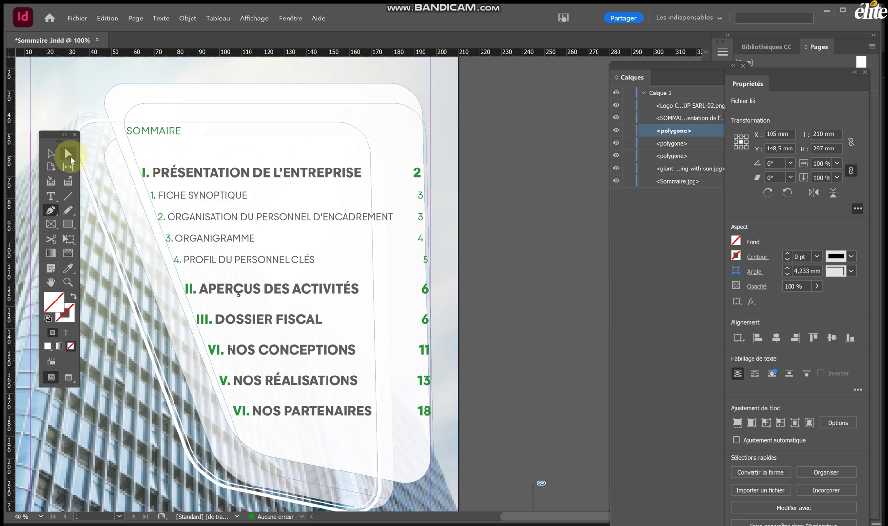
pyautogui.click(68, 154)
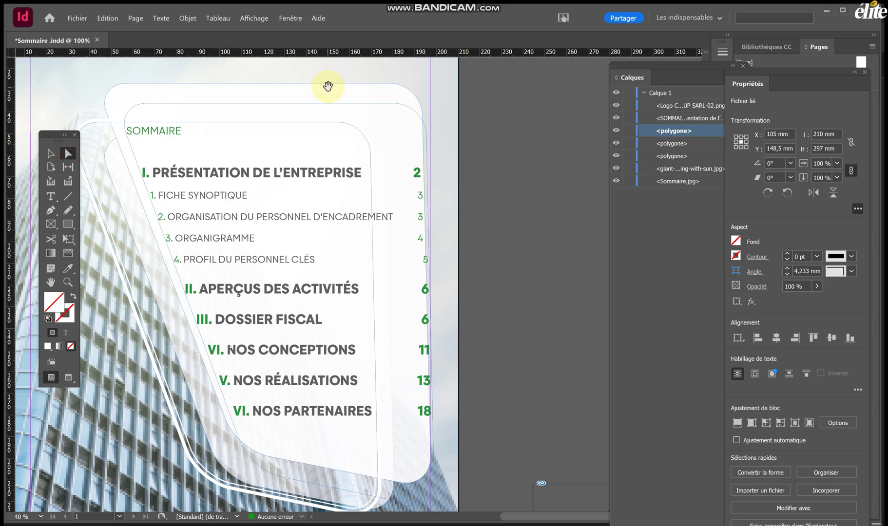
# Move the contents text frame to about X 95.46, Y 127.67 mm, and its upper-right anchor point to about X 167.25, Y 35.34 mm.
pyautogui.click(50, 154)
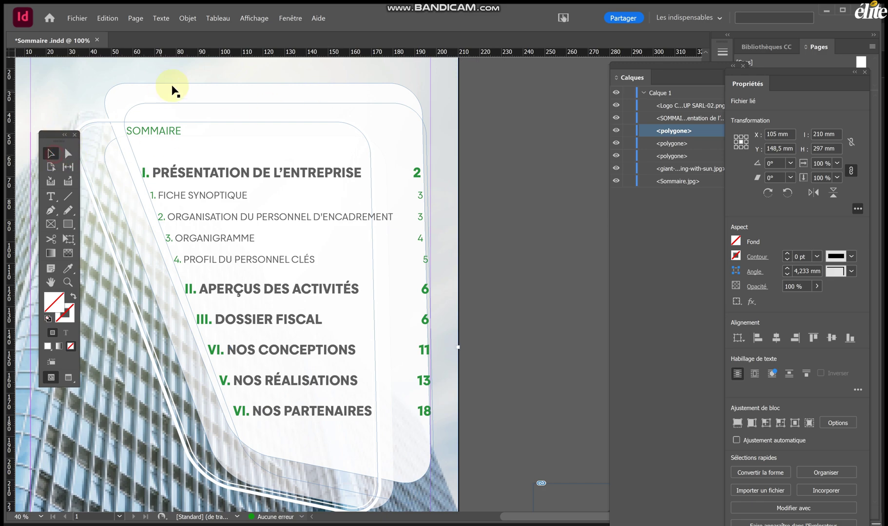
pyautogui.moveTo(291, 176); pyautogui.dragTo(210, 187)
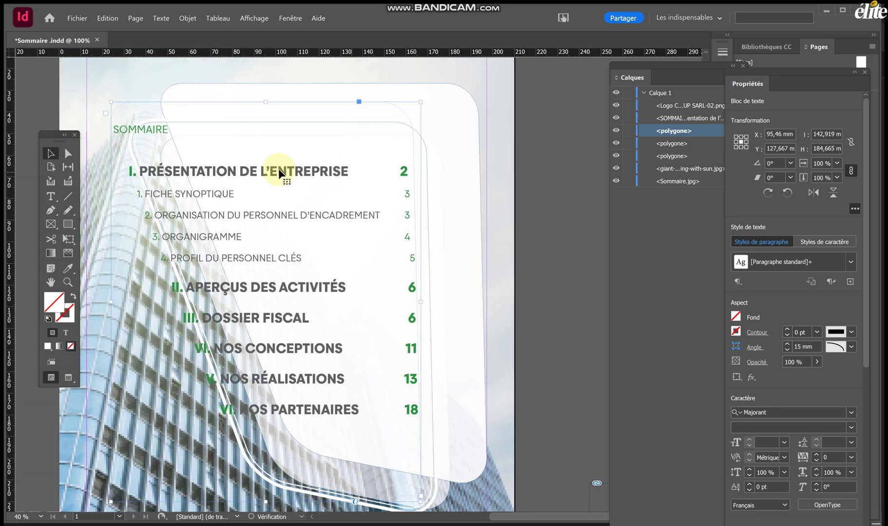
pyautogui.click(67, 153)
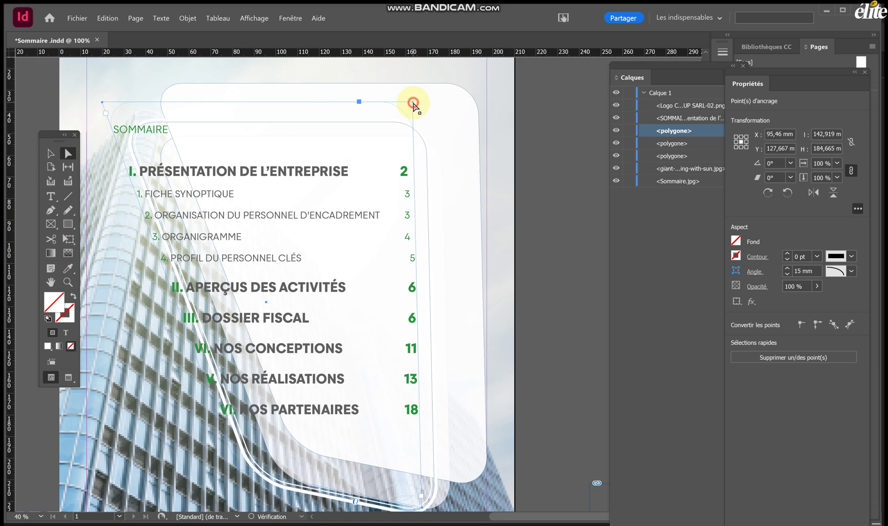
pyautogui.press('t')
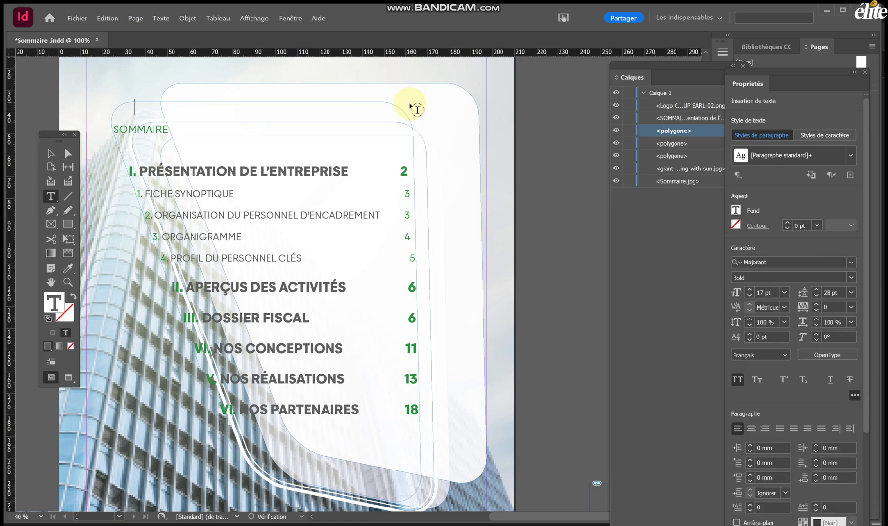
pyautogui.click(67, 153)
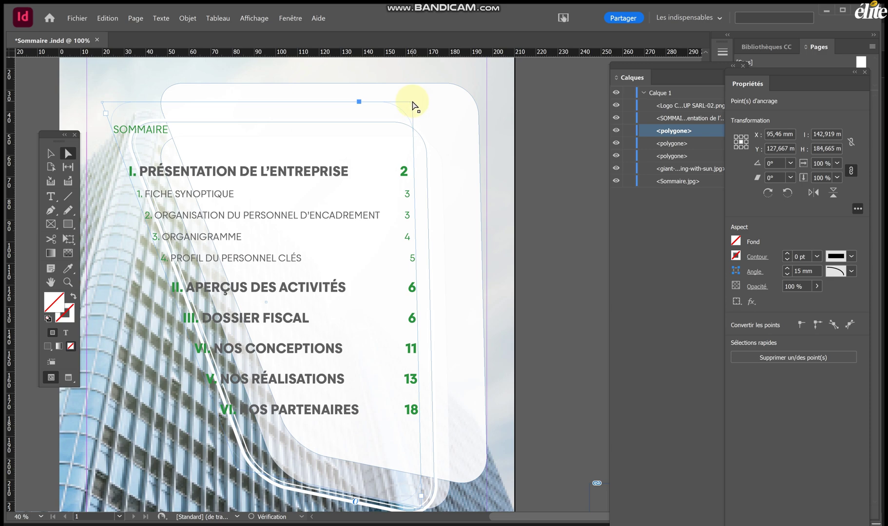
pyautogui.moveTo(412, 107); pyautogui.dragTo(423, 107)
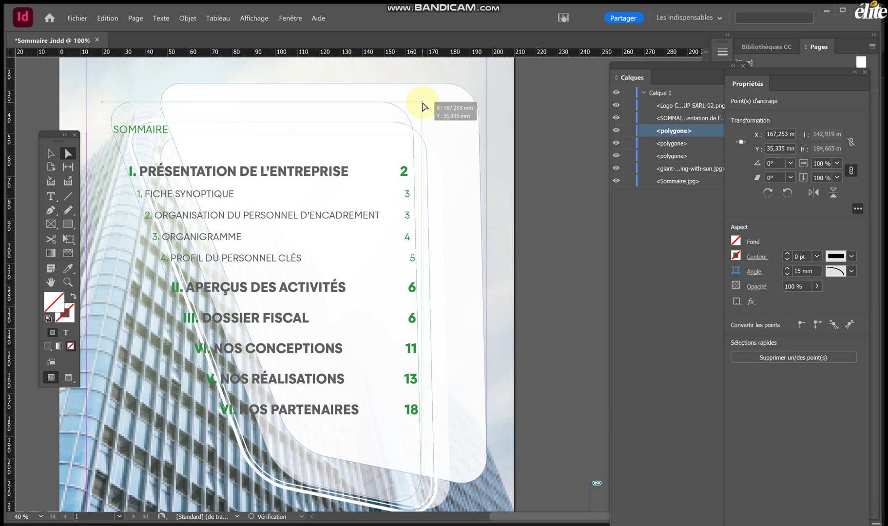
pyautogui.moveTo(423, 107); pyautogui.dragTo(422, 104)
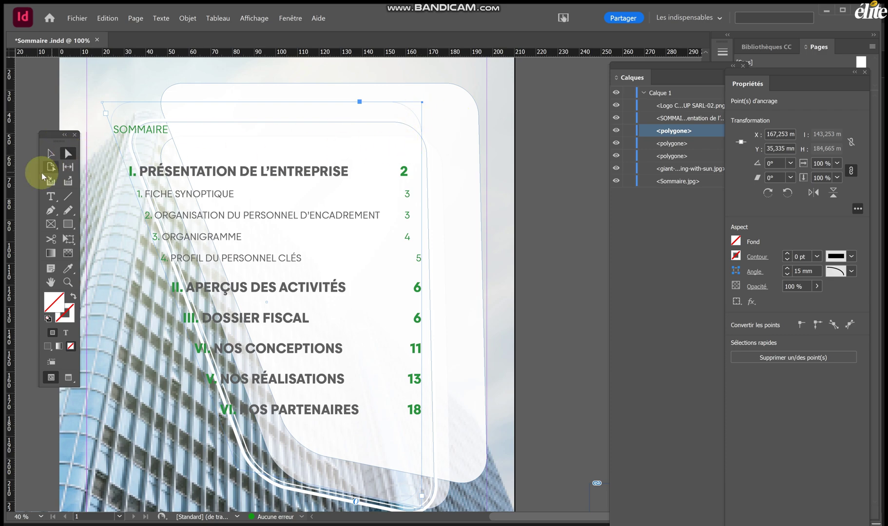
# Insert a tab before the page numbers of the first four entries, through ORGANIGRAMME, to align them with the other page numbers.
pyautogui.click(50, 196)
pyautogui.click(417, 173)
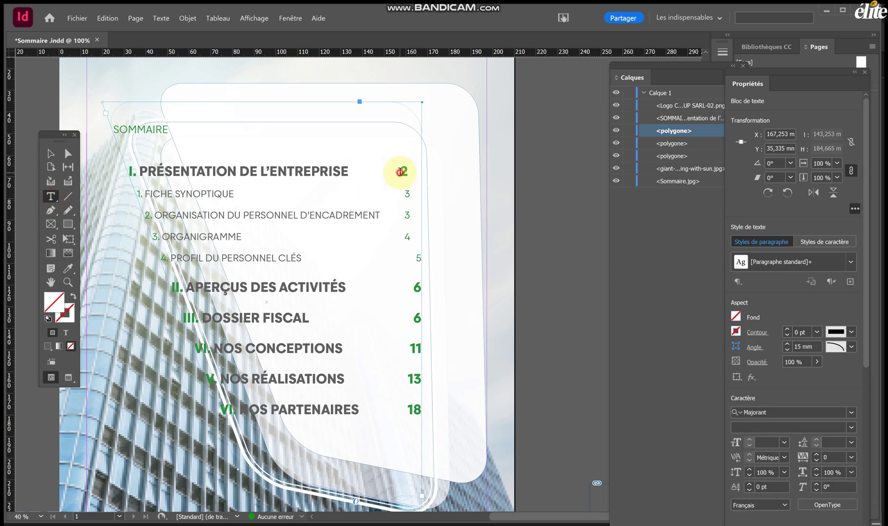
pyautogui.click(399, 172)
pyautogui.press('Tab')
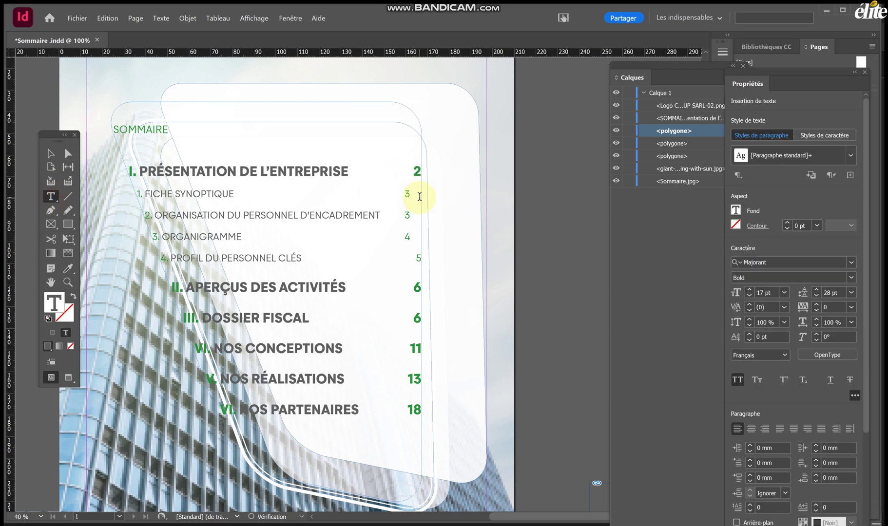
pyautogui.click(405, 195)
pyautogui.press('Tab')
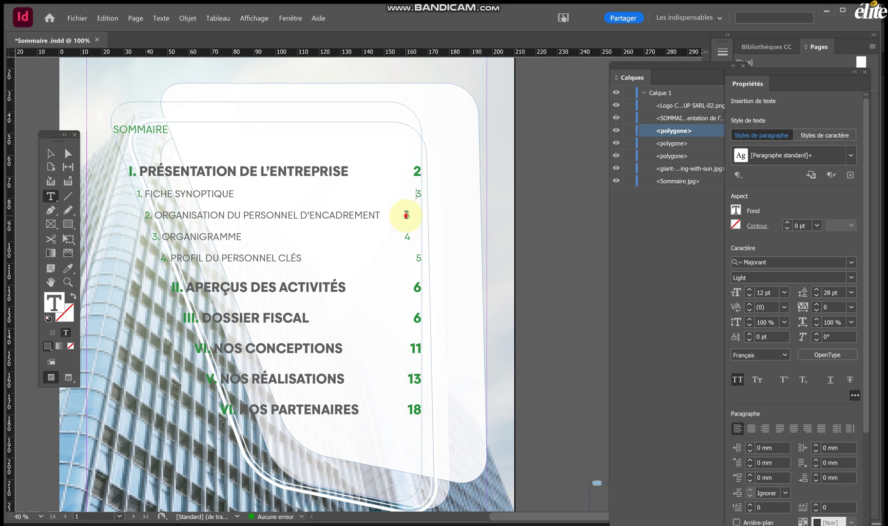
pyautogui.click(406, 214)
pyautogui.press('Tab')
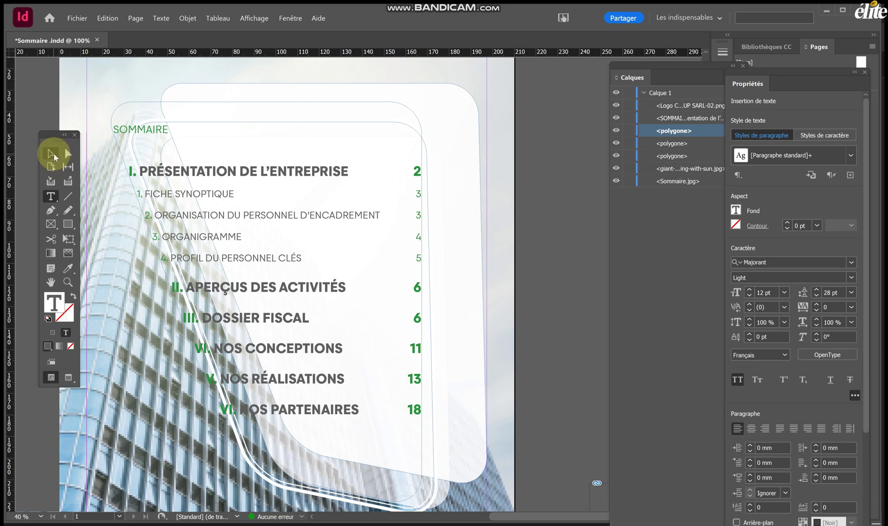
# Try to widen the white background polygon by pulling its upper-right corner anchor outward.
pyautogui.click(52, 154)
pyautogui.click(320, 119)
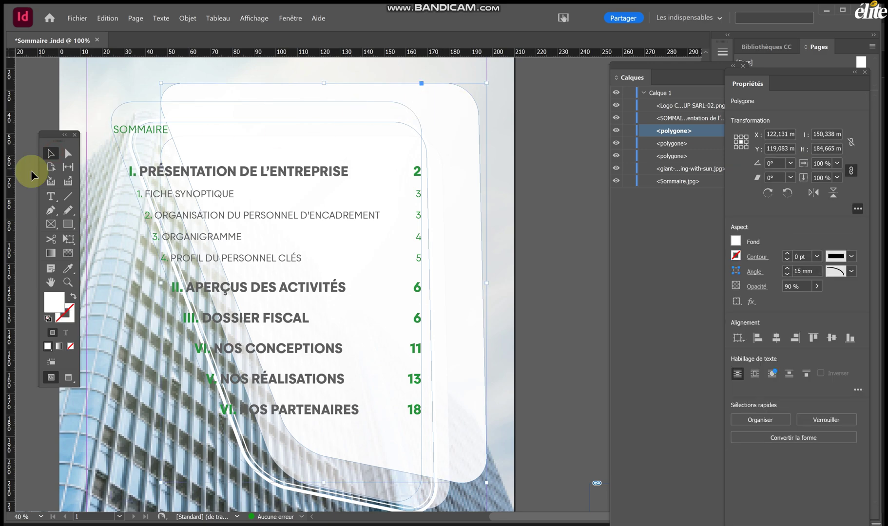
pyautogui.click(68, 153)
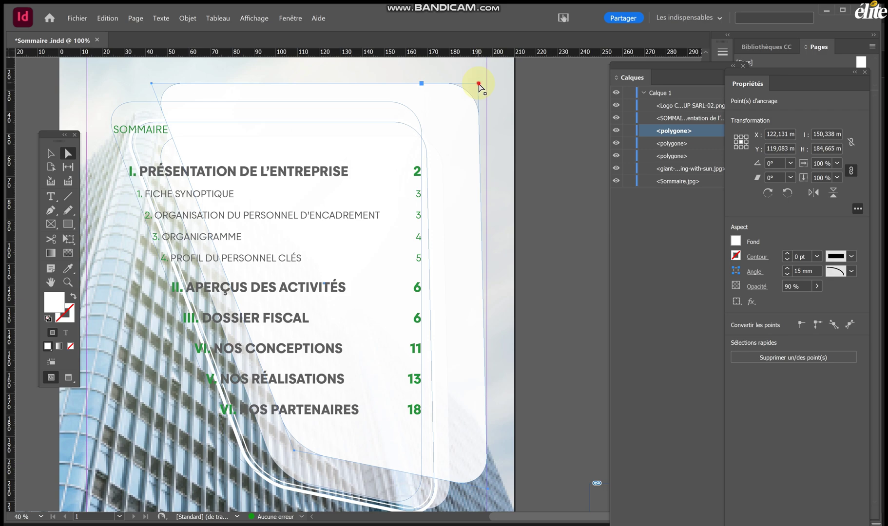
pyautogui.moveTo(479, 86); pyautogui.dragTo(487, 89)
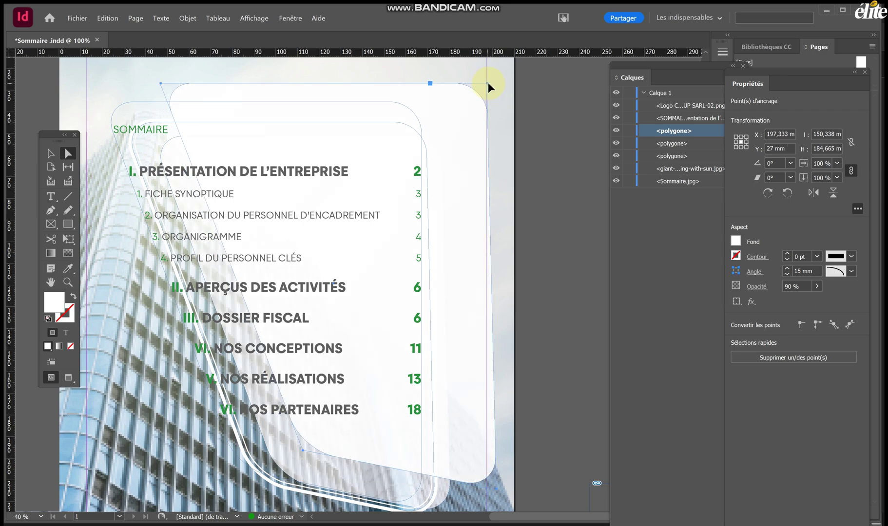
pyautogui.moveTo(488, 83); pyautogui.dragTo(498, 88)
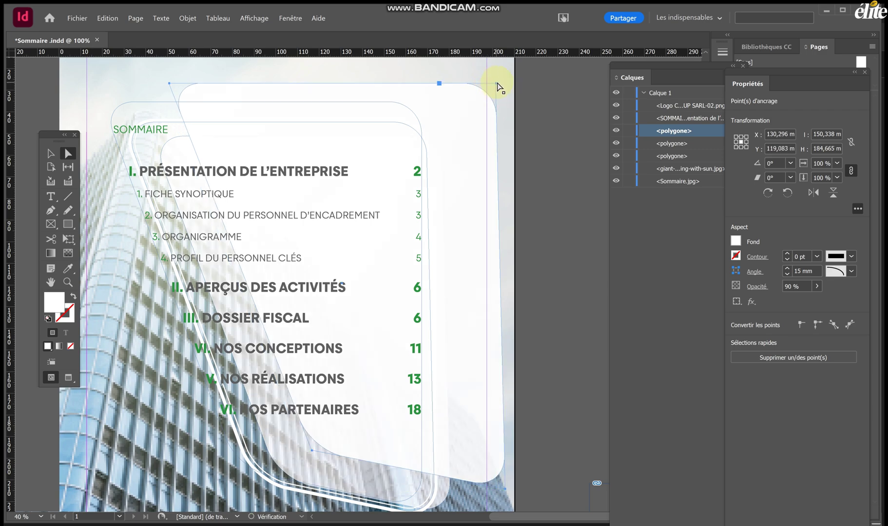
pyautogui.click(496, 85)
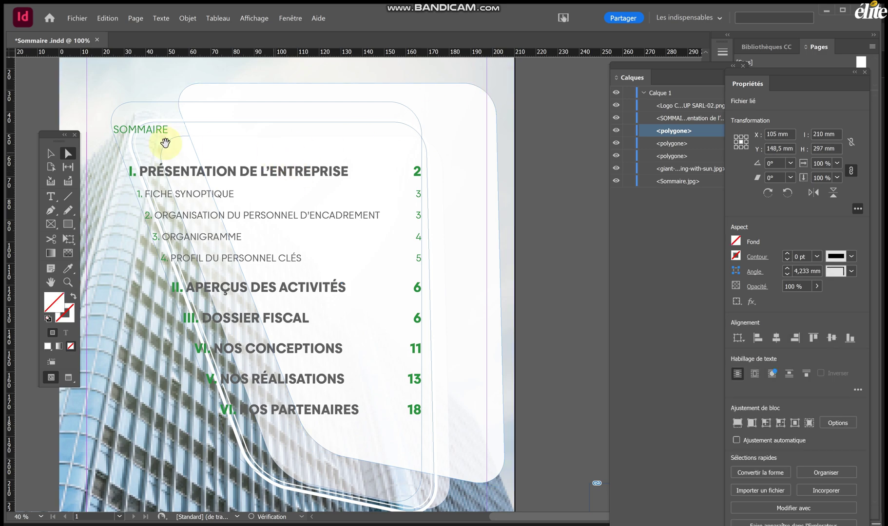
# Retry stretching the white polygon by reselecting it and moving its upper-right anchor point farther toward the page edge.
pyautogui.click(51, 153)
pyautogui.click(486, 114)
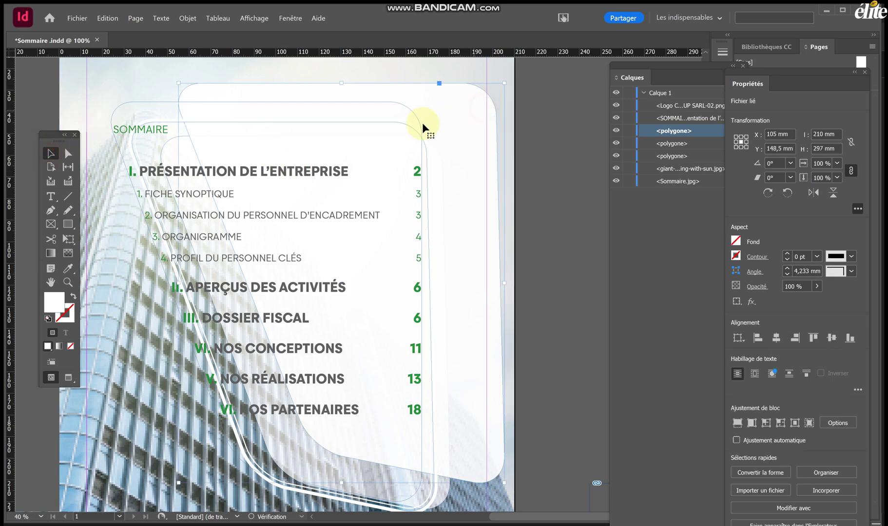
pyautogui.click(67, 153)
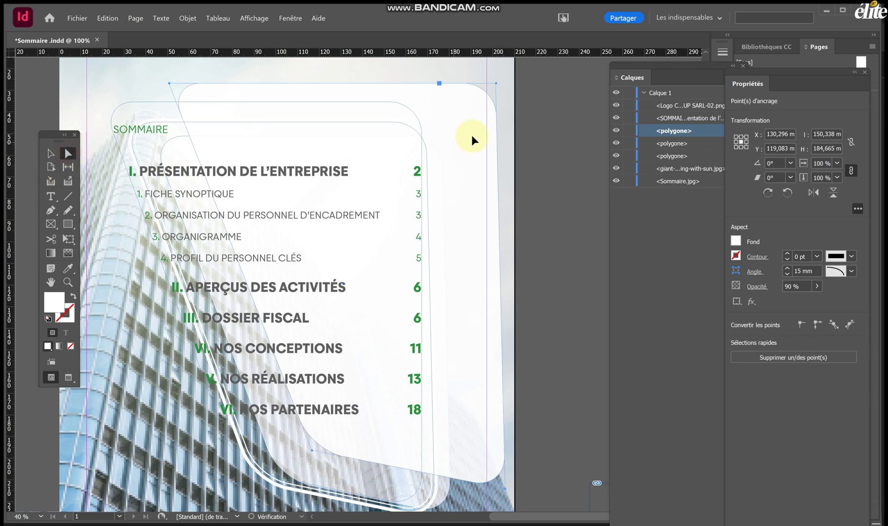
pyautogui.click(497, 87)
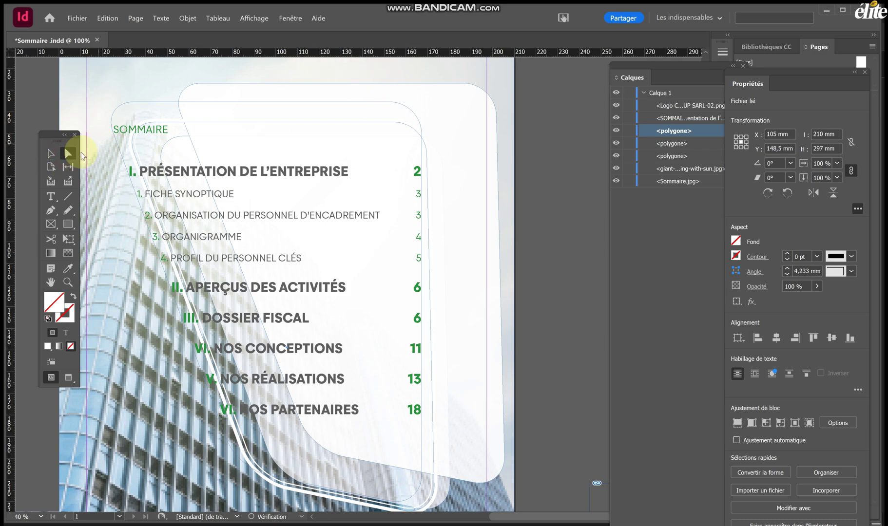
pyautogui.click(47, 154)
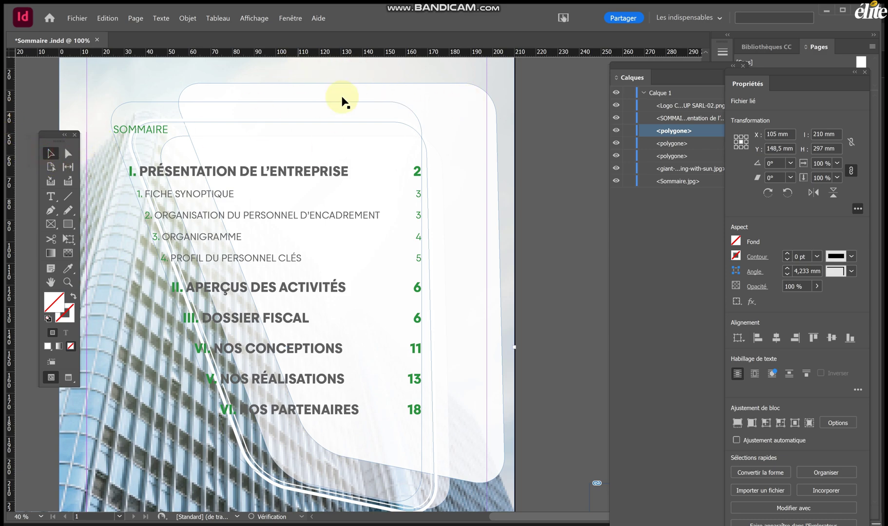
pyautogui.click(495, 93)
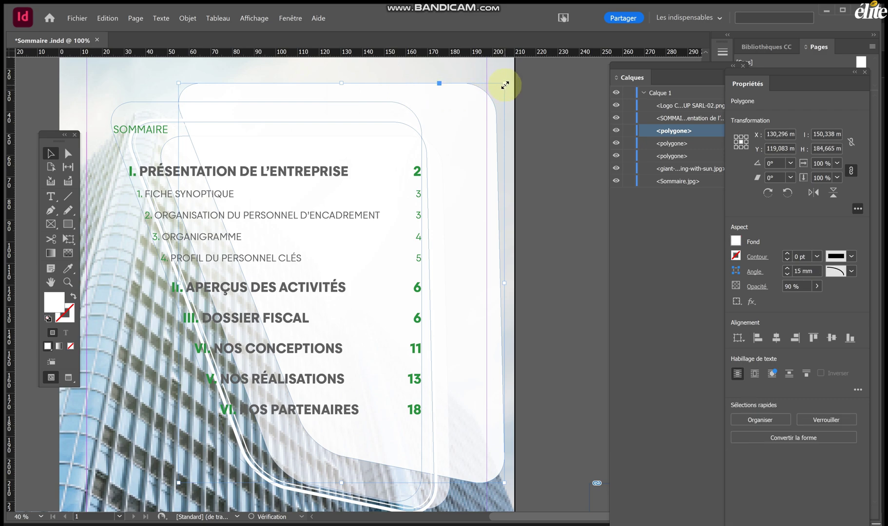
pyautogui.click(68, 153)
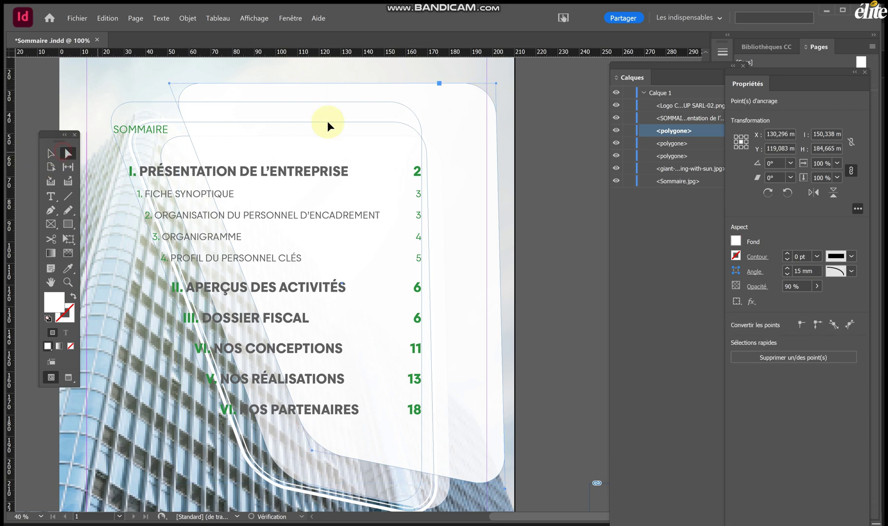
pyautogui.moveTo(498, 86); pyautogui.dragTo(507, 84)
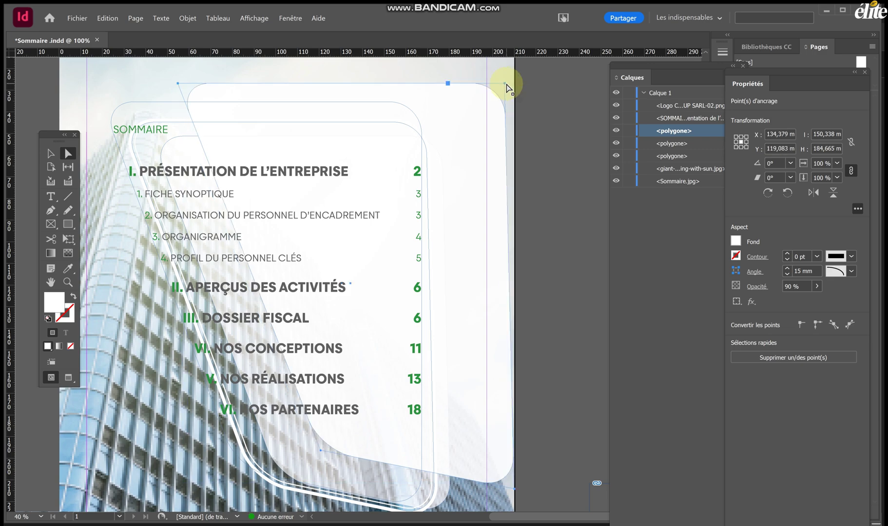
# Move the white polygon to about X 110.5, Y 122.3 mm and the contents text frame to about X 118.6, Y 123.5 mm.
pyautogui.click(50, 154)
pyautogui.moveTo(443, 144); pyautogui.dragTo(412, 152)
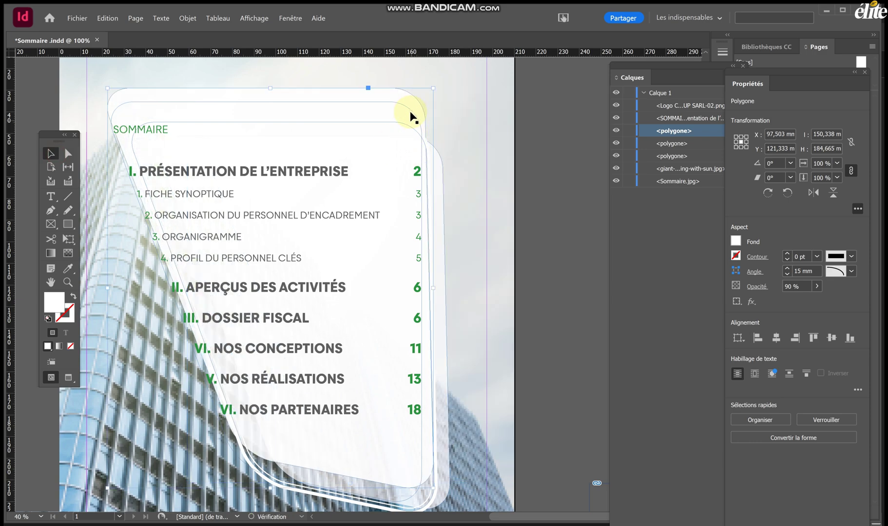
pyautogui.moveTo(416, 100); pyautogui.dragTo(442, 108)
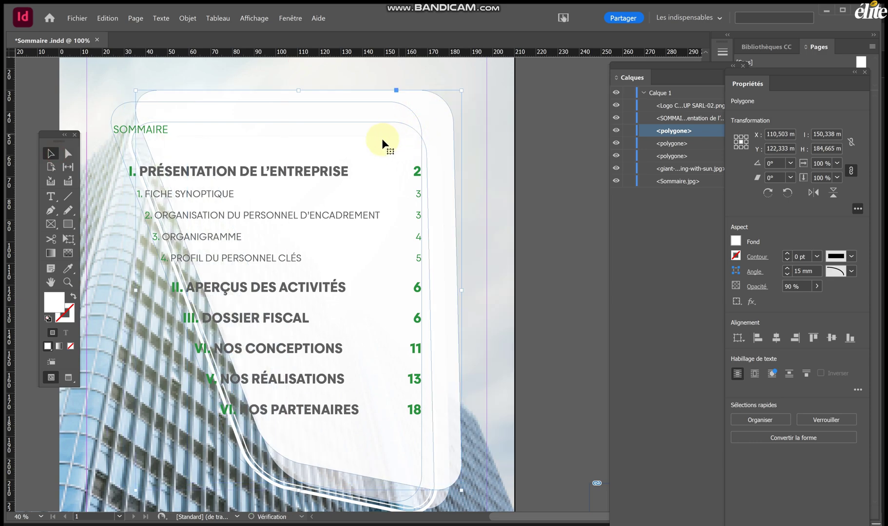
pyautogui.moveTo(121, 132); pyautogui.dragTo(188, 123)
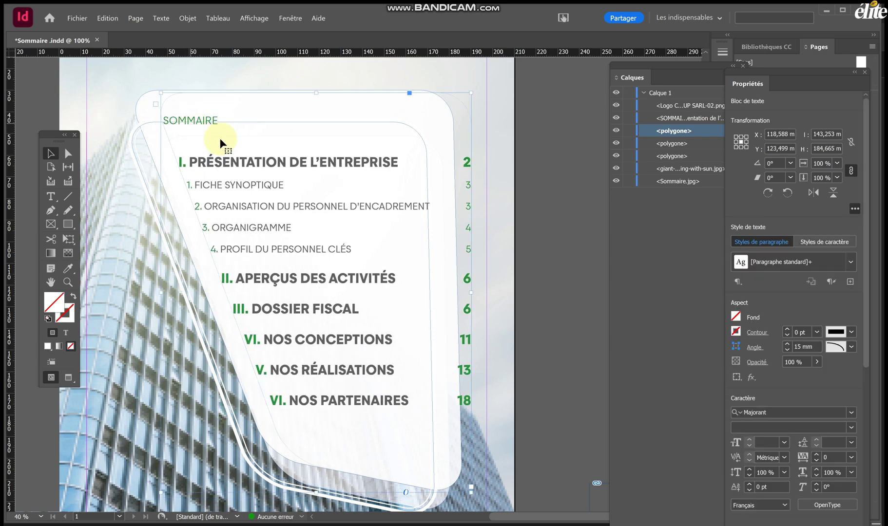
# Reposition the contents text frame, enlarge the 90% opacity white polygon to about 162 by 199 mm and move it to about X 123.6, Y 121.5 mm.
pyautogui.moveTo(420, 444); pyautogui.dragTo(443, 446)
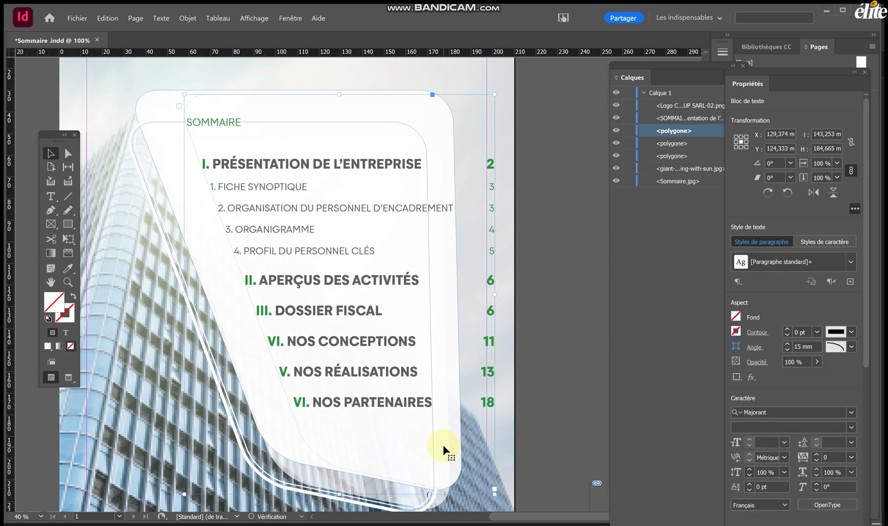
pyautogui.moveTo(319, 229); pyautogui.dragTo(288, 239)
pyautogui.click(144, 93)
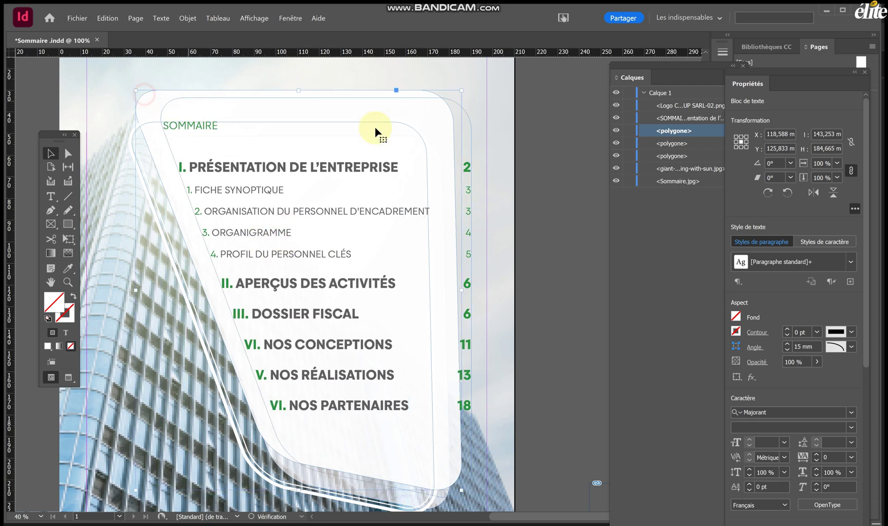
pyautogui.moveTo(462, 291); pyautogui.dragTo(485, 290)
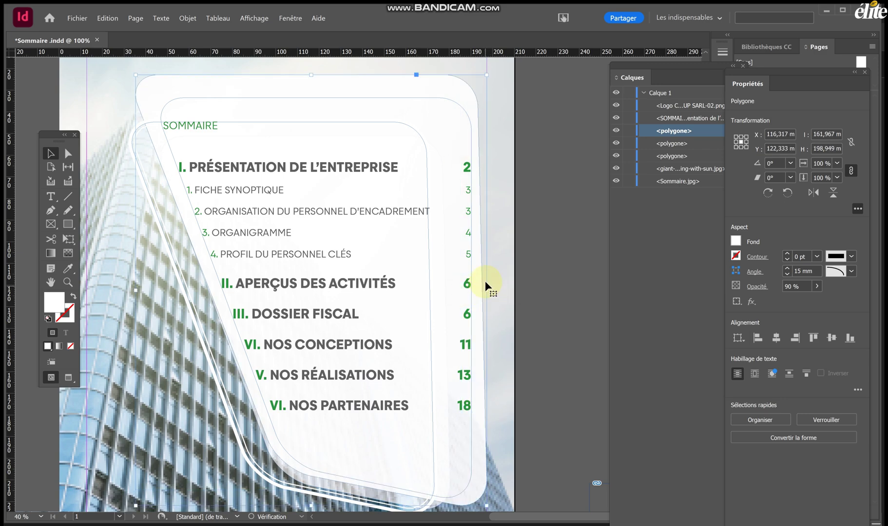
pyautogui.moveTo(351, 86); pyautogui.dragTo(367, 85)
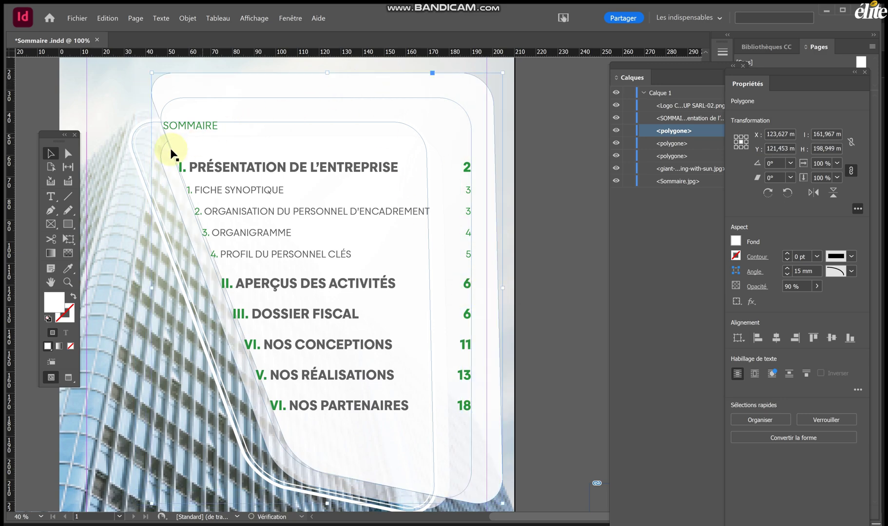
pyautogui.moveTo(172, 149); pyautogui.dragTo(174, 198)
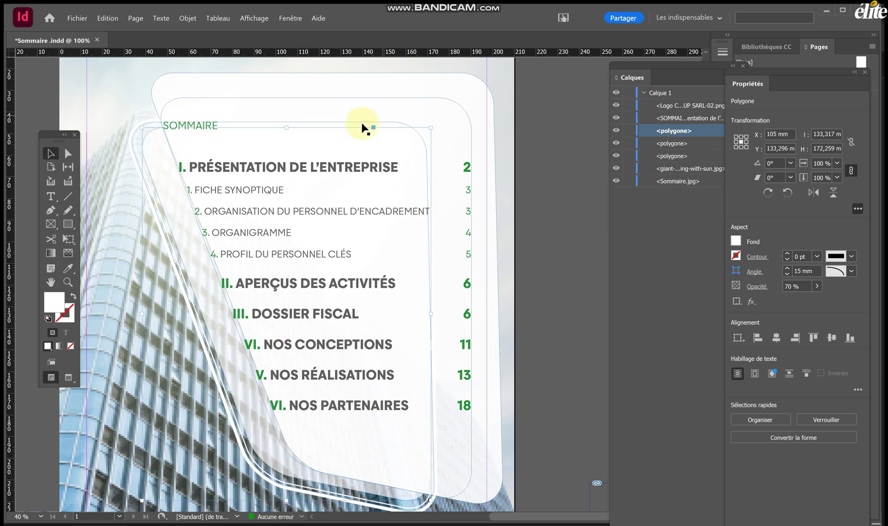
# Center the contents text frame and the large white polygon on each other in both directions and move them to about X 119.3, Y 124 mm.
pyautogui.click(337, 102)
pyautogui.moveTo(337, 102); pyautogui.dragTo(431, 104)
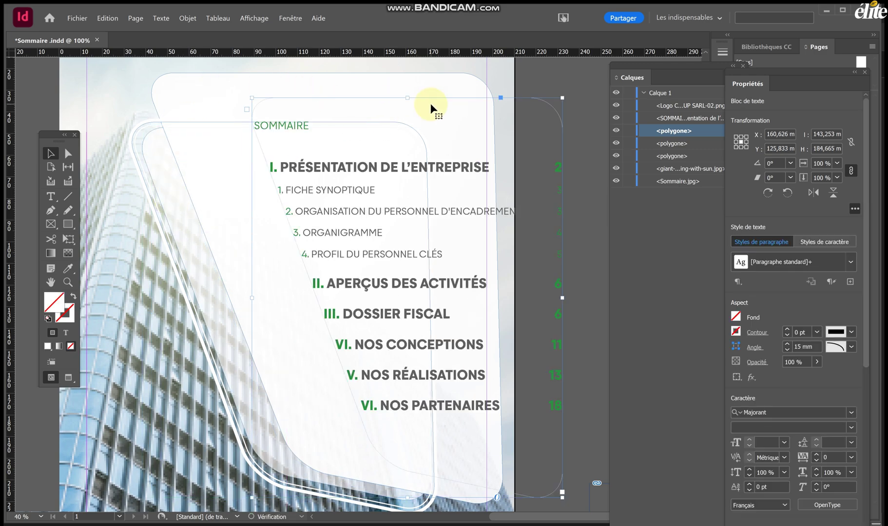
pyautogui.keyDown('shift'); pyautogui.click(322, 87); pyautogui.keyUp('shift')
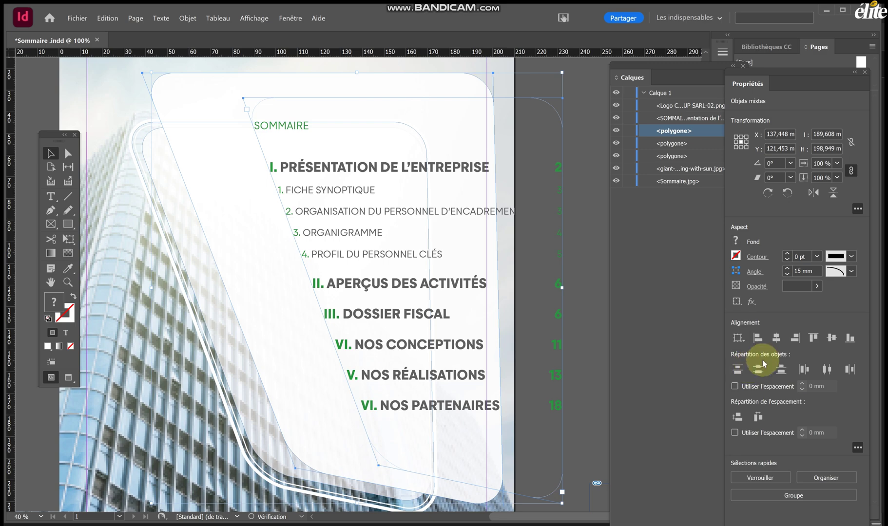
pyautogui.click(777, 341)
pyautogui.click(831, 340)
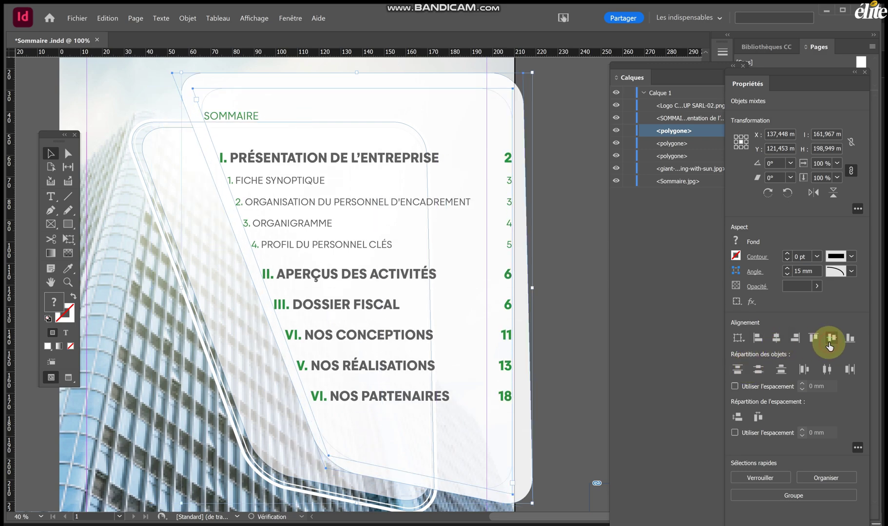
pyautogui.moveTo(528, 292); pyautogui.dragTo(468, 338)
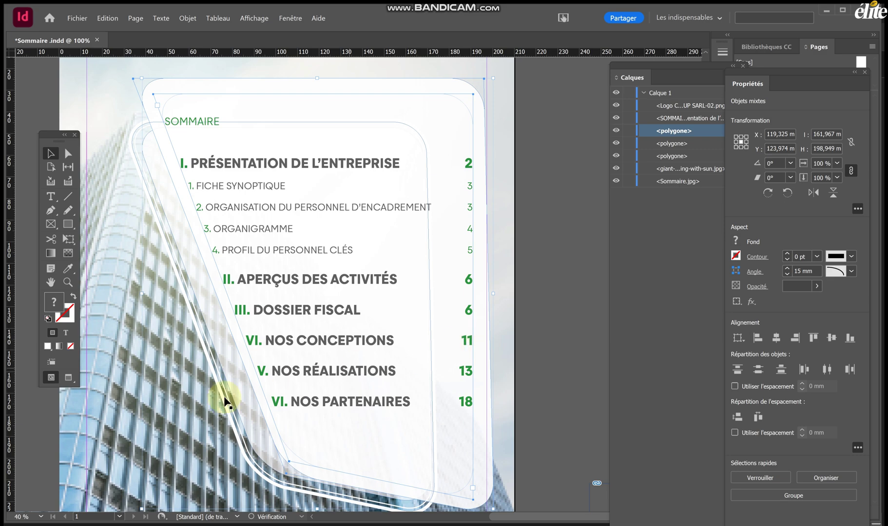
# Move the 70% opacity white polygon to about X 108, Y 137.3 mm.
pyautogui.doubleClick(247, 416)
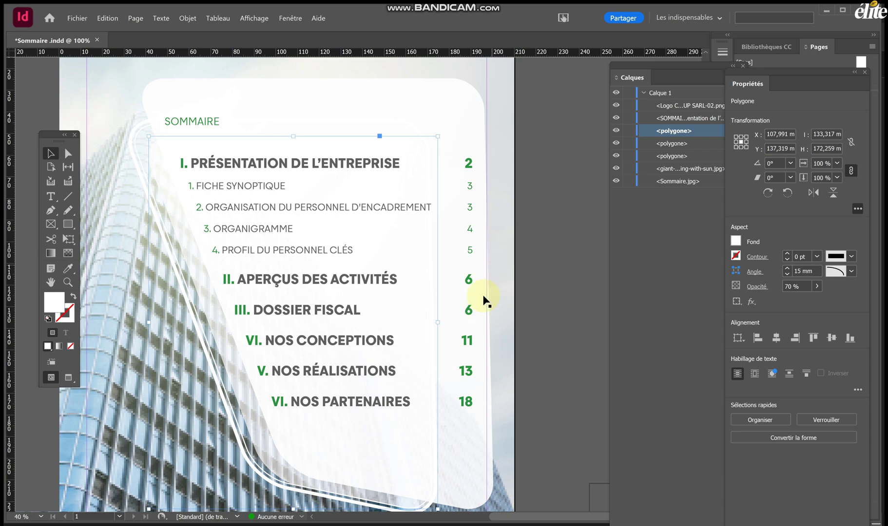
pyautogui.click(68, 153)
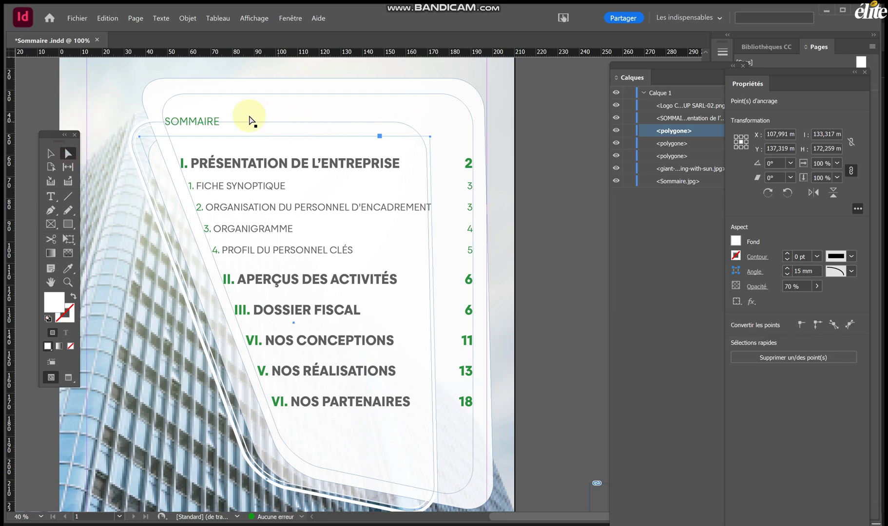
pyautogui.click(50, 153)
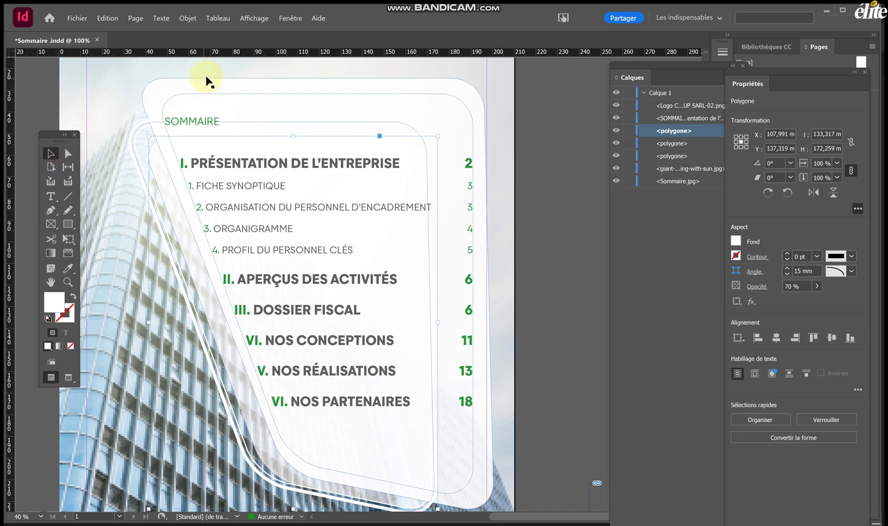
# Duplicate the contents text frame onto the pasteboard to the right of the page and clear all text from the copy.
pyautogui.click(204, 115)
pyautogui.hscroll(5, 207, 116)
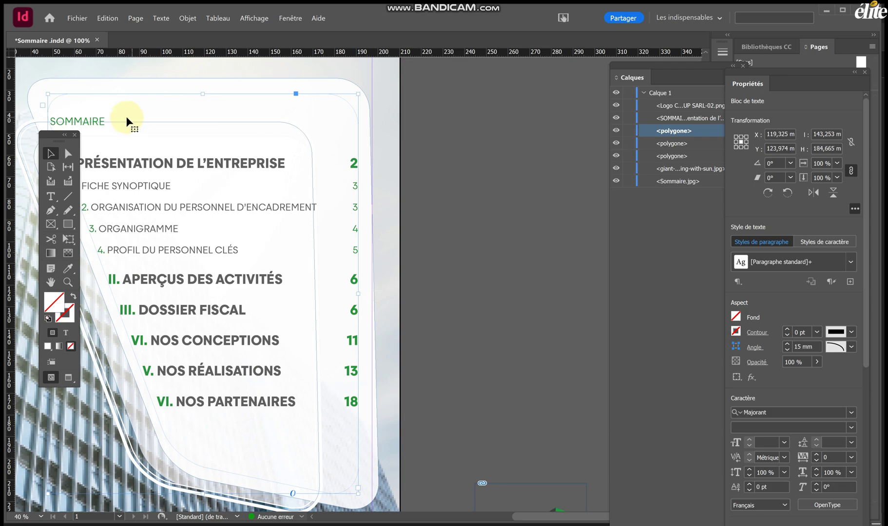
pyautogui.moveTo(105, 122); pyautogui.dragTo(487, 134)
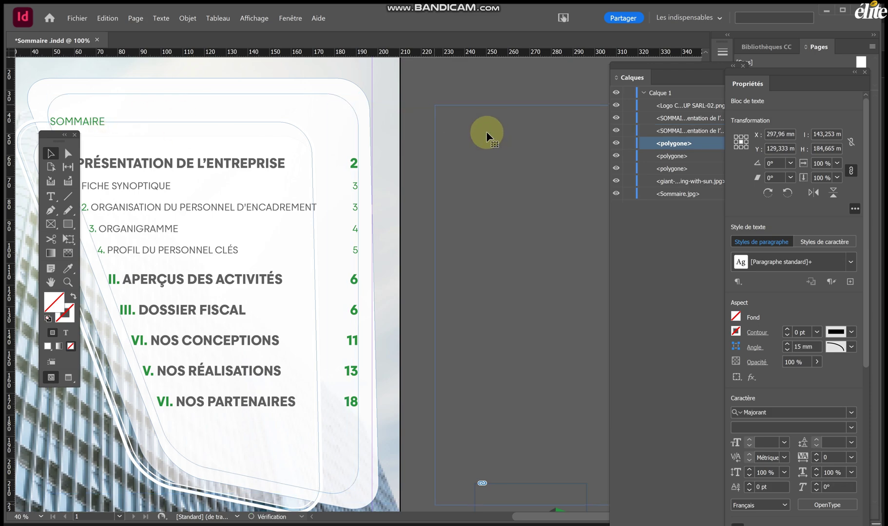
pyautogui.doubleClick(488, 135)
pyautogui.hotkey('ctrl', 'a')
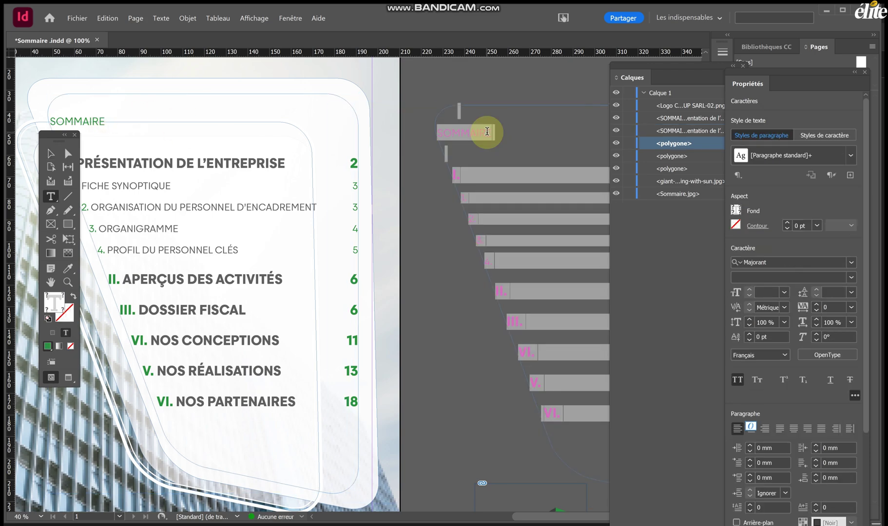
pyautogui.press('BackSpace')
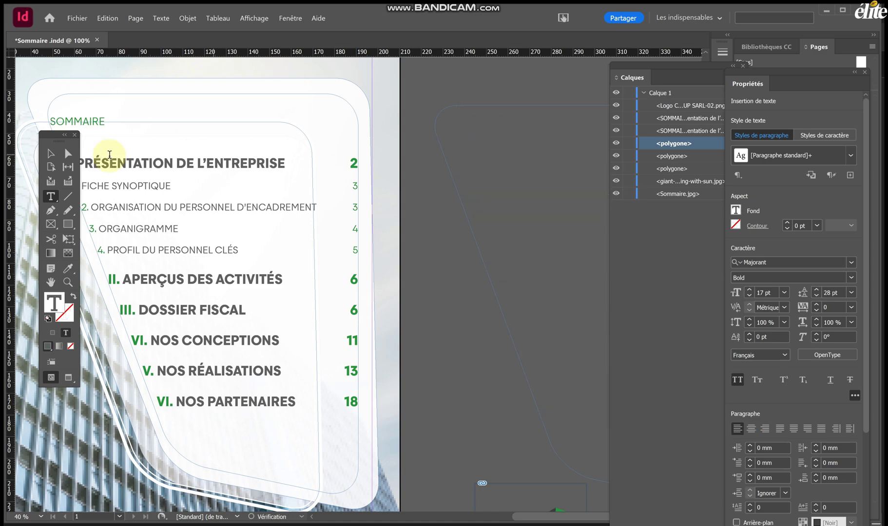
# Fill the empty copied text frame on the pasteboard with the [Papier] swatch.
pyautogui.click(48, 156)
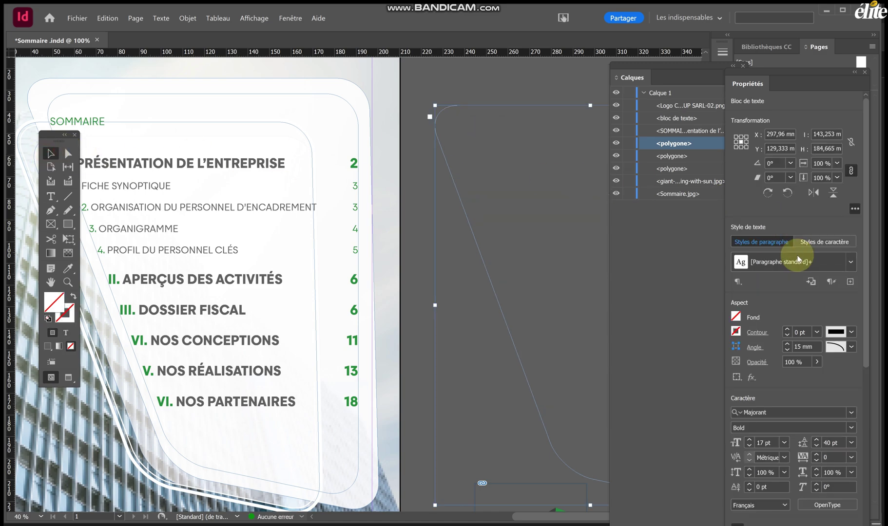
pyautogui.click(735, 317)
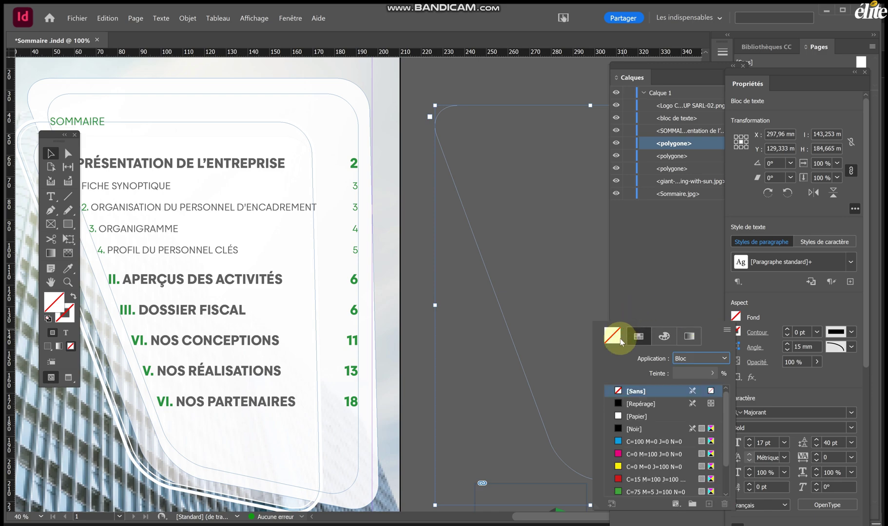
pyautogui.click(630, 418)
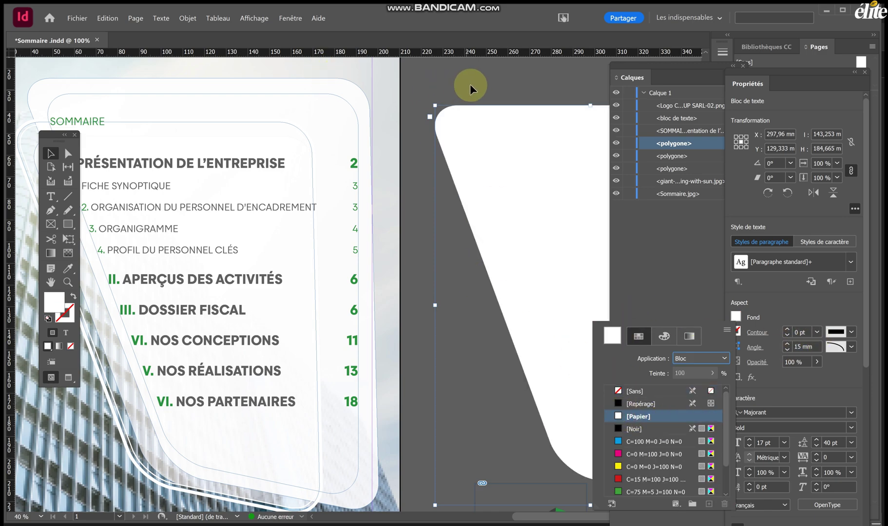
# Delete both semi-transparent white polygons behind the contents and move the contents text frame to about X 150.6, Y 118.7 mm.
pyautogui.click(354, 91)
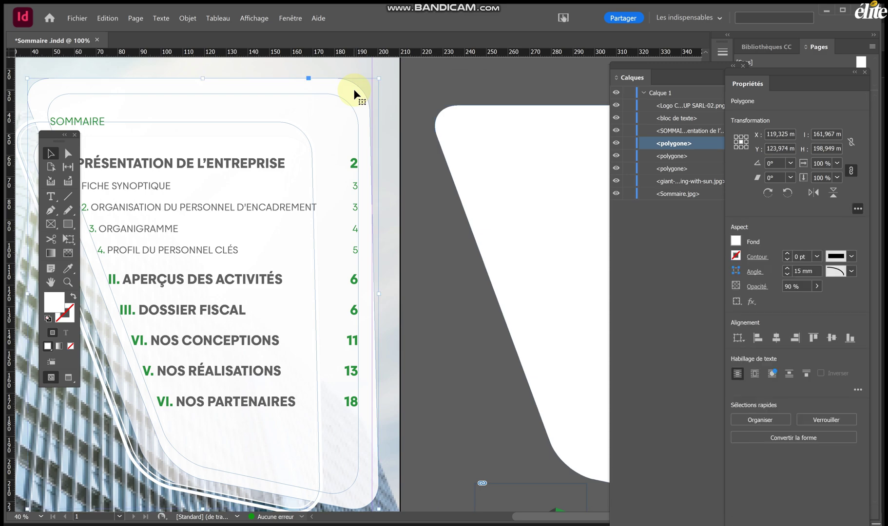
pyautogui.press('Delete')
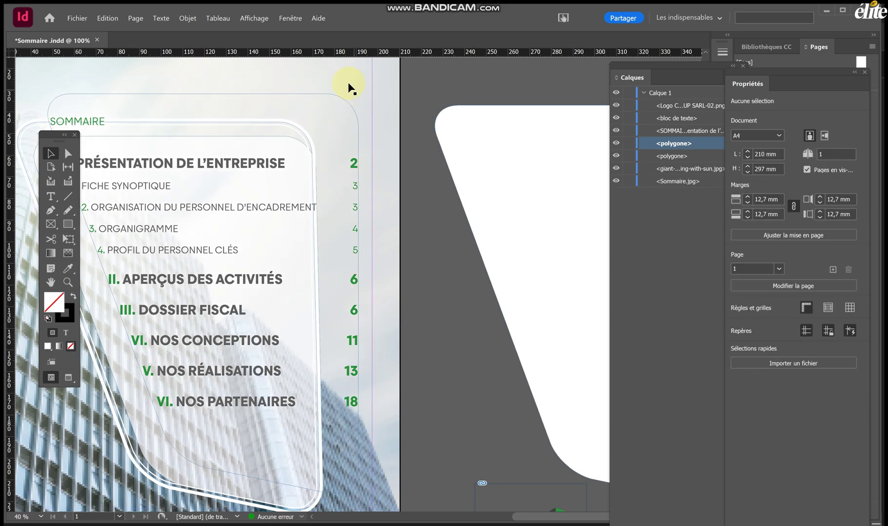
pyautogui.click(287, 146)
pyautogui.press('Delete')
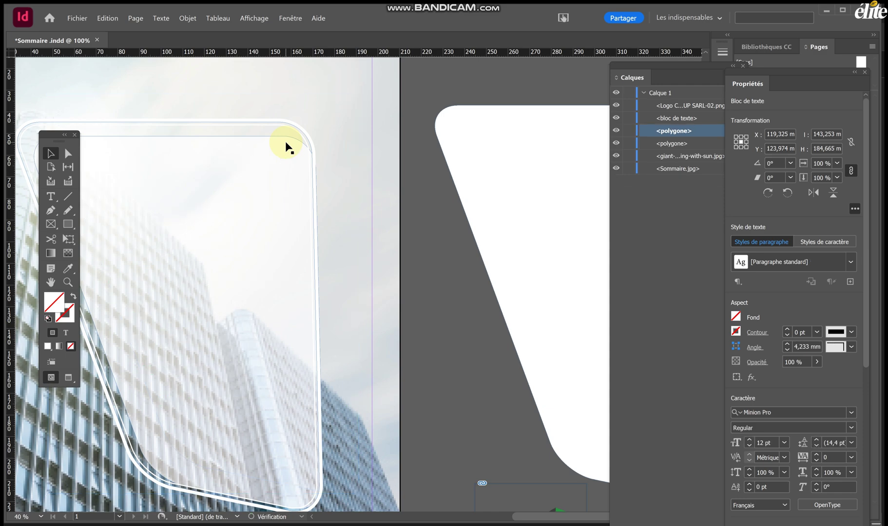
pyautogui.hotkey('ctrl', 'z')
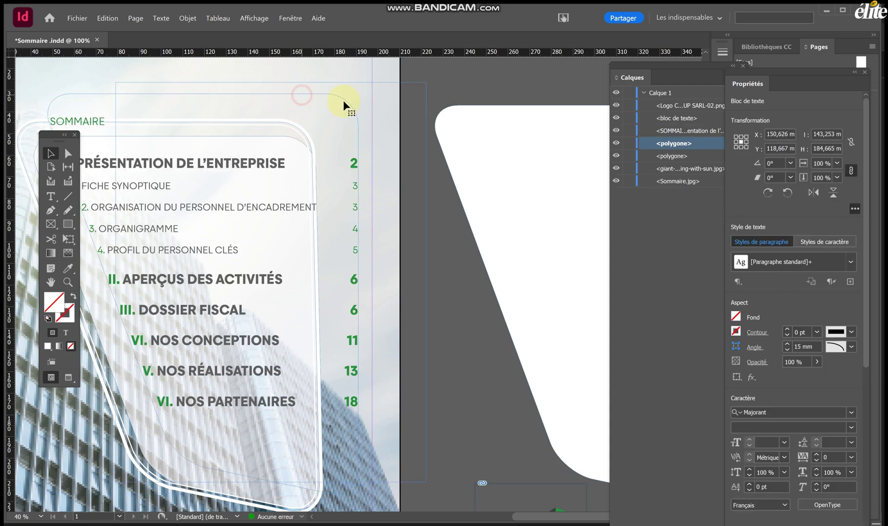
pyautogui.hotkey('ctrl', 'z')
pyautogui.press('Delete')
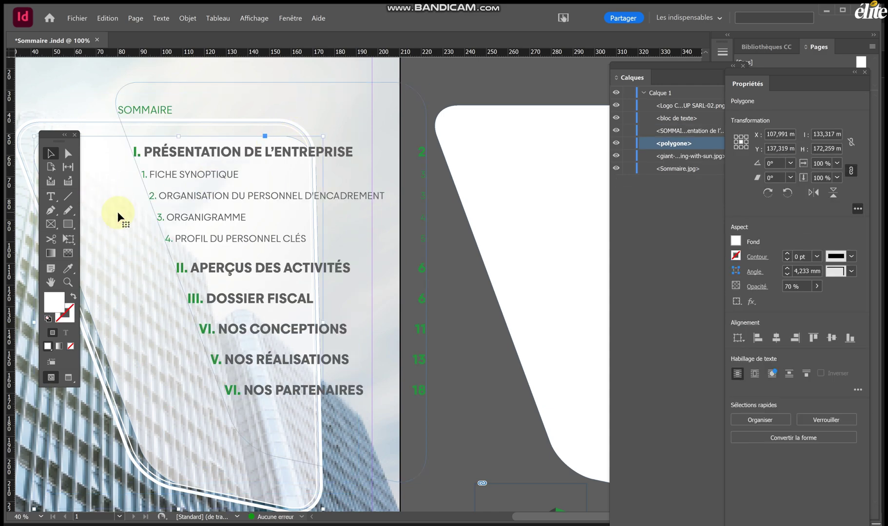
# Place a smaller copy of the white frame, about 116 by 150 mm, over the page and set its opacity to 70%.
pyautogui.moveTo(254, 273); pyautogui.dragTo(257, 199)
pyautogui.click(818, 363)
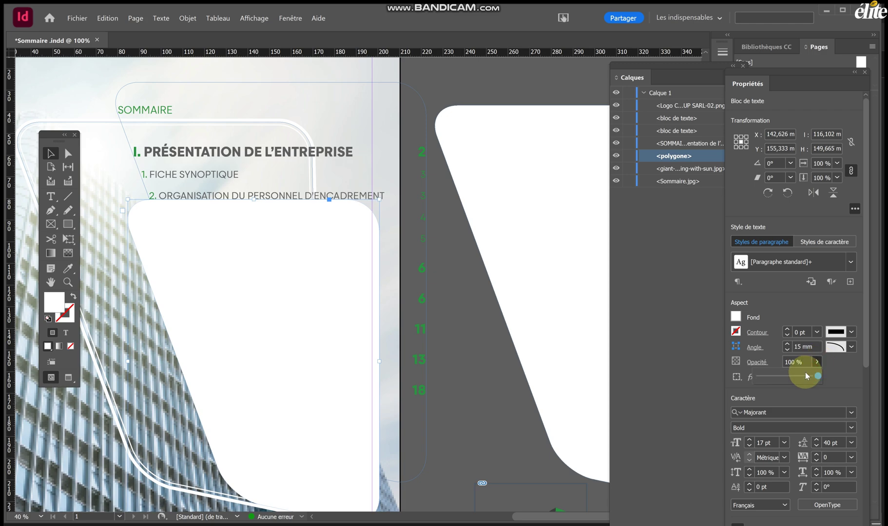
pyautogui.click(791, 366)
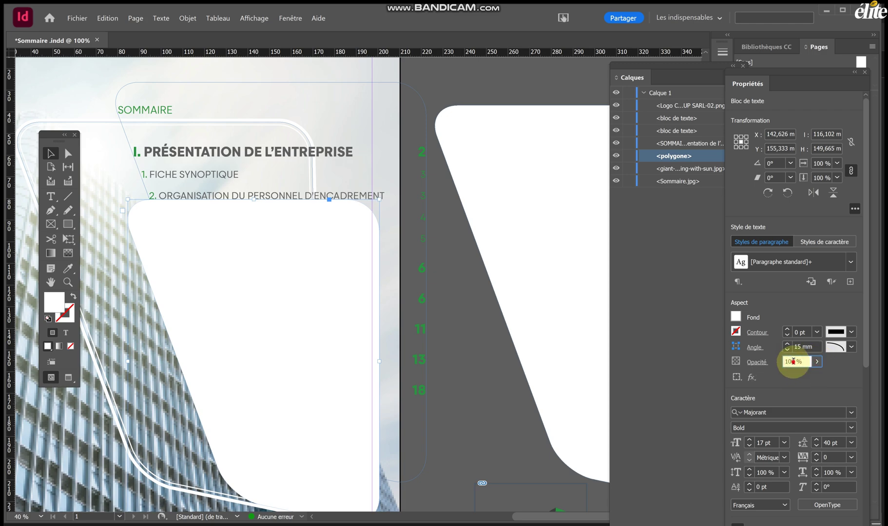
pyautogui.write('70')
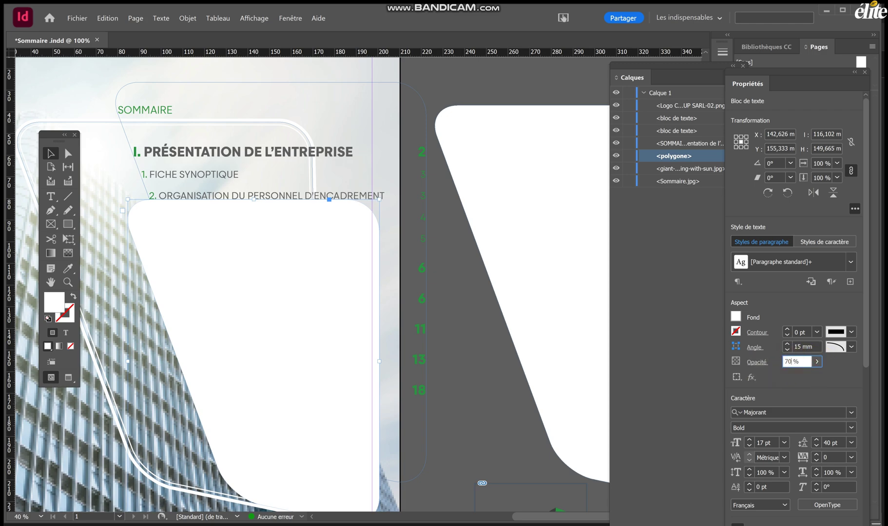
pyautogui.press('Return')
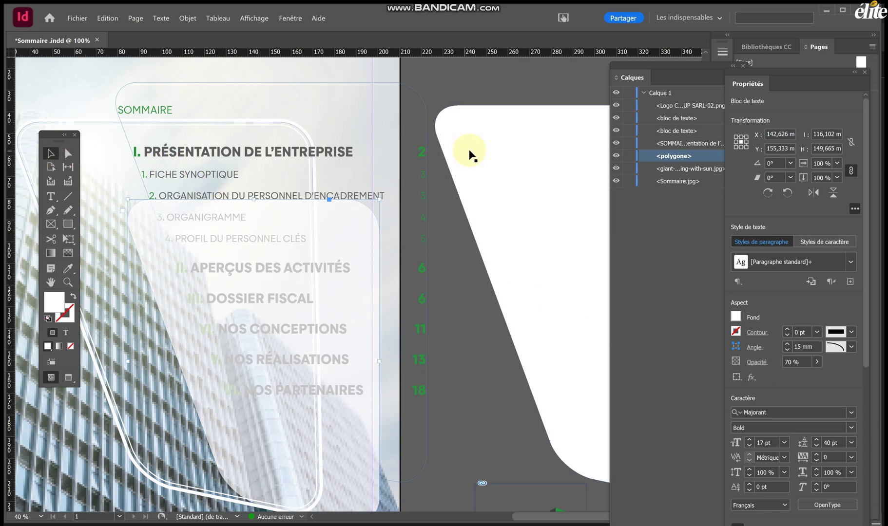
# Bring the contents text frame to the front, above the translucent white frame.
pyautogui.rightClick(287, 153)
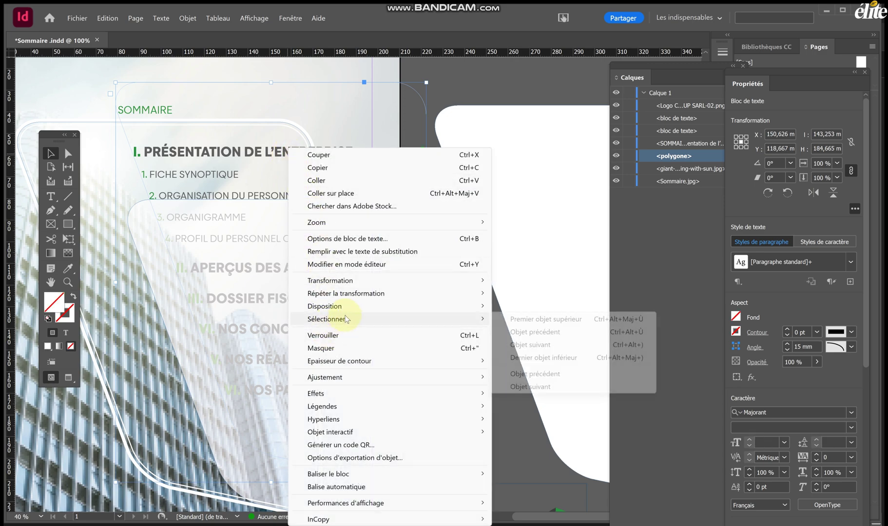
pyautogui.moveTo(377, 306)
pyautogui.click(554, 306)
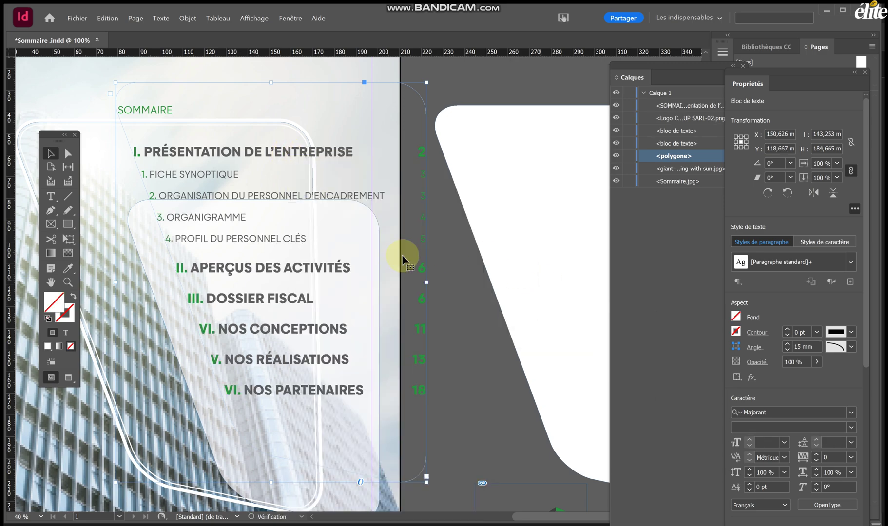
# Move the translucent white frame up into the white outline and enlarge it to about 134.5 by 173.4 mm, centered near X 113.4, Y 127 mm.
pyautogui.click(103, 239)
pyautogui.hscroll(-3, 149, 251)
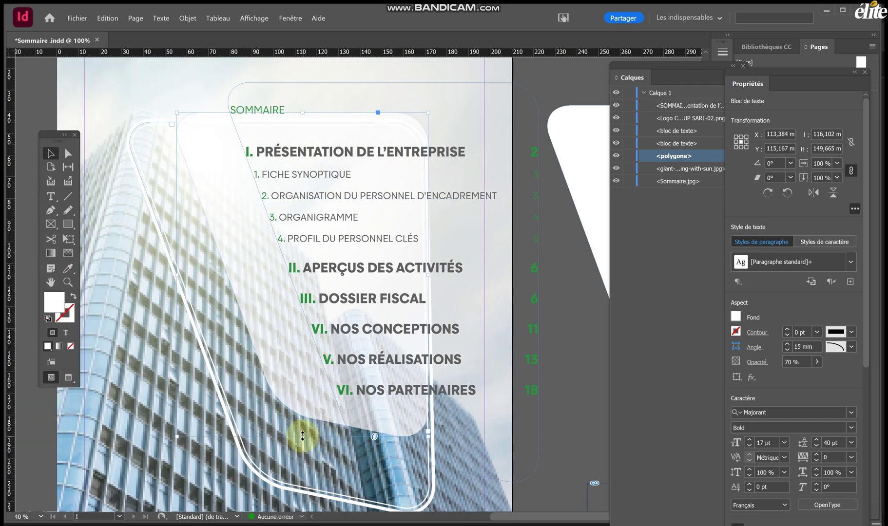
pyautogui.moveTo(302, 436); pyautogui.dragTo(309, 486)
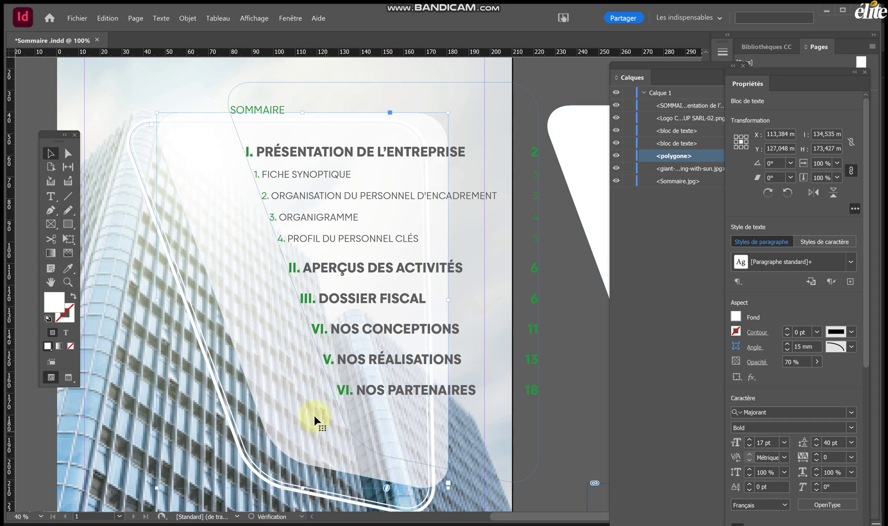
pyautogui.click(231, 402)
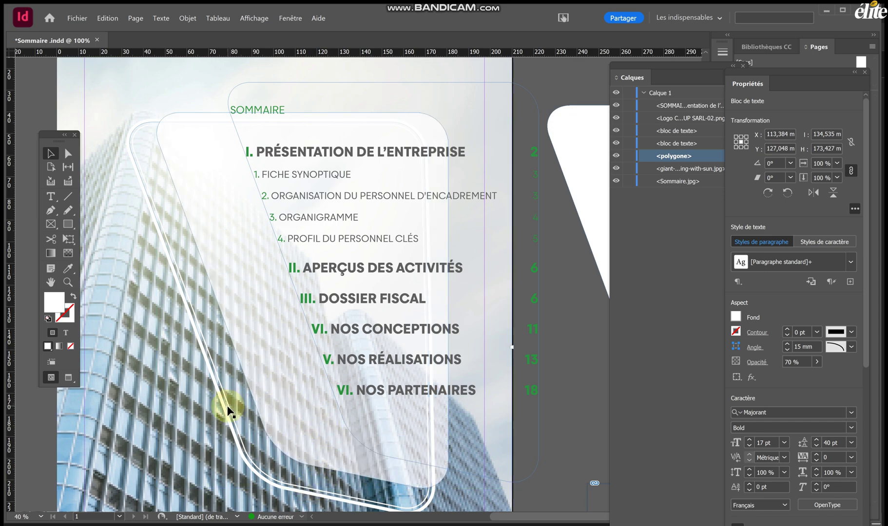
pyautogui.scroll(-1, 228, 411)
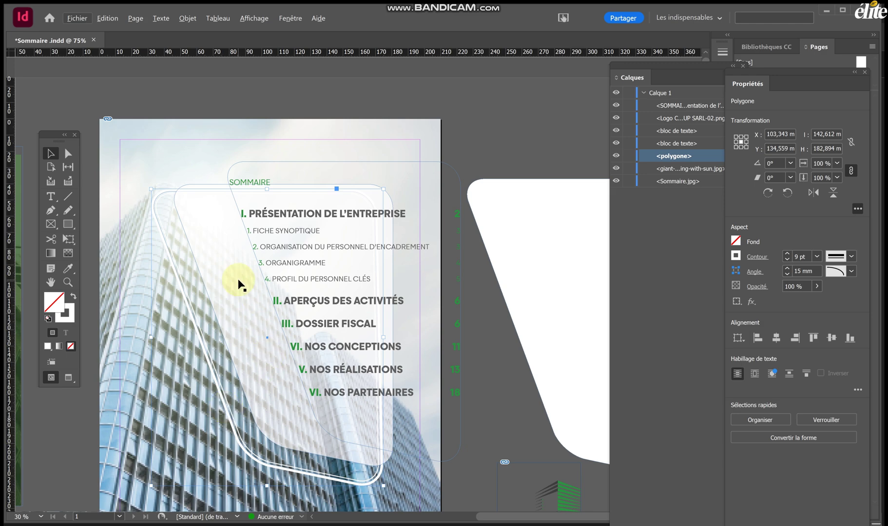
pyautogui.click(461, 143)
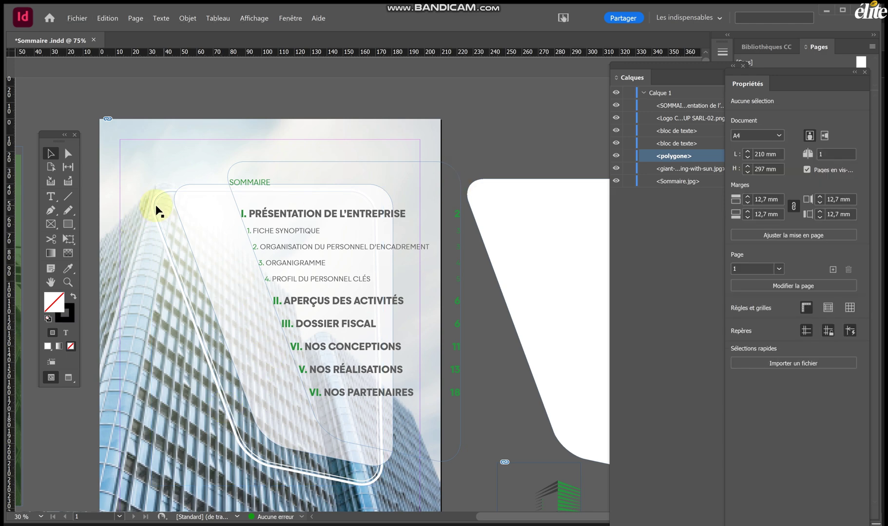
# Delete the white double-line outline polygon and place a copy of the large white frame over the page, centered near X 107.4, Y 124.2 mm.
pyautogui.moveTo(157, 210); pyautogui.dragTo(371, 115)
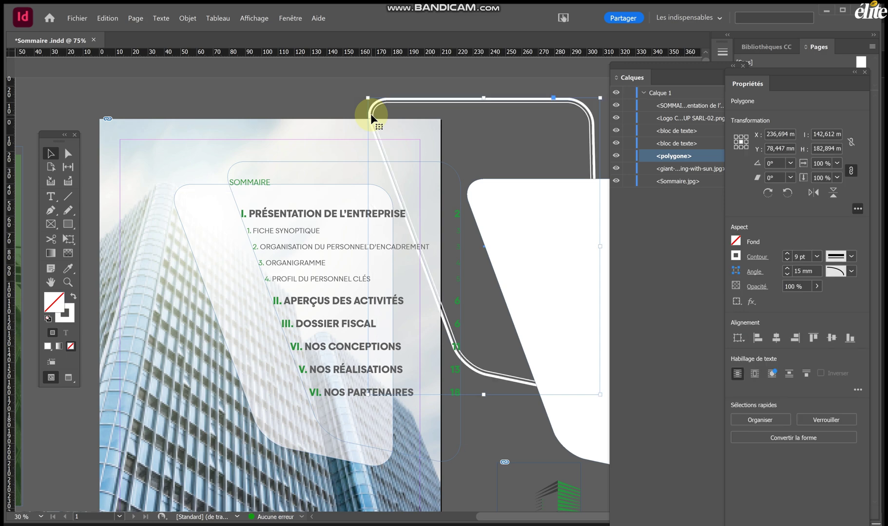
pyautogui.press('Delete')
pyautogui.click(568, 242)
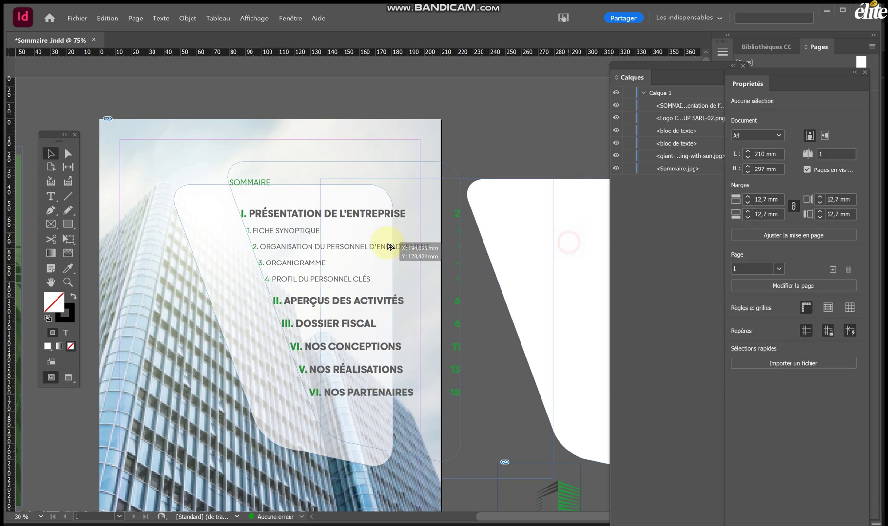
pyautogui.hotkey('ctrl', 'z')
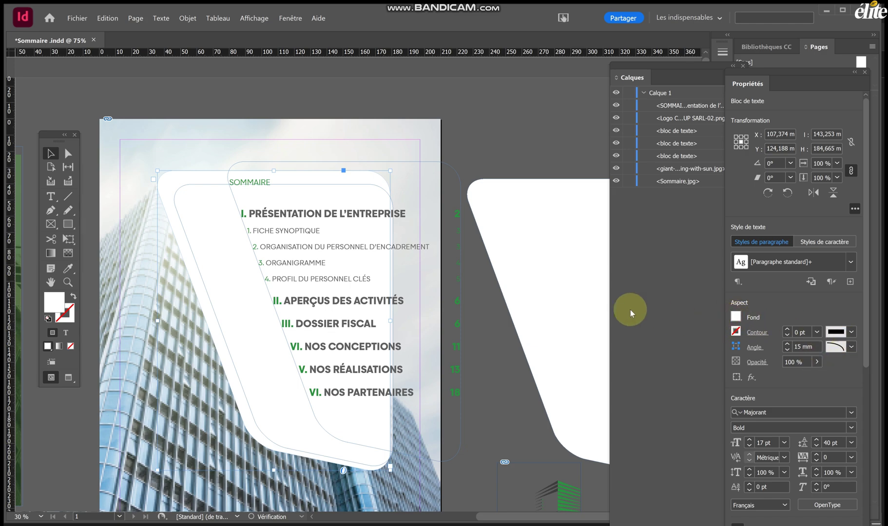
# Remove the copied frame's fill and give it an 8 pt white stroke in the Epais - Fin style.
pyautogui.click(625, 391)
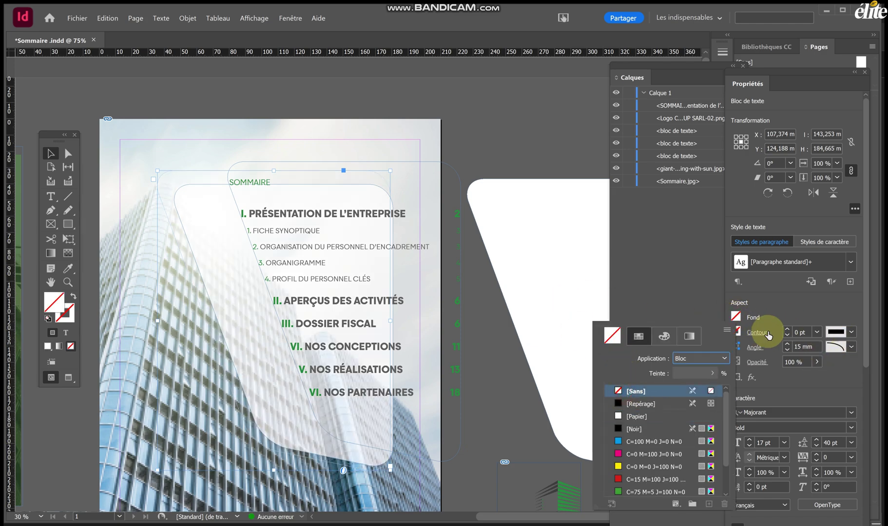
pyautogui.click(787, 330)
pyautogui.click(788, 330)
pyautogui.click(787, 330)
pyautogui.click(787, 330)
pyautogui.click(787, 330)
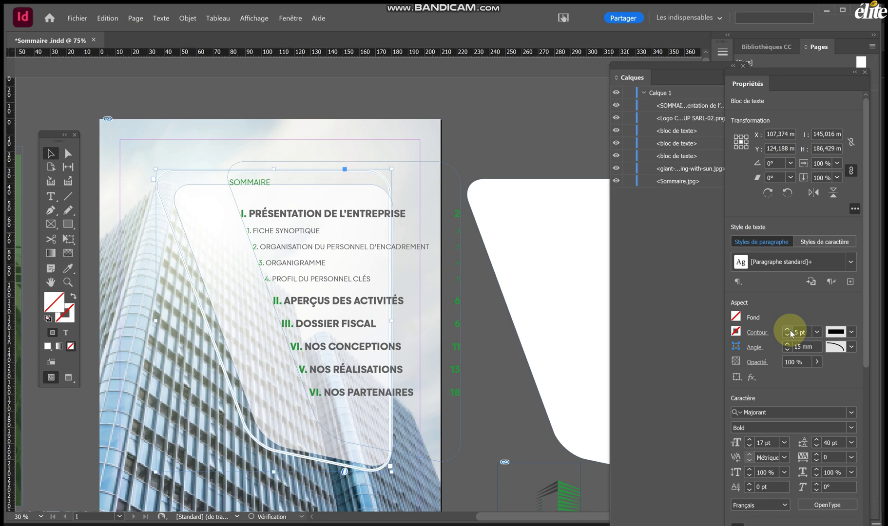
pyautogui.click(787, 330)
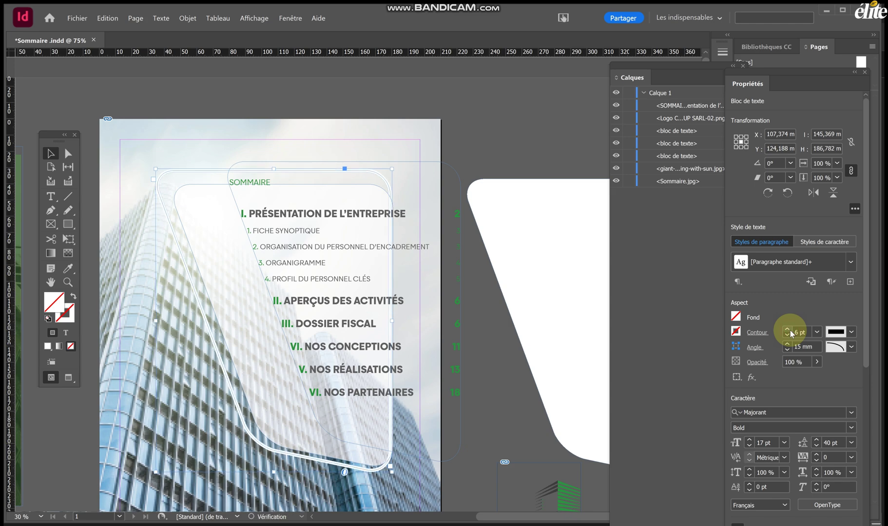
pyautogui.click(851, 332)
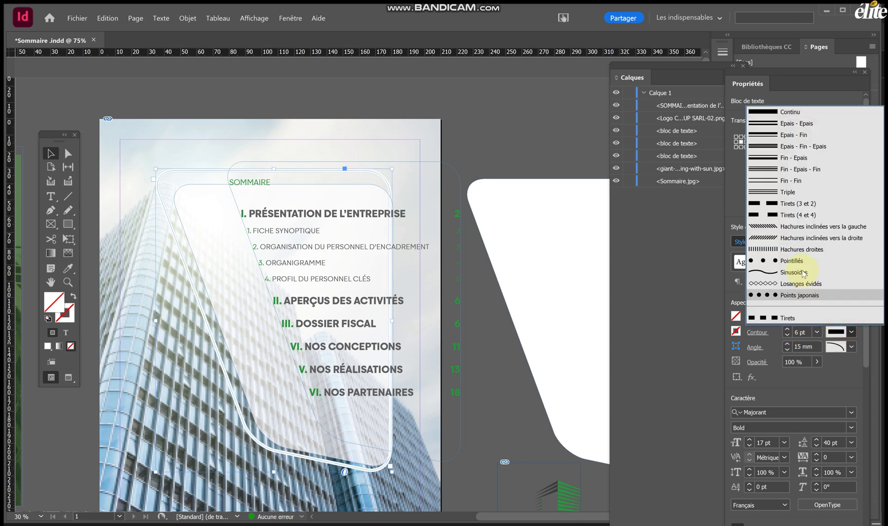
pyautogui.click(787, 136)
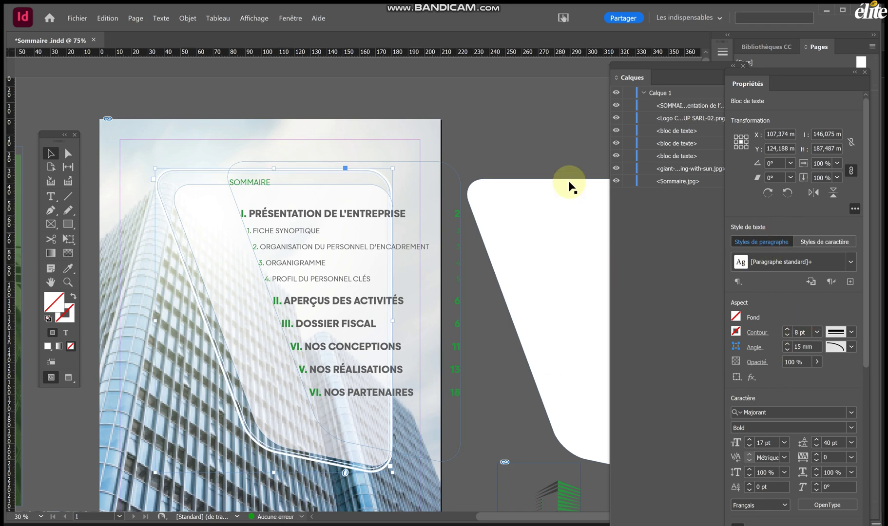
# Move the large solid white frame onto the page behind the contents text and center the two frames on each other horizontally and vertically.
pyautogui.click(539, 181)
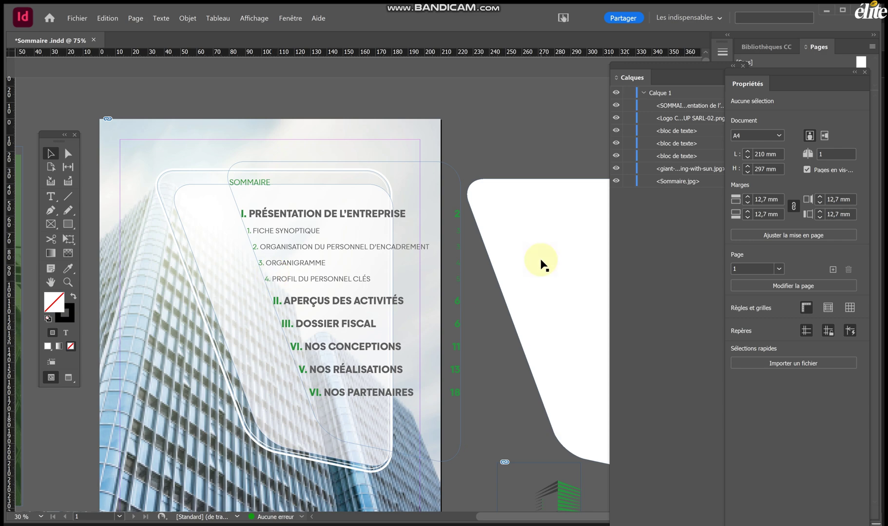
pyautogui.click(271, 208)
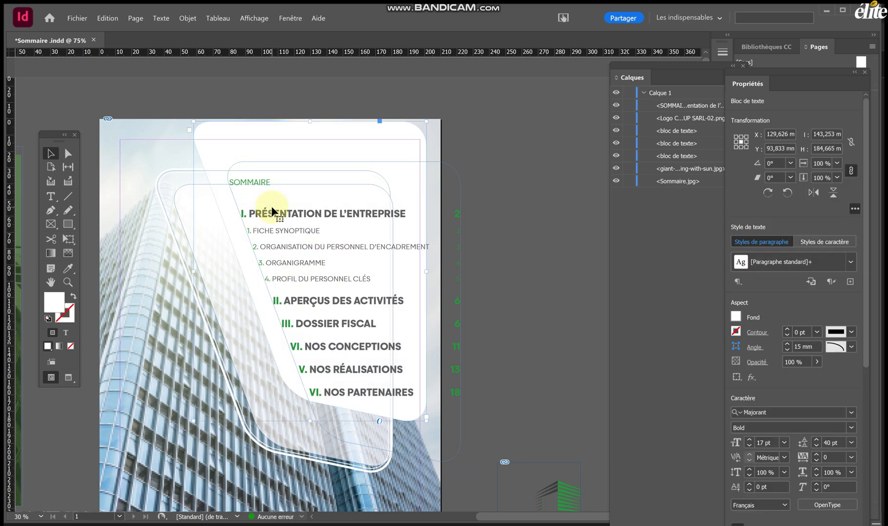
pyautogui.click(249, 182)
pyautogui.click(459, 220)
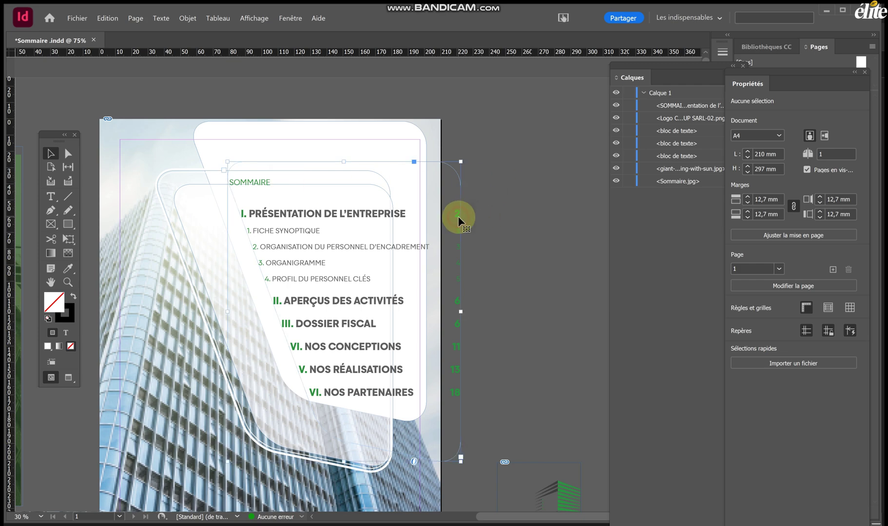
pyautogui.keyDown('shift'); pyautogui.click(351, 131); pyautogui.keyUp('shift')
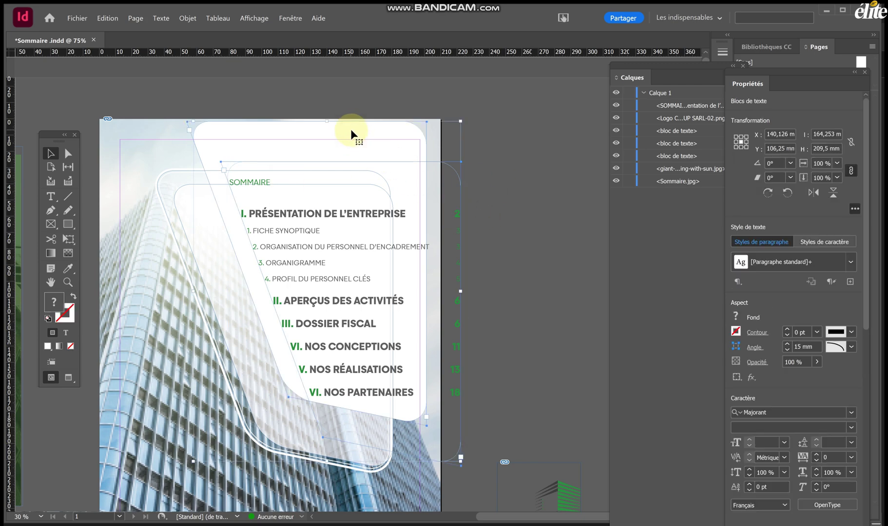
pyautogui.click(828, 284)
pyautogui.scroll(-10, 849, 389)
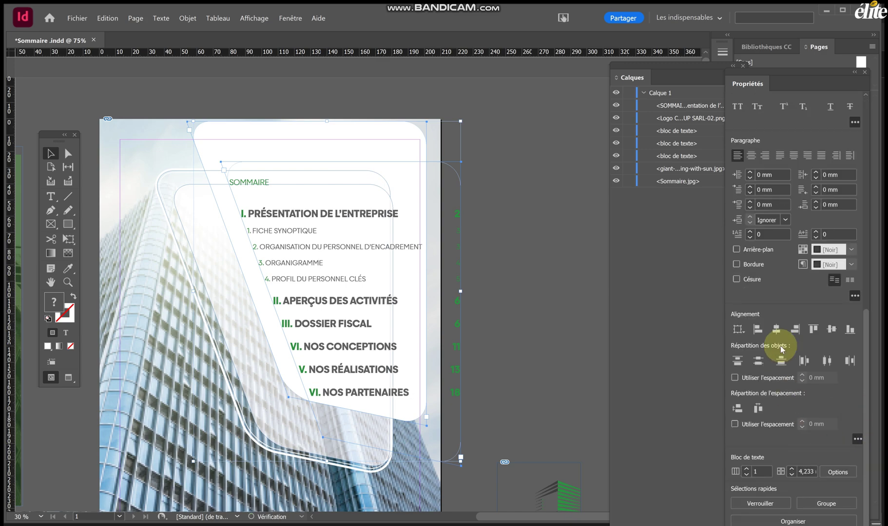
pyautogui.click(795, 329)
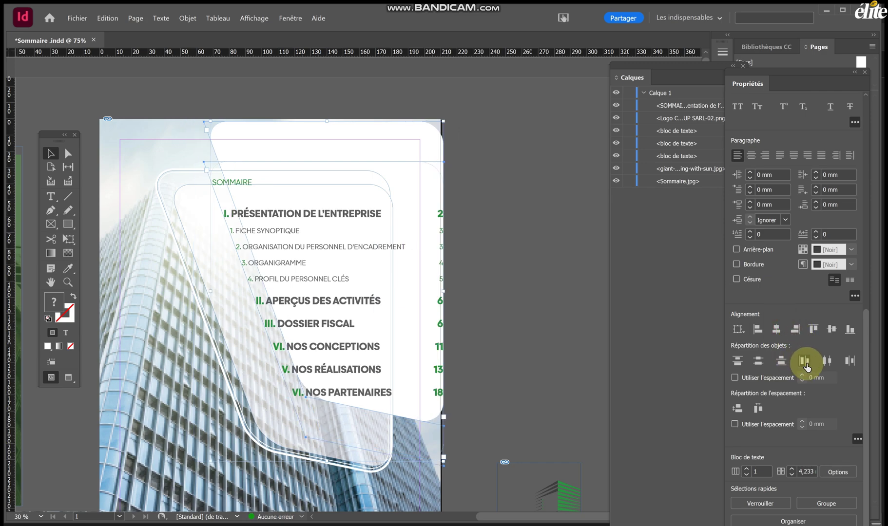
pyautogui.click(832, 330)
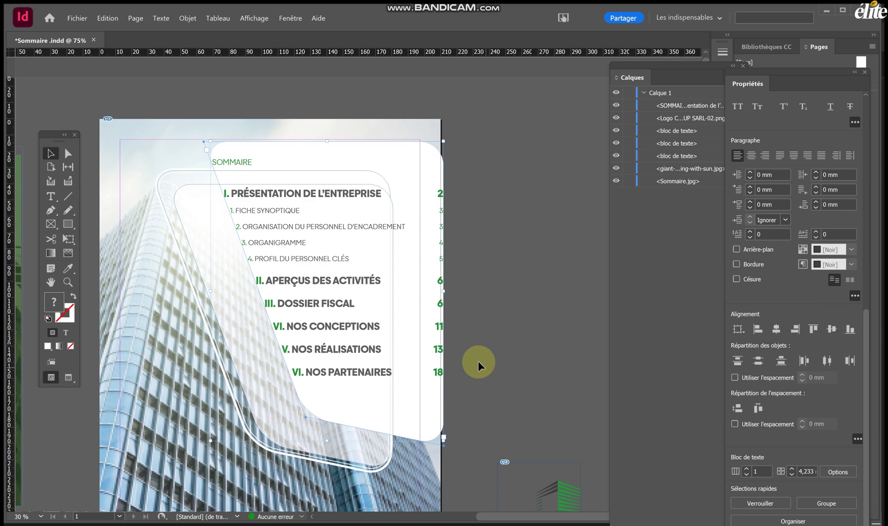
pyautogui.click(428, 395)
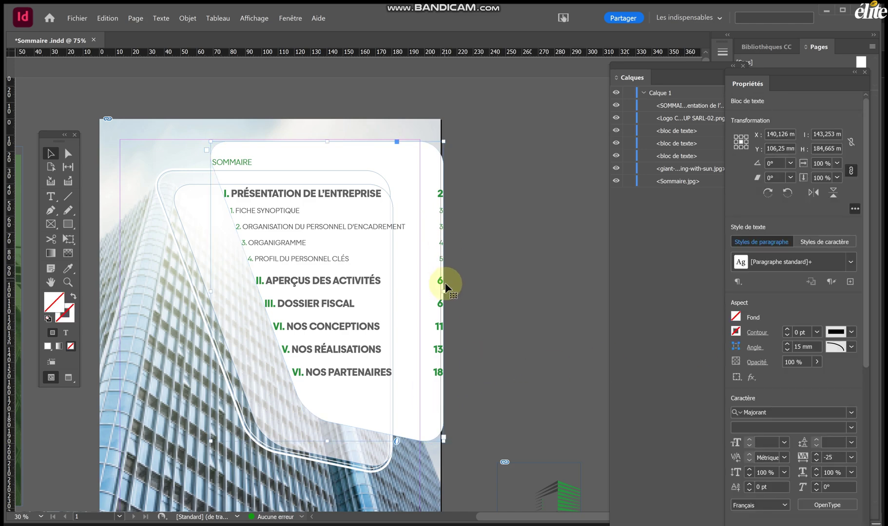
pyautogui.moveTo(443, 291)
pyautogui.mouseDown()
pyautogui.moveTo(468, 292)
pyautogui.moveTo(446, 295)
pyautogui.mouseUp()
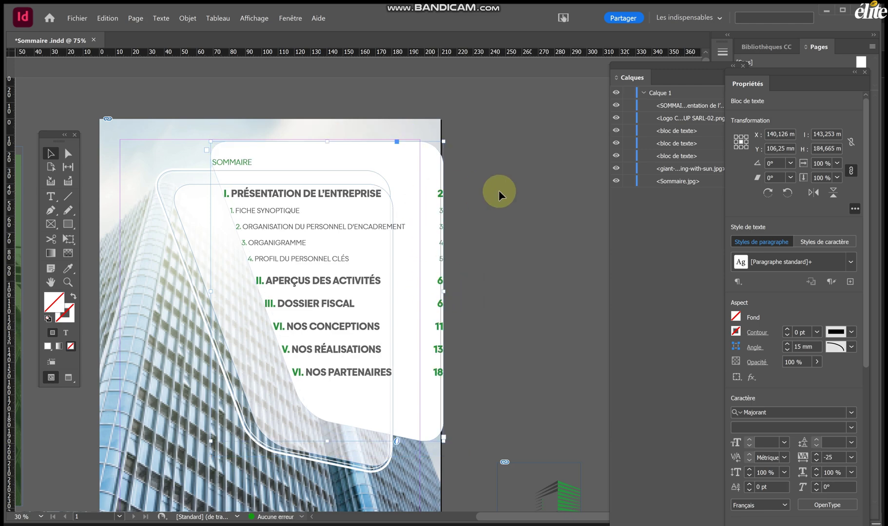
pyautogui.click(454, 151)
pyautogui.click(341, 141)
pyautogui.moveTo(341, 141)
pyautogui.mouseDown()
pyautogui.moveTo(323, 141)
pyautogui.moveTo(327, 130)
pyautogui.mouseUp()
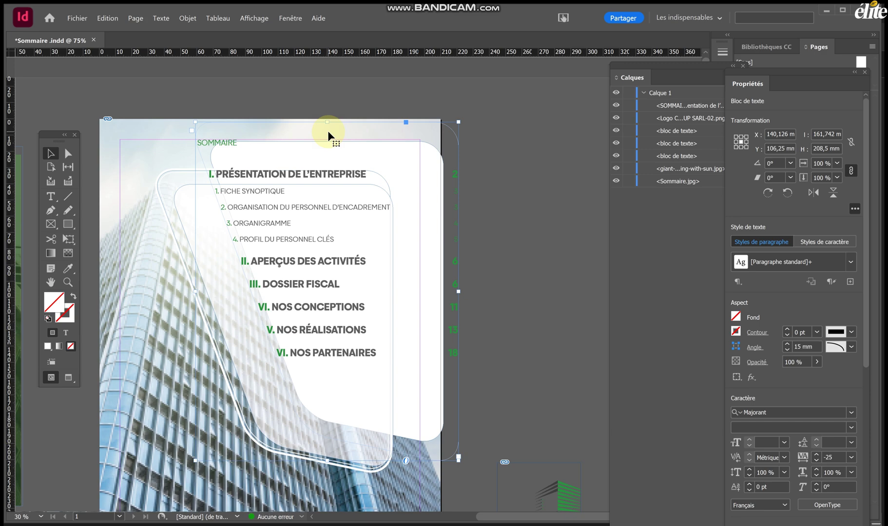
pyautogui.hotkey('ctrl', 'z')
pyautogui.hotkey('ctrl', 'z')
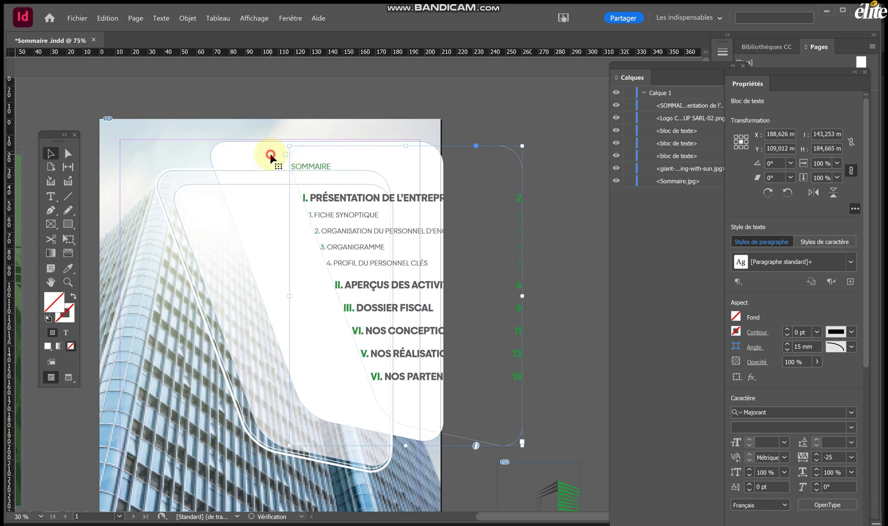
# Shift the contents text frame aside to about X 188.6, Y 109 mm and enlarge the solid white frame to about 164.8 by 212.5 mm.
pyautogui.click(271, 155)
pyautogui.moveTo(325, 142)
pyautogui.mouseDown()
pyautogui.moveTo(327, 119)
pyautogui.moveTo(331, 130)
pyautogui.mouseUp()
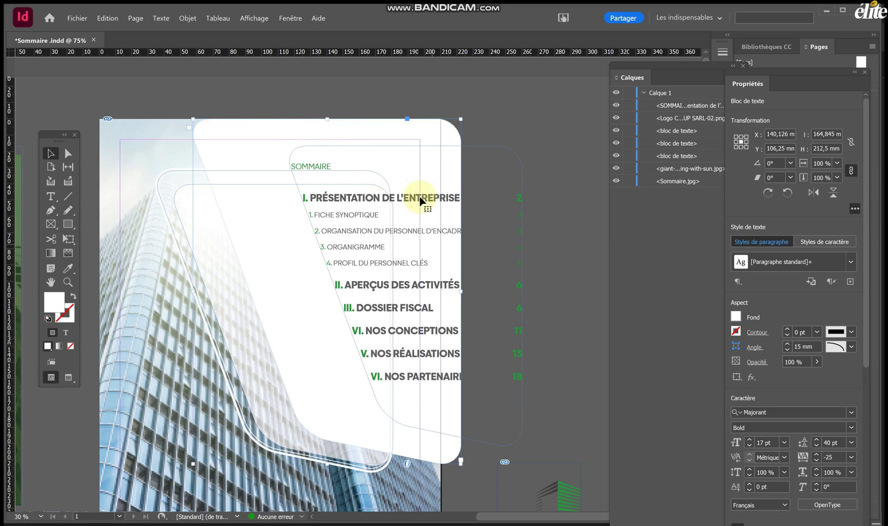
pyautogui.click(412, 153)
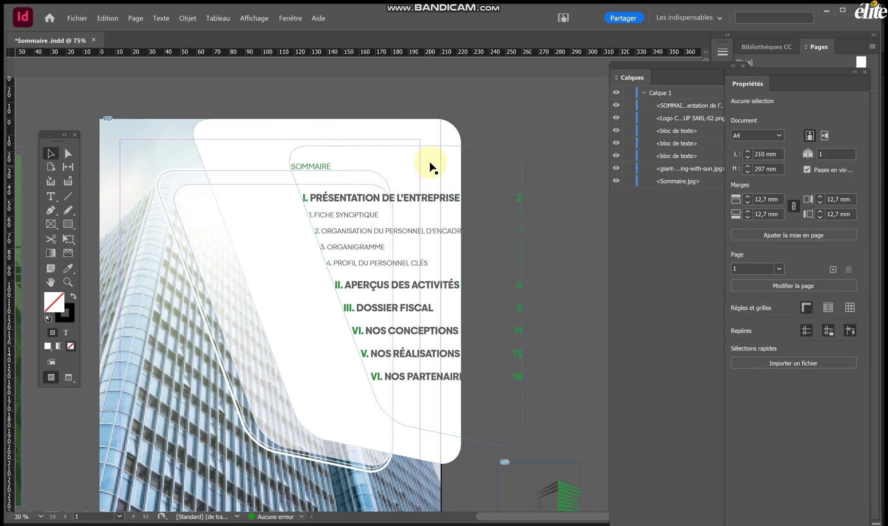
# Align the horizontal and vertical centers of the contents text frame and the enlarged white frame.
pyautogui.click(489, 147)
pyautogui.click(476, 146)
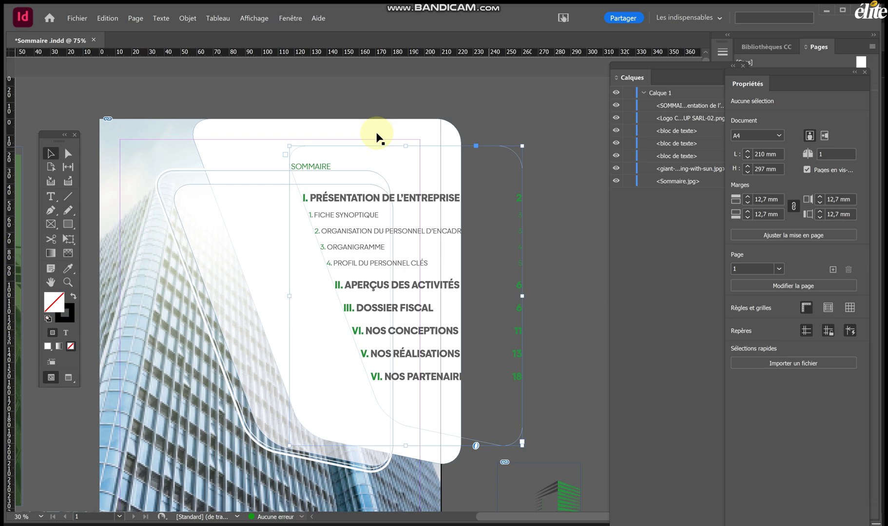
pyautogui.keyDown('shift'); pyautogui.click(302, 127); pyautogui.keyUp('shift')
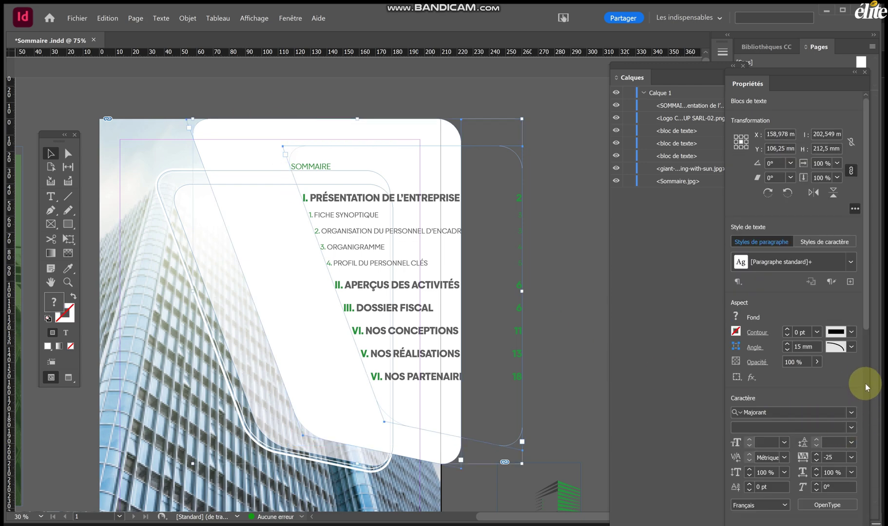
pyautogui.scroll(-5, 862, 355)
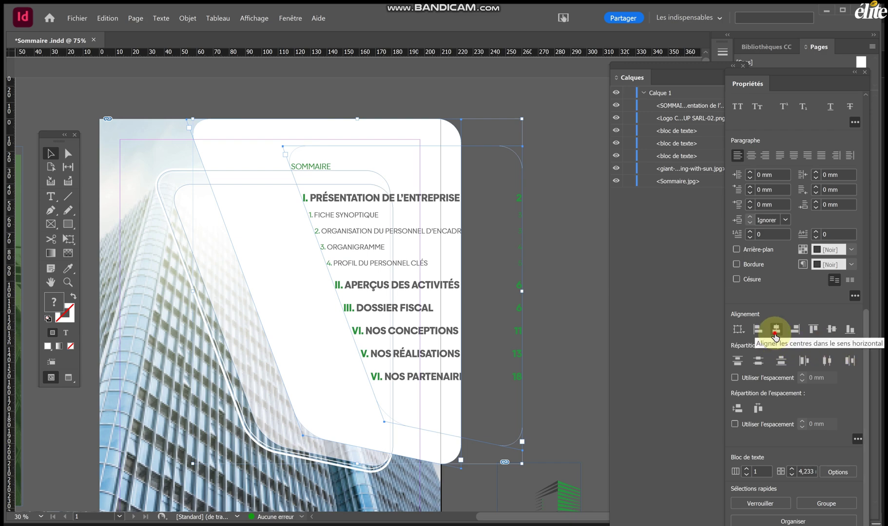
pyautogui.click(775, 331)
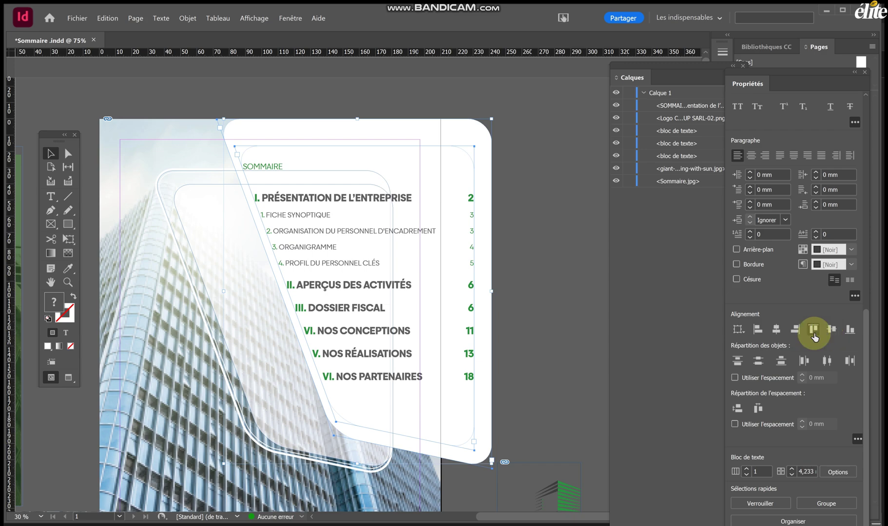
pyautogui.click(831, 330)
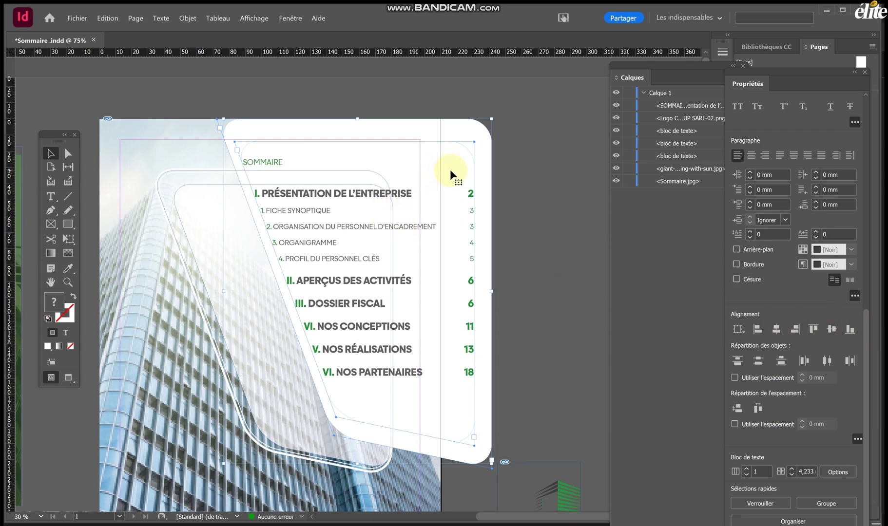
# Move the contents text and its solid white frame together back inside the page, centered near X 122.9, Y 106.3 mm.
pyautogui.click(580, 242)
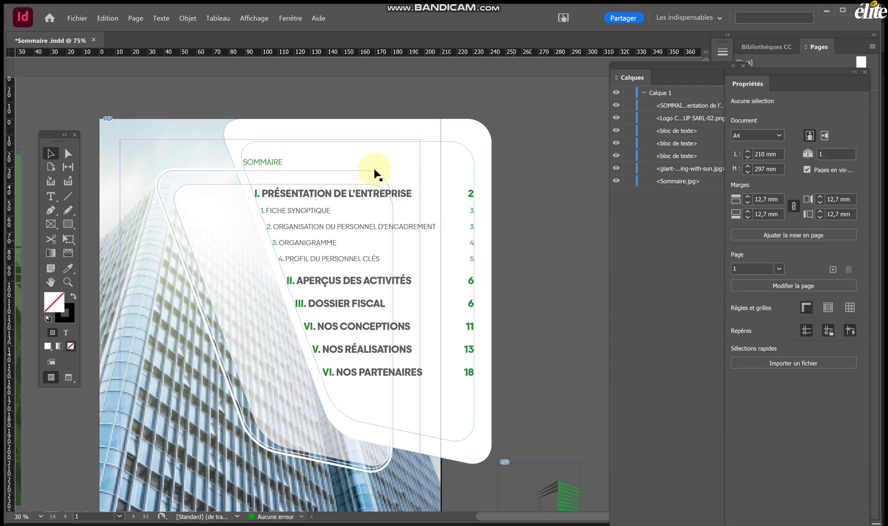
pyautogui.click(370, 149)
pyautogui.moveTo(373, 130)
pyautogui.mouseDown()
pyautogui.moveTo(407, 139)
pyautogui.moveTo(369, 148)
pyautogui.moveTo(375, 166)
pyautogui.moveTo(353, 138)
pyautogui.moveTo(360, 143)
pyautogui.mouseUp()
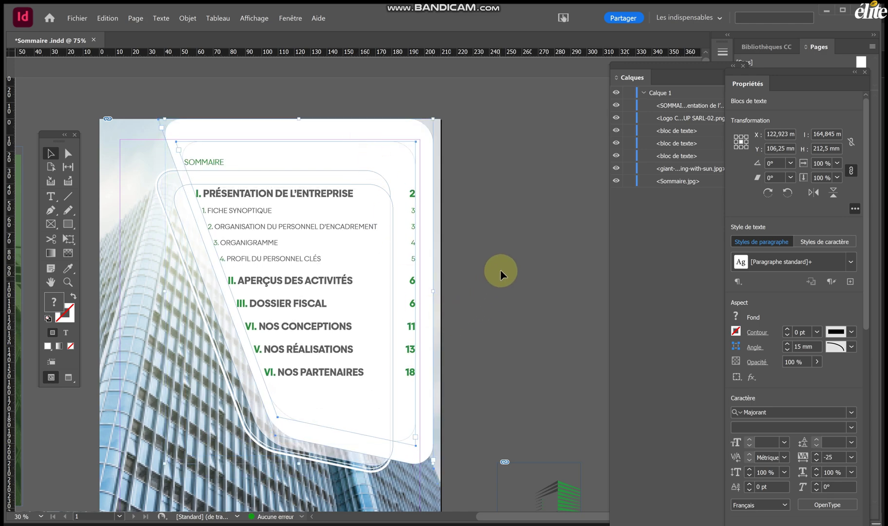
# Move the contents text, solid white frame, translucent frame and outline together to the page's middle, centered near X 103.5, Y 148.5 mm.
pyautogui.keyDown('shift'); pyautogui.click(175, 310); pyautogui.keyUp('shift')
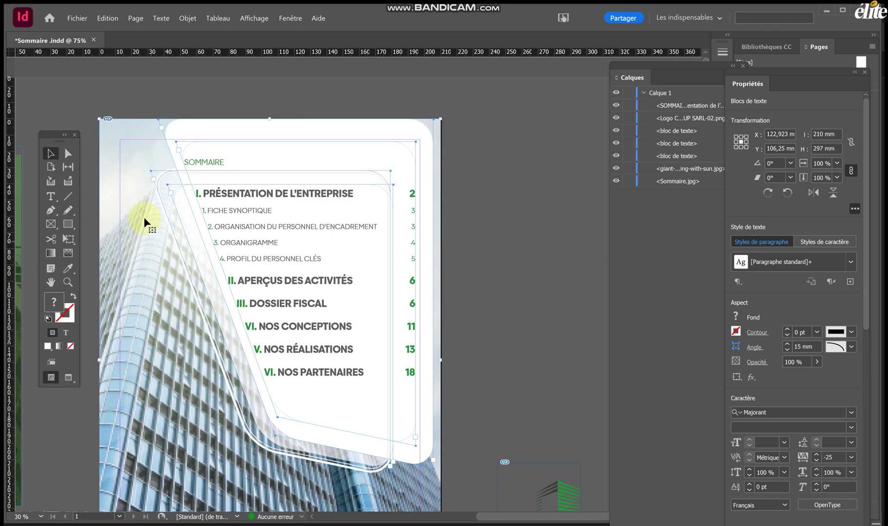
pyautogui.keyDown('shift'); pyautogui.click(128, 145); pyautogui.keyUp('shift')
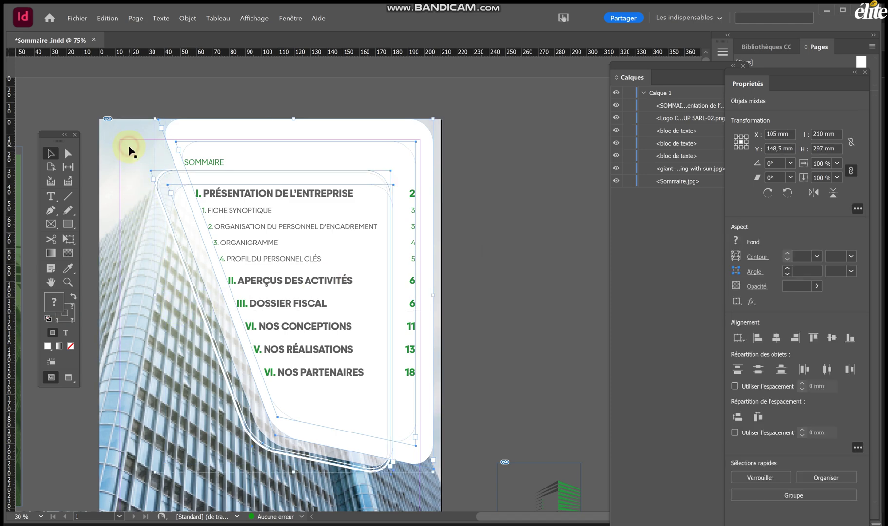
pyautogui.scroll(-2, 173, 227)
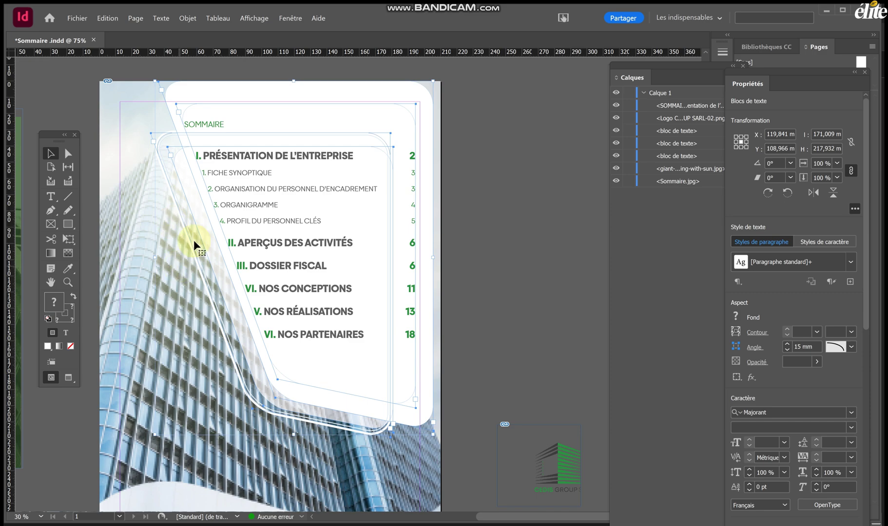
pyautogui.moveTo(342, 280); pyautogui.dragTo(303, 281)
pyautogui.scroll(-2, 302, 280)
pyautogui.hotkey('ctrl', 'z')
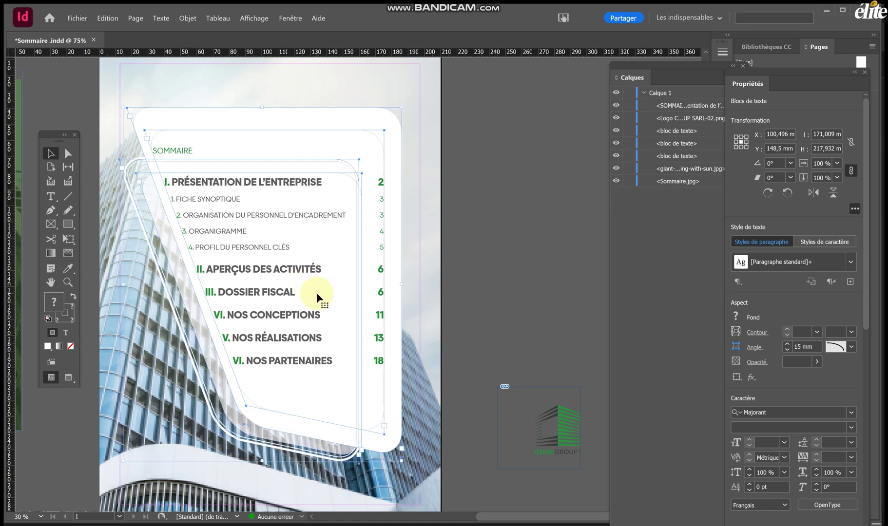
pyautogui.hscroll(-1, 318, 284)
pyautogui.scroll(-1, 320, 274)
pyautogui.moveTo(344, 274); pyautogui.dragTo(355, 298)
pyautogui.click(342, 285)
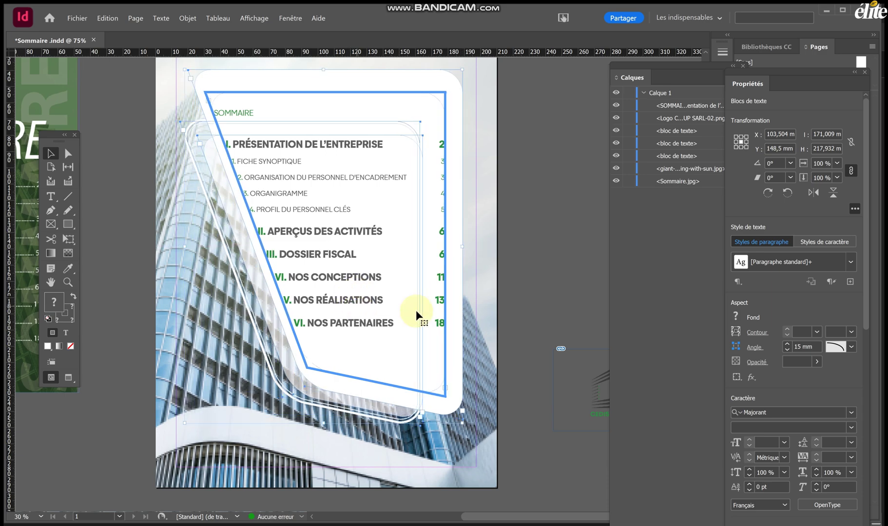
pyautogui.click(520, 250)
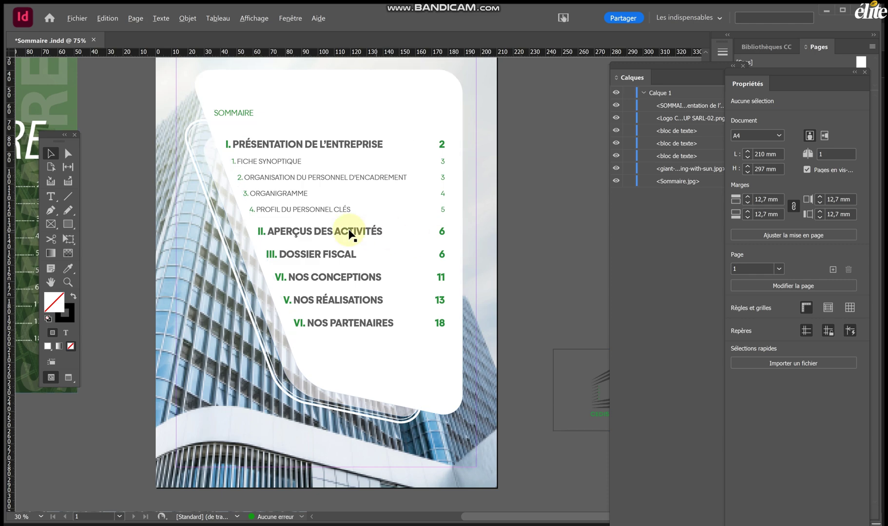
pyautogui.scroll(-1, 351, 235)
pyautogui.scroll(1, 350, 234)
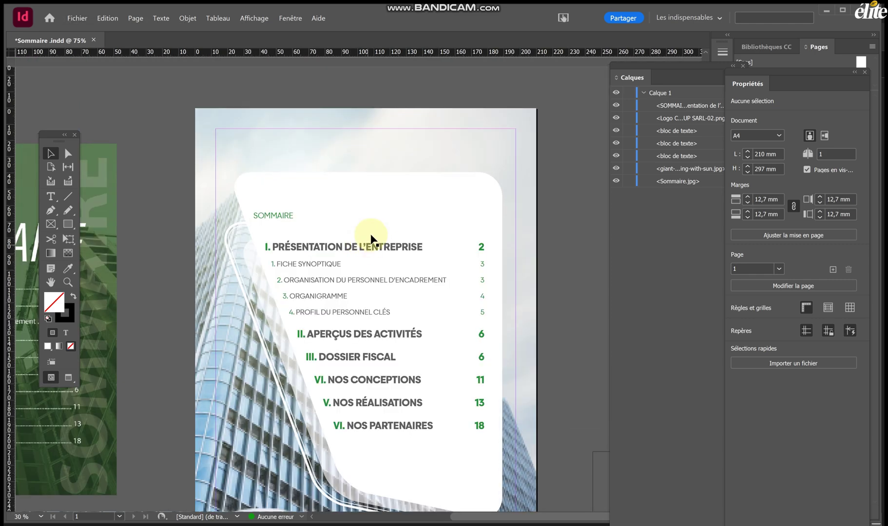
# Move the contents text, solid white frame, translucent frame and outline together up to about Y 138.5 mm.
pyautogui.scroll(-3, 370, 239)
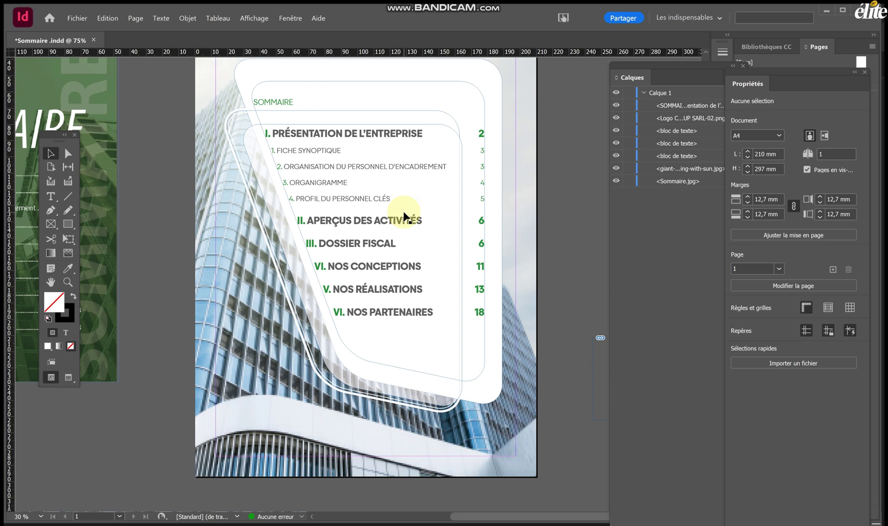
pyautogui.click(249, 241)
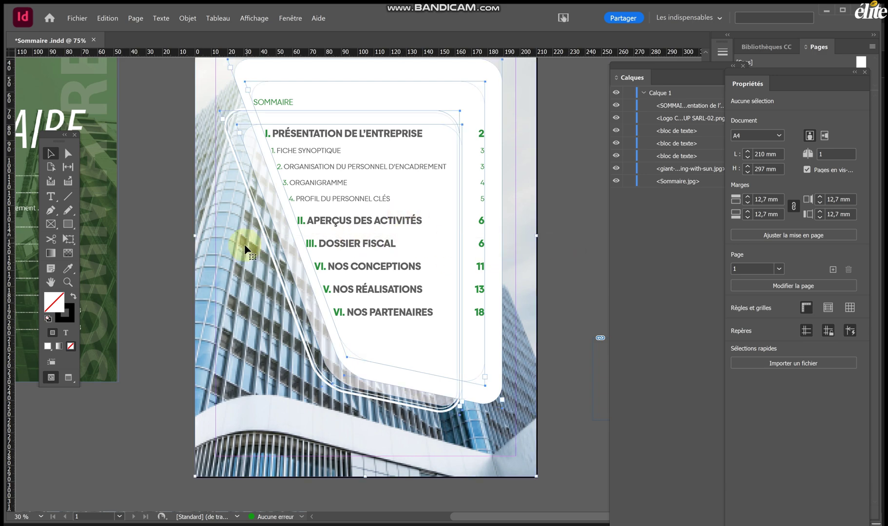
pyautogui.scroll(3, 321, 241)
pyautogui.moveTo(350, 224); pyautogui.dragTo(354, 207)
pyautogui.scroll(-3, 492, 285)
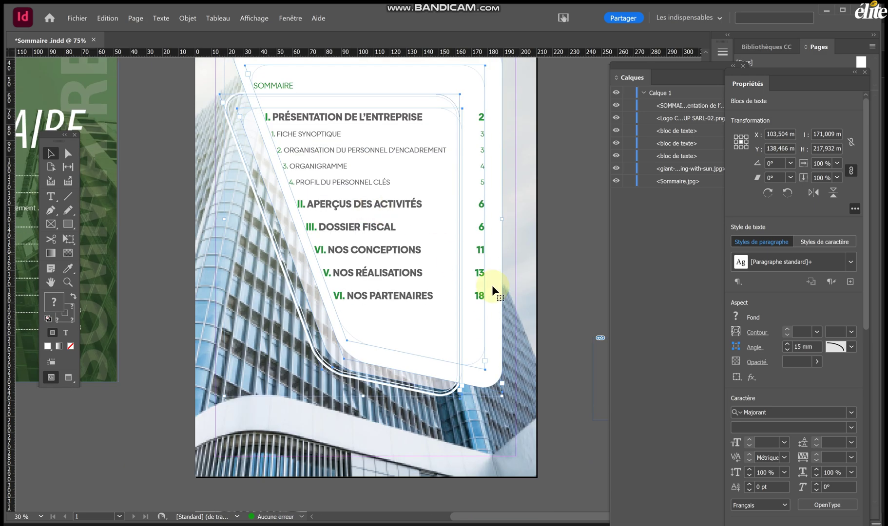
pyautogui.click(567, 317)
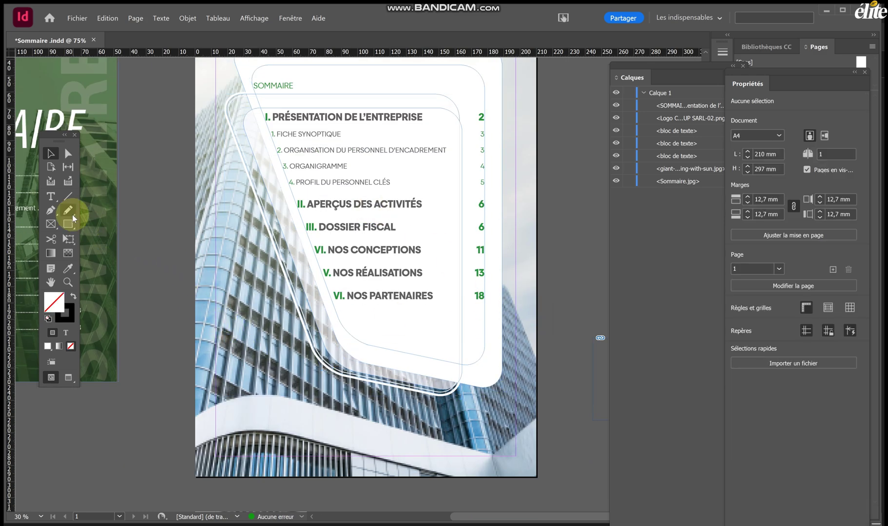
# Draw an image frame about 136 by 138 mm at the page's lower-left corner and place african-woman-yellow-jacket-hard-cap.png in it.
pyautogui.click(51, 224)
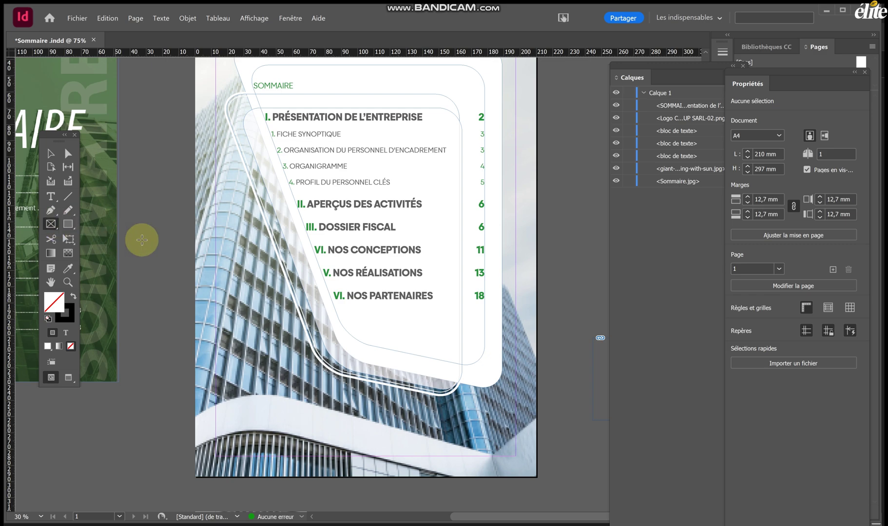
pyautogui.moveTo(191, 252)
pyautogui.mouseDown()
pyautogui.moveTo(344, 383)
pyautogui.moveTo(394, 461)
pyautogui.moveTo(390, 480)
pyautogui.moveTo(412, 477)
pyautogui.mouseUp()
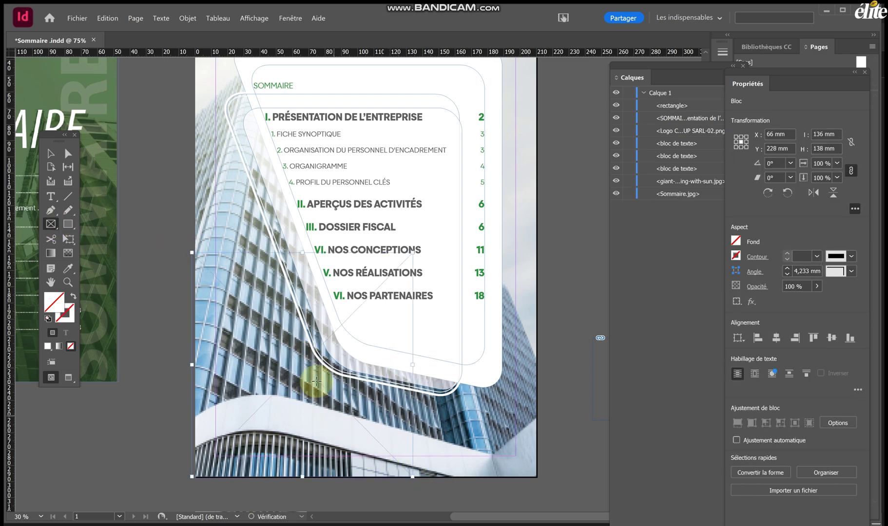
pyautogui.hotkey('ctrl', 'd')
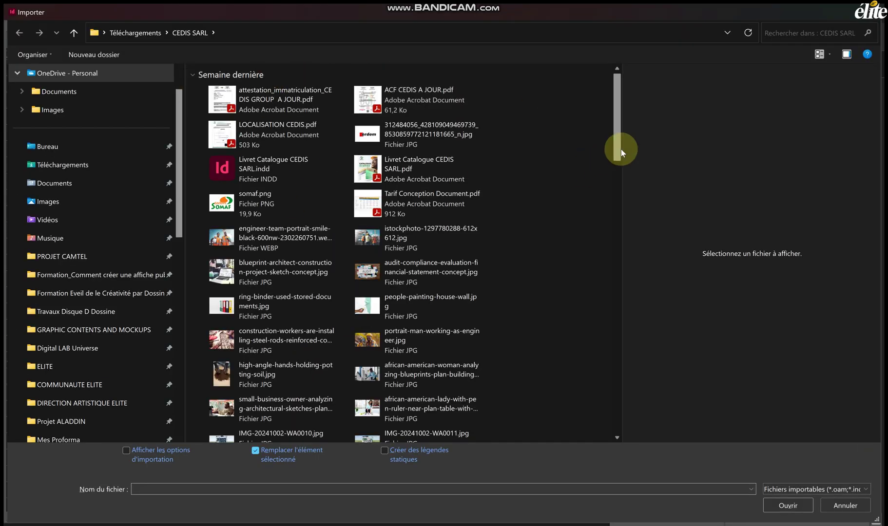
pyautogui.moveTo(618, 149); pyautogui.dragTo(610, 241)
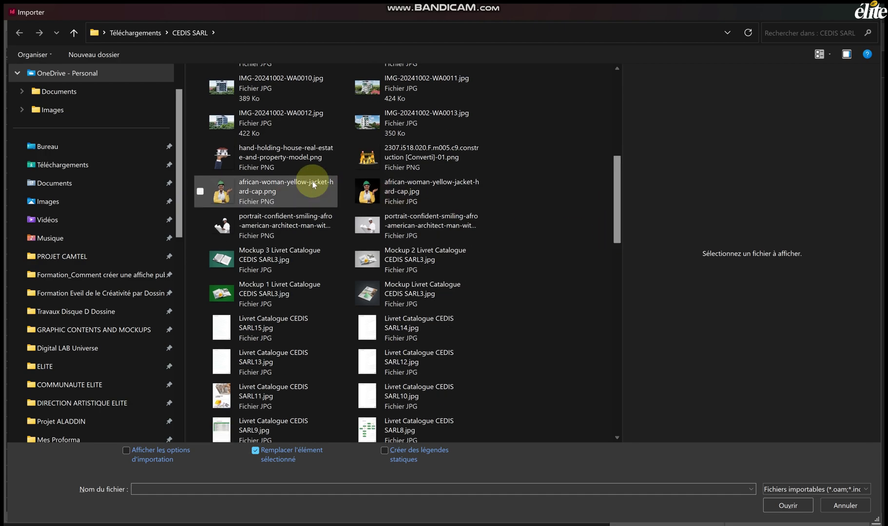
pyautogui.click(316, 184)
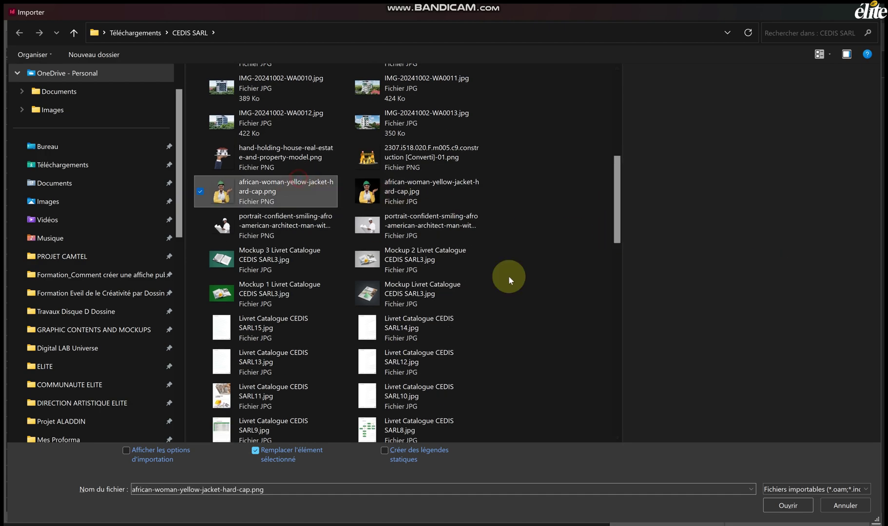
pyautogui.click(789, 507)
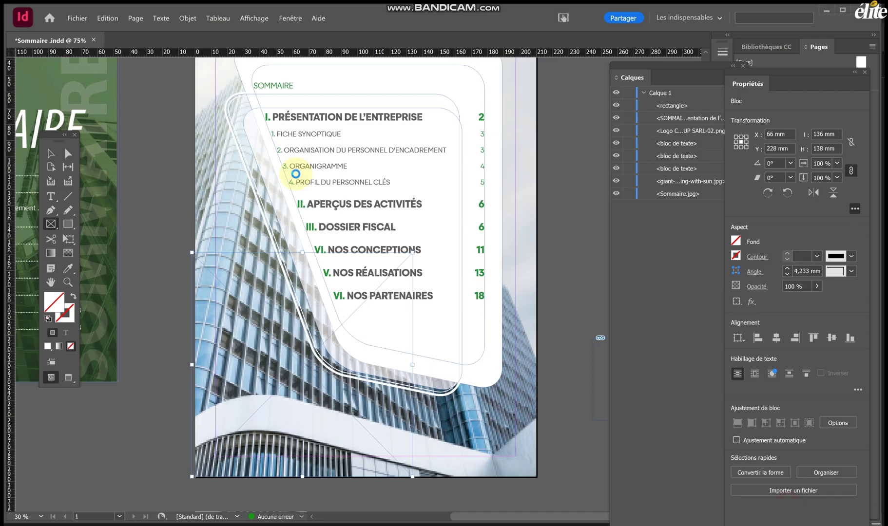
pyautogui.click(290, 346)
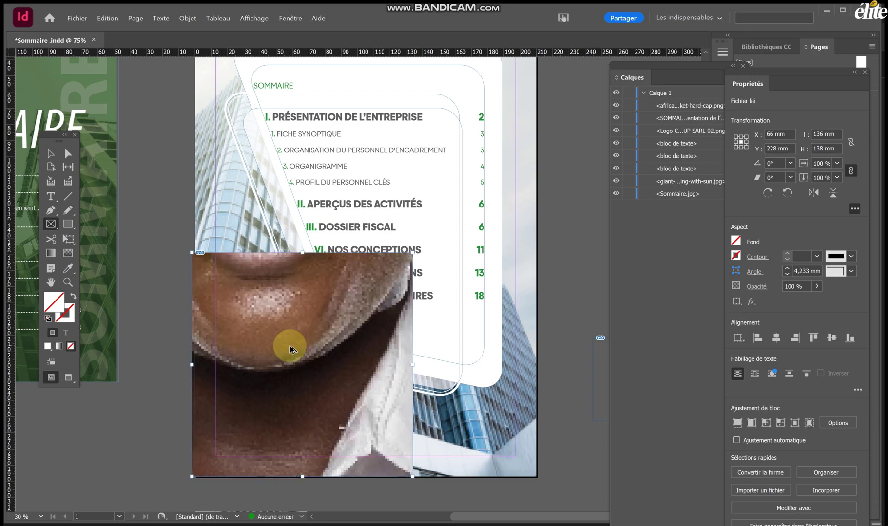
# Fit the woman's image proportionally inside its frame and extend the frame upward to a height of about 163.5 mm.
pyautogui.hotkey('ctrl', 'alt', 'shift', 'e')
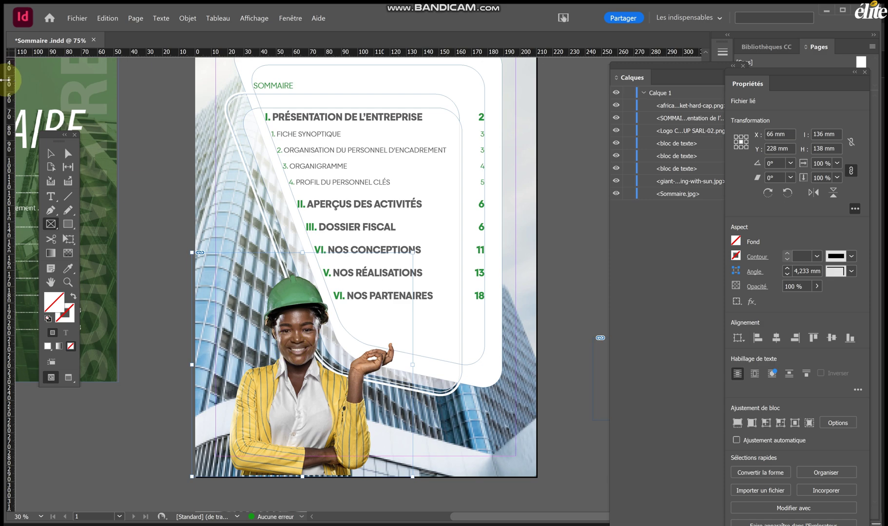
pyautogui.click(51, 153)
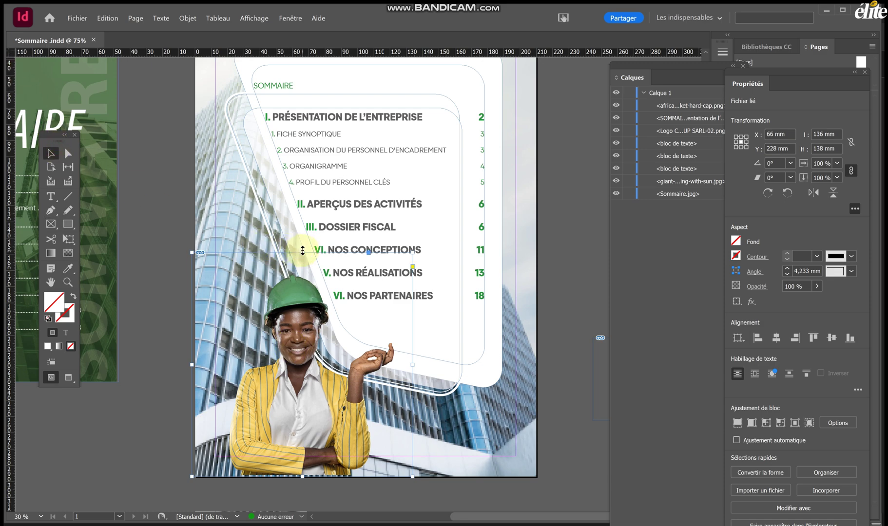
pyautogui.moveTo(302, 252); pyautogui.dragTo(304, 211)
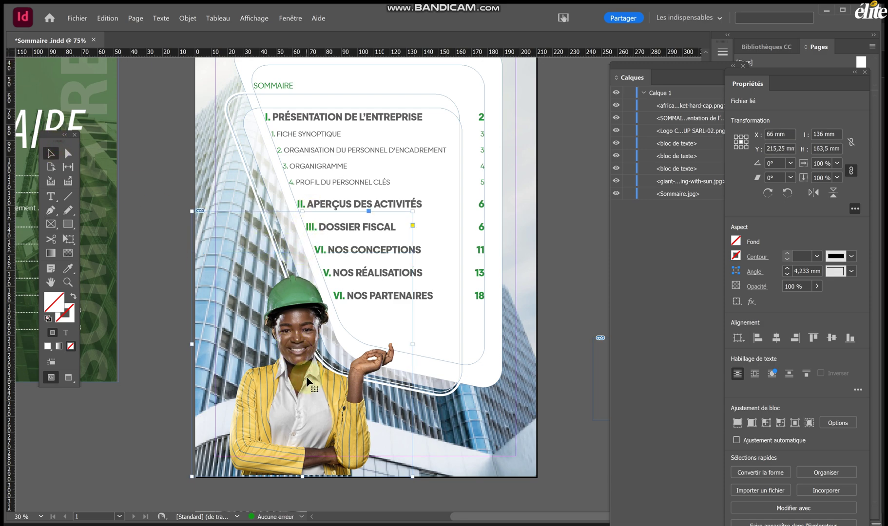
# Scale the woman's image proportionally inside its frame to about 182 by 182 mm and shift it up to about Y 81.75 mm.
pyautogui.click(297, 354)
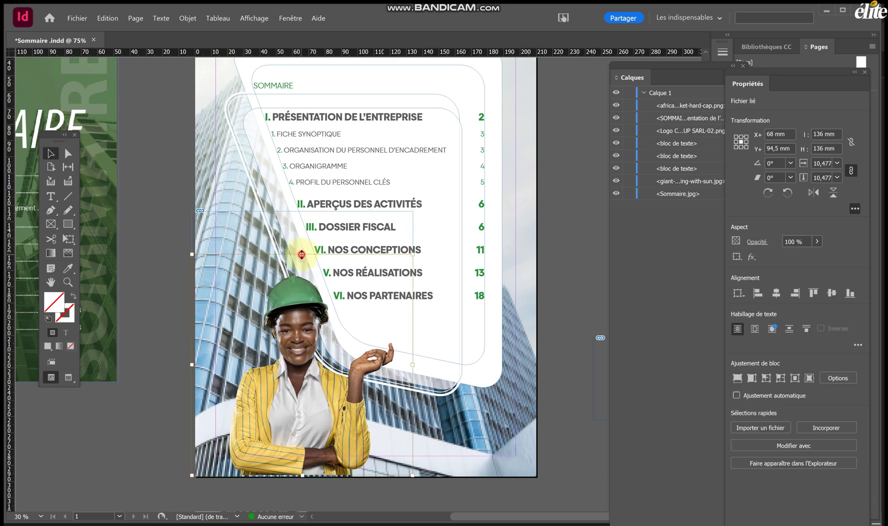
pyautogui.moveTo(302, 254); pyautogui.dragTo(304, 225)
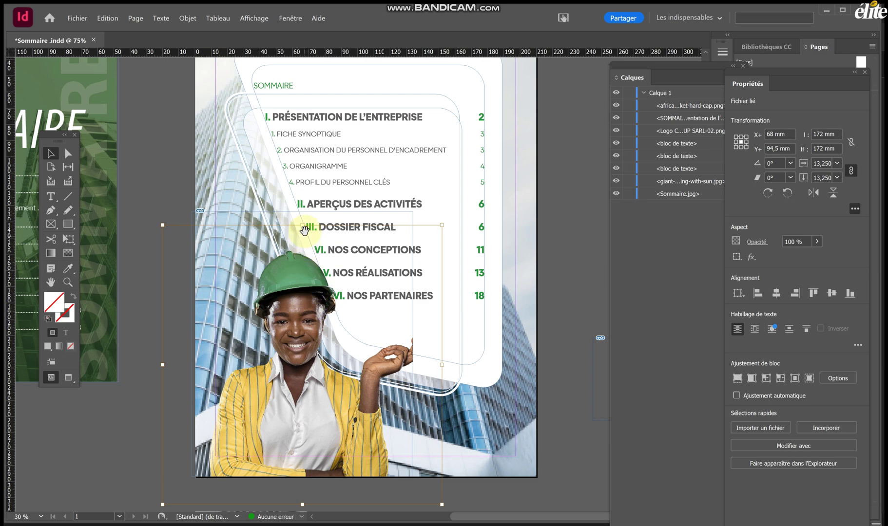
pyautogui.moveTo(303, 226); pyautogui.dragTo(303, 197)
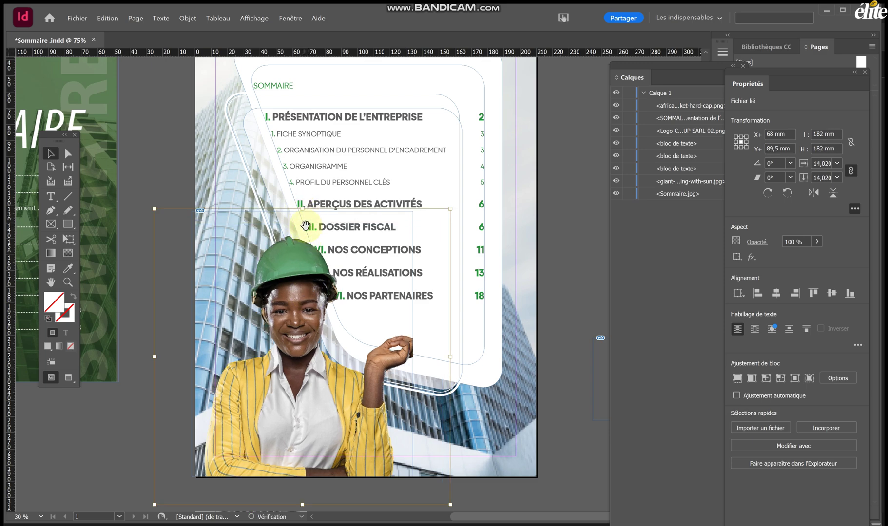
pyautogui.moveTo(300, 317); pyautogui.dragTo(298, 333)
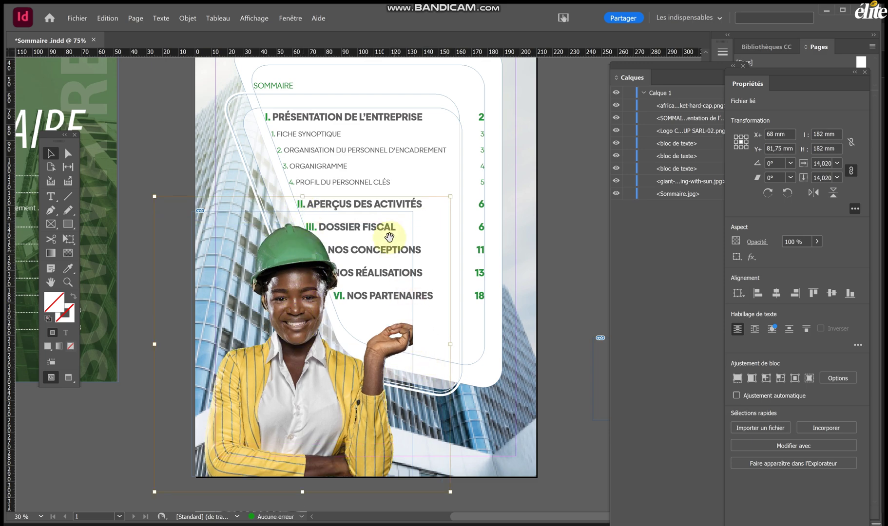
# Widen the woman's image frame to about 163.3 mm so the hand shows, and shift it past the page's left edge to about X 56.6 mm.
pyautogui.click(402, 219)
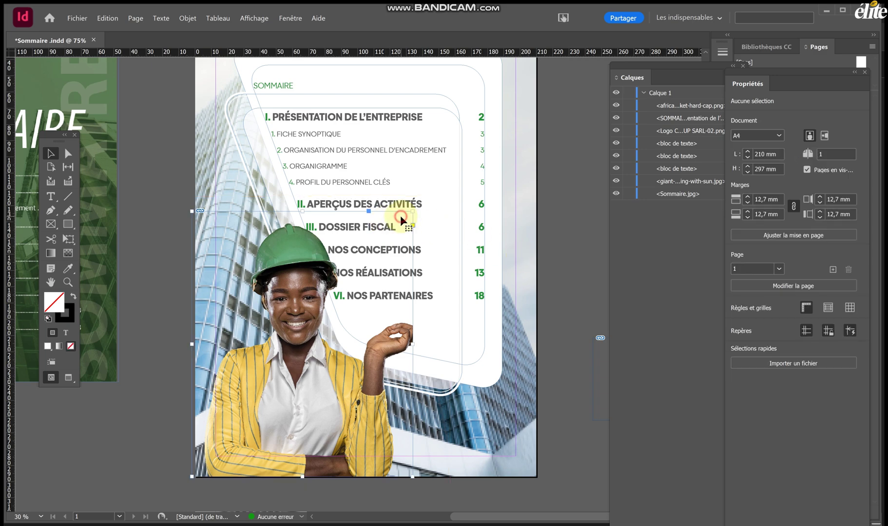
pyautogui.moveTo(413, 344); pyautogui.dragTo(457, 344)
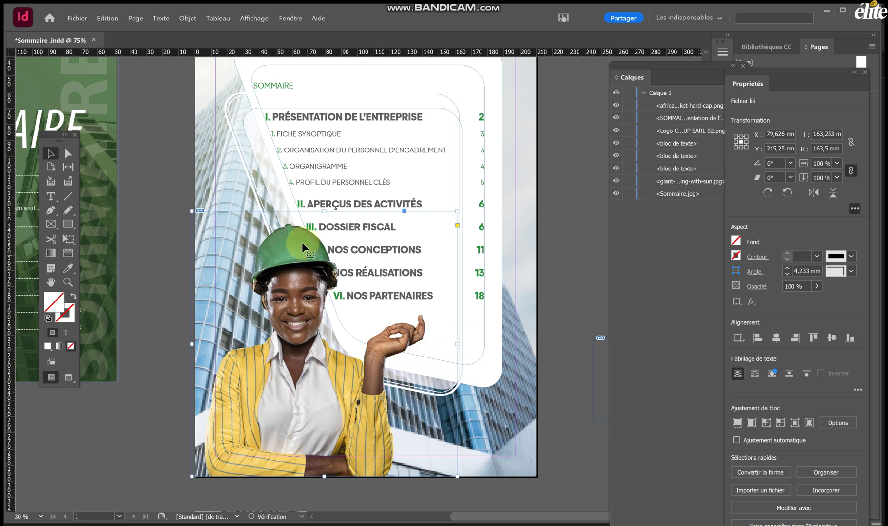
pyautogui.scroll(2, 301, 243)
pyautogui.moveTo(291, 115); pyautogui.dragTo(292, 100)
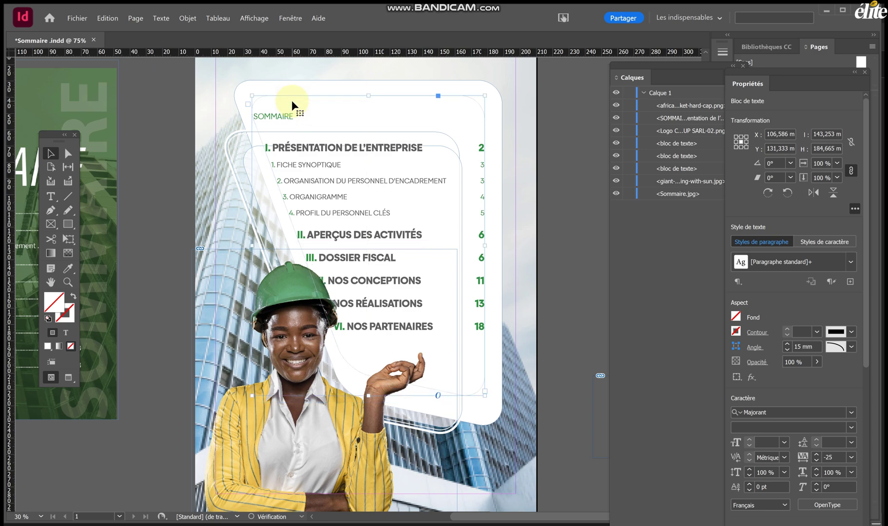
pyautogui.scroll(-4, 316, 210)
pyautogui.moveTo(312, 393)
pyautogui.mouseDown()
pyautogui.moveTo(301, 389)
pyautogui.moveTo(311, 402)
pyautogui.mouseUp()
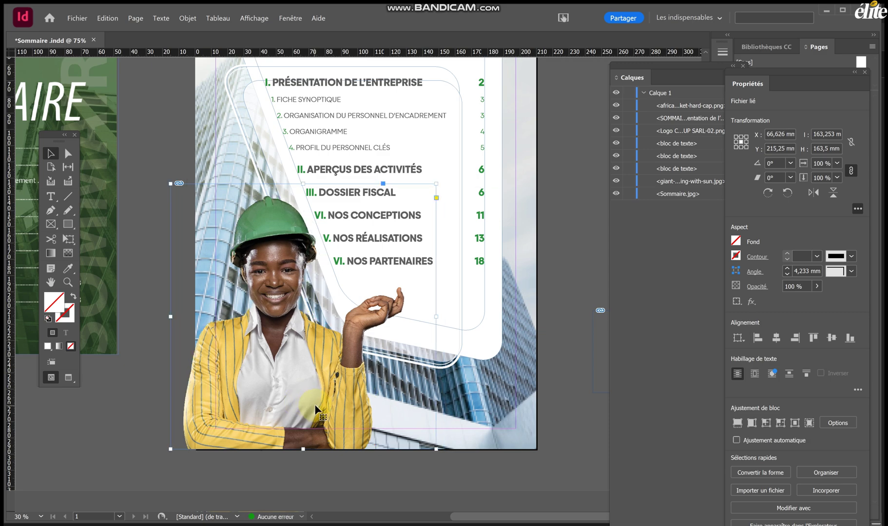
# Move the contents text and its three white frames together toward the page's right margin, centered near X 111.8 mm.
pyautogui.scroll(2, 313, 402)
pyautogui.scroll(2, 168, 105)
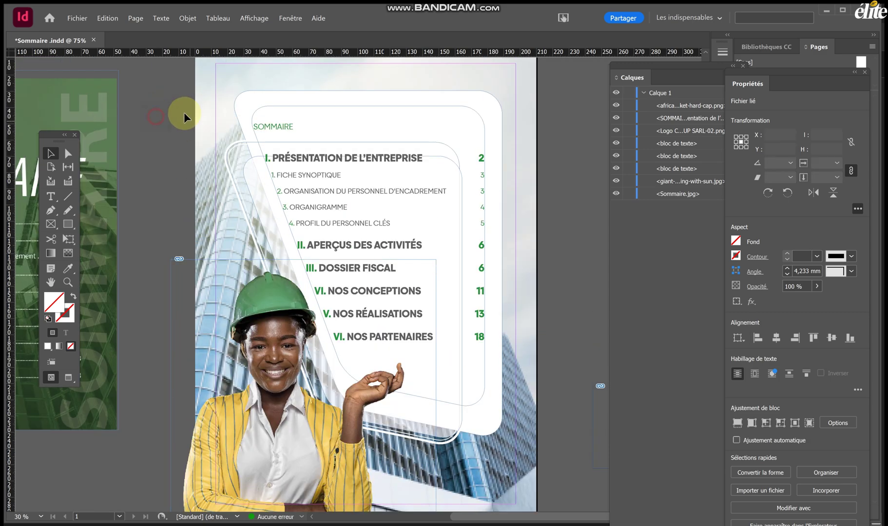
pyautogui.click(183, 113)
pyautogui.click(197, 140)
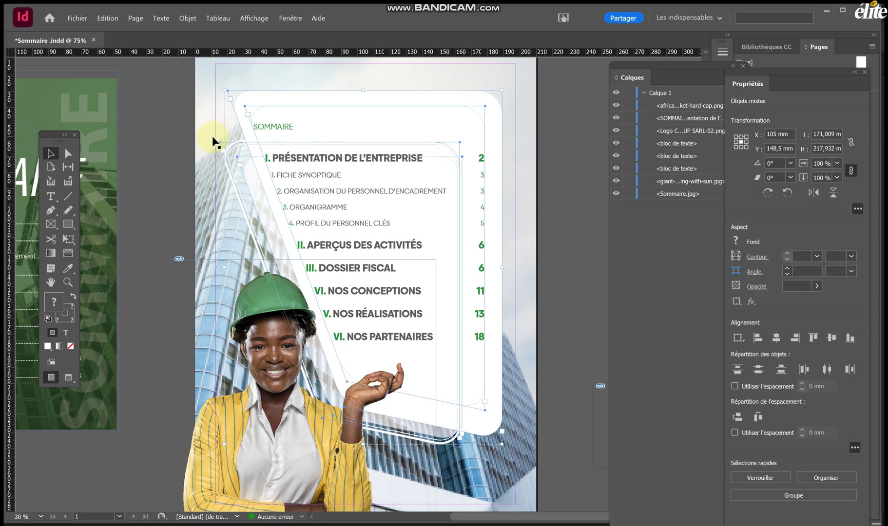
pyautogui.click(301, 178)
pyautogui.moveTo(311, 180); pyautogui.dragTo(321, 185)
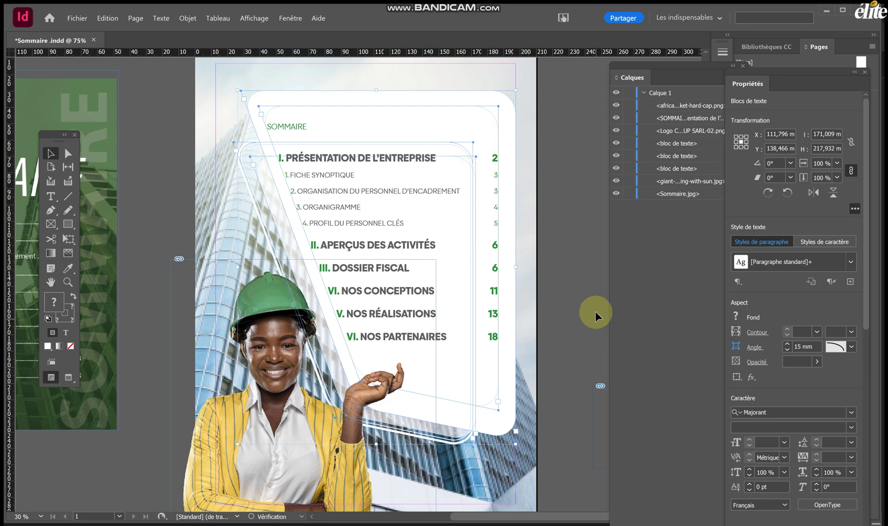
pyautogui.scroll(-2, 595, 311)
pyautogui.click(595, 271)
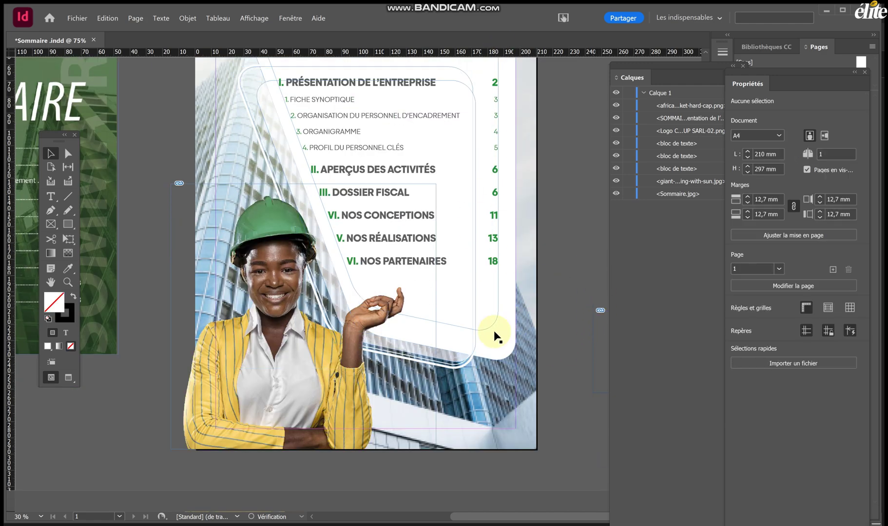
# Identify the white outline frame in the layer stack and place the woman's image beneath the outline and translucent frames.
pyautogui.click(462, 363)
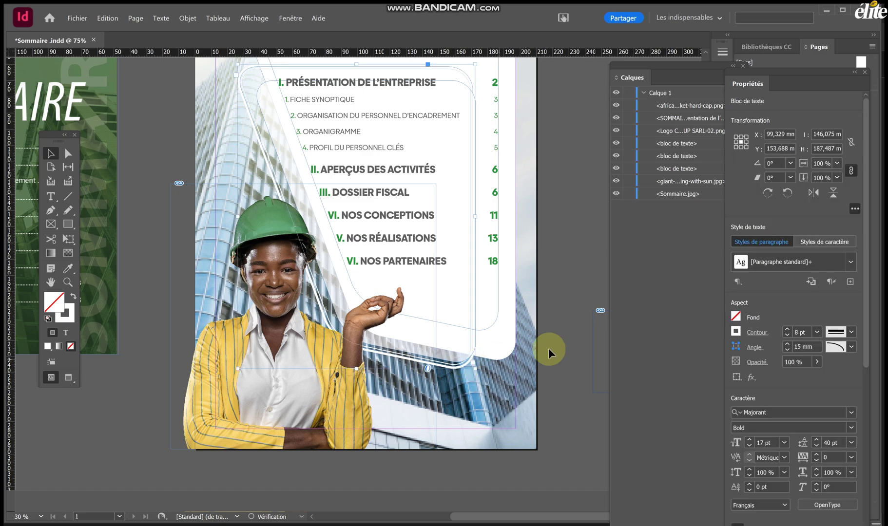
pyautogui.click(642, 77)
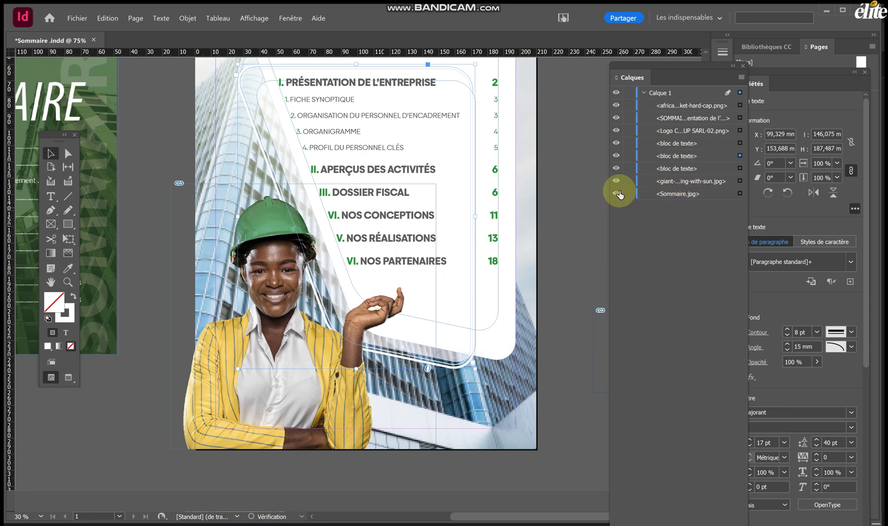
pyautogui.click(617, 156)
pyautogui.click(617, 156)
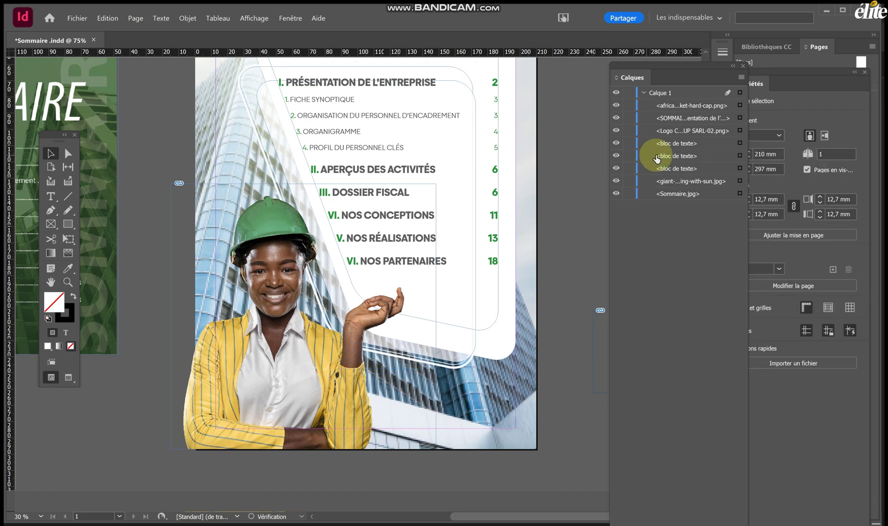
pyautogui.click(686, 156)
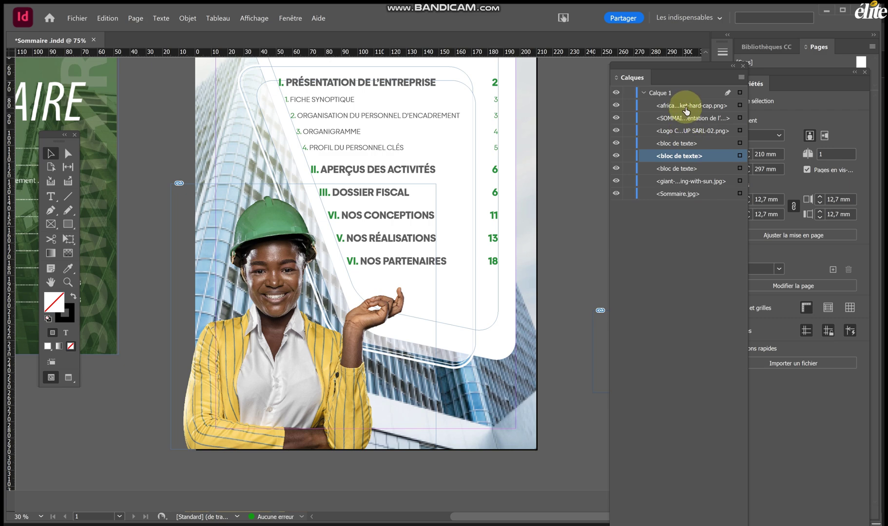
pyautogui.moveTo(686, 106); pyautogui.dragTo(679, 164)
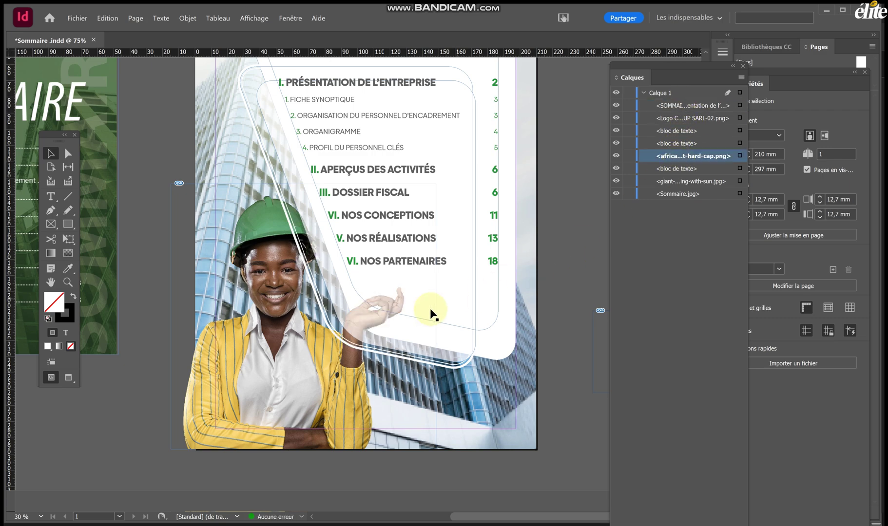
# Place the 70% opacity white frame beneath the woman's image in the stacking order, keeping the outline frame in front of her.
pyautogui.click(395, 336)
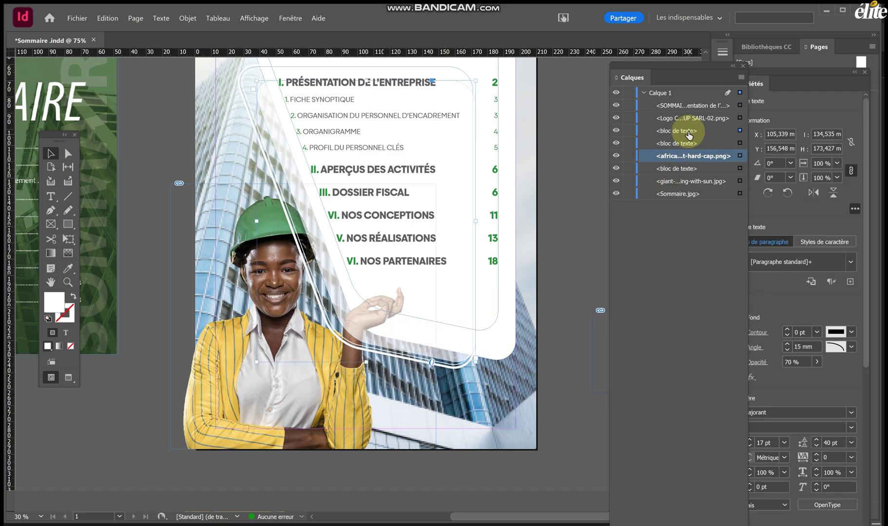
pyautogui.moveTo(689, 131); pyautogui.dragTo(685, 160)
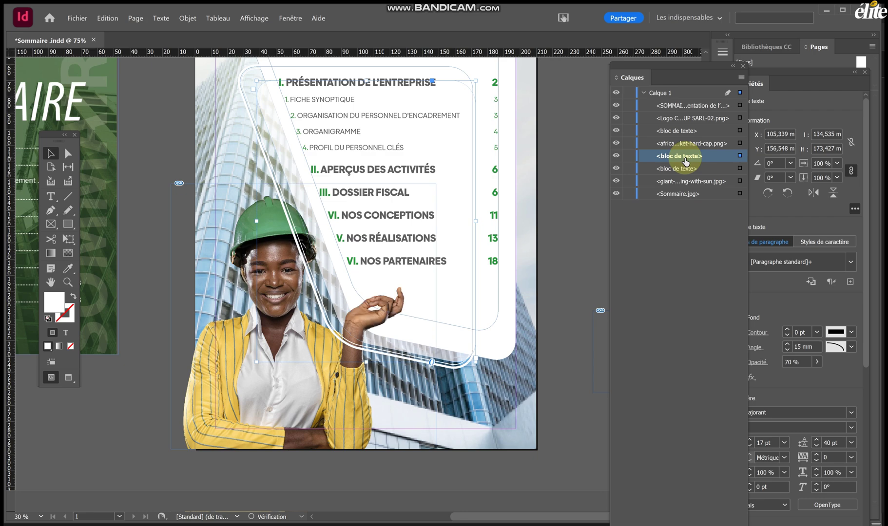
pyautogui.click(557, 258)
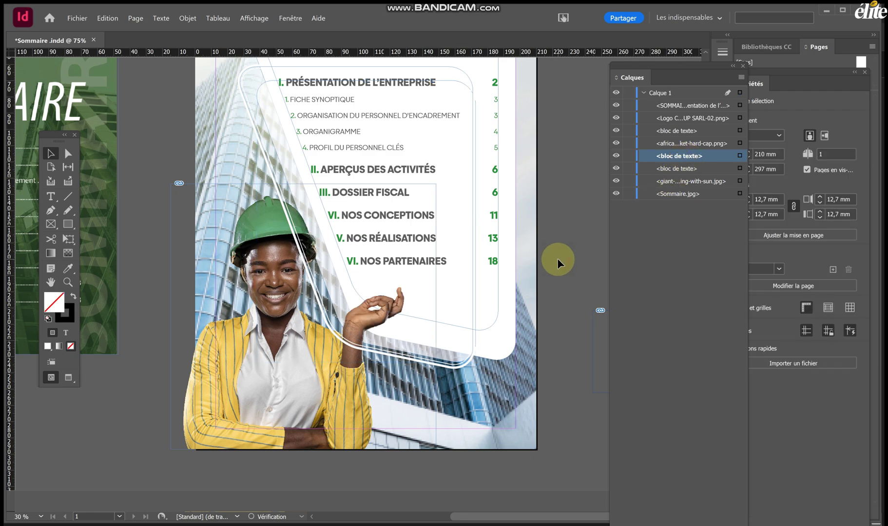
pyautogui.scroll(4, 557, 258)
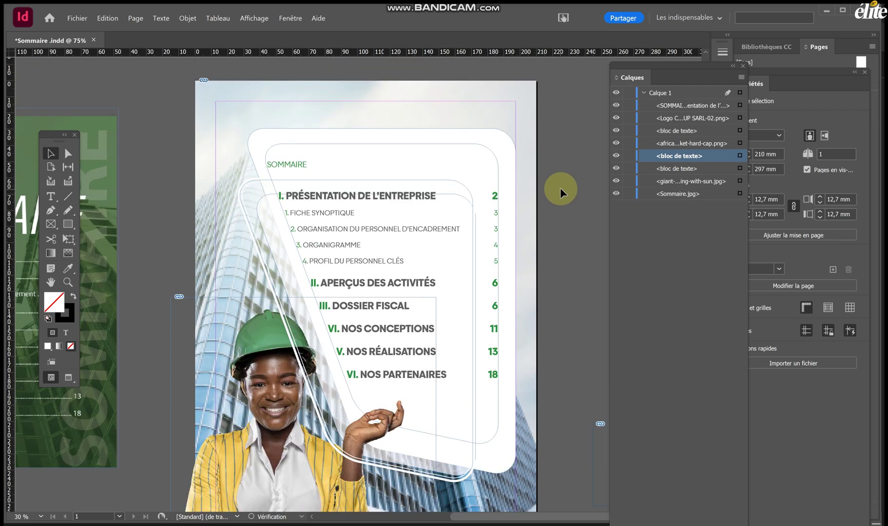
# Review the finished SOMMAIRE page, checking the contents list, the white frames and the woman's image against the older reference.
pyautogui.scroll(-1, 559, 185)
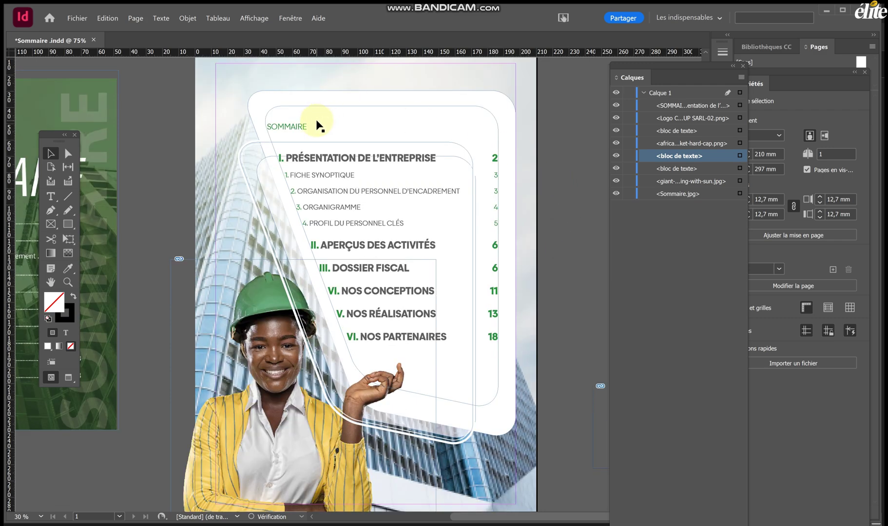
pyautogui.scroll(-1, 317, 126)
pyautogui.scroll(2, 317, 126)
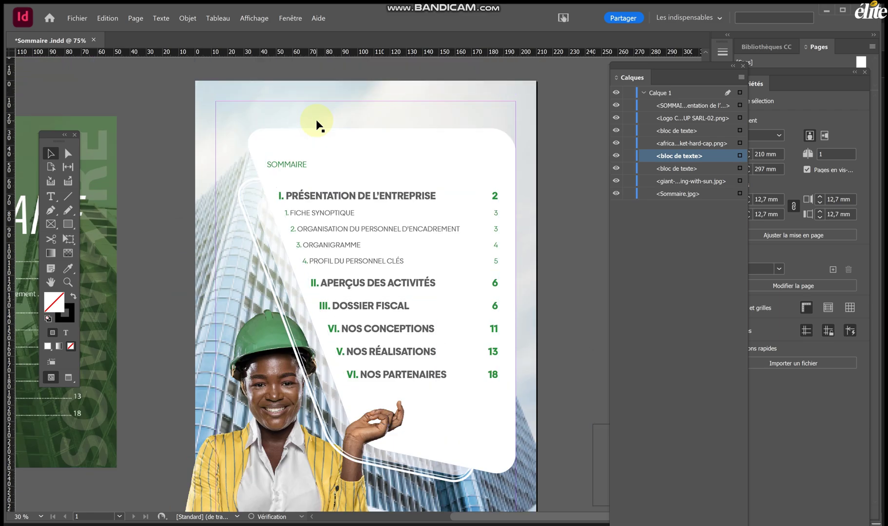
pyautogui.scroll(-1, 317, 125)
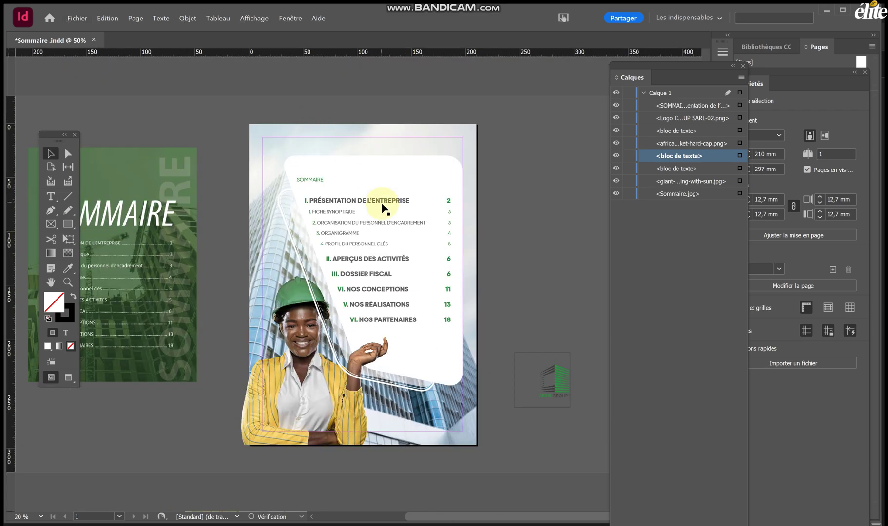
pyautogui.scroll(2, 382, 205)
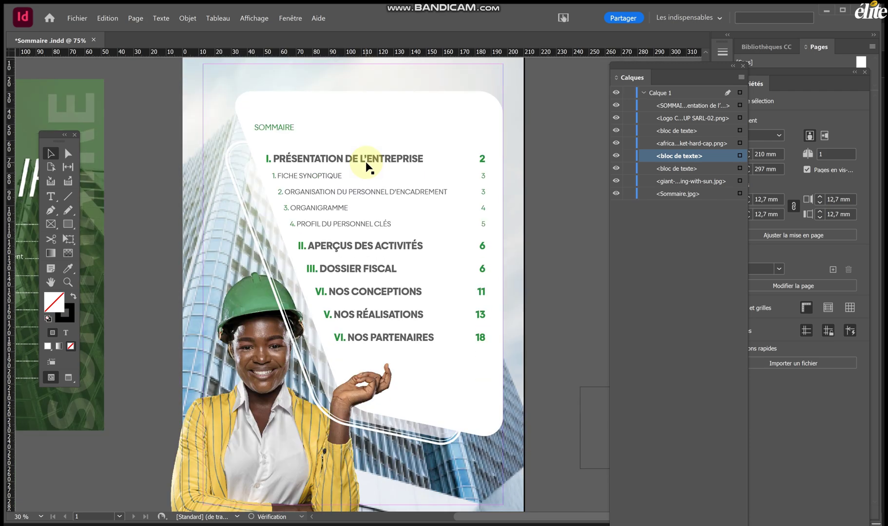
pyautogui.scroll(-1, 366, 167)
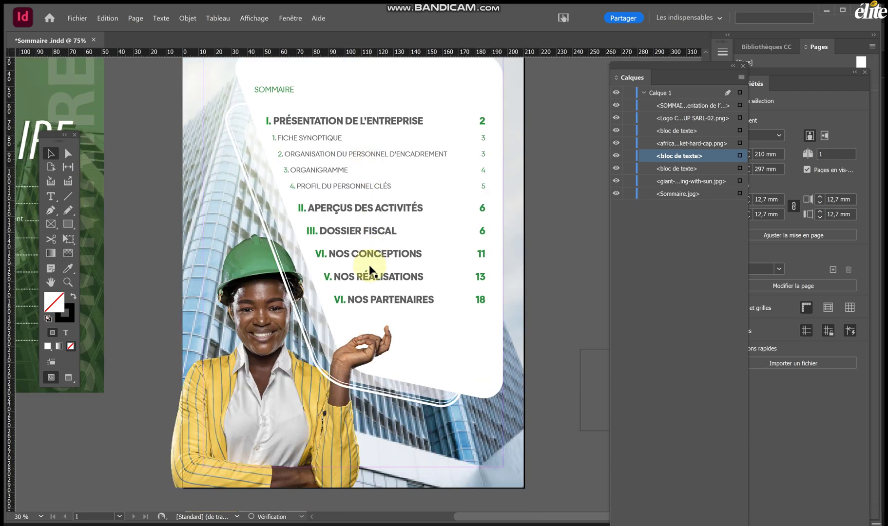
pyautogui.scroll(1, 424, 223)
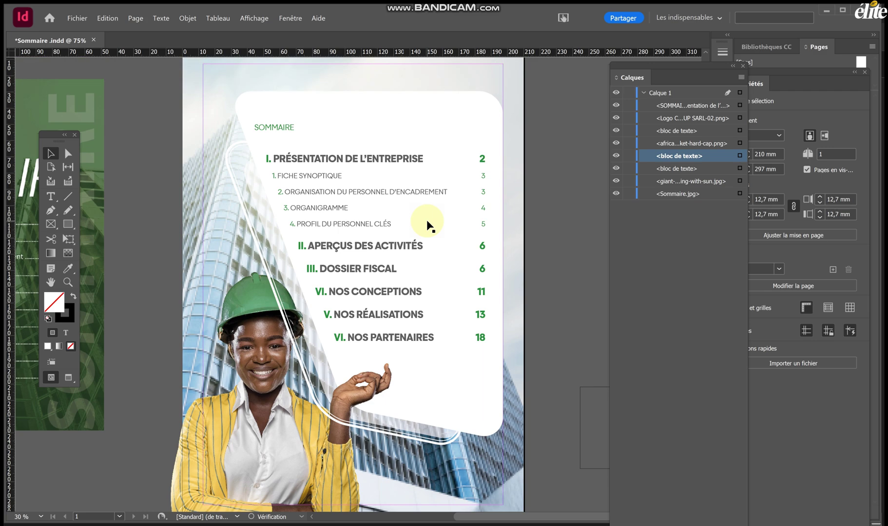
pyautogui.hscroll(-1, 428, 225)
pyautogui.scroll(-2, 428, 225)
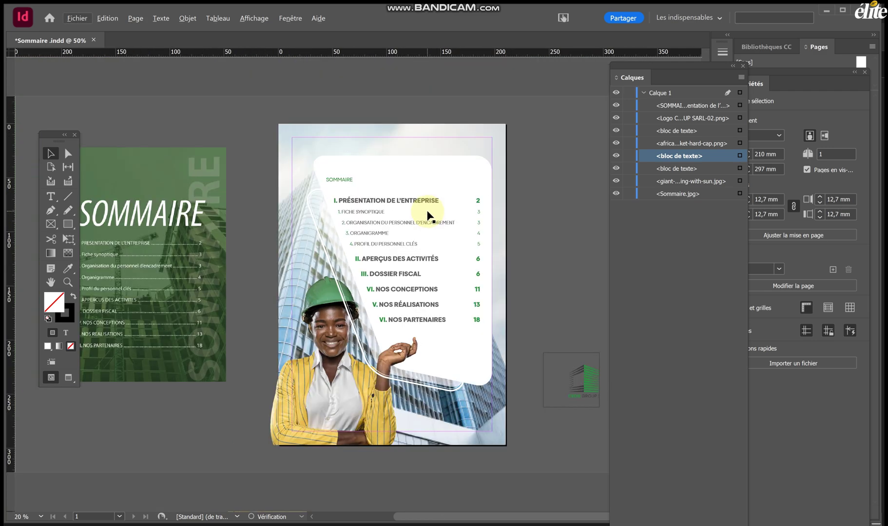
pyautogui.scroll(2, 445, 273)
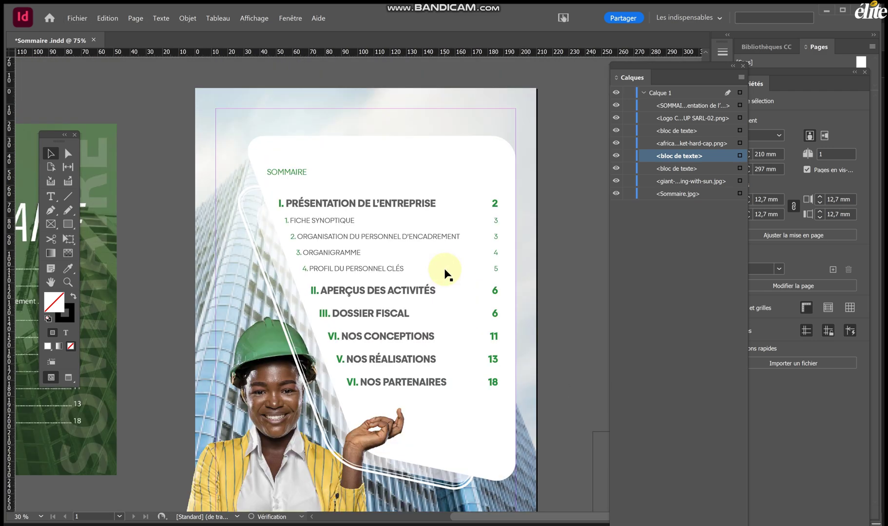
pyautogui.scroll(-1, 445, 273)
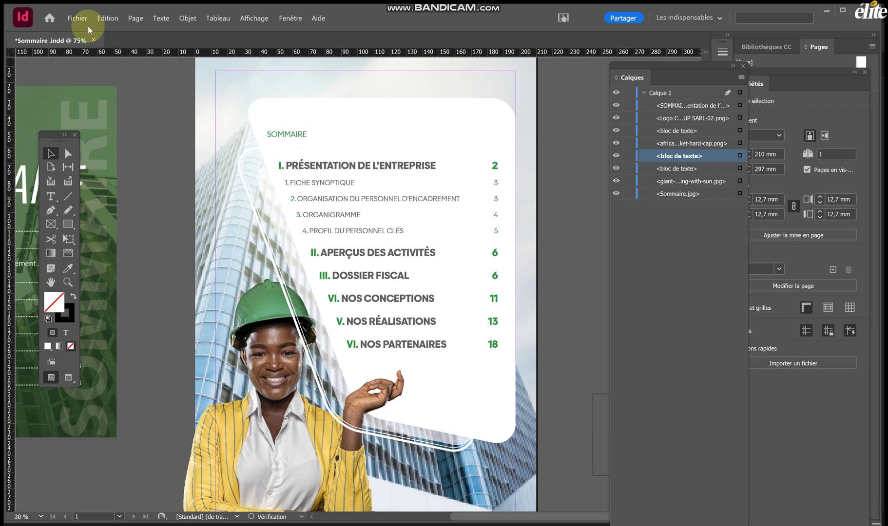
# Save the document as Sommaire .indd in Téléchargements, replacing the existing file.
pyautogui.hotkey('ctrl', 'shift', 's')
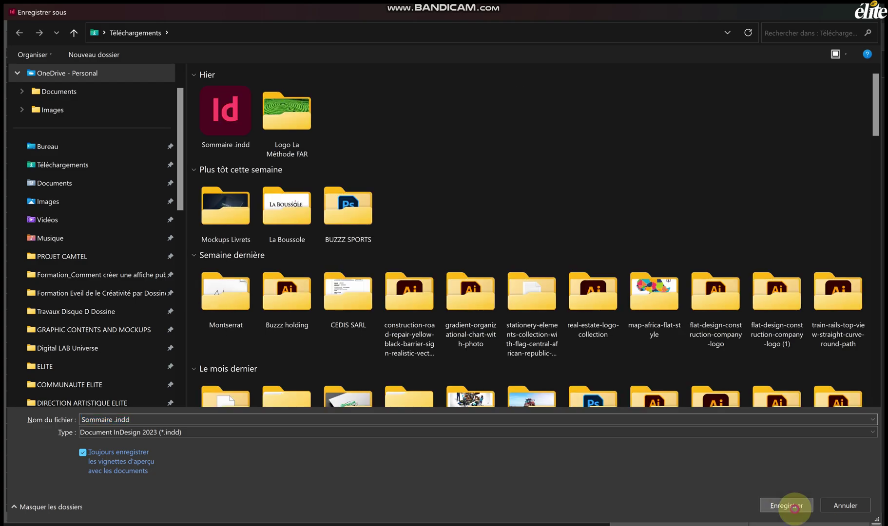
pyautogui.click(787, 506)
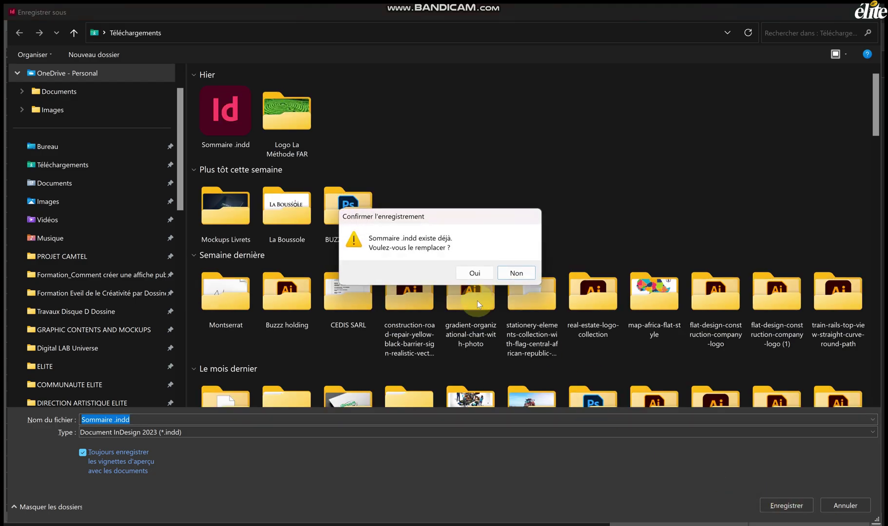
pyautogui.click(481, 276)
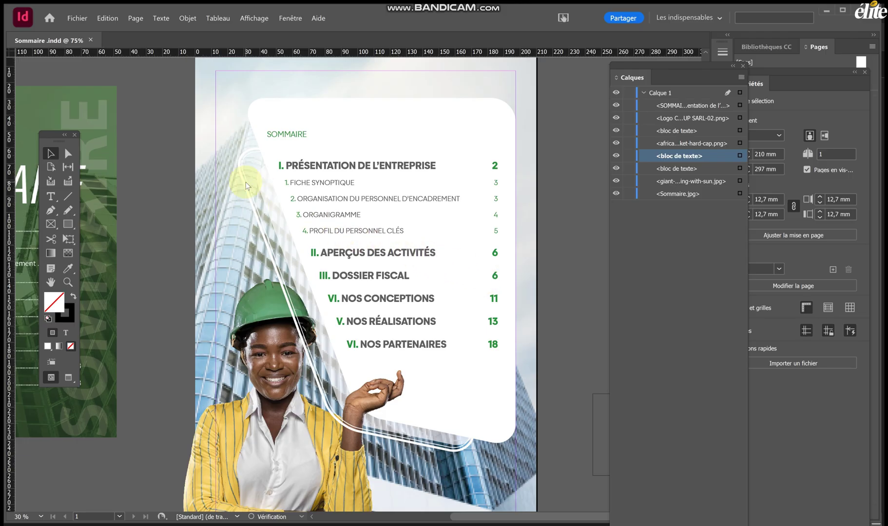
# Try to export the document as Adobe PDF (impression) over the existing Sommaire .pdf in Téléchargements.
pyautogui.hscroll(-3, 232, 142)
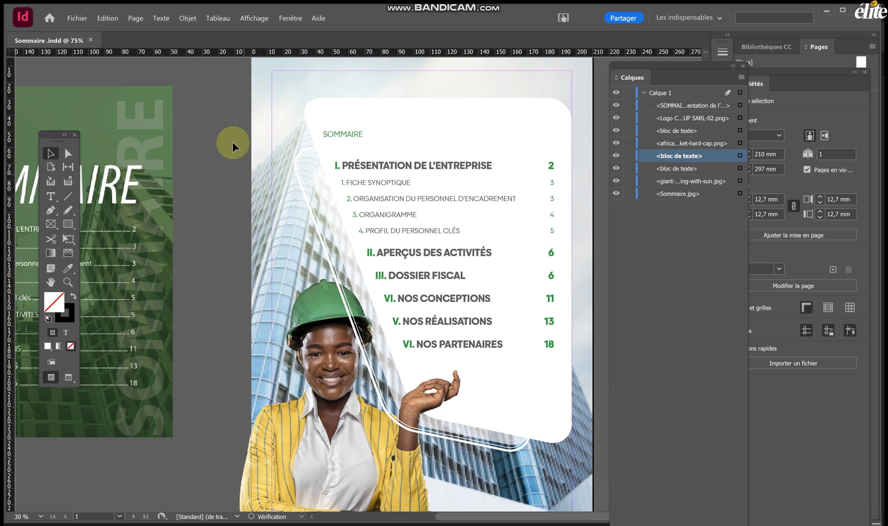
pyautogui.click(76, 18)
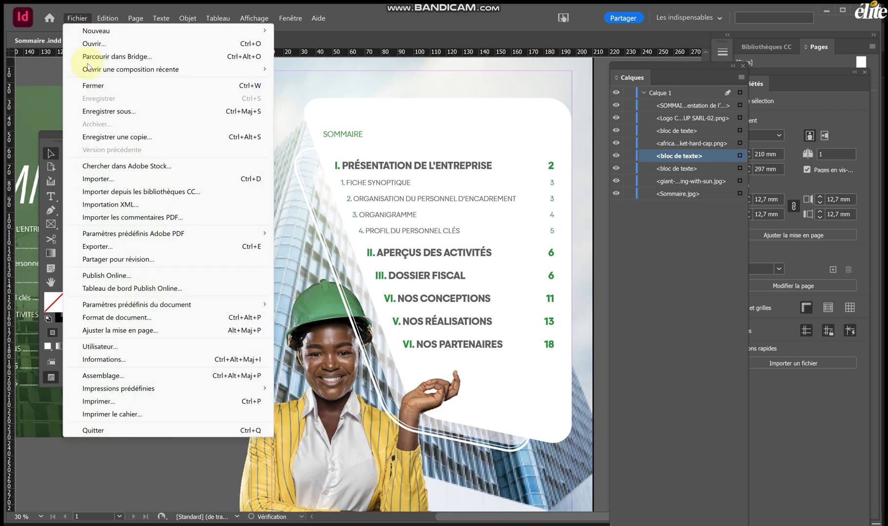
pyautogui.click(250, 249)
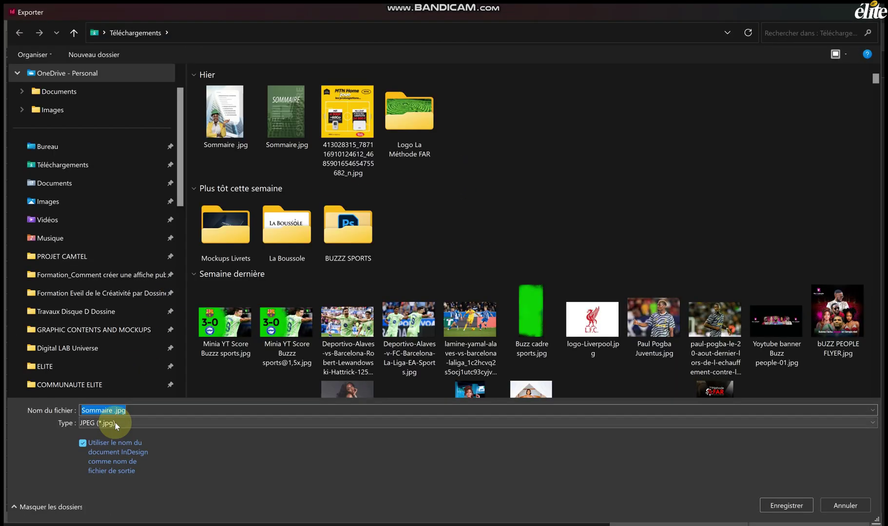
pyautogui.click(115, 423)
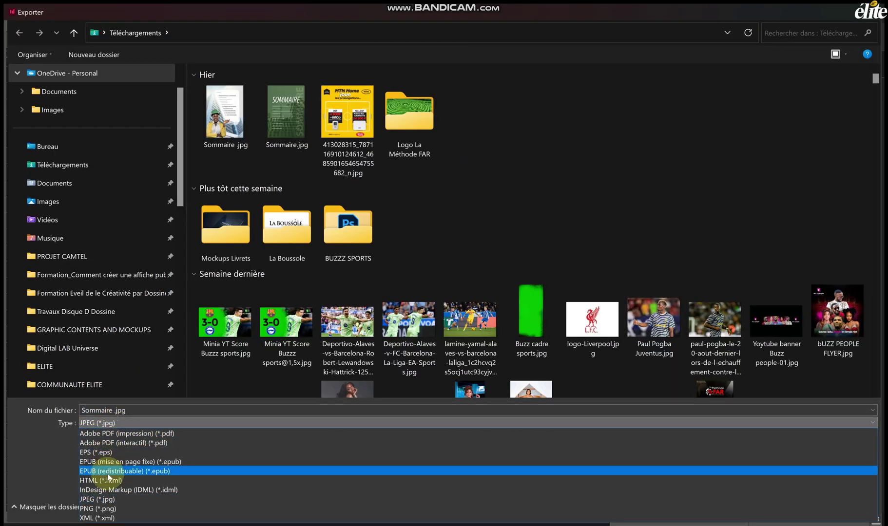
pyautogui.click(131, 433)
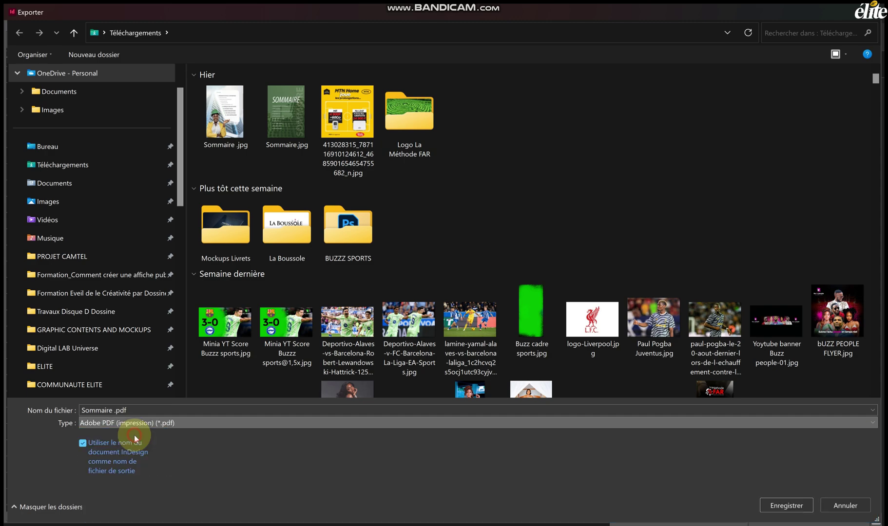
pyautogui.click(770, 509)
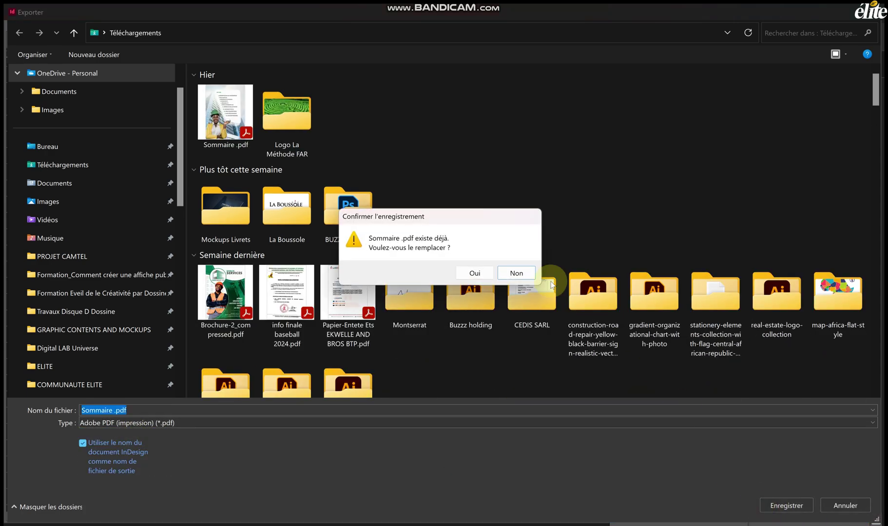
pyautogui.click(485, 275)
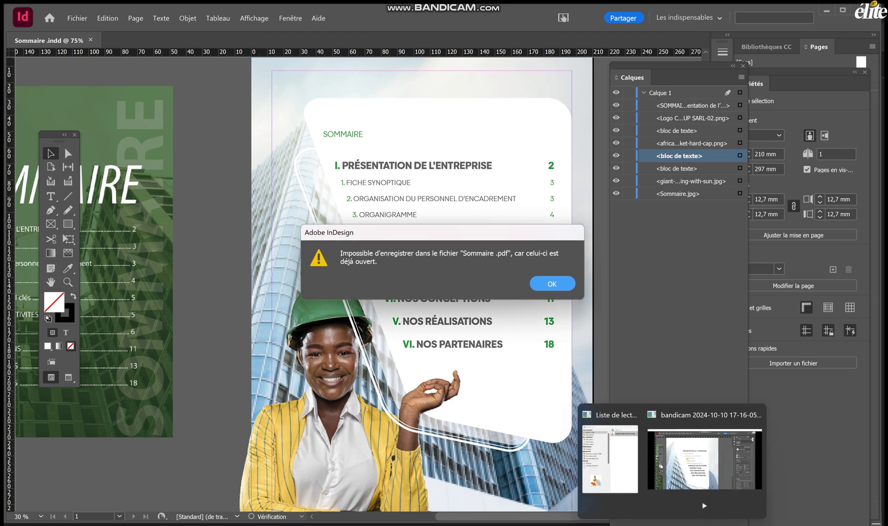
pyautogui.click(564, 289)
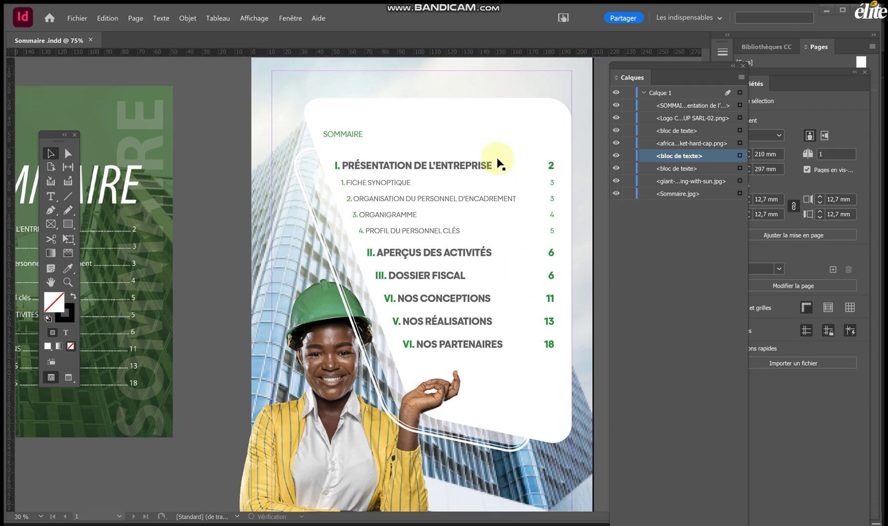
# Close the open Sommaire .pdf window and set up an Adobe PDF (impression) export that replaces Sommaire .pdf.
pyautogui.moveTo(696, 497)
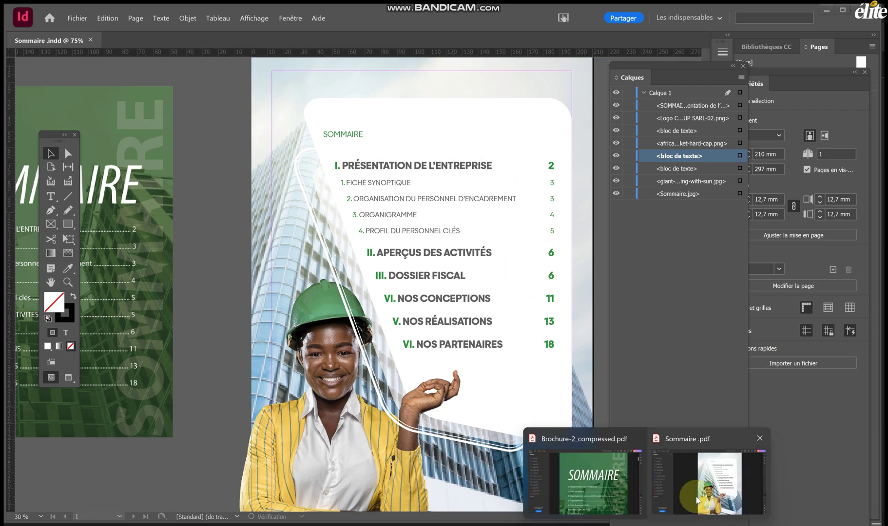
pyautogui.click(751, 440)
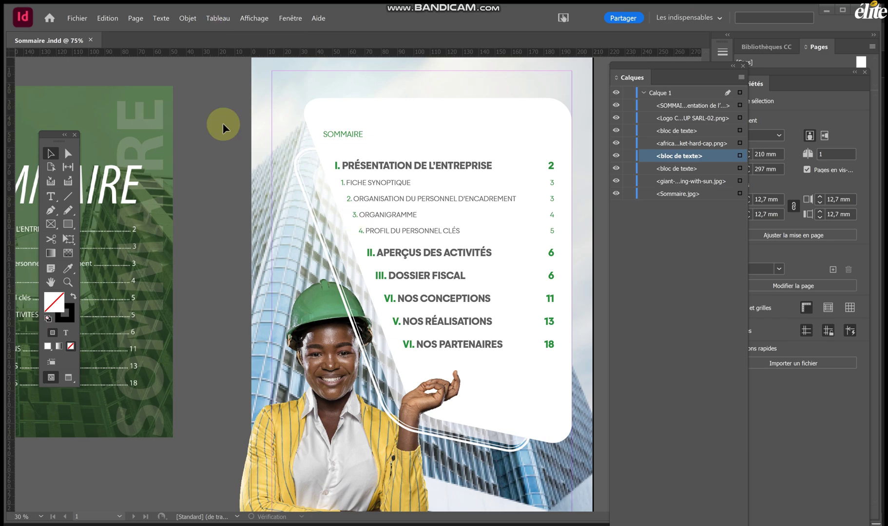
pyautogui.click(89, 14)
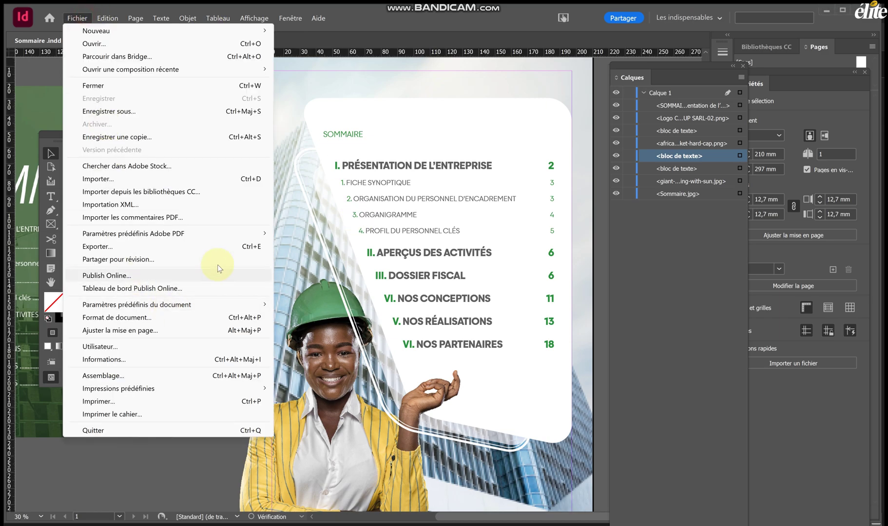
pyautogui.click(248, 247)
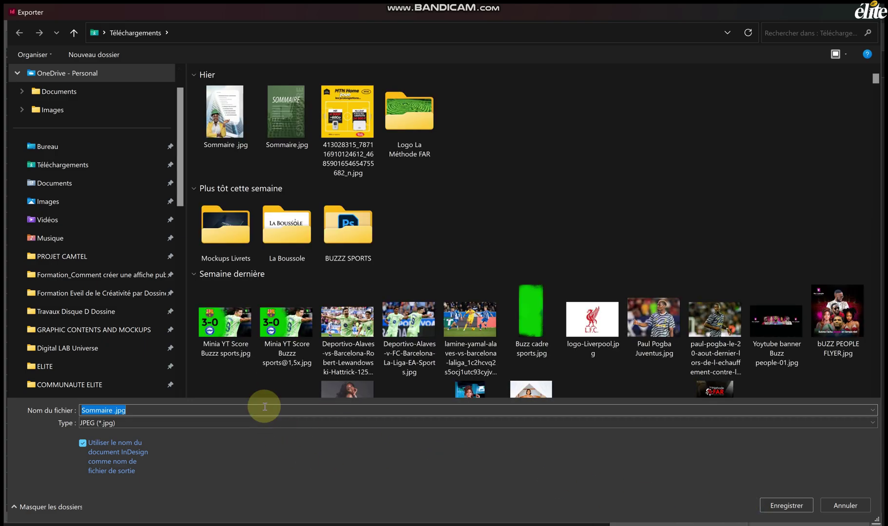
pyautogui.click(260, 424)
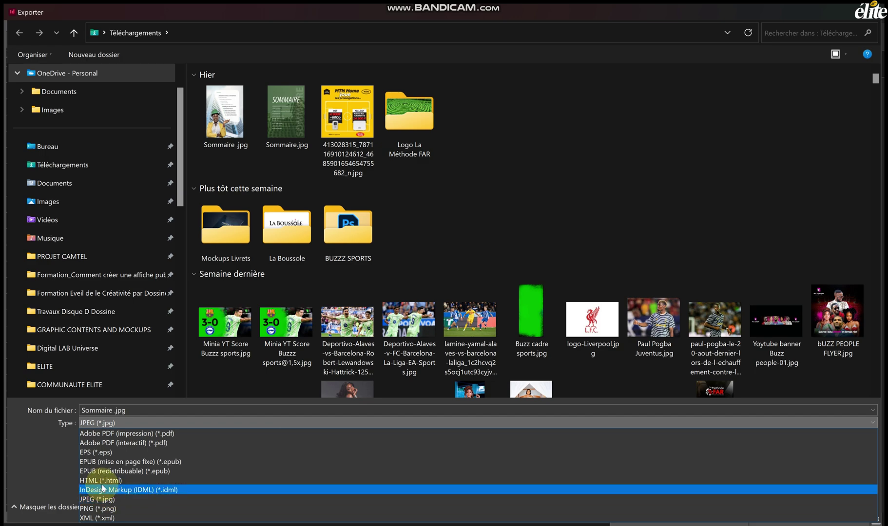
pyautogui.click(117, 433)
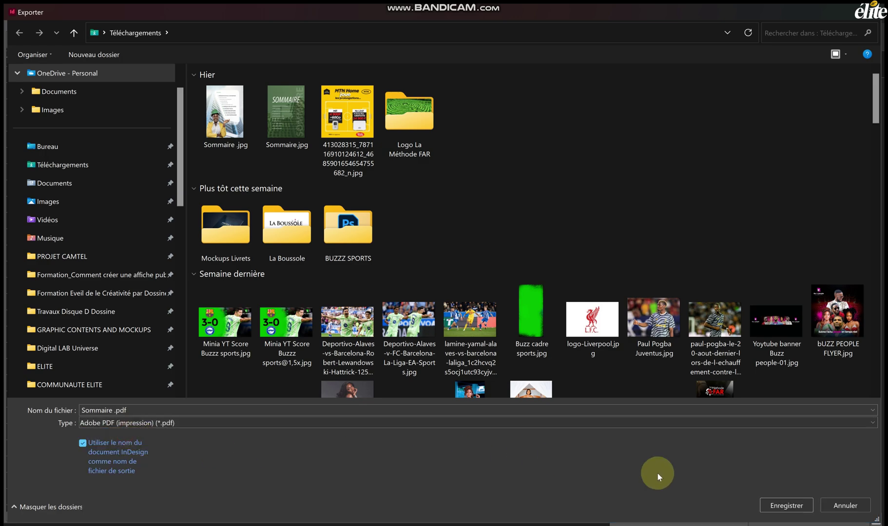
pyautogui.click(807, 511)
pyautogui.click(473, 273)
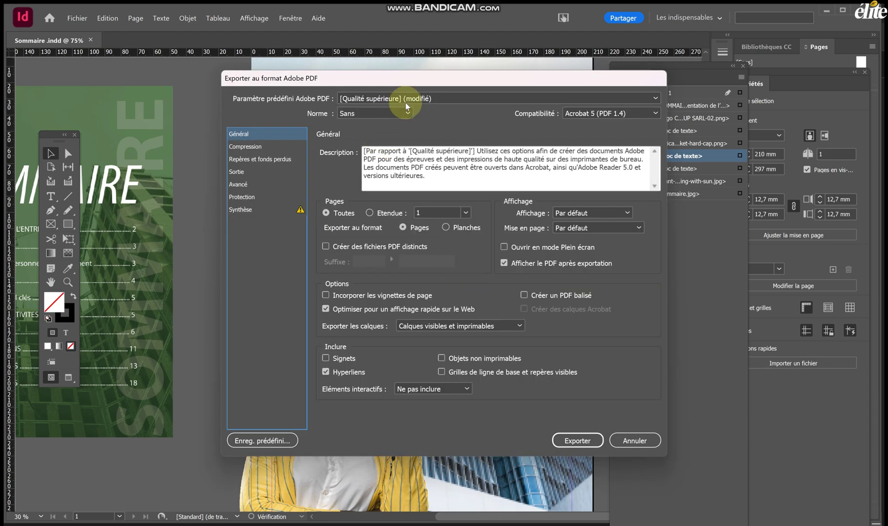
# Export the PDF with the [Qualité supérieure] preset and the option to open in full-screen mode enabled.
pyautogui.click(406, 103)
pyautogui.click(406, 167)
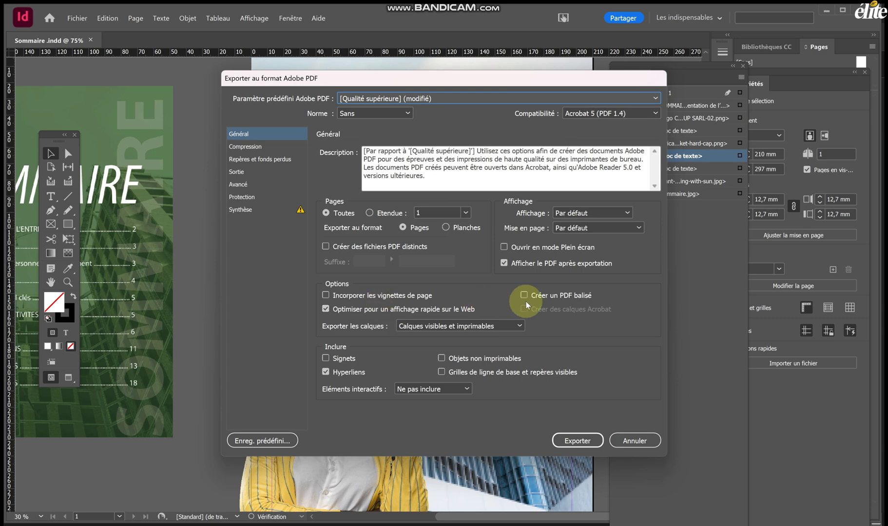
pyautogui.click(503, 248)
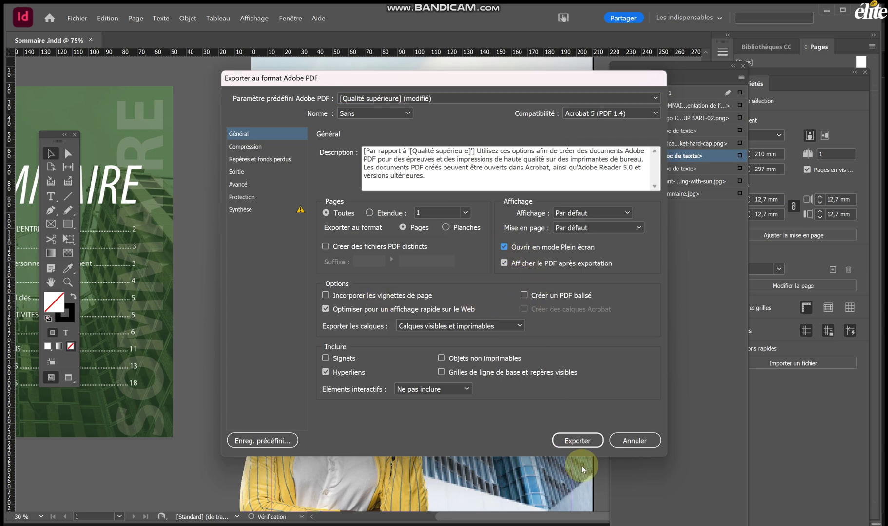
pyautogui.click(580, 445)
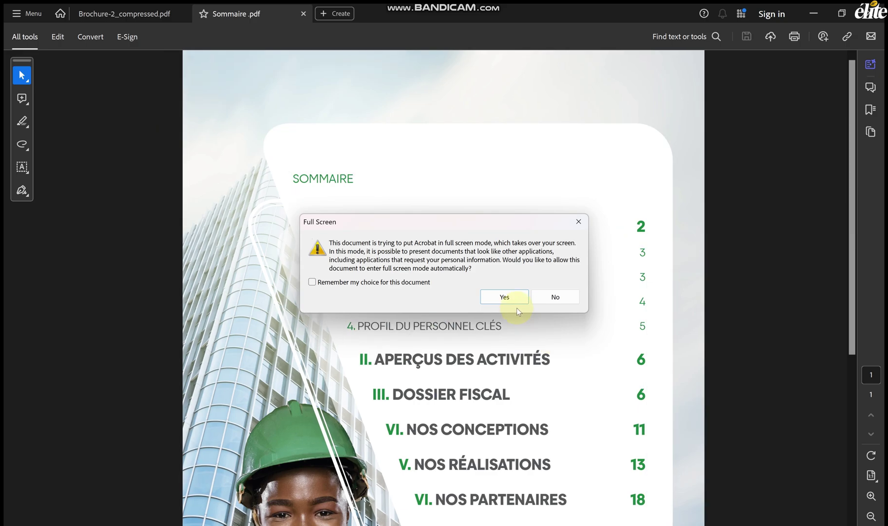
# Allow the exported Sommaire .pdf to display full screen in Acrobat, review it, and return to the InDesign document.
pyautogui.click(505, 298)
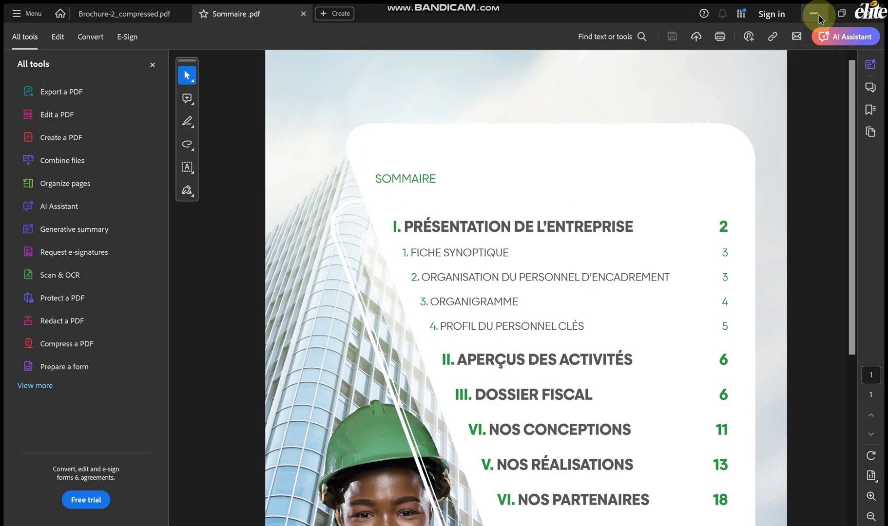
pyautogui.click(818, 18)
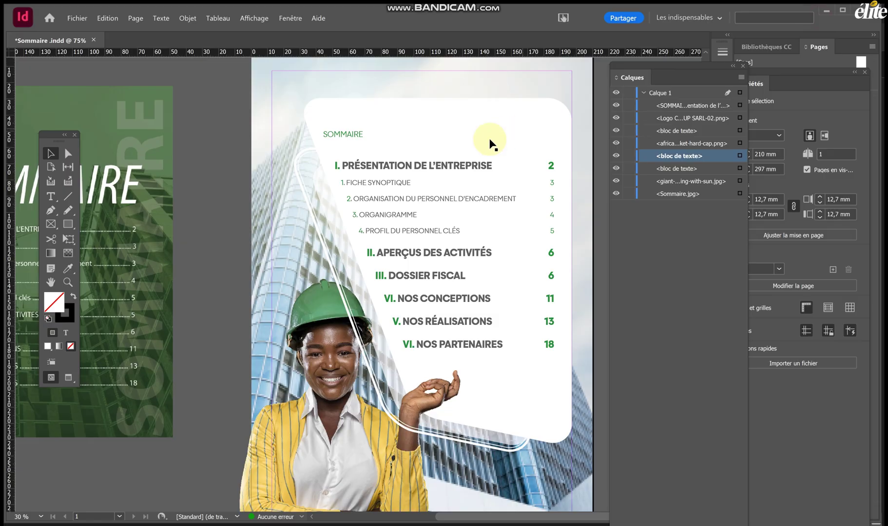
pyautogui.hscroll(2, 451, 258)
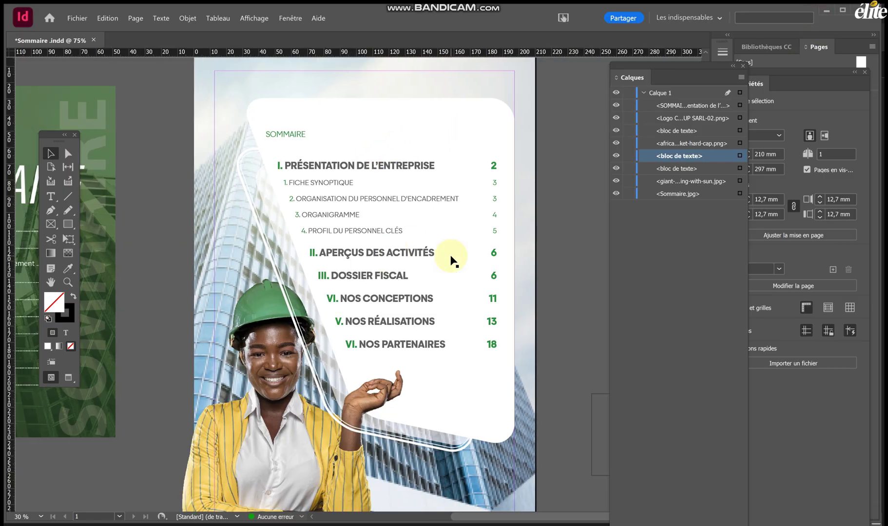